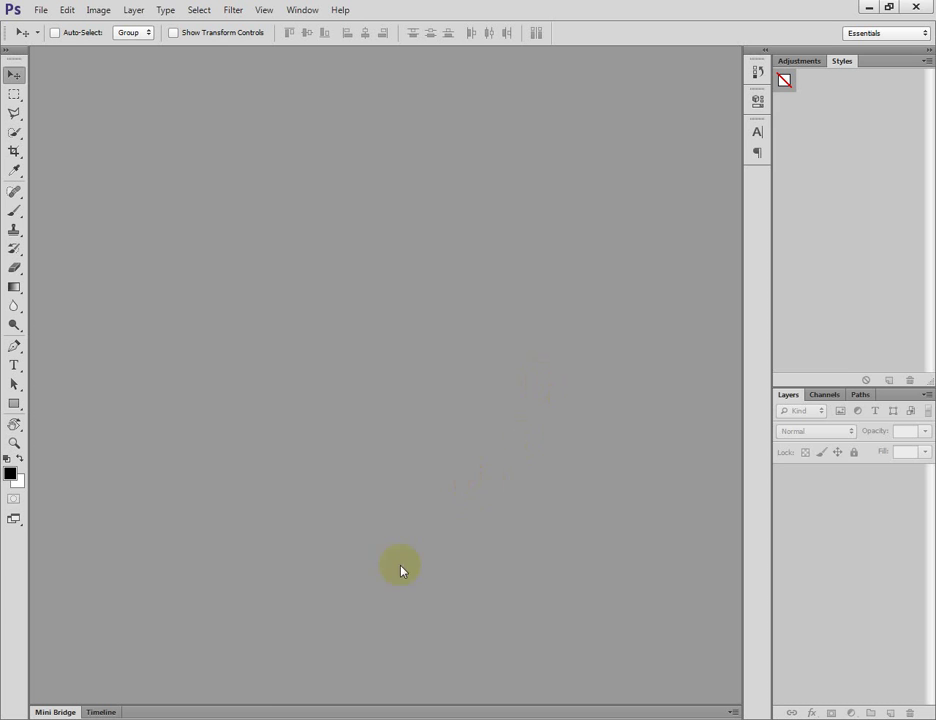
pyautogui.click(275, 718)
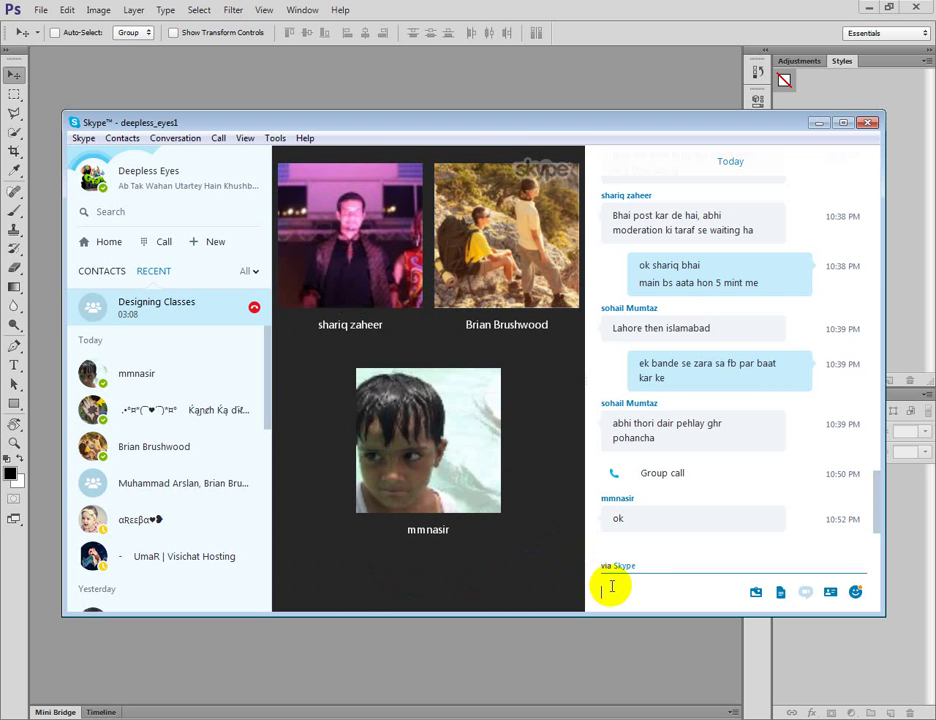
pyautogui.click(446, 58)
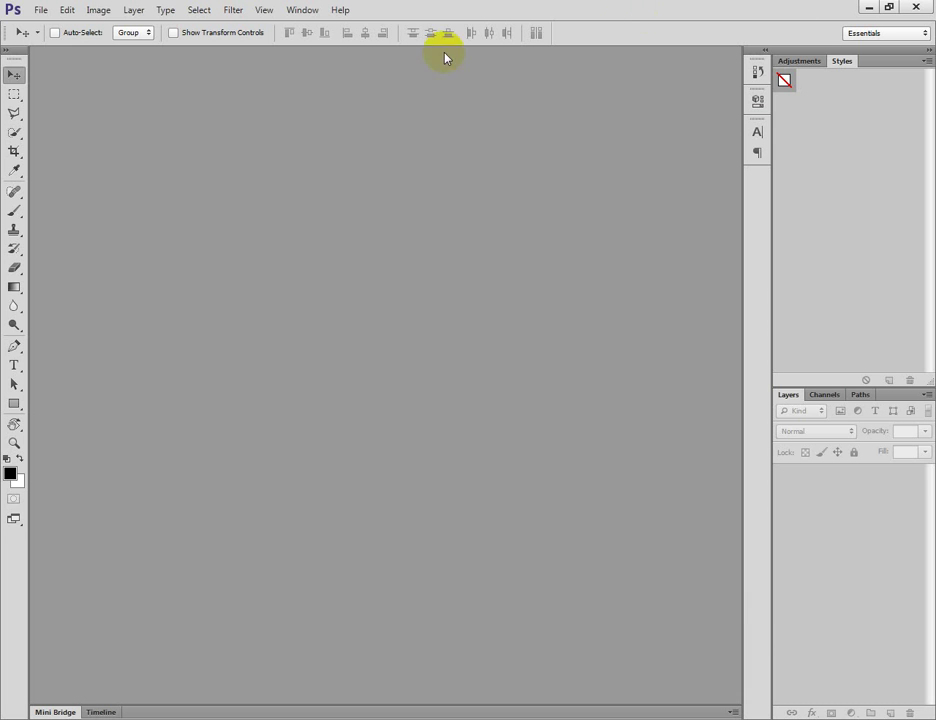
pyautogui.click(41, 12)
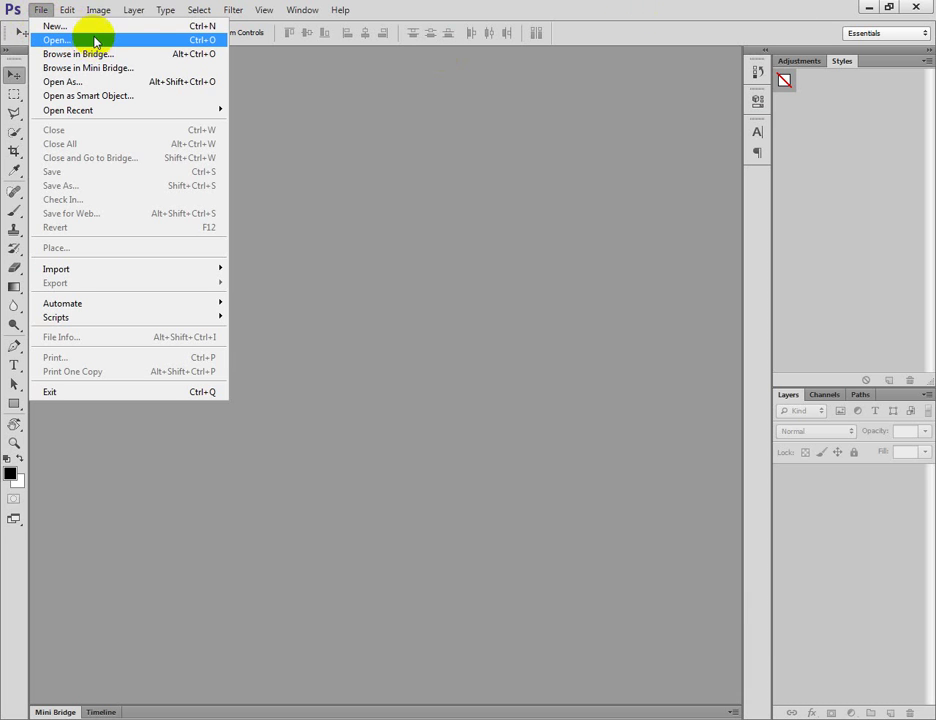
pyautogui.click(100, 30)
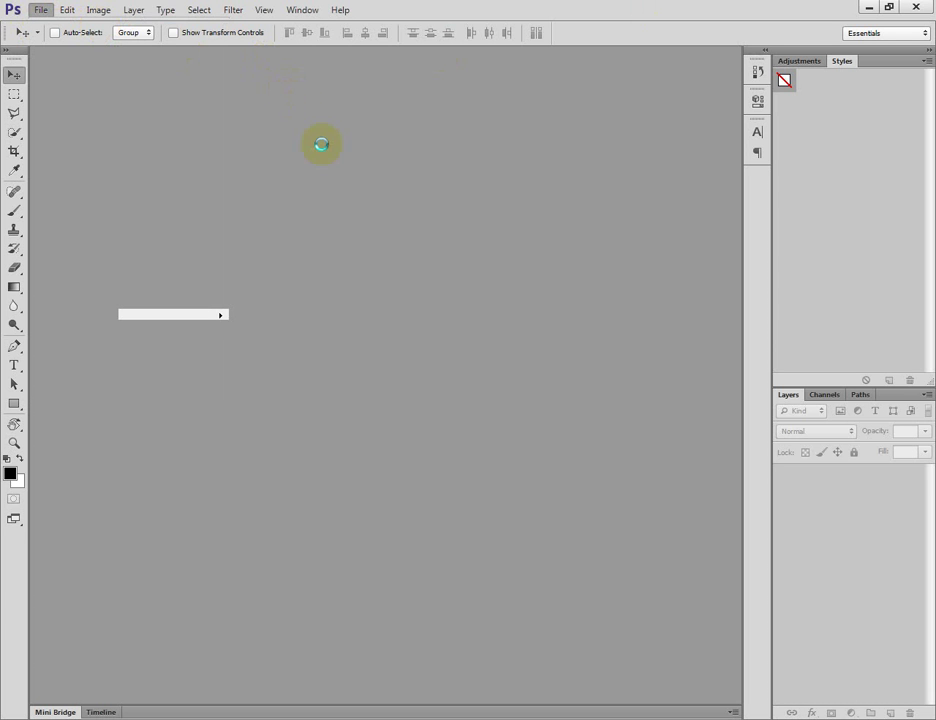
pyautogui.click(631, 212)
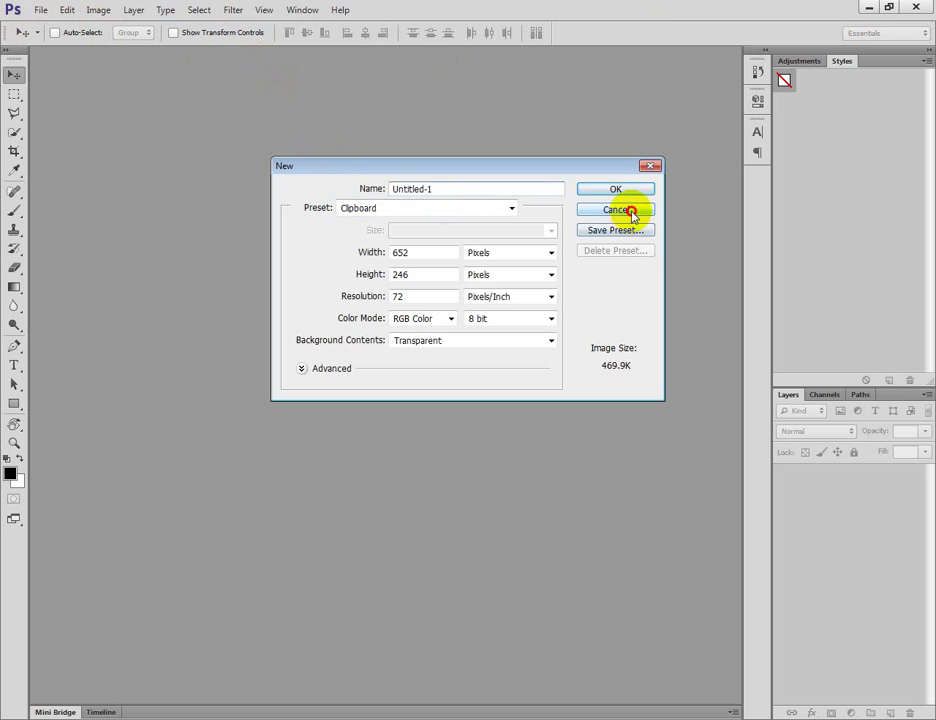
# Start opening an existing image, and switch to Skype to share the screen in the ongoing group call.
pyautogui.click(40, 10)
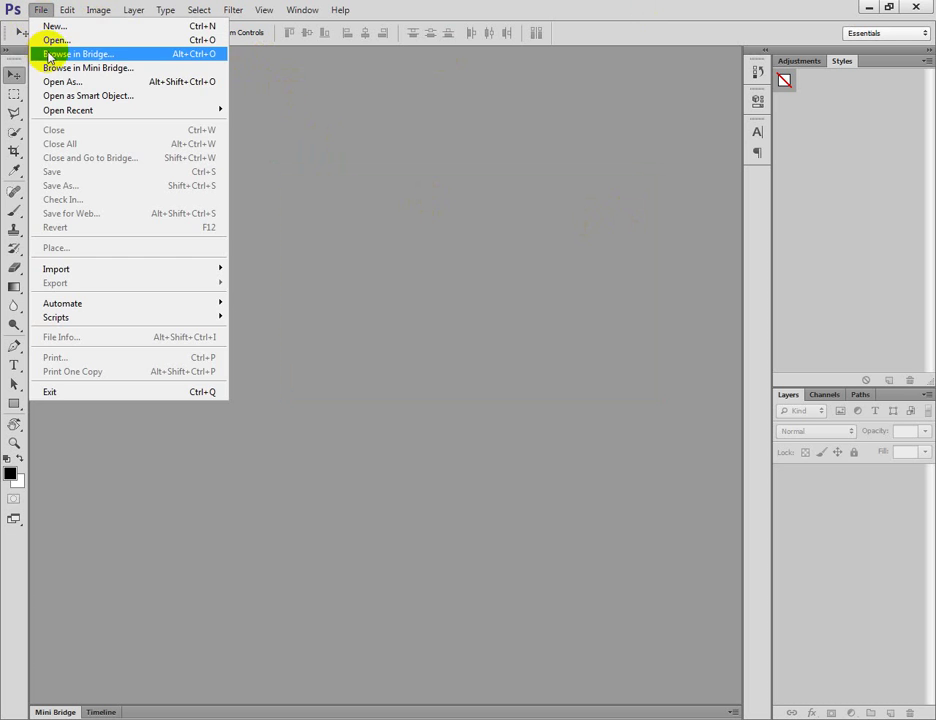
pyautogui.click(48, 56)
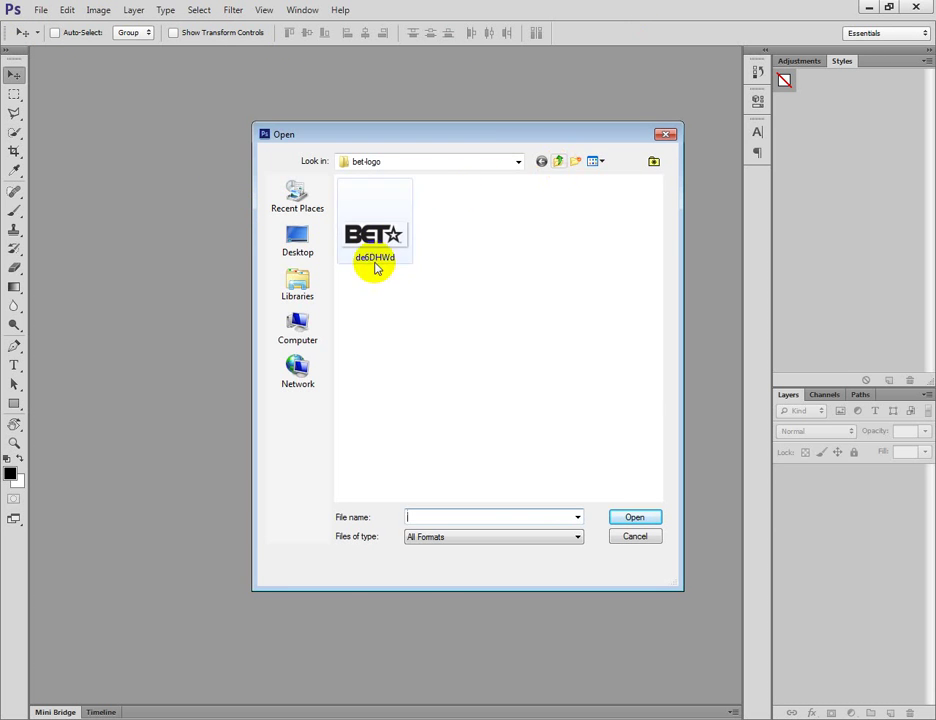
pyautogui.click(345, 719)
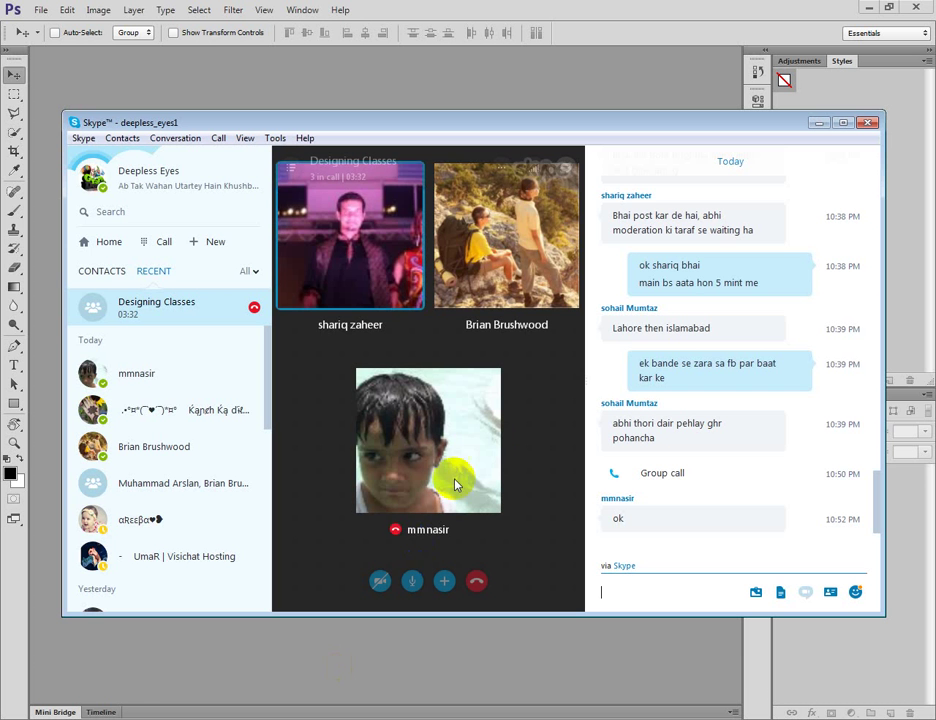
pyautogui.click(444, 581)
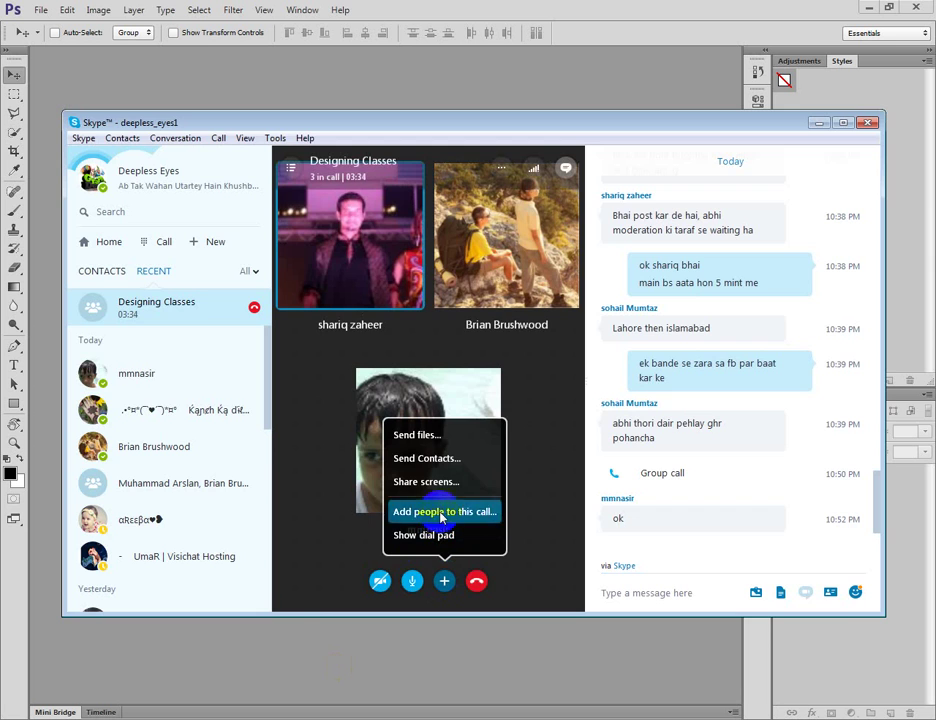
pyautogui.click(420, 484)
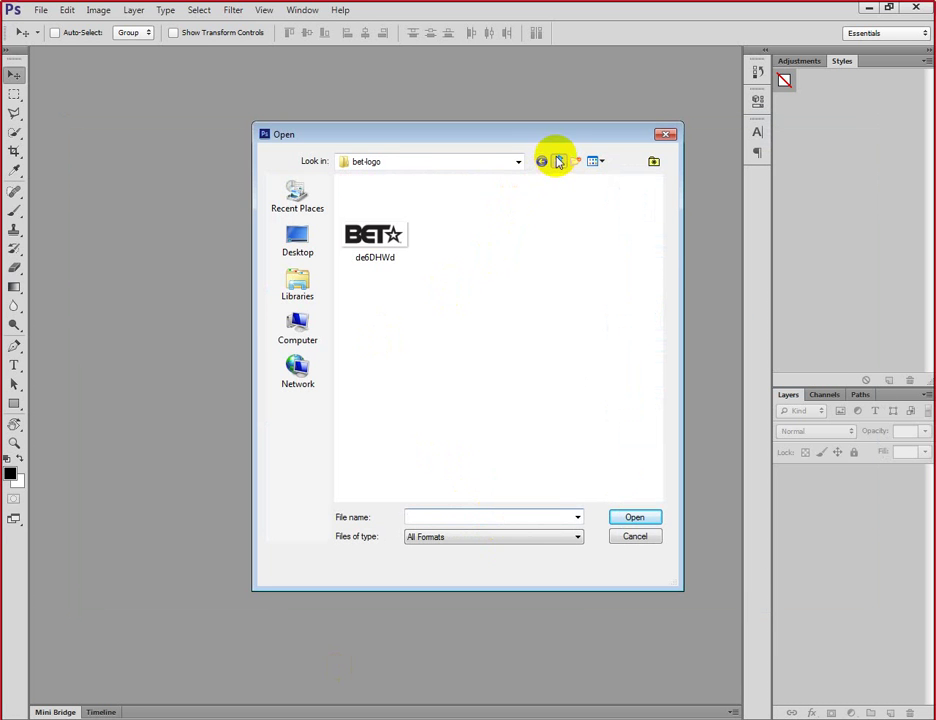
# Open image 104 from the Images folder inside Designing work on Local Disk (D:).
pyautogui.click(558, 161)
pyautogui.click(312, 335)
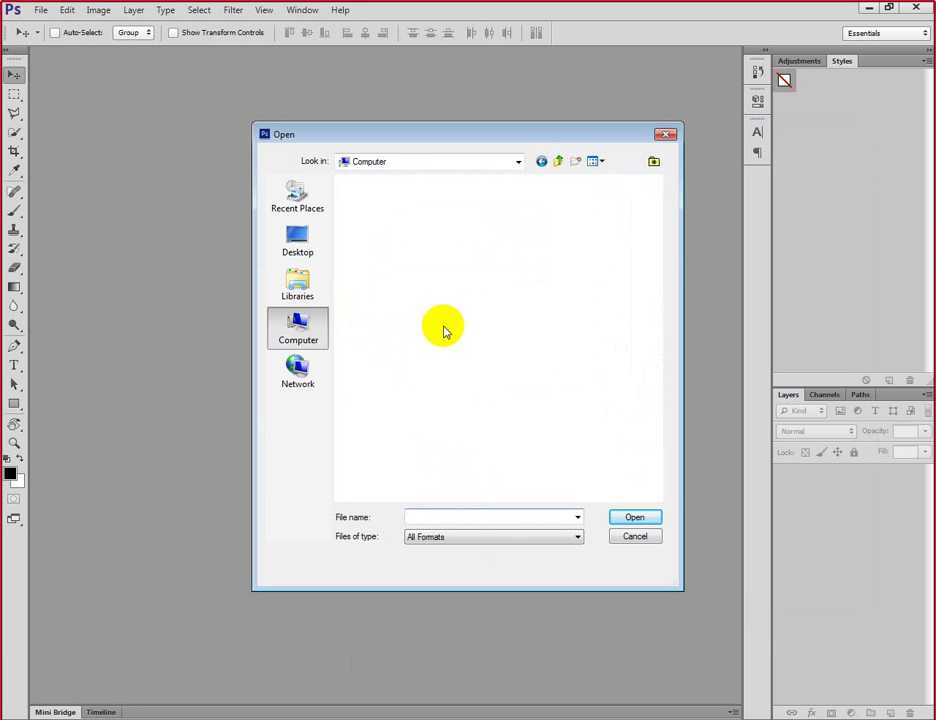
pyautogui.click(446, 246)
pyautogui.doubleClick(446, 246)
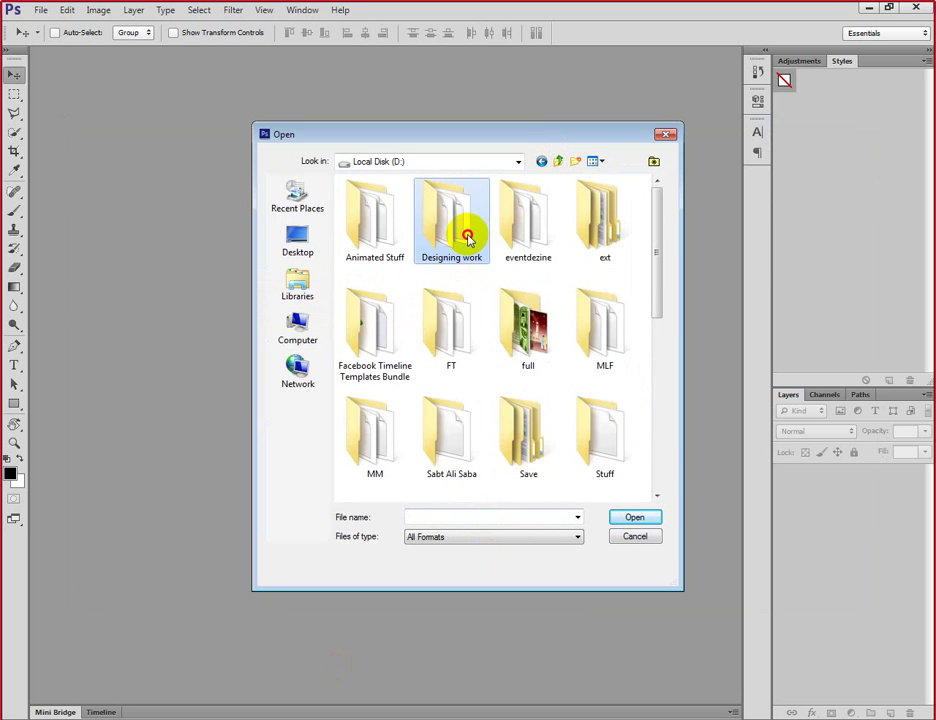
pyautogui.doubleClick(468, 234)
pyautogui.doubleClick(527, 228)
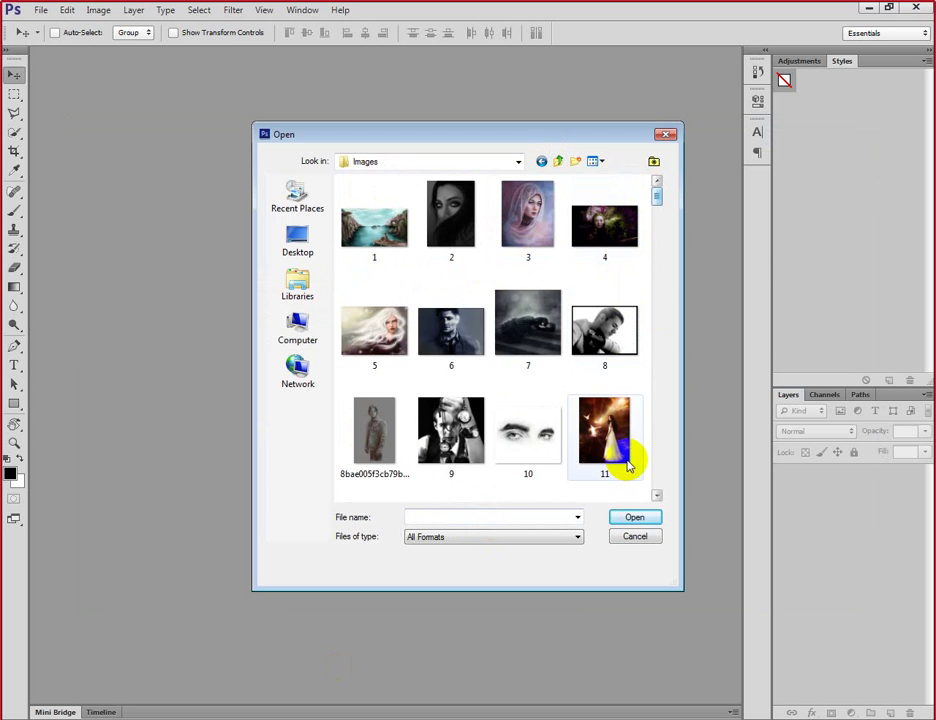
pyautogui.moveTo(658, 205); pyautogui.dragTo(658, 370)
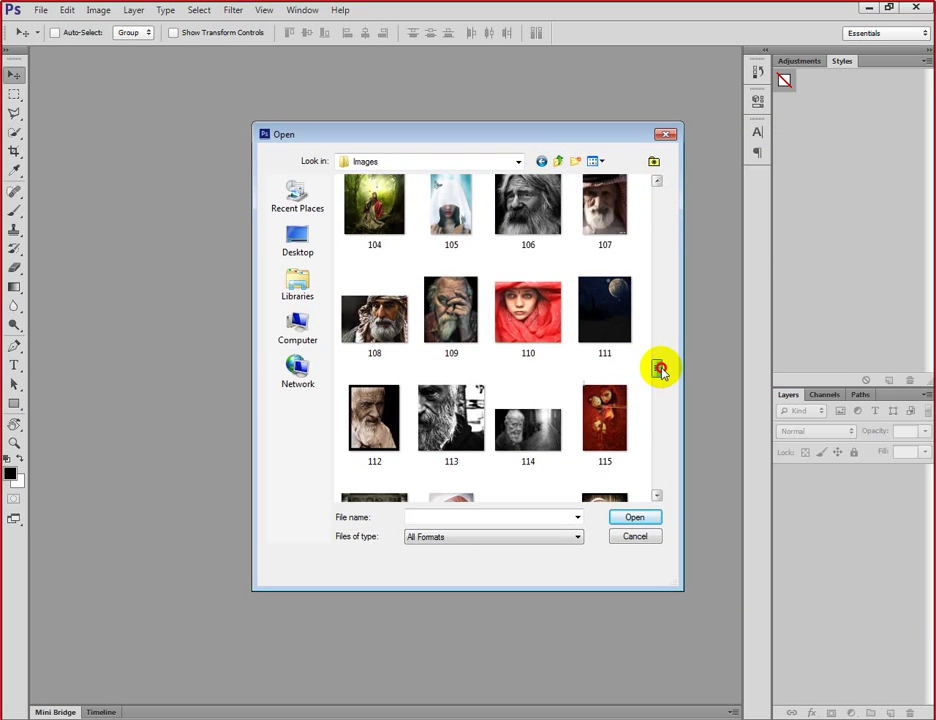
pyautogui.click(394, 244)
pyautogui.click(639, 518)
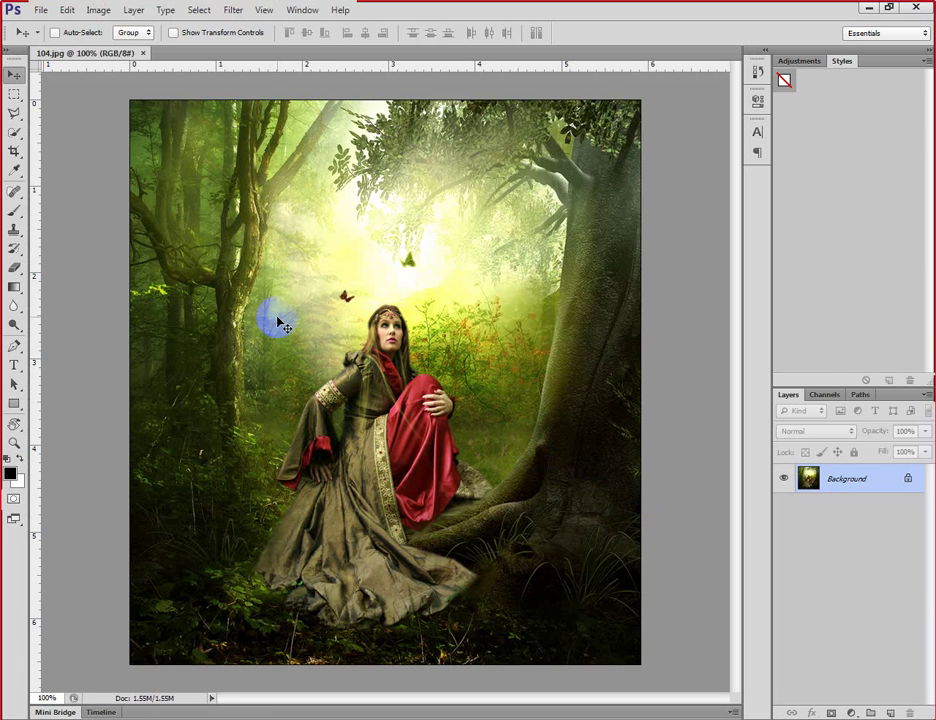
# Convert the Background into a regular layer, scale it proportionally to about 57%, and place it in the canvas's lower-left corner.
pyautogui.doubleClick(881, 489)
pyautogui.click(592, 240)
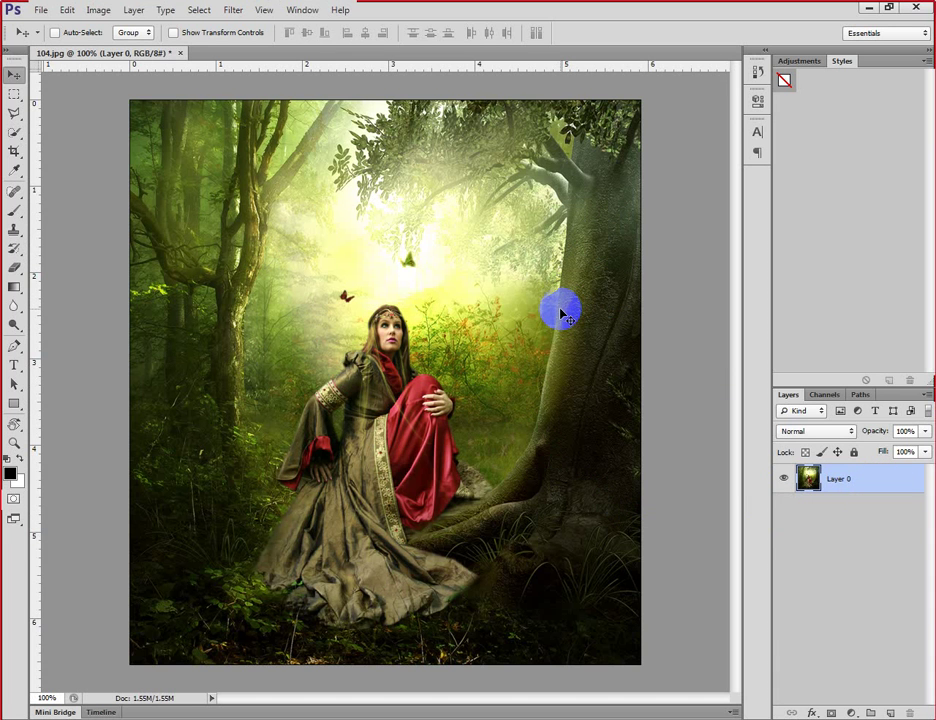
pyautogui.hotkey('ctrl', 't')
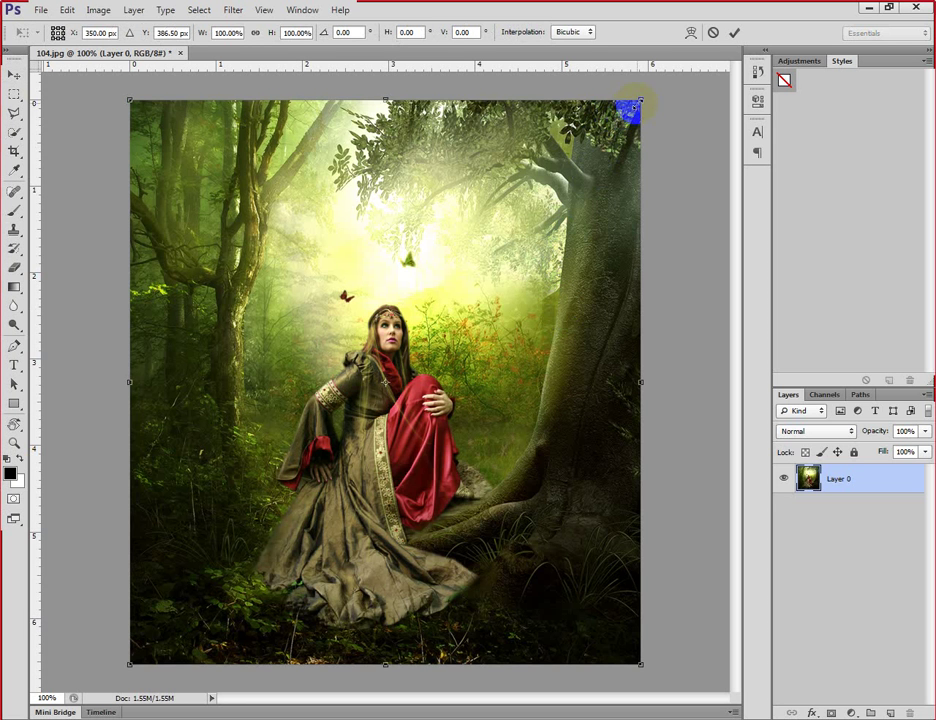
pyautogui.moveTo(640, 100); pyautogui.dragTo(493, 244)
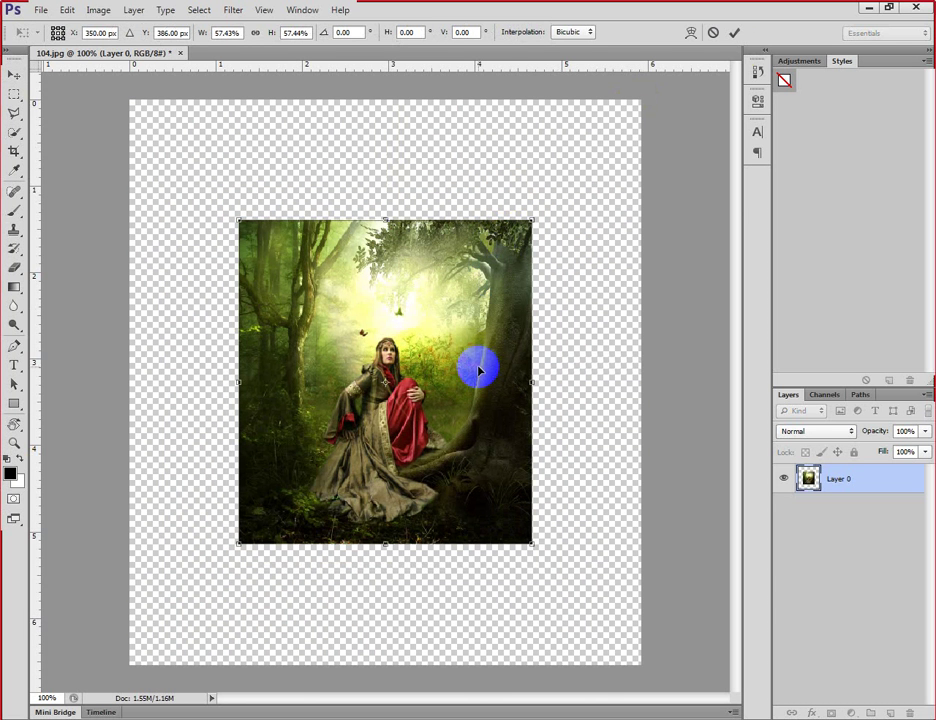
pyautogui.press('Return')
pyautogui.moveTo(497, 303); pyautogui.dragTo(391, 421)
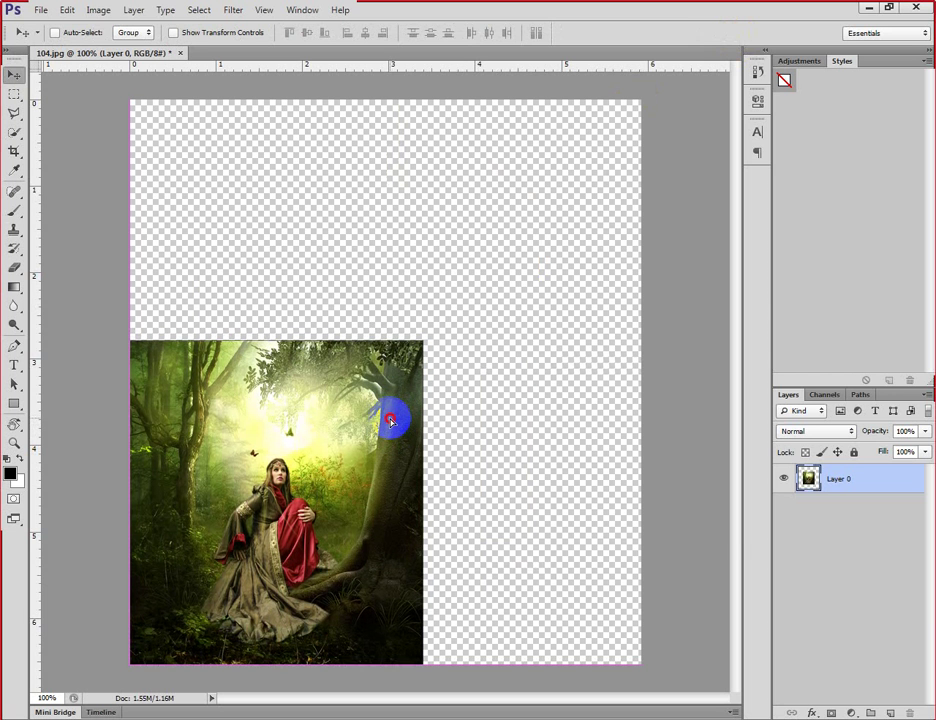
# Add a new layer below Layer 0 and fill it with black.
pyautogui.click(889, 712)
pyautogui.moveTo(890, 483); pyautogui.dragTo(888, 640)
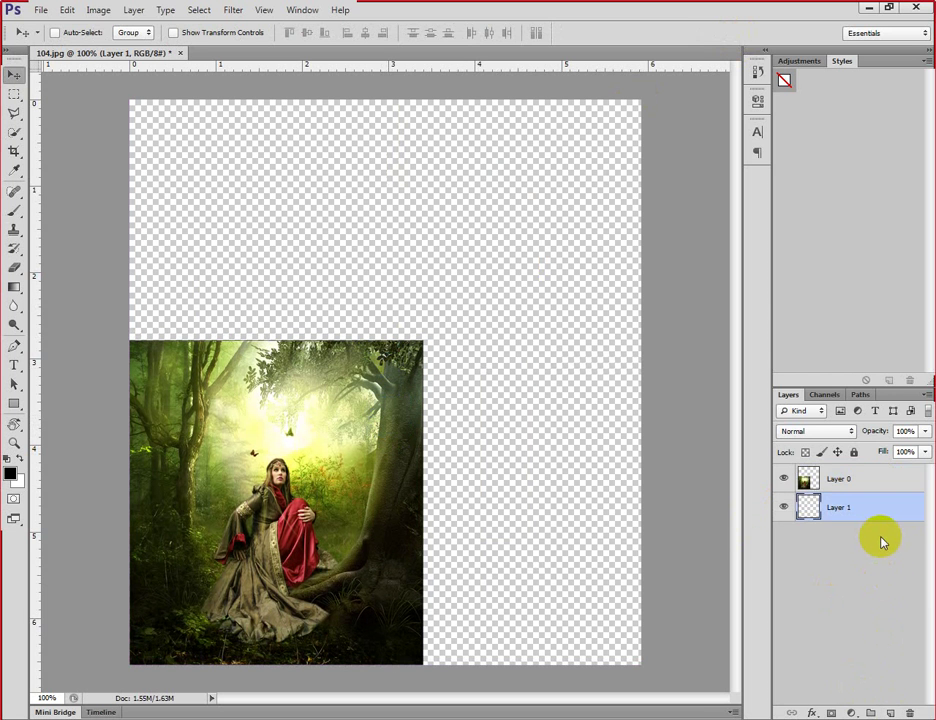
pyautogui.hotkey('alt', 'BackSpace')
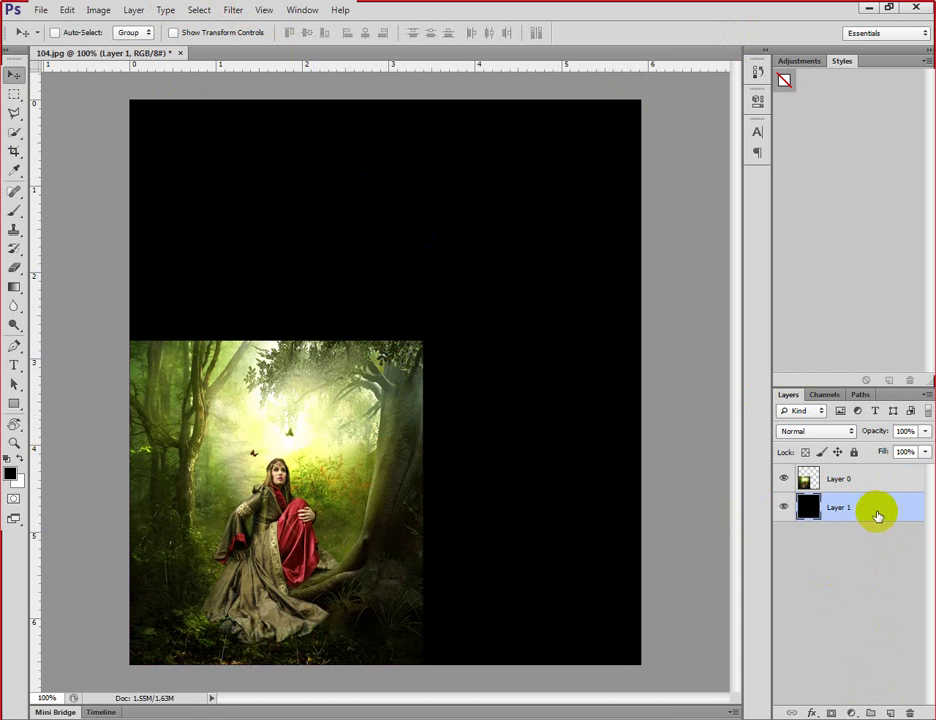
# Set the foreground color to a dark brown with a hue of 32° and fill Layer 1 with it.
pyautogui.click(10, 472)
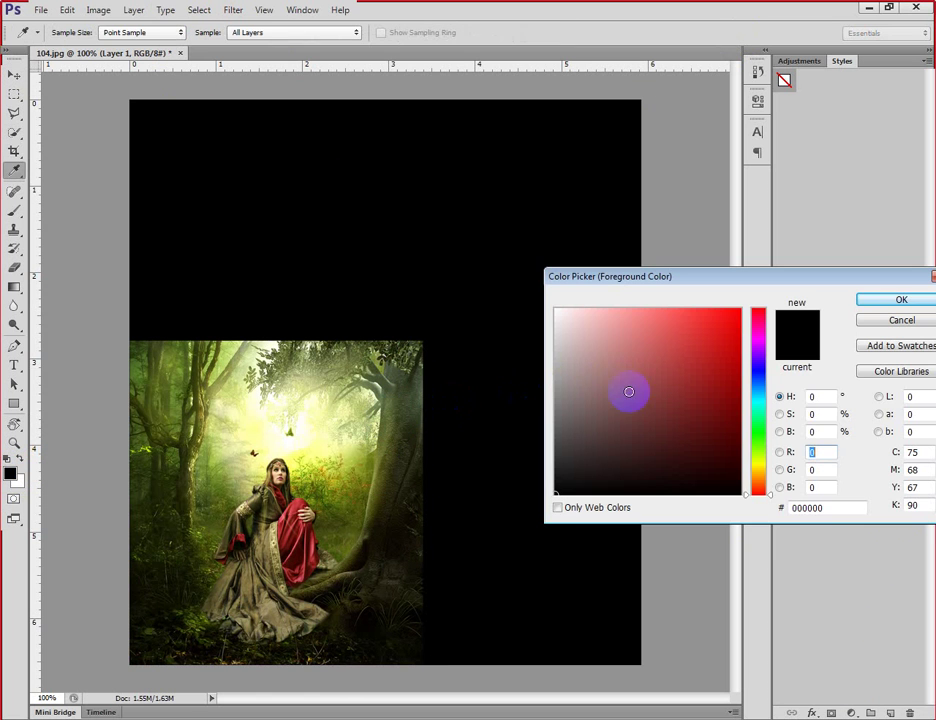
pyautogui.moveTo(757, 492); pyautogui.dragTo(758, 481)
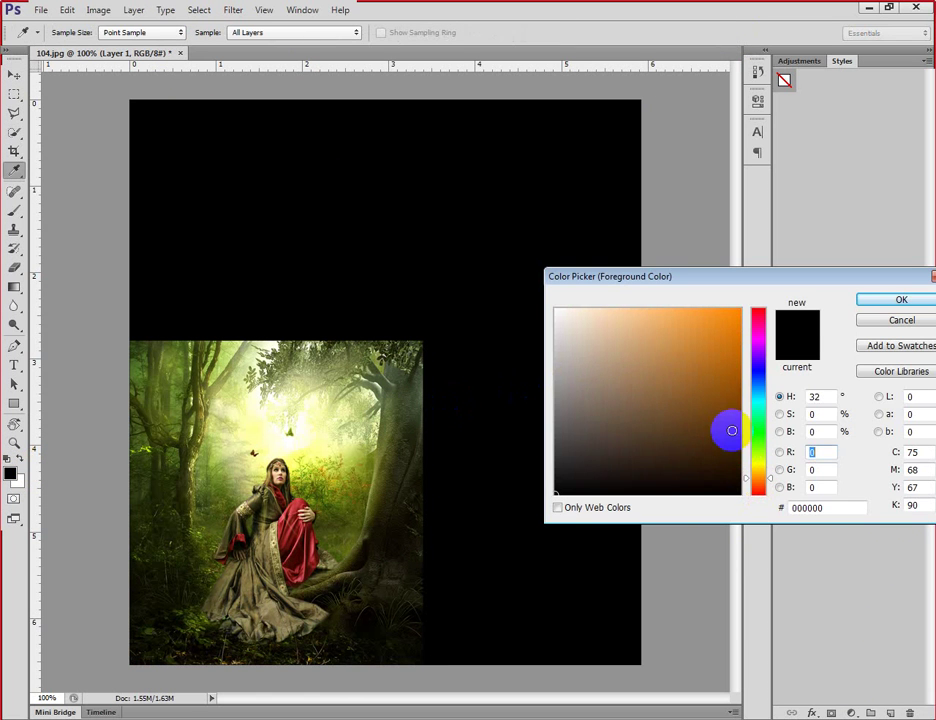
pyautogui.moveTo(732, 430); pyautogui.dragTo(735, 424)
pyautogui.click(900, 299)
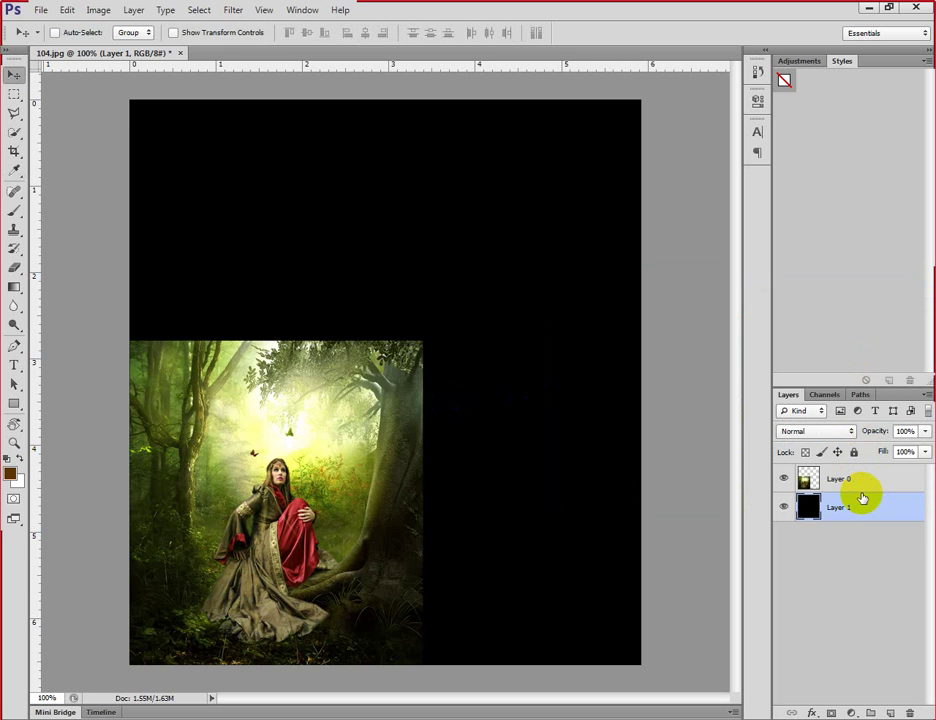
pyautogui.hotkey('alt', 'BackSpace')
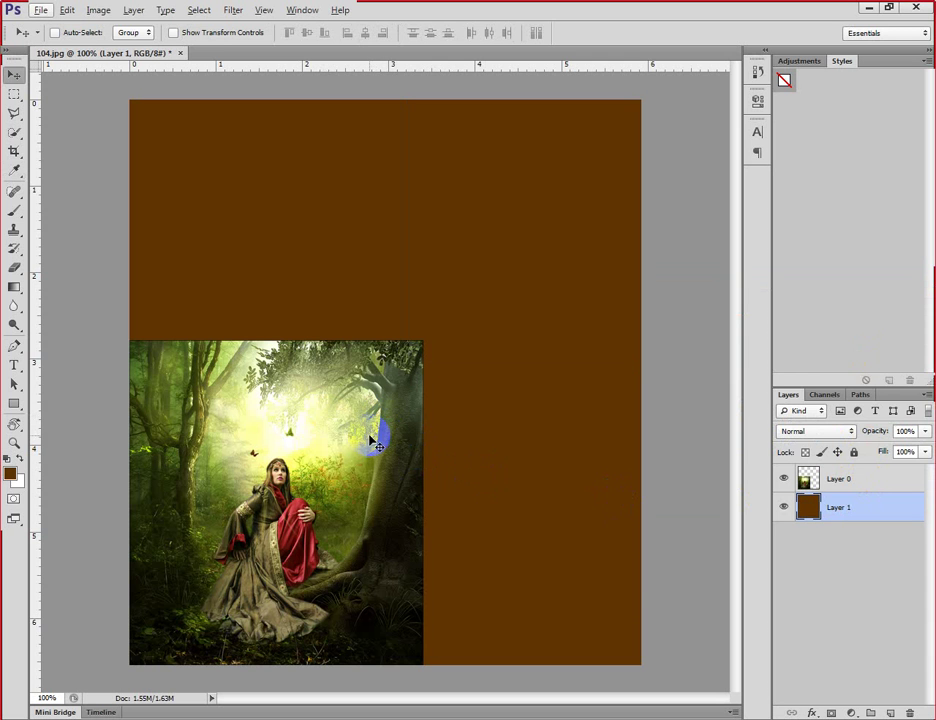
# Move the forest picture on Layer 0 to near the middle of the canvas, keeping the brown layer in place.
pyautogui.moveTo(370, 440); pyautogui.dragTo(453, 370)
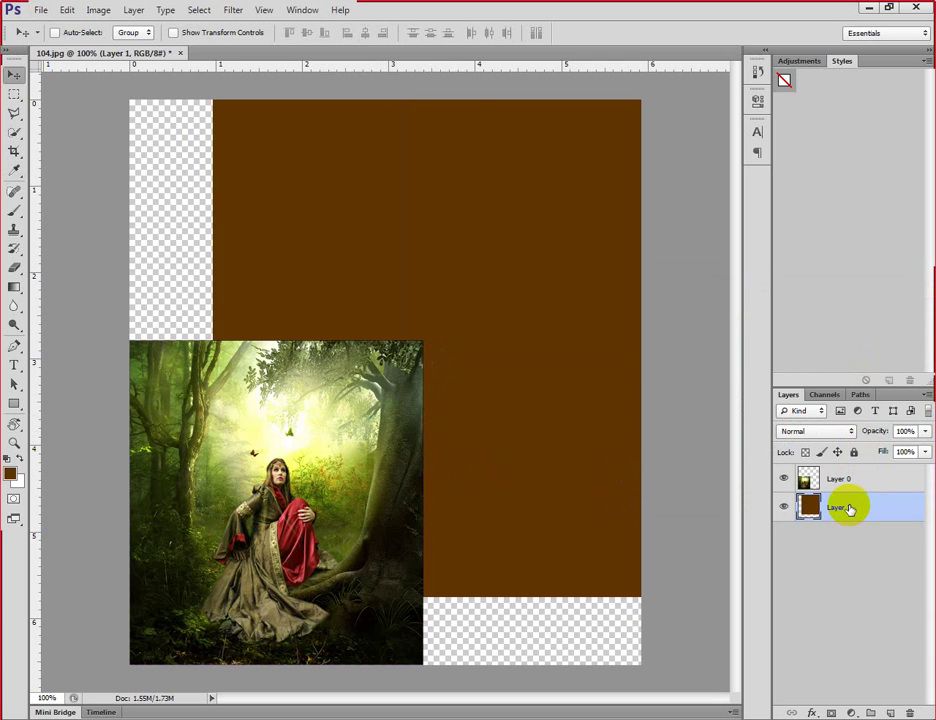
pyautogui.hotkey('ctrl', 'z')
pyautogui.click(874, 481)
pyautogui.moveTo(188, 508); pyautogui.dragTo(340, 388)
# Try scaling Layer 0 with Free Transform to about 84% from its upper-left corner, and to about 71% around its center.
pyautogui.hotkey('ctrl', 't')
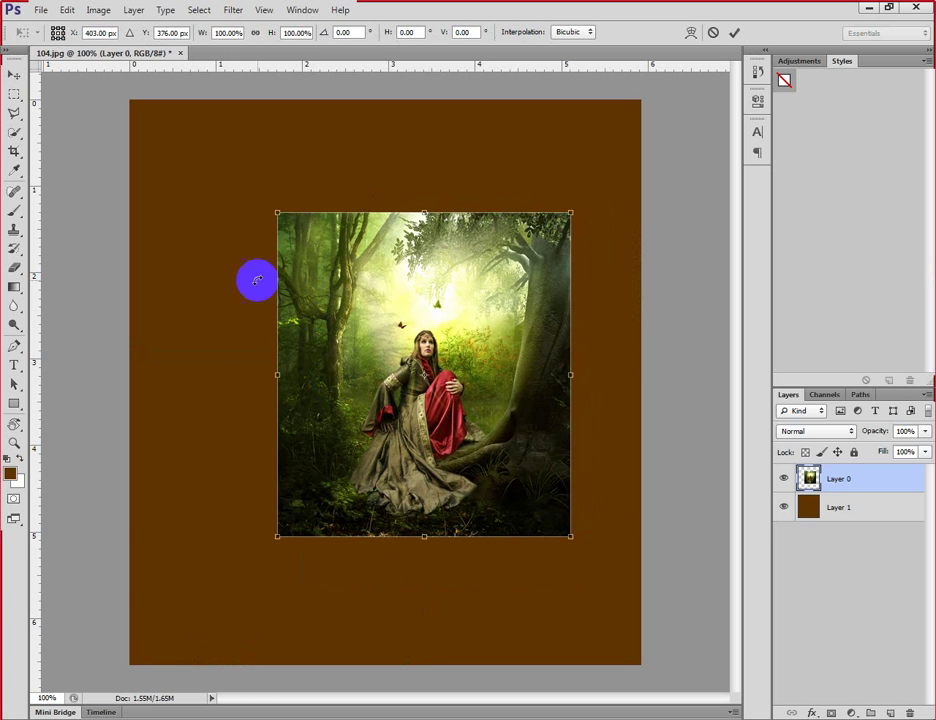
pyautogui.moveTo(282, 215); pyautogui.dragTo(315, 279)
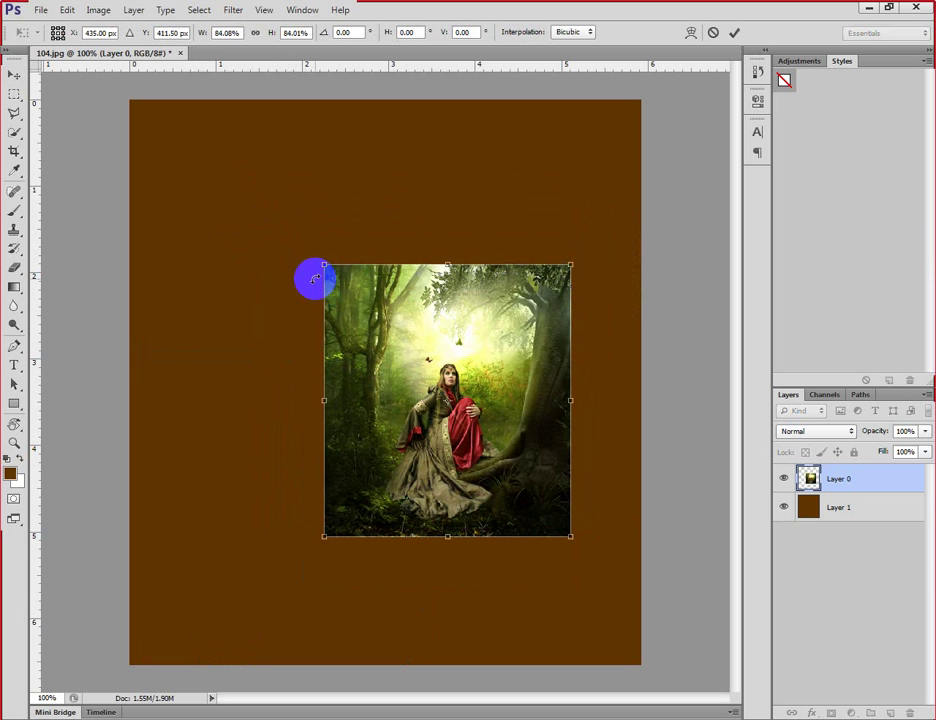
pyautogui.hotkey('ctrl', 'z')
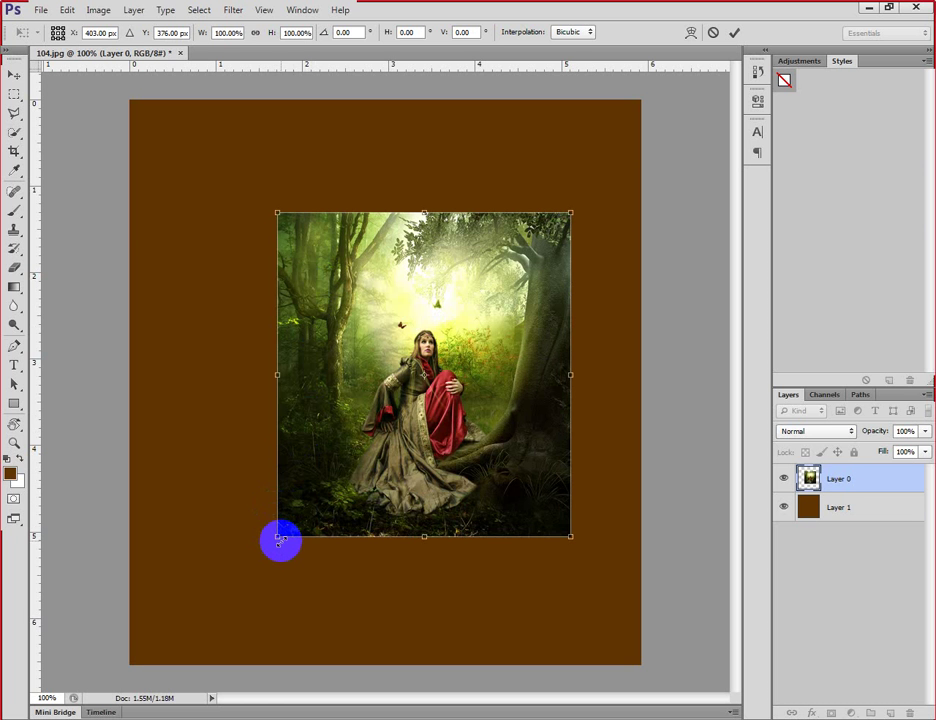
pyautogui.moveTo(280, 538)
pyautogui.mouseDown()
pyautogui.moveTo(366, 468)
pyautogui.moveTo(196, 566)
pyautogui.moveTo(313, 486)
pyautogui.moveTo(228, 561)
pyautogui.moveTo(336, 504)
pyautogui.mouseUp()
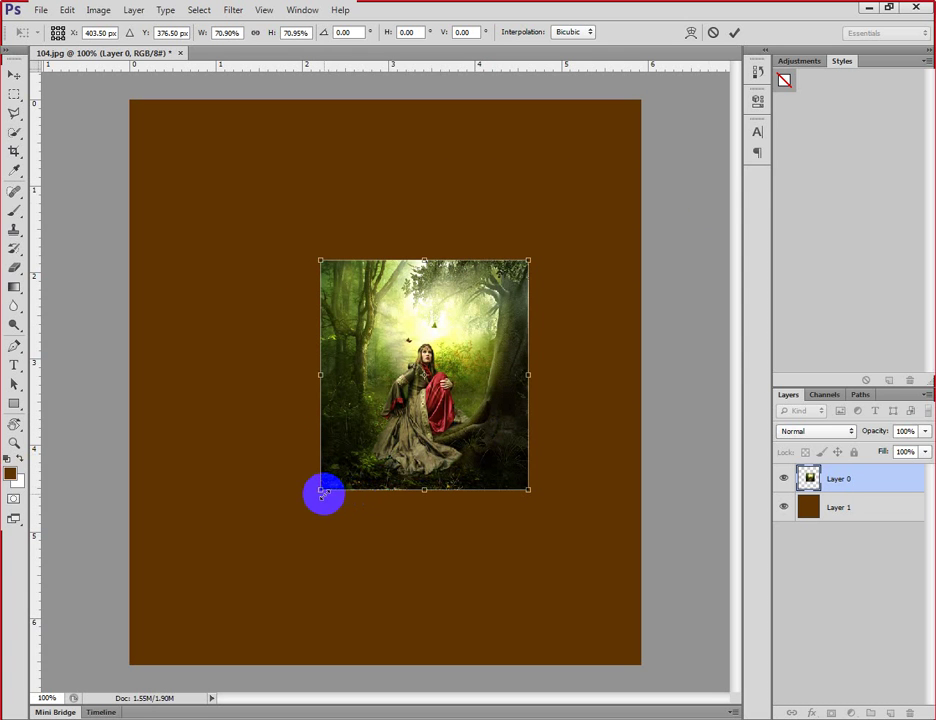
pyautogui.click(714, 32)
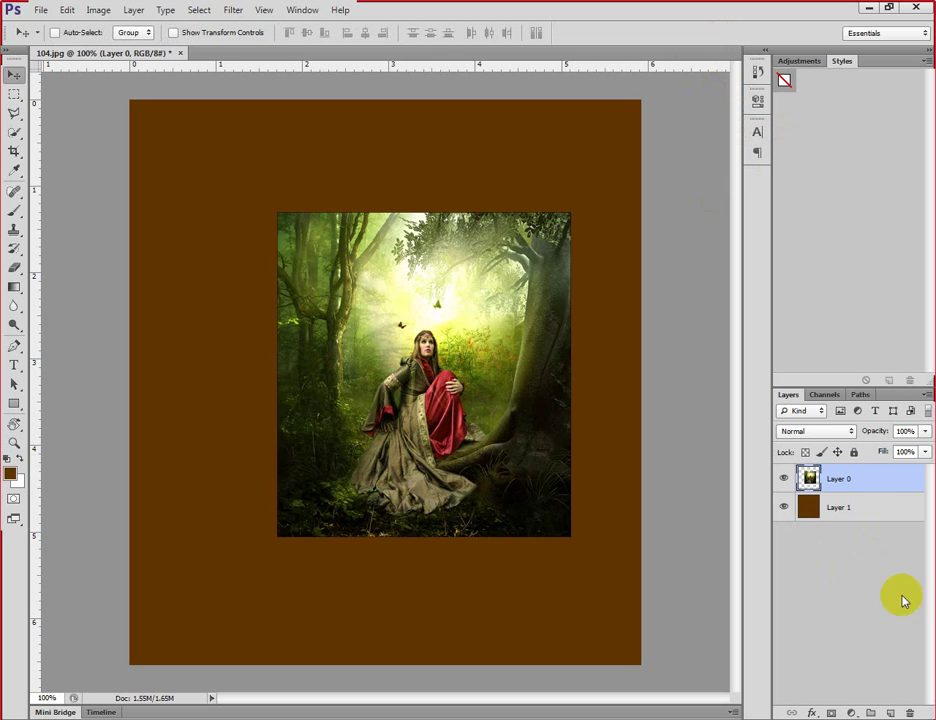
# Delete Layer 0 and place image 71 from the Images folder above the brown layer.
pyautogui.click(911, 713)
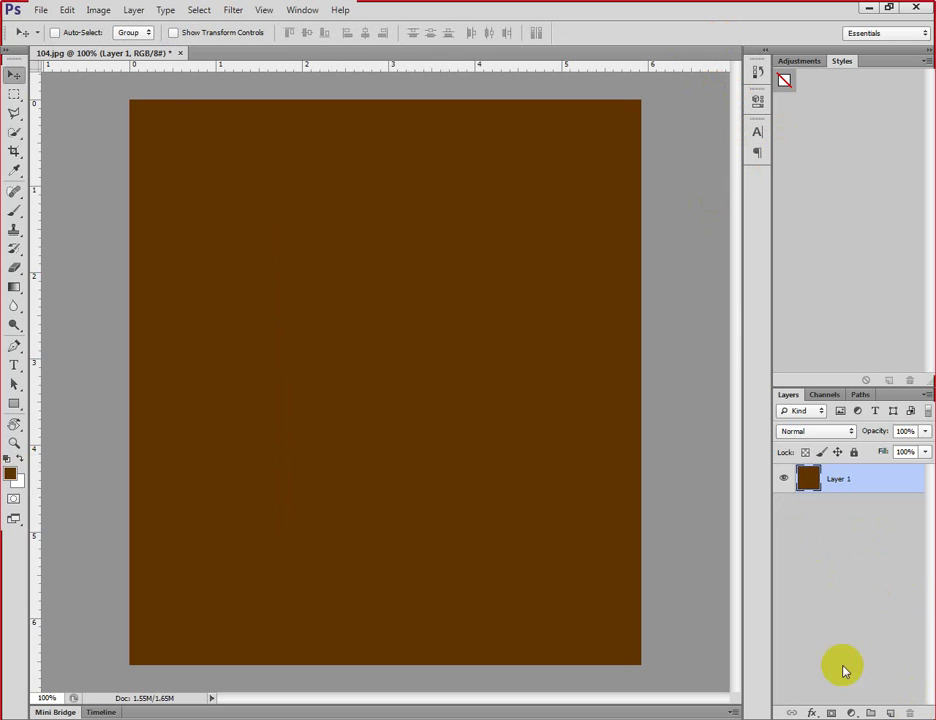
pyautogui.click(40, 10)
pyautogui.click(134, 249)
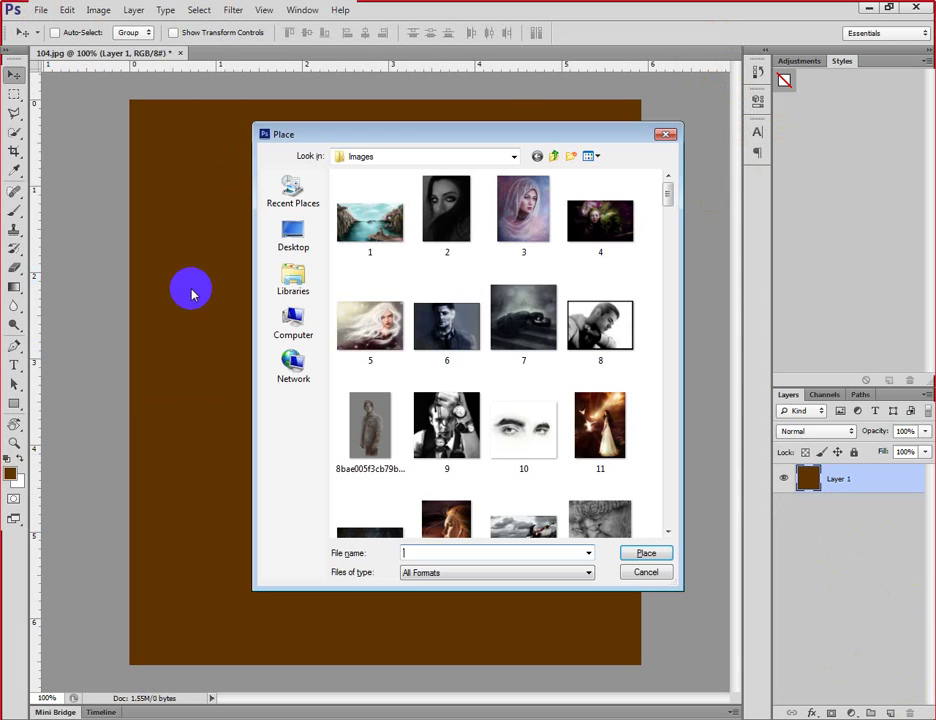
pyautogui.moveTo(665, 192); pyautogui.dragTo(667, 248)
pyautogui.moveTo(667, 248); pyautogui.dragTo(676, 316)
pyautogui.click(600, 365)
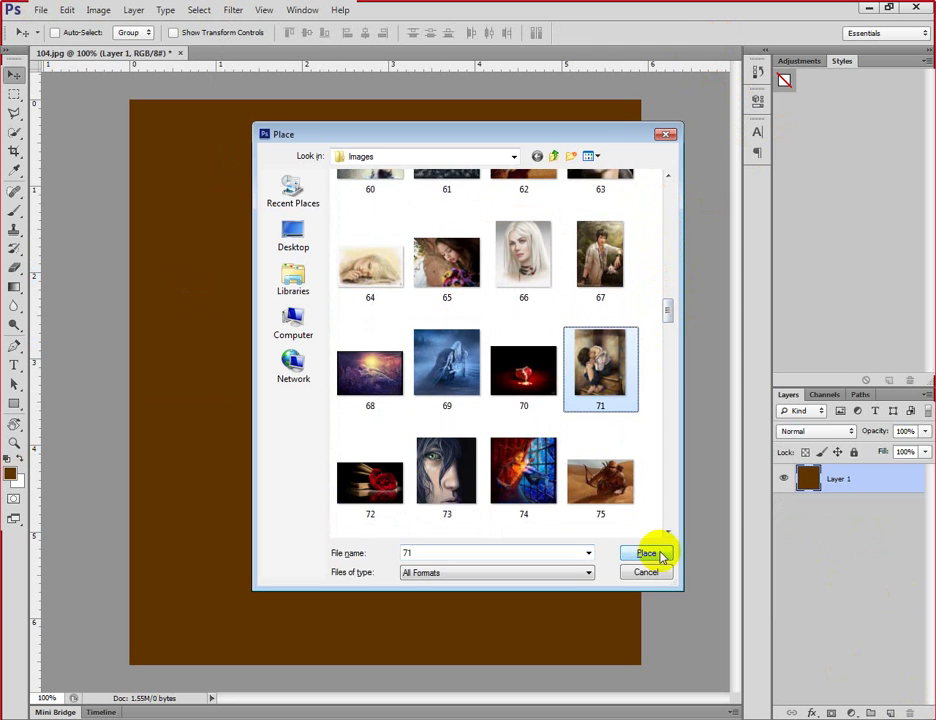
pyautogui.click(650, 555)
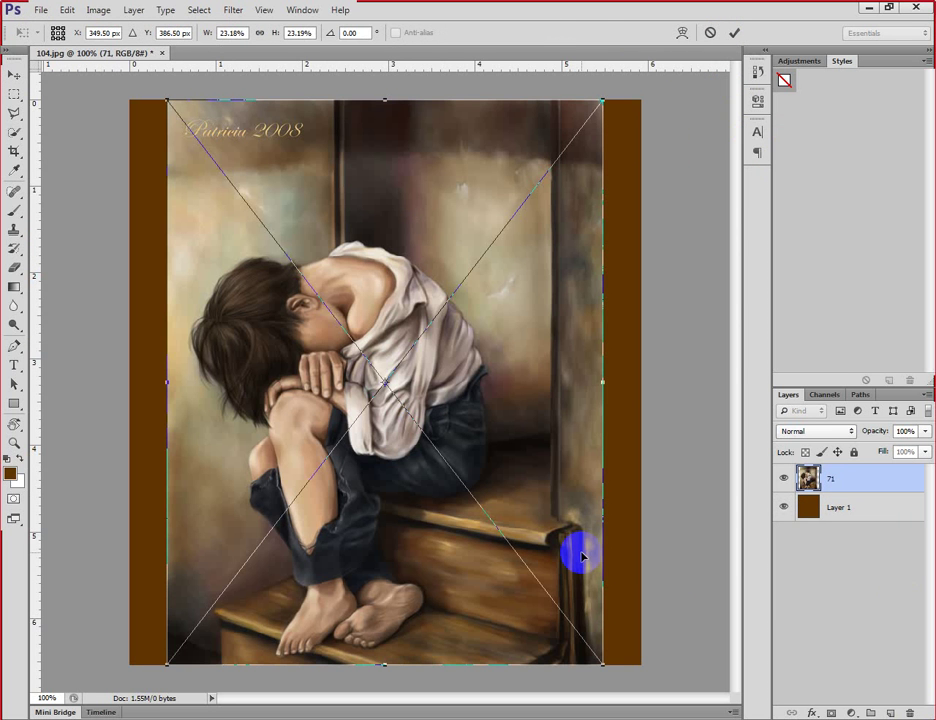
# Commit the placed image 71 and move it to the canvas's left edge.
pyautogui.press('Return')
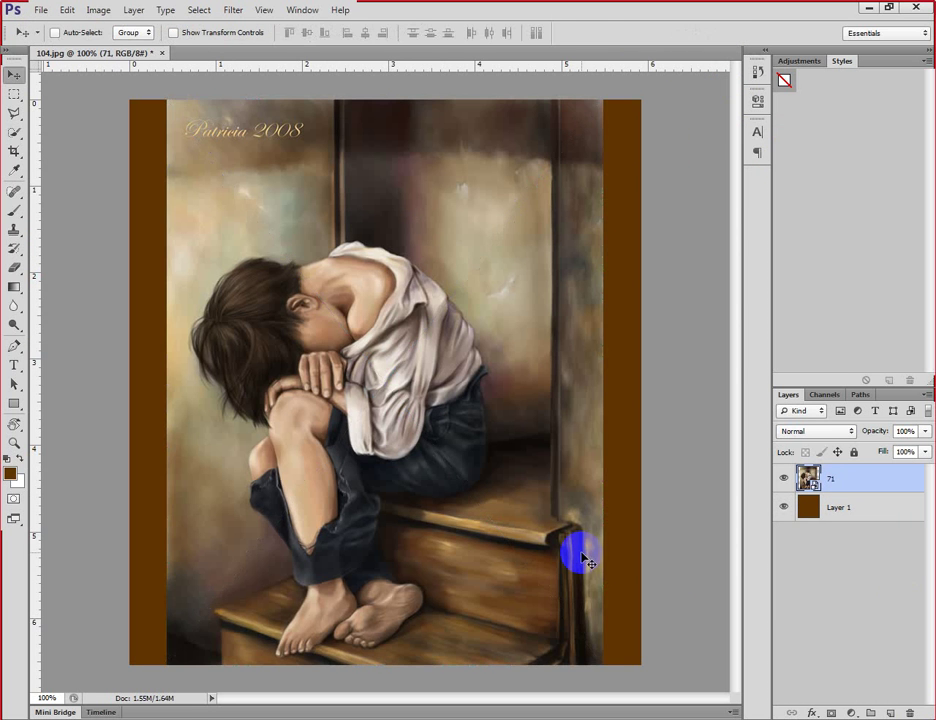
pyautogui.moveTo(485, 495); pyautogui.dragTo(449, 495)
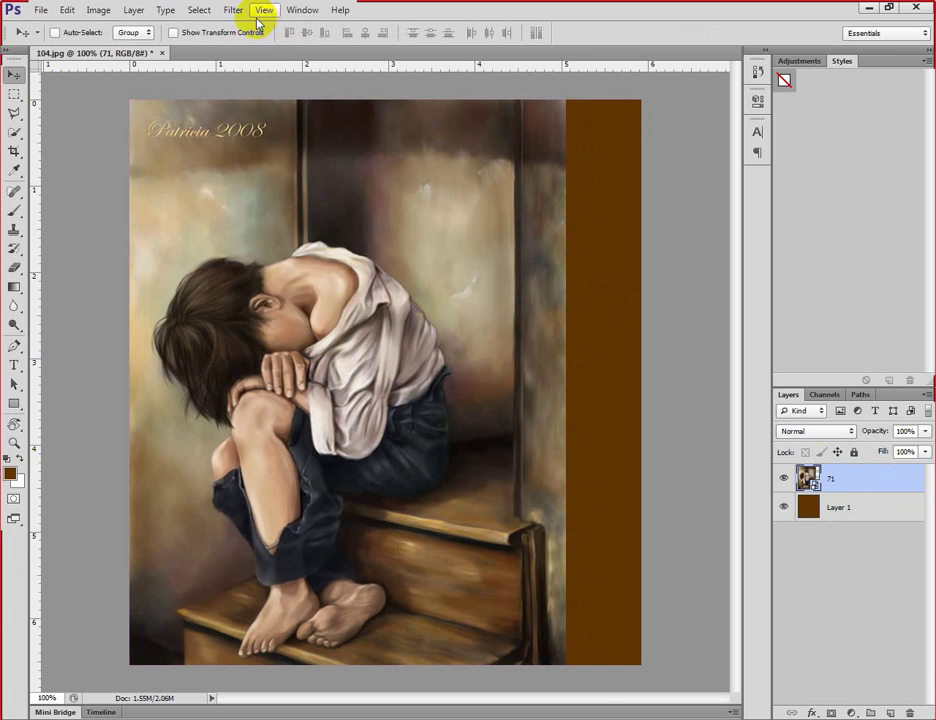
# Try the Spot Healing Brush on the placed image 71, rasterizing its smart object.
pyautogui.click(13, 189)
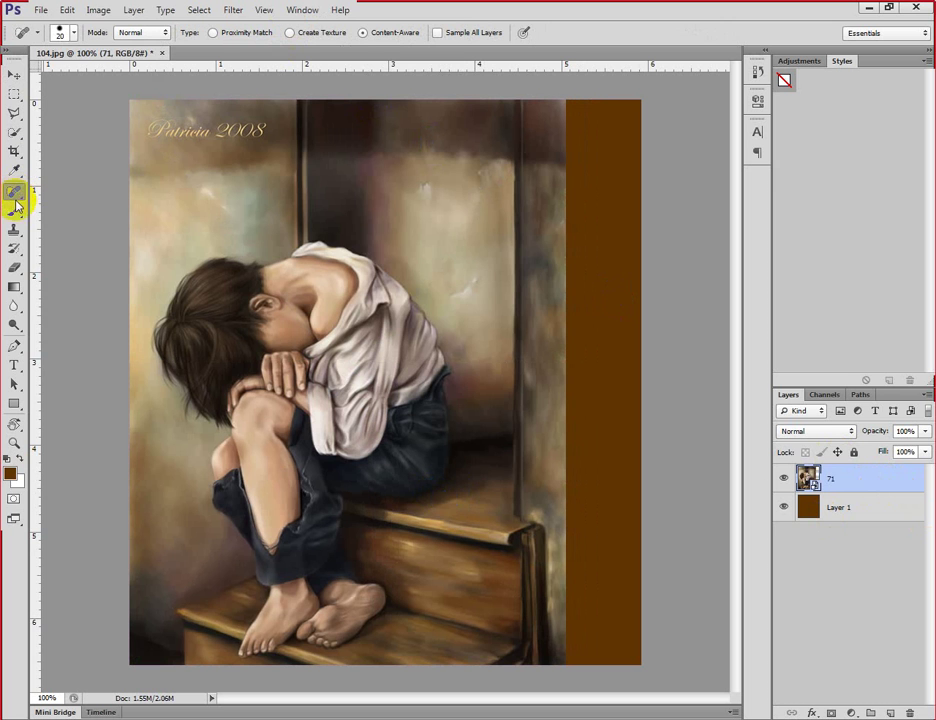
pyautogui.click(395, 240)
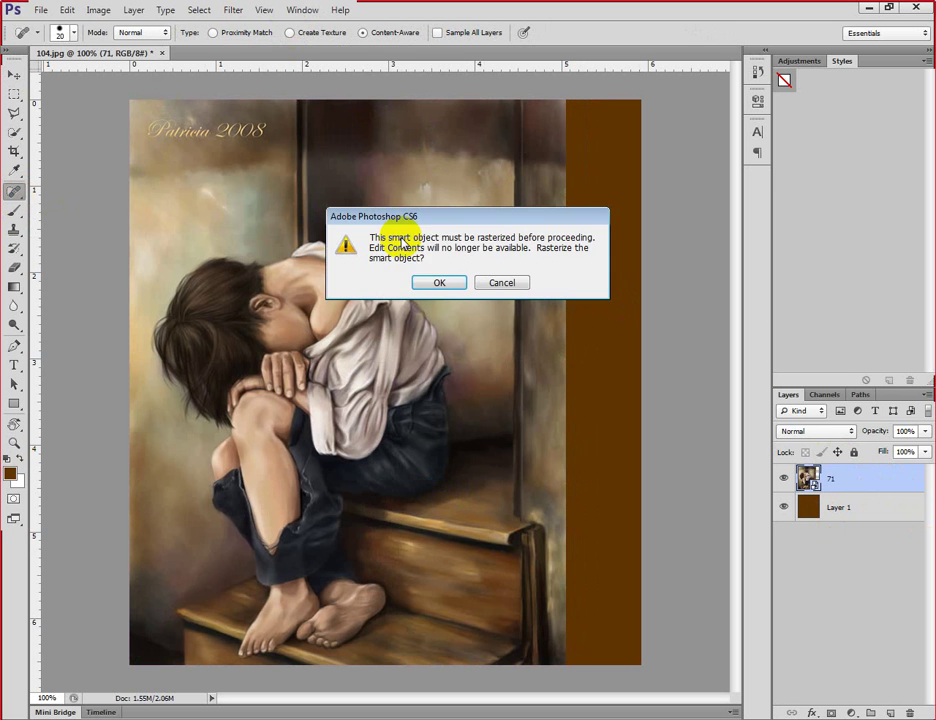
pyautogui.click(457, 281)
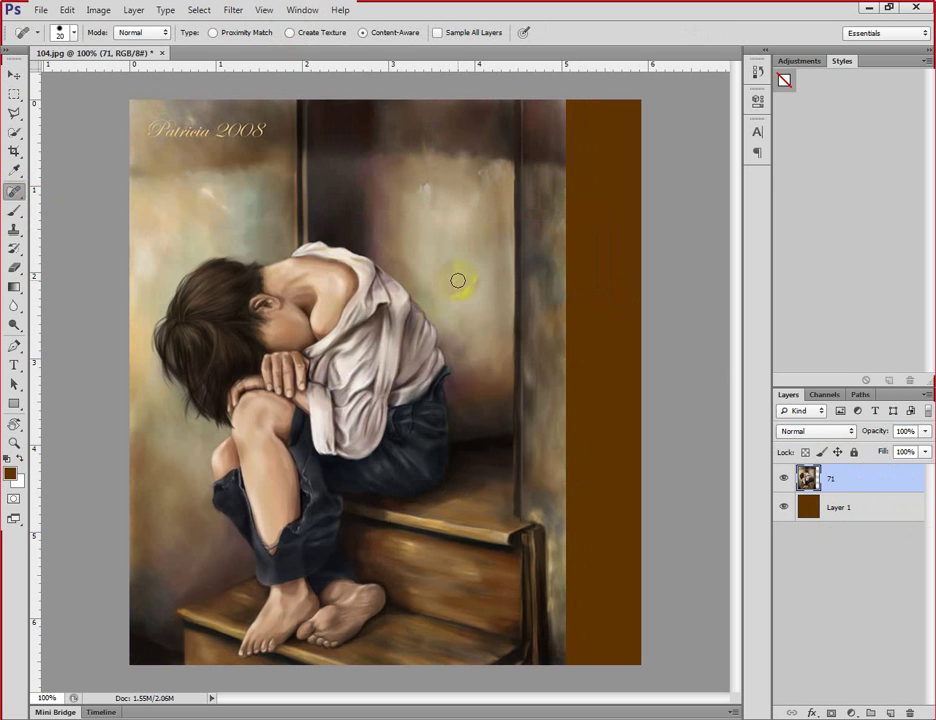
pyautogui.click(839, 487)
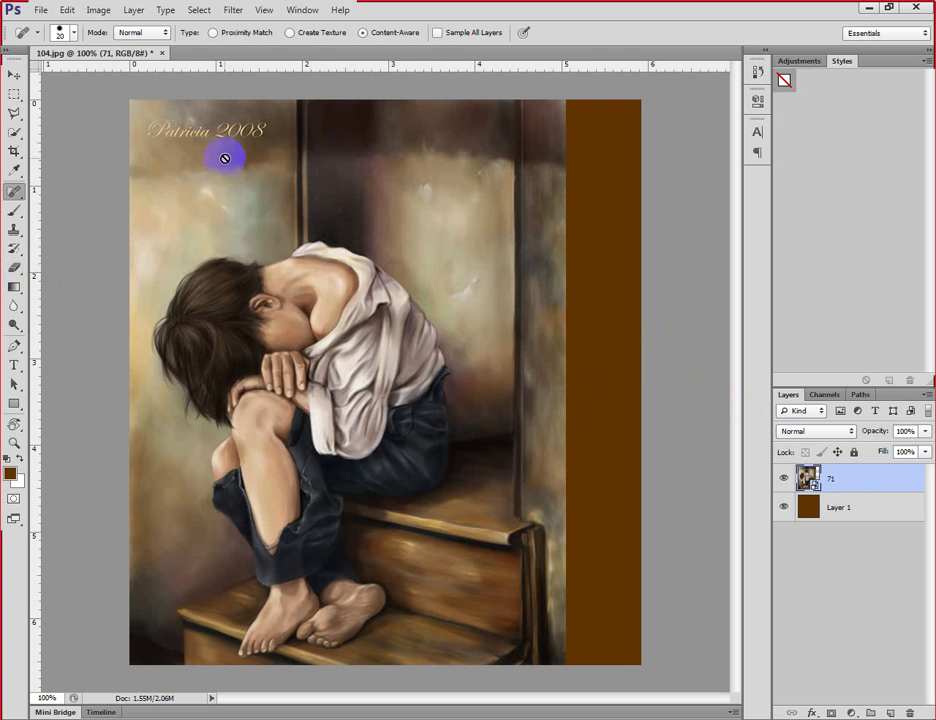
pyautogui.click(236, 11)
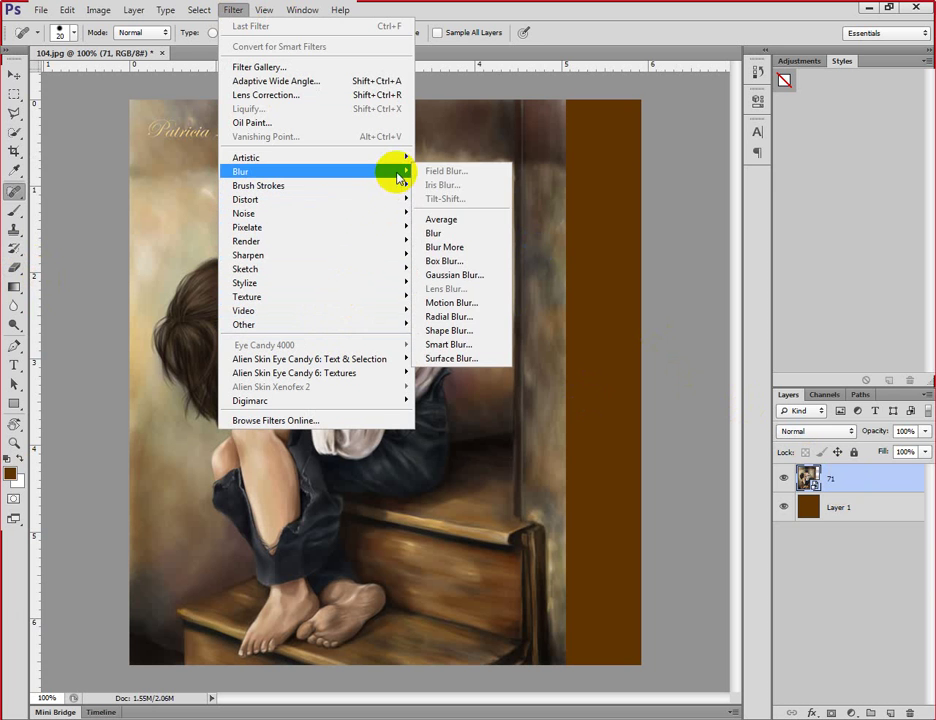
pyautogui.moveTo(397, 314)
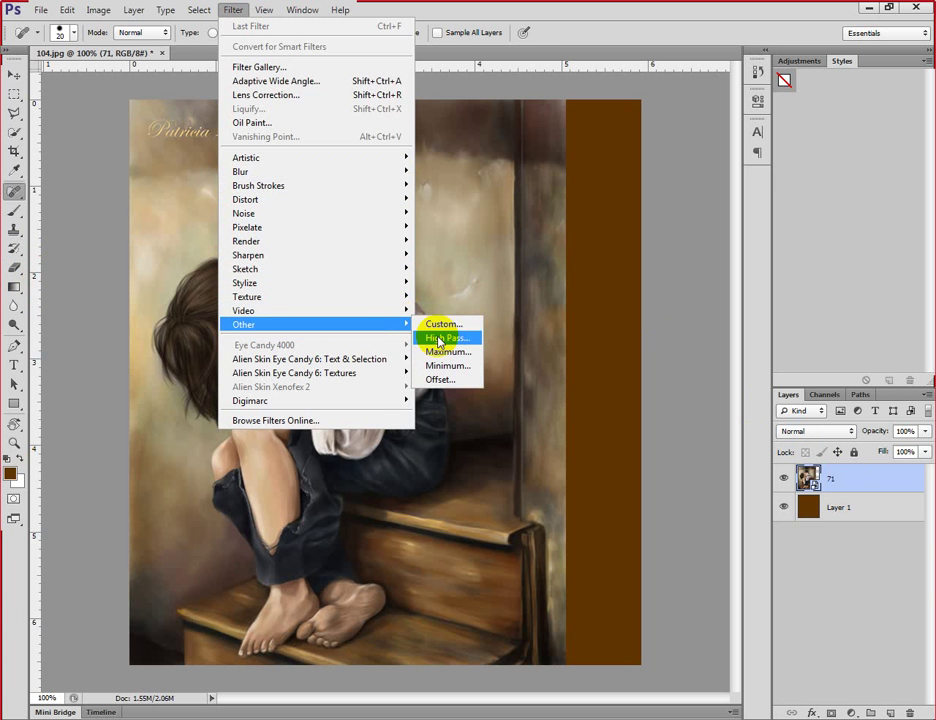
pyautogui.click(615, 7)
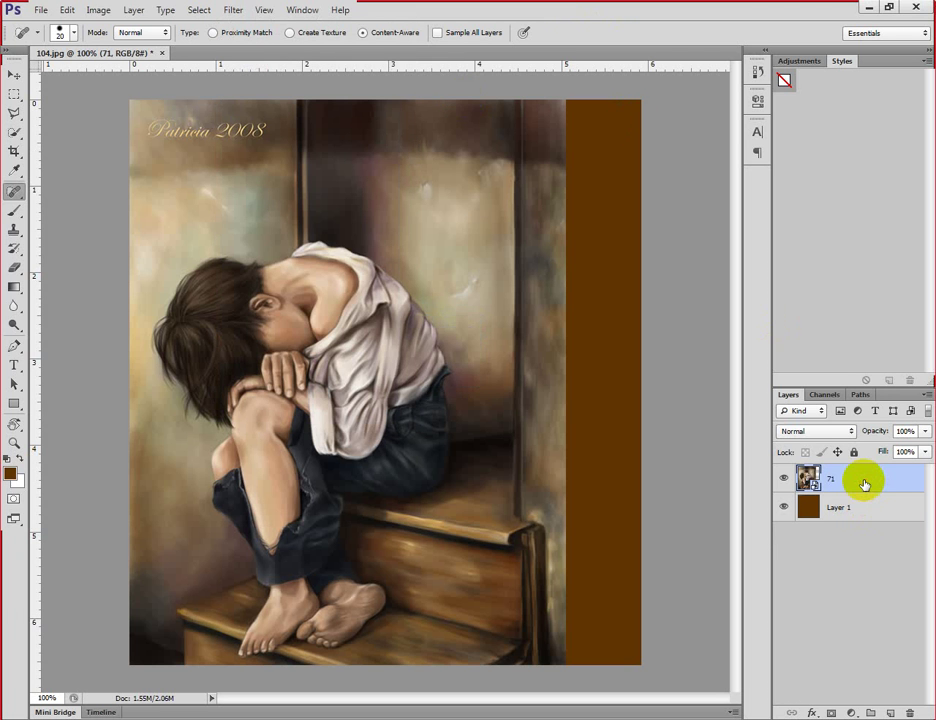
# Duplicate layer 71 and apply an Emboss filter to the copy with angle 135°, height 3 pixels and amount 100%.
pyautogui.hotkey('ctrl', 'j')
pyautogui.click(231, 12)
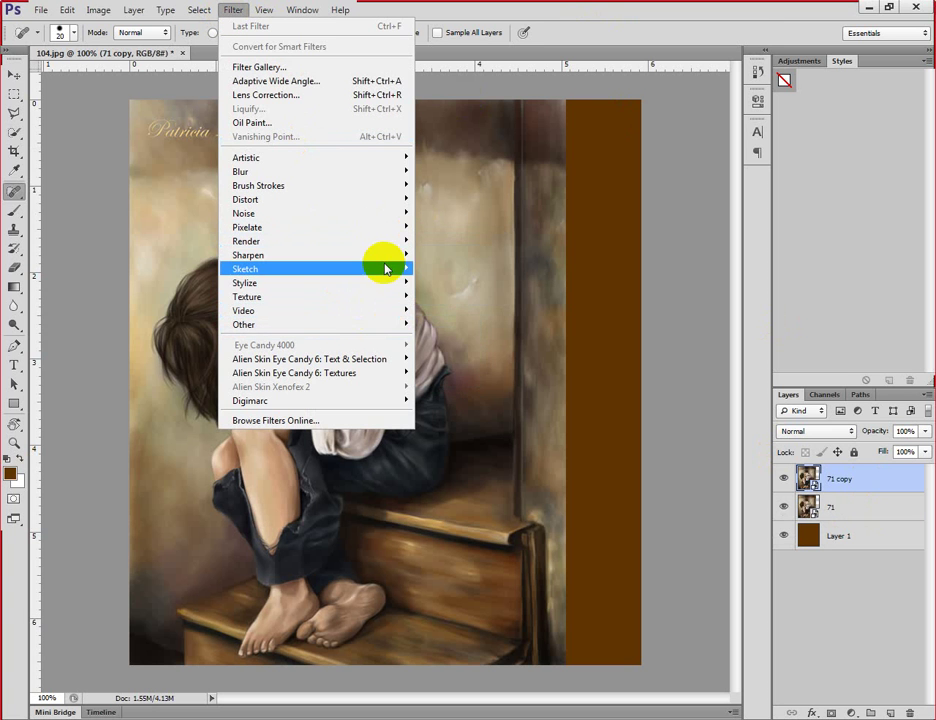
pyautogui.moveTo(390, 283)
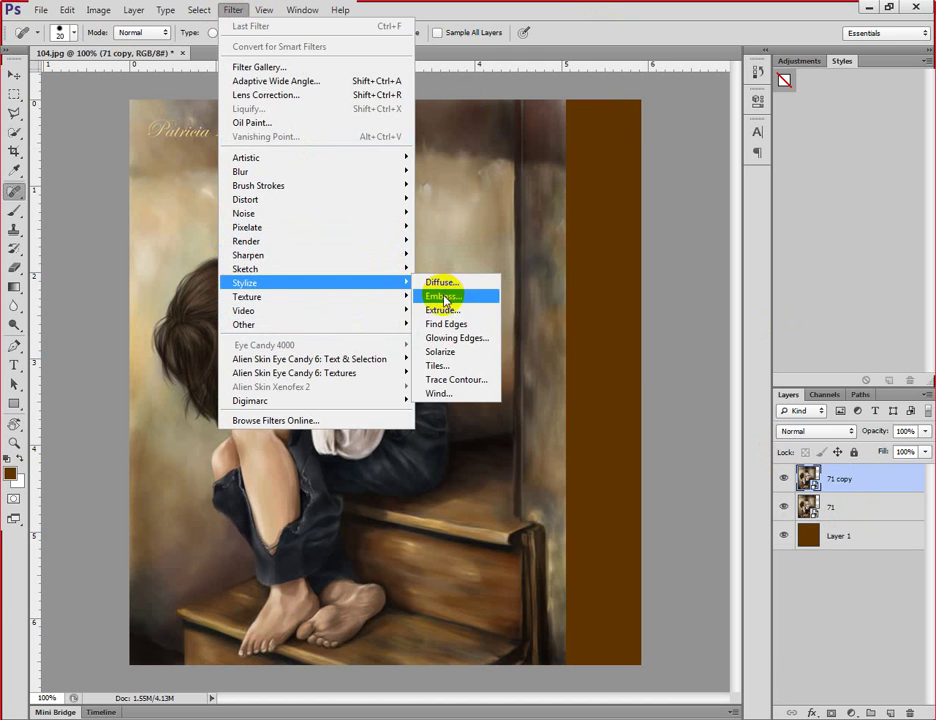
pyautogui.click(444, 298)
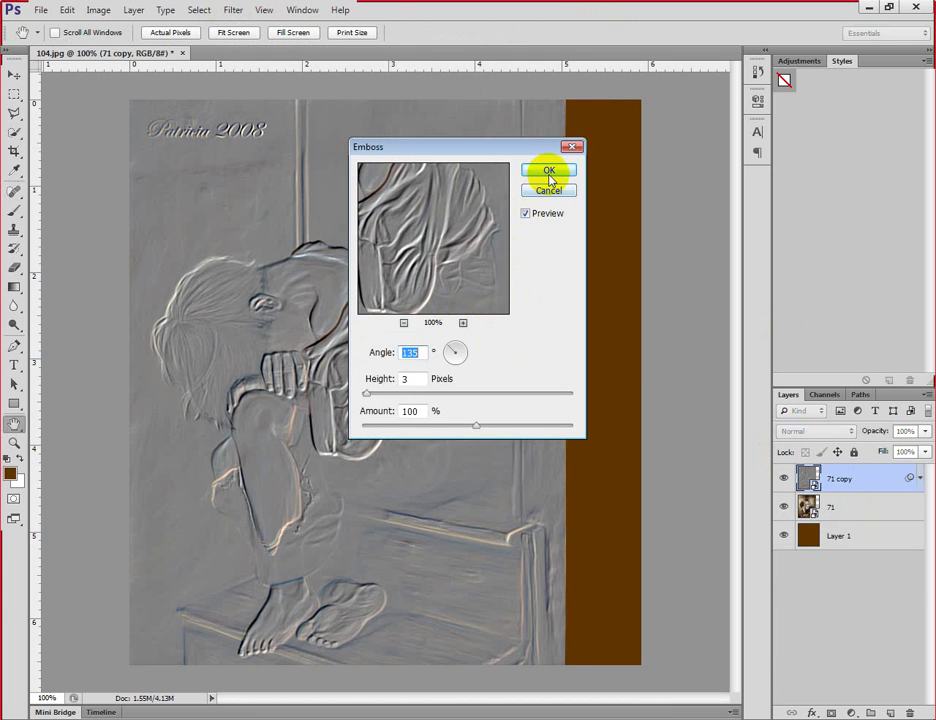
pyautogui.click(549, 176)
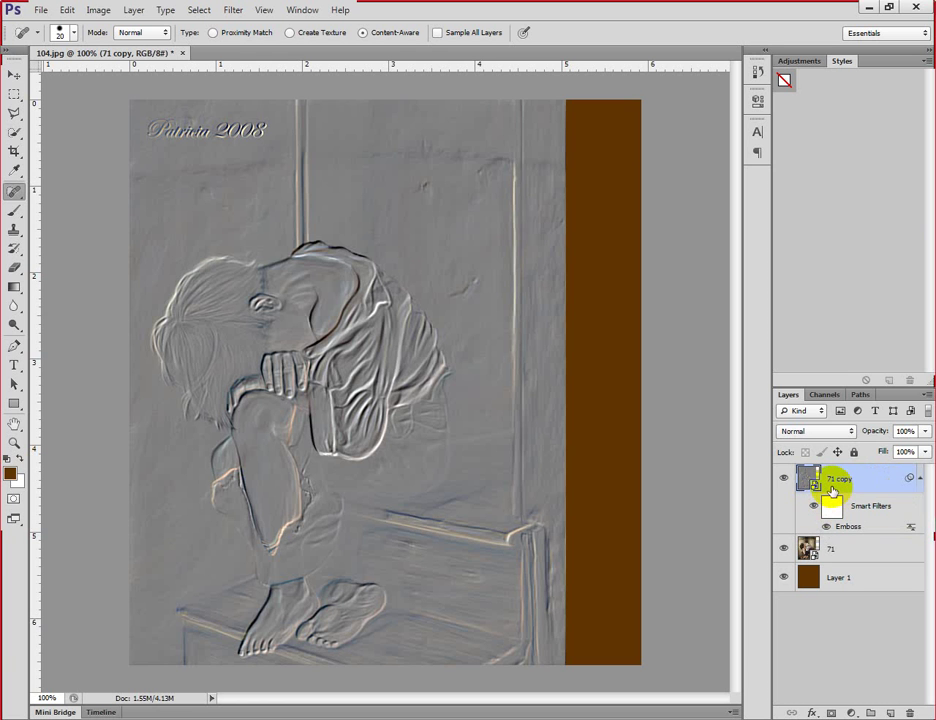
# Compare the 71 copy layer with and without Emboss, and collapse its smart filter list.
pyautogui.hotkey('ctrl', 'z')
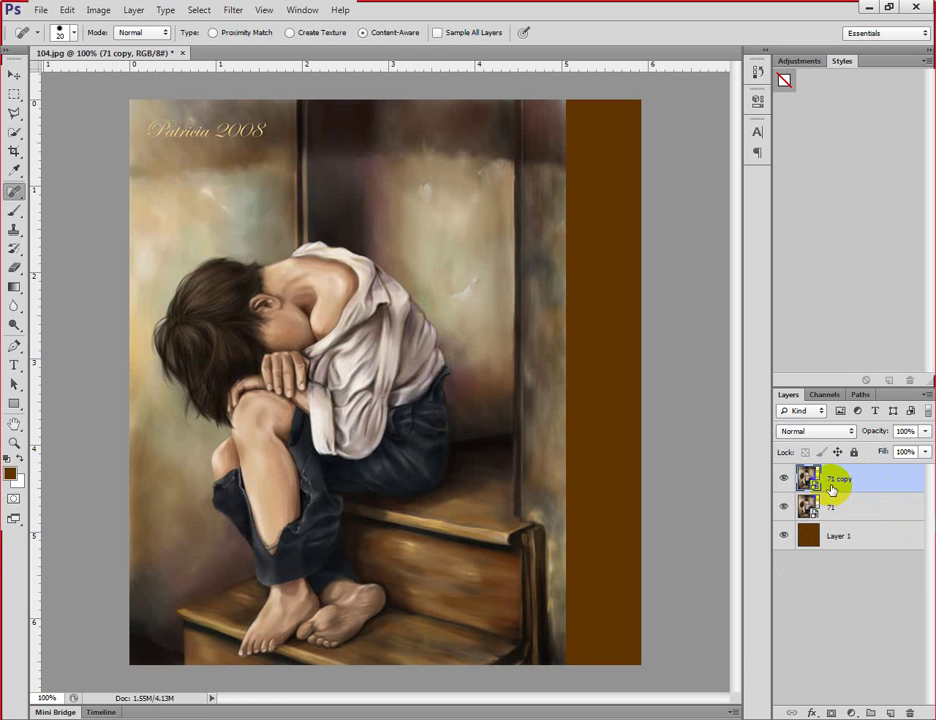
pyautogui.hotkey('ctrl', 'z')
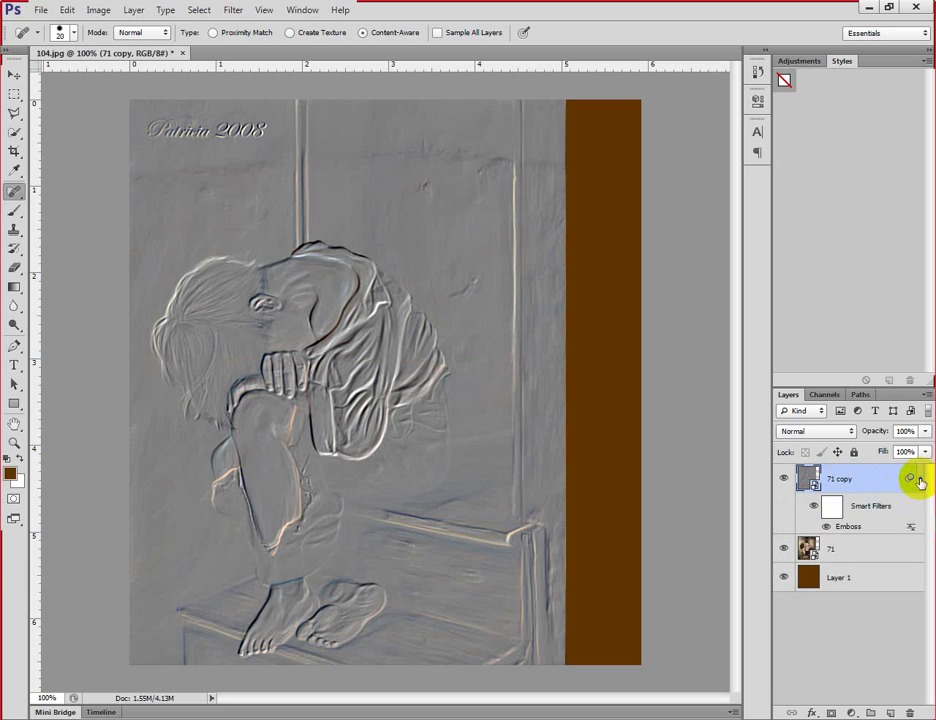
pyautogui.click(920, 483)
pyautogui.click(920, 483)
pyautogui.click(920, 483)
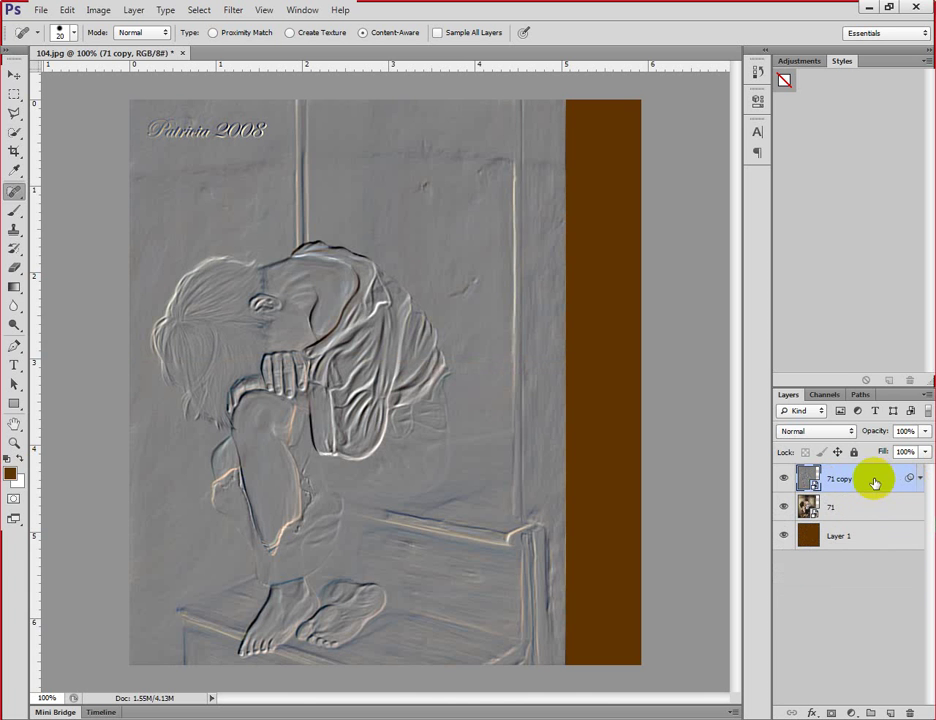
# Try a black-to-white linear Gradient Overlay at 90° on the 71 copy layer.
pyautogui.doubleClick(879, 488)
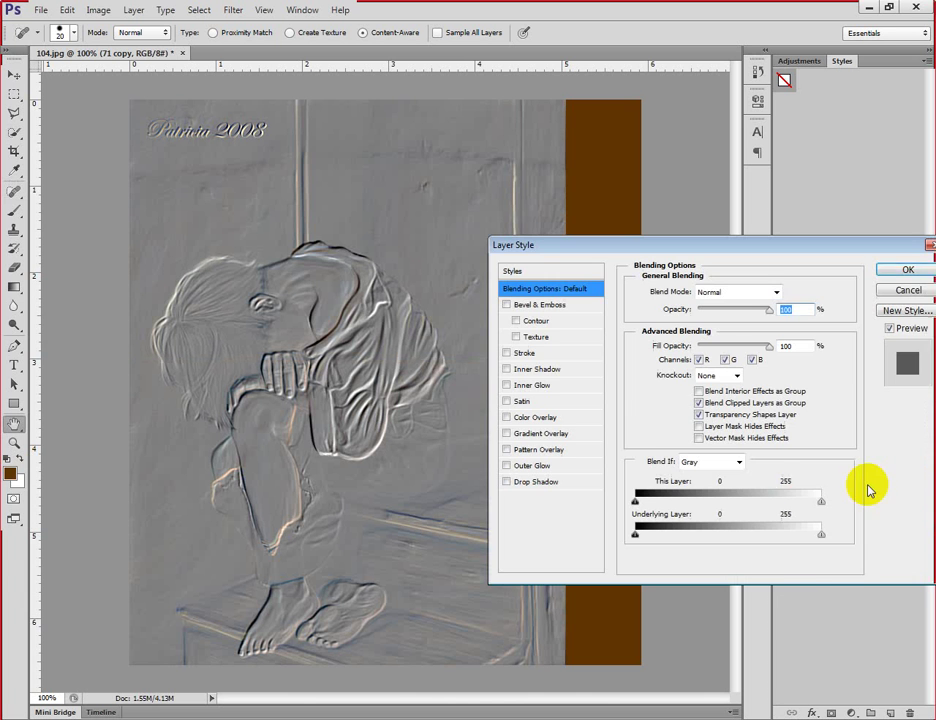
pyautogui.click(540, 437)
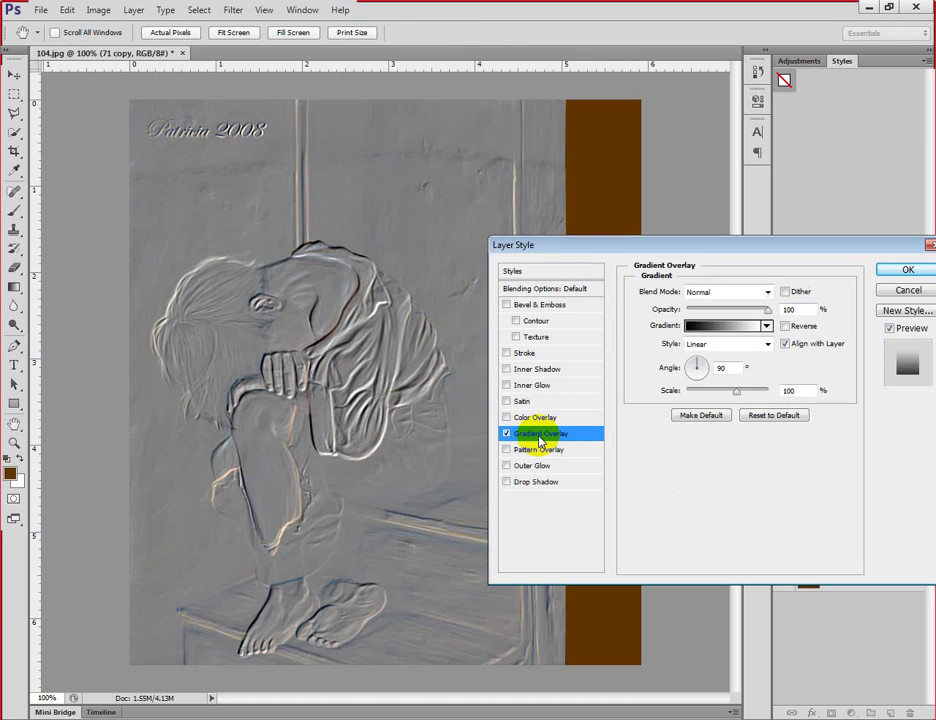
pyautogui.moveTo(852, 253); pyautogui.dragTo(480, 258)
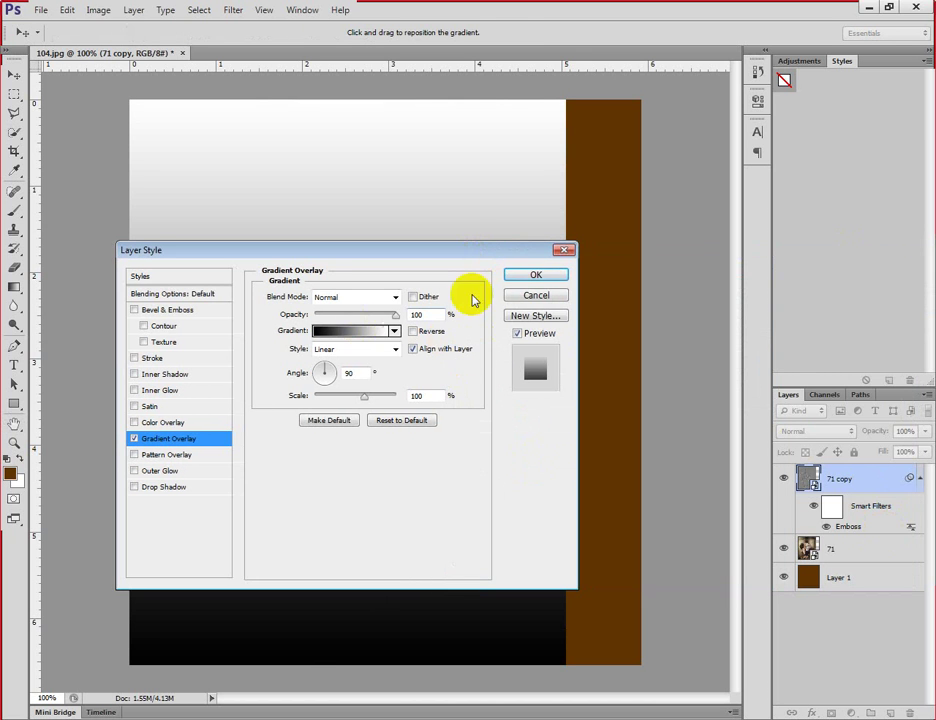
pyautogui.click(535, 298)
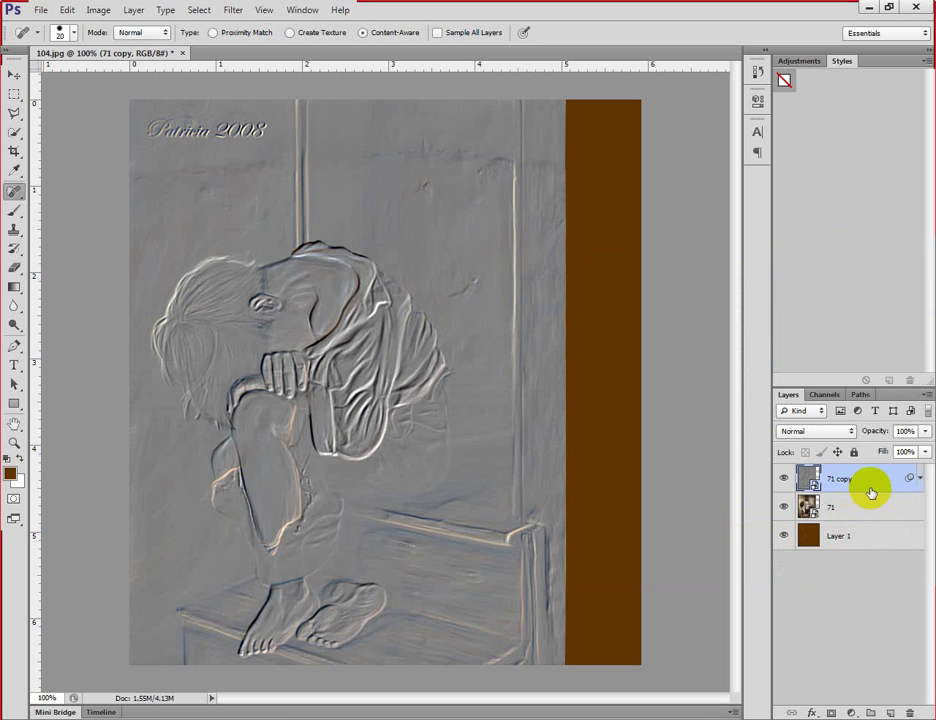
# Undo the Emboss filter and rasterize the 71 copy layer.
pyautogui.hotkey('ctrl', 'z')
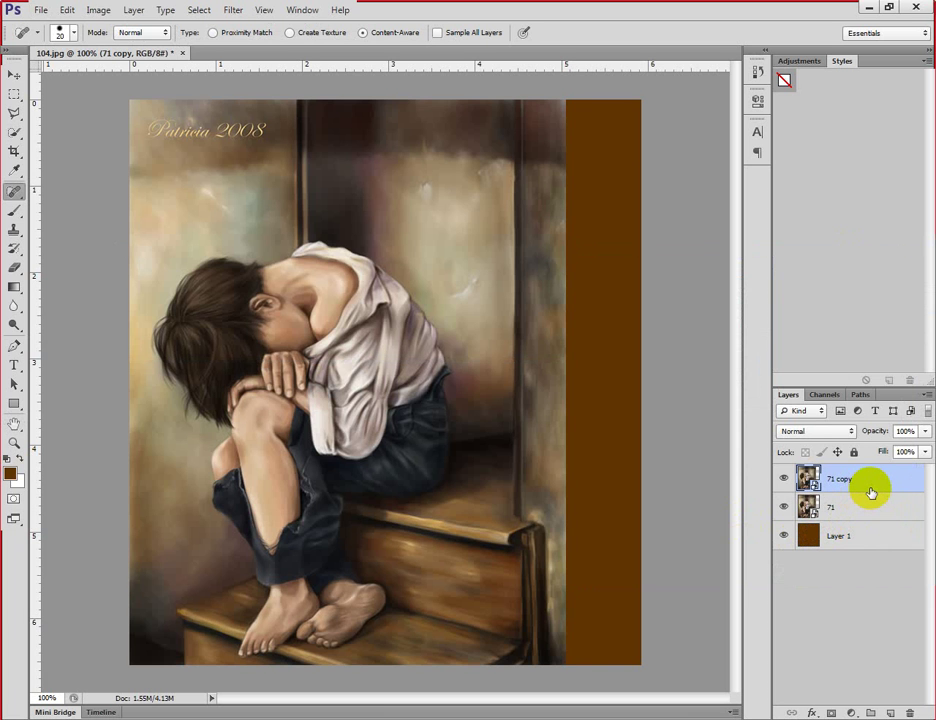
pyautogui.rightClick(871, 492)
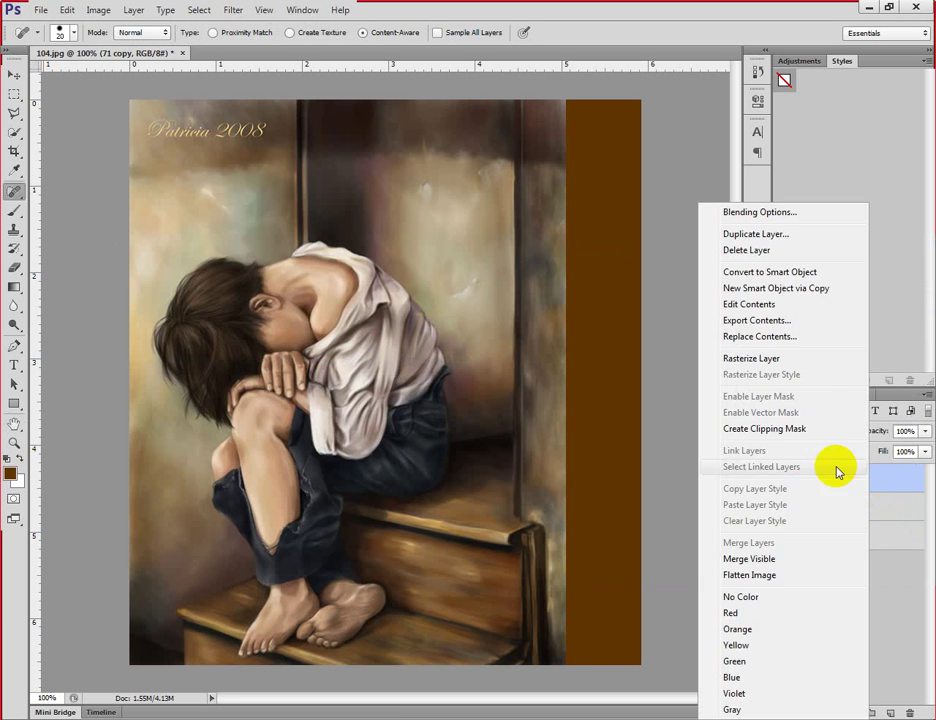
pyautogui.click(768, 357)
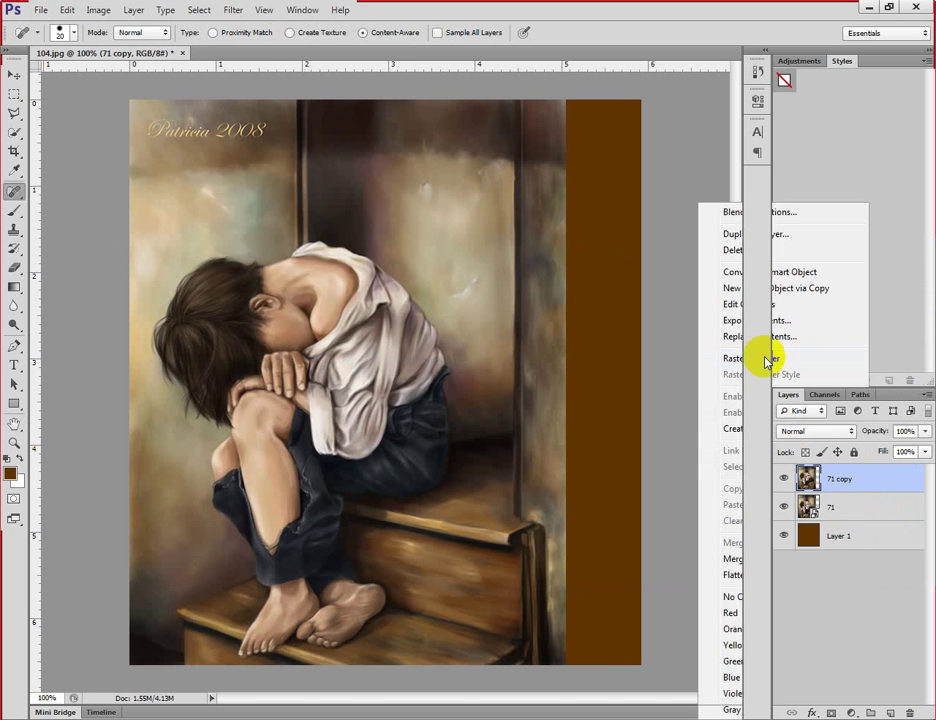
# Apply Emboss at 135°, 3 pixels and 100% to the rasterized 71 copy layer and set its blend mode to Overlay.
pyautogui.click(236, 11)
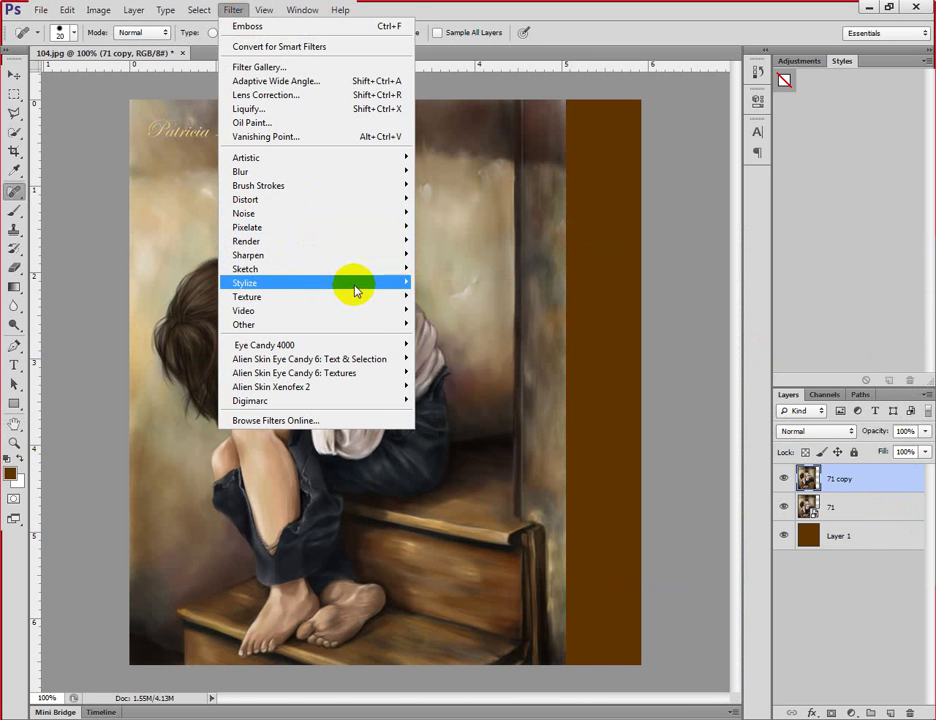
pyautogui.moveTo(352, 284)
pyautogui.click(390, 243)
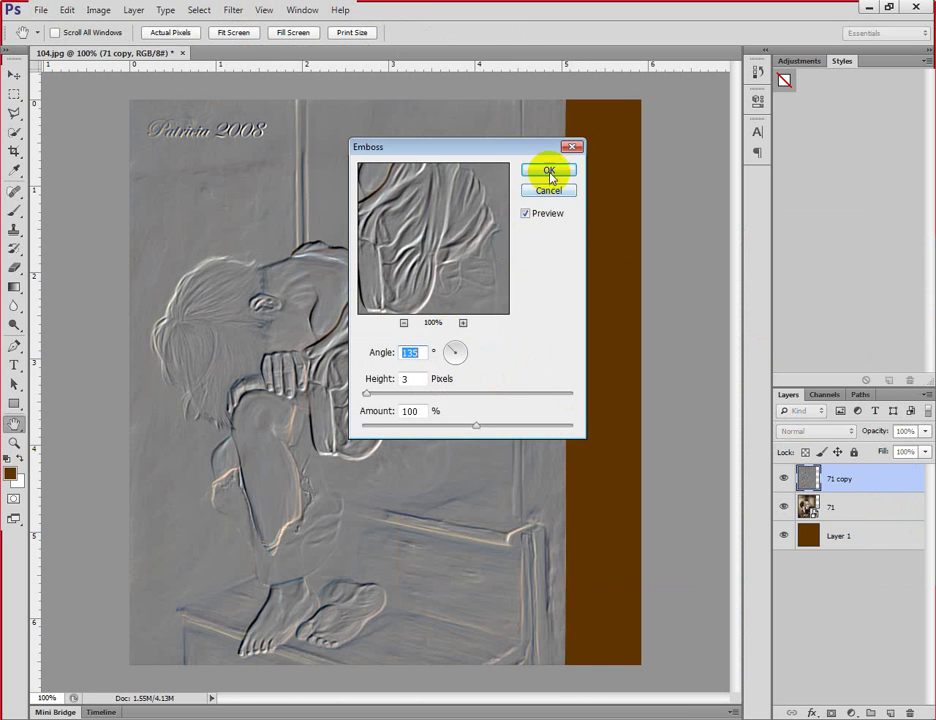
pyautogui.click(548, 172)
pyautogui.press('j')
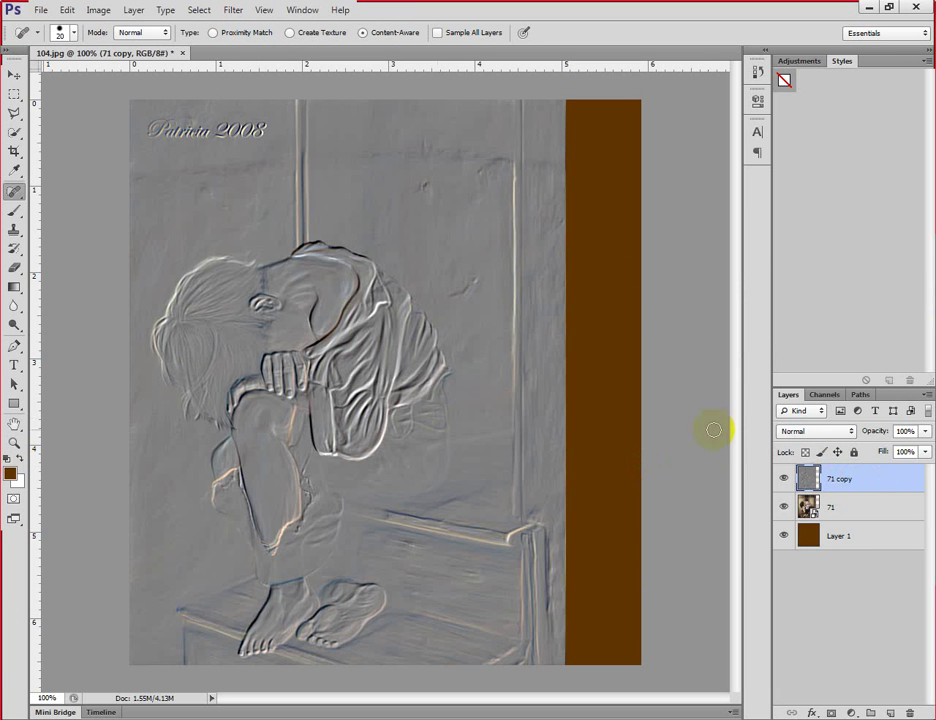
pyautogui.click(828, 431)
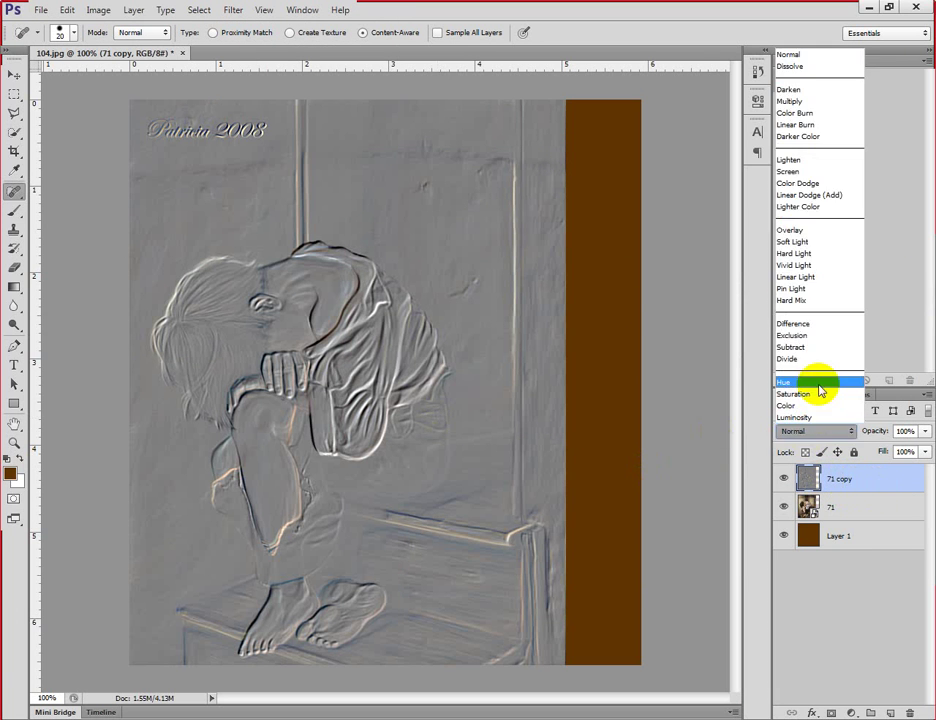
pyautogui.click(806, 232)
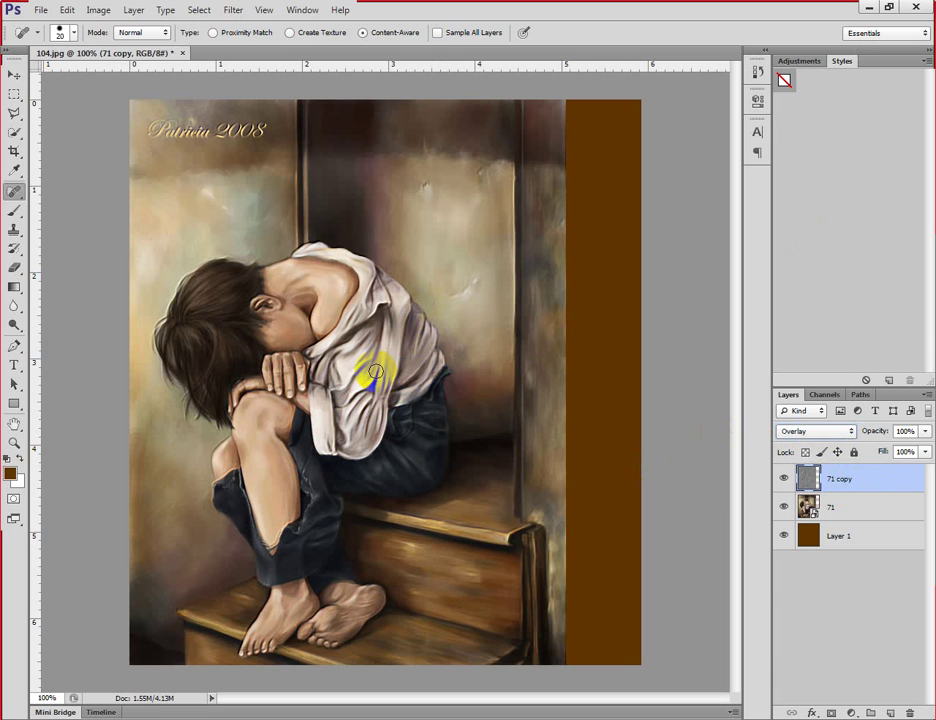
# Add a Drop Shadow, an Outer Glow and a 3 px black outside Stroke to the 71 copy layer, and collapse its effects list.
pyautogui.doubleClick(880, 484)
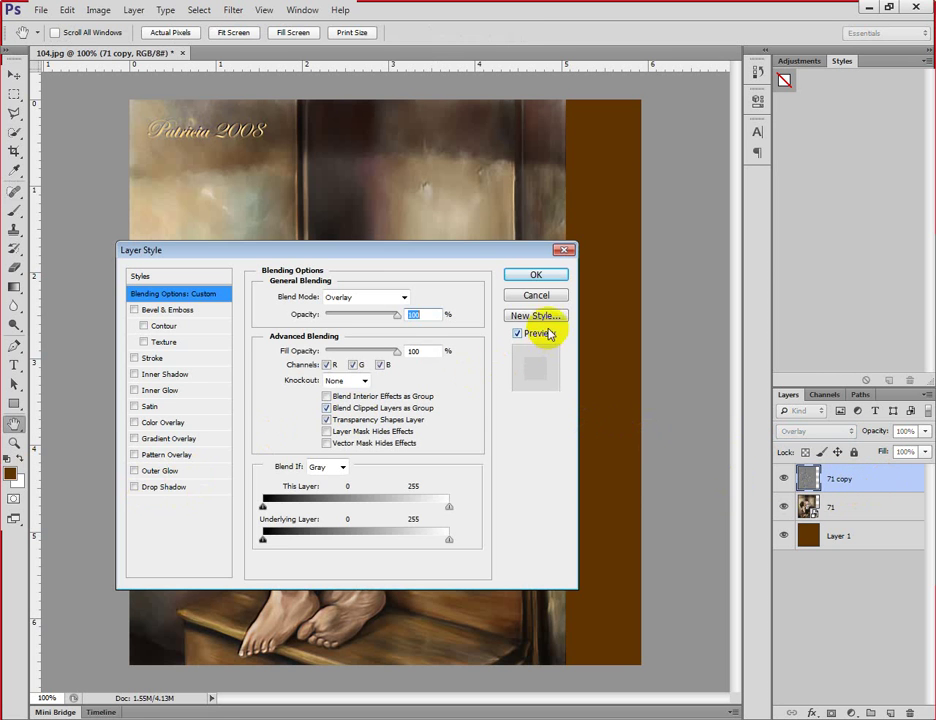
pyautogui.click(158, 488)
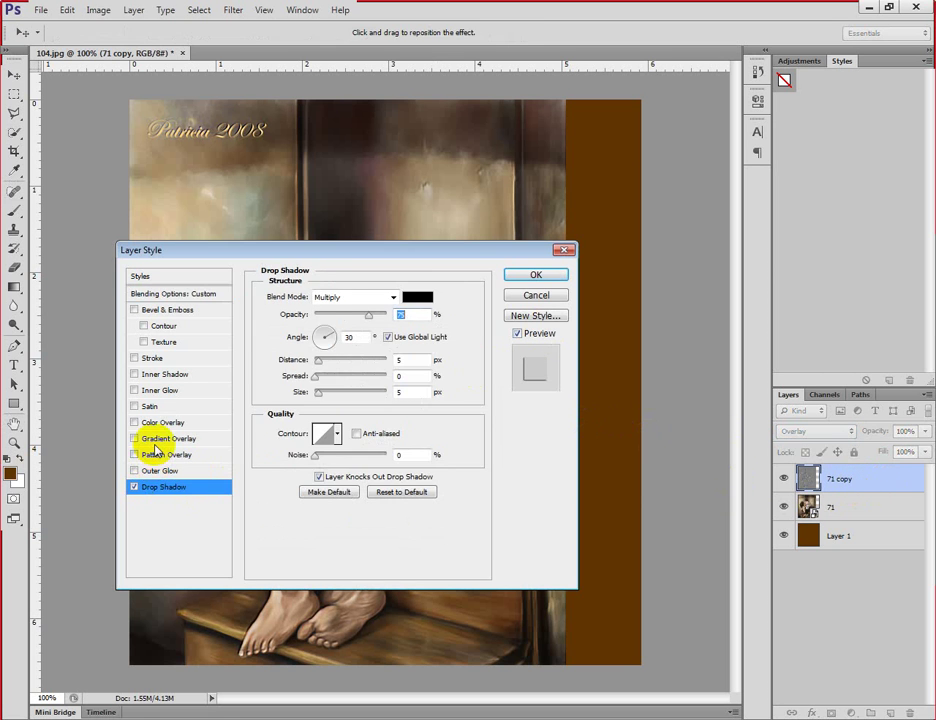
pyautogui.click(152, 455)
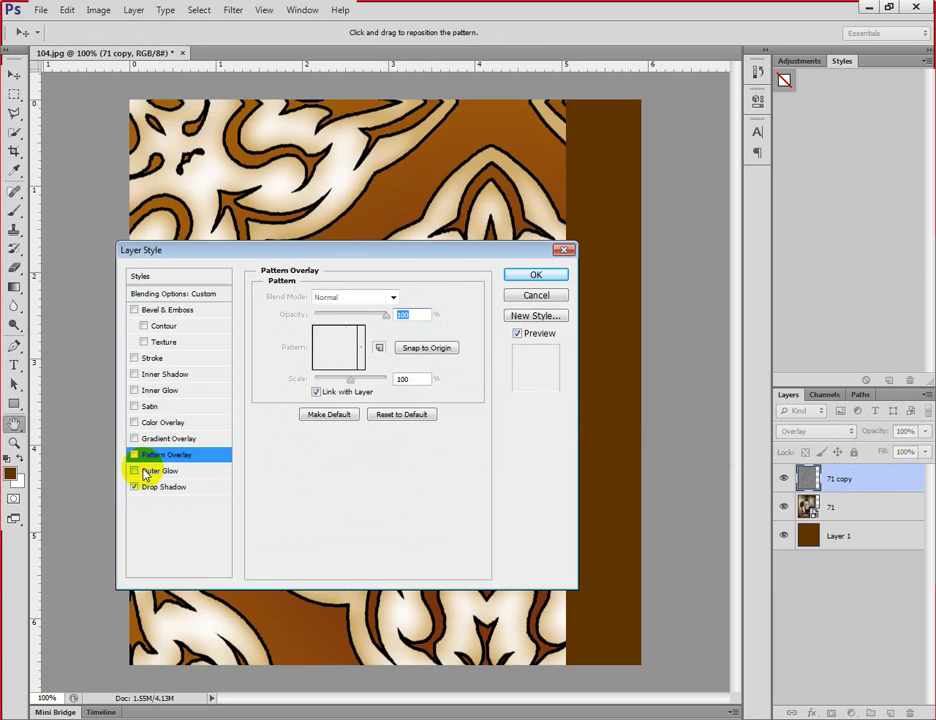
pyautogui.click(144, 472)
pyautogui.click(145, 358)
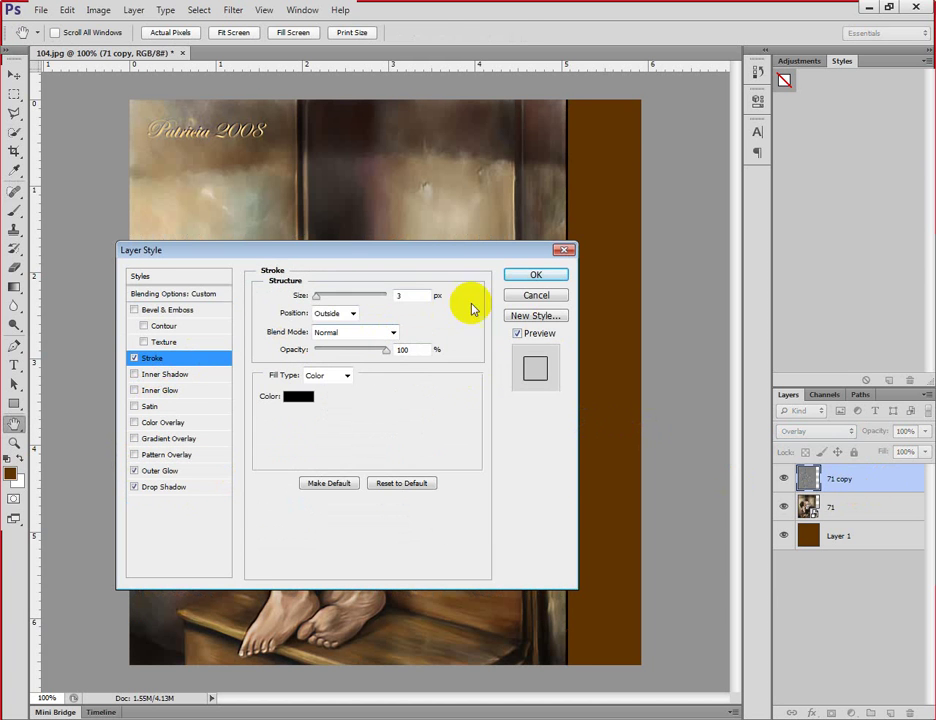
pyautogui.click(535, 275)
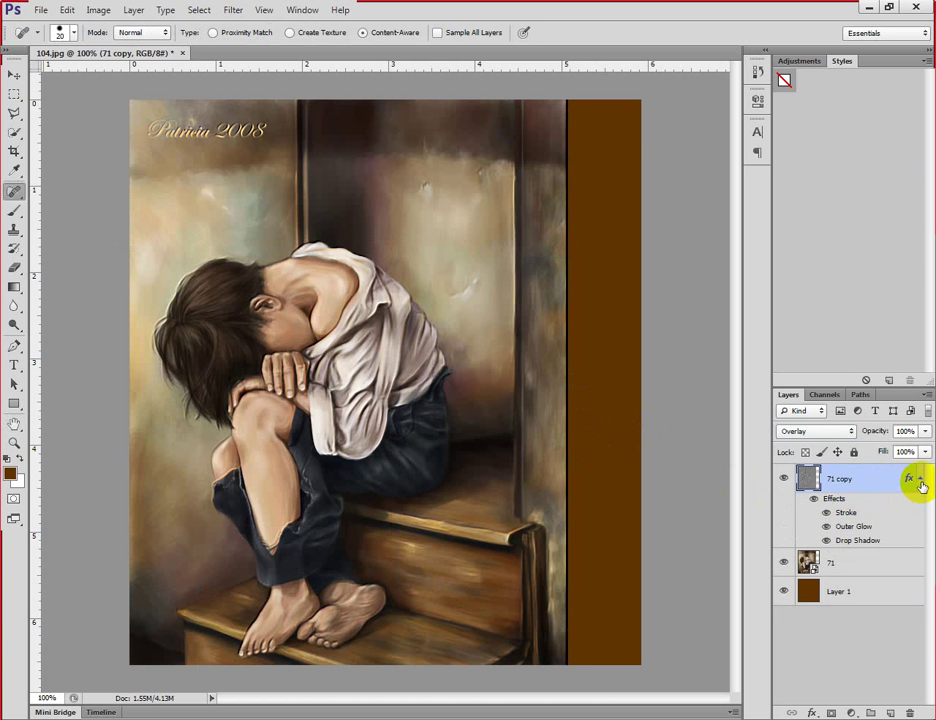
pyautogui.click(920, 481)
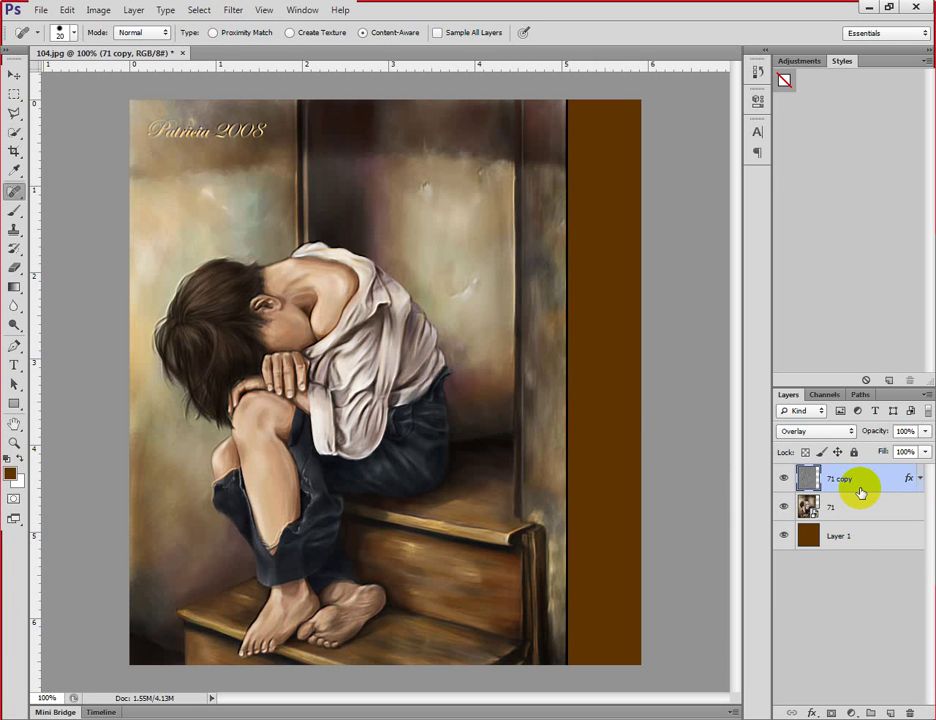
pyautogui.rightClick(469, 468)
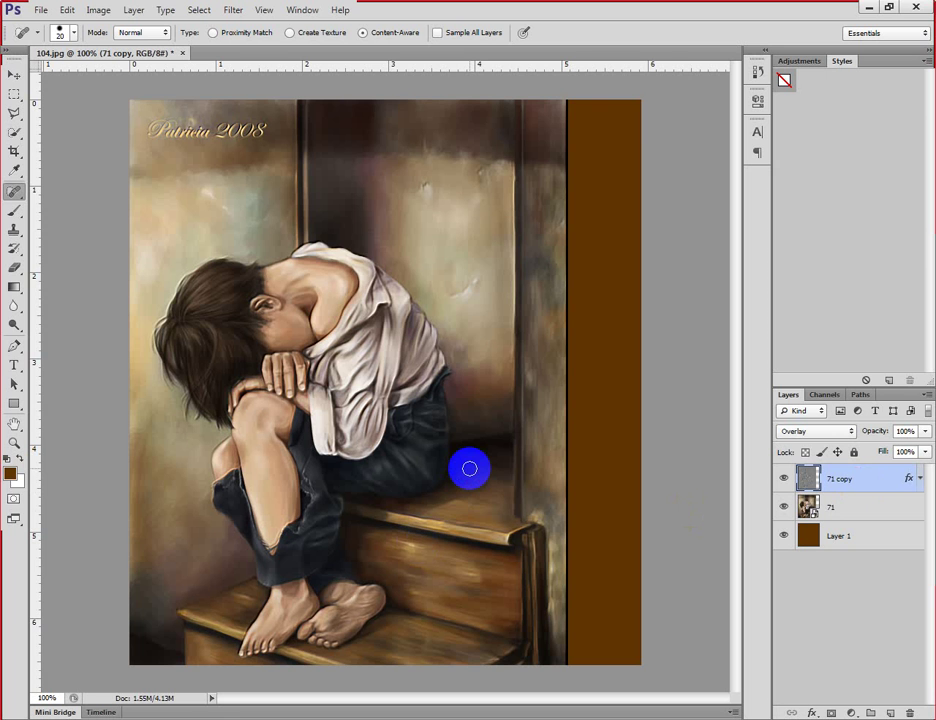
# Start a new line of text on the wall above the boy's back.
pyautogui.click(13, 364)
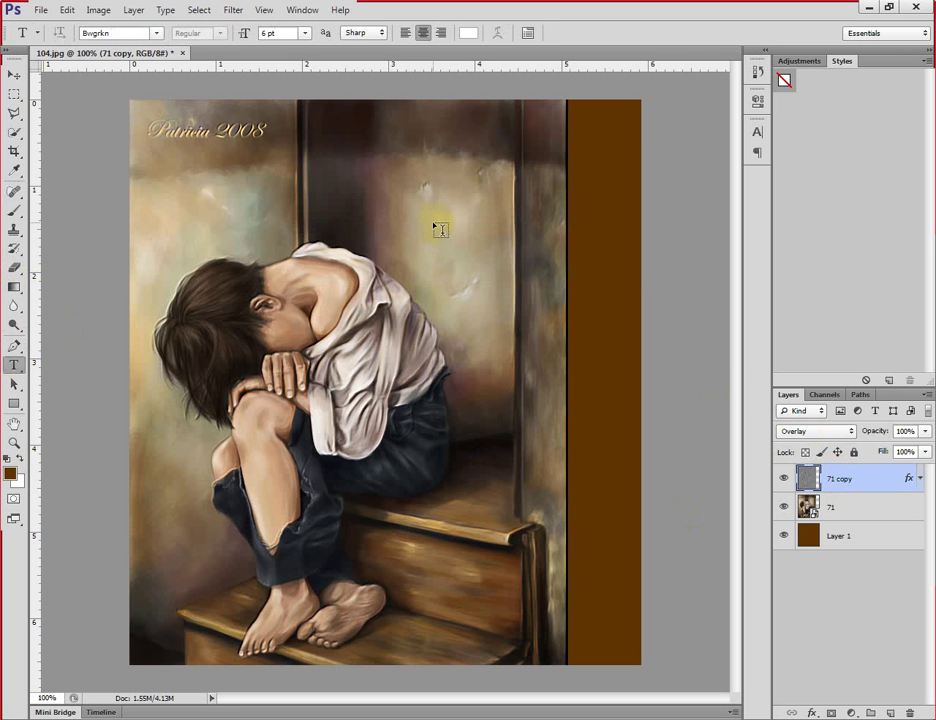
pyautogui.click(430, 217)
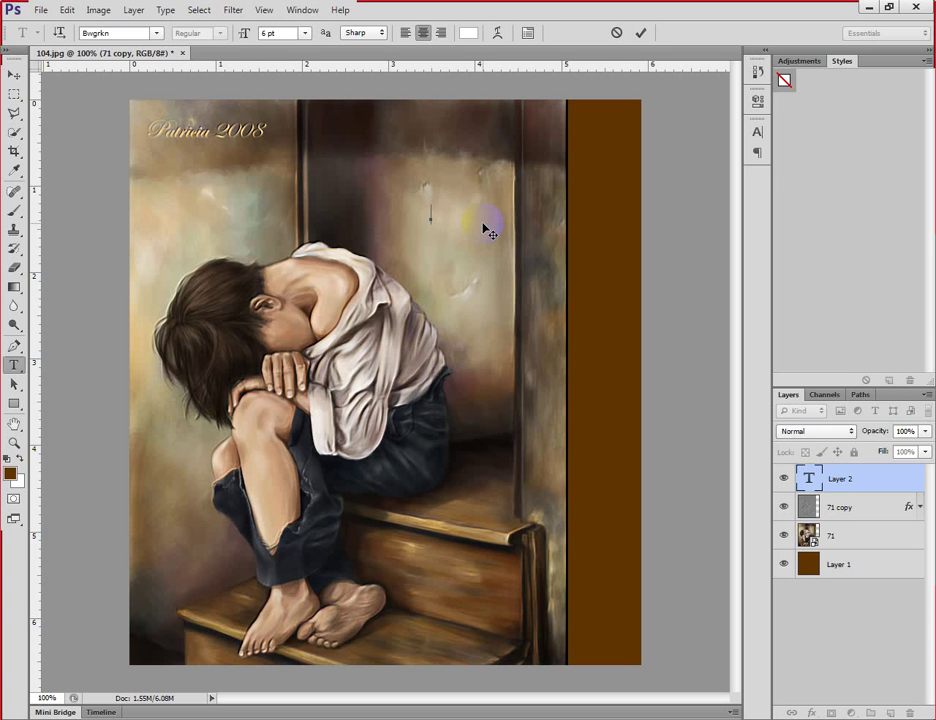
pyautogui.write('بت دمعه')
pyautogui.press('Left')
pyautogui.press('Left')
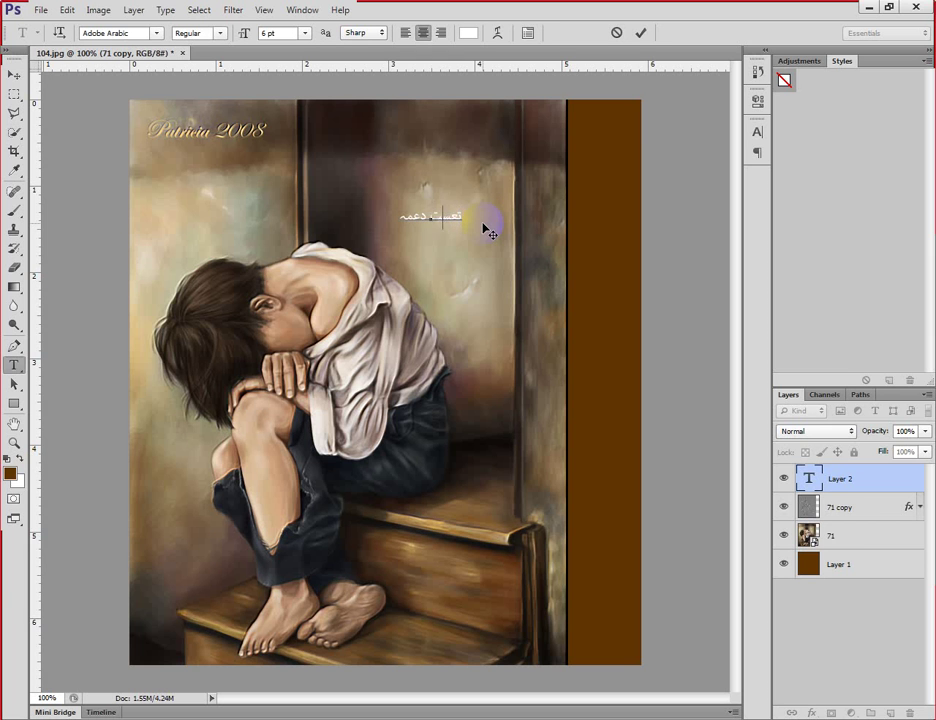
pyautogui.hotkey('ctrl', 'a')
pyautogui.press('BackSpace')
# Enter "Test Demo" as the wording of the new text layer.
pyautogui.write('Test SDe')
pyautogui.press('BackSpace')
pyautogui.press('BackSpace')
pyautogui.press('BackSpace')
pyautogui.press('BackSpace')
pyautogui.write('Demo')
# Set the Test Demo text size to 30 pt and move the text slightly up and to the left.
pyautogui.hotkey('ctrl', 'a')
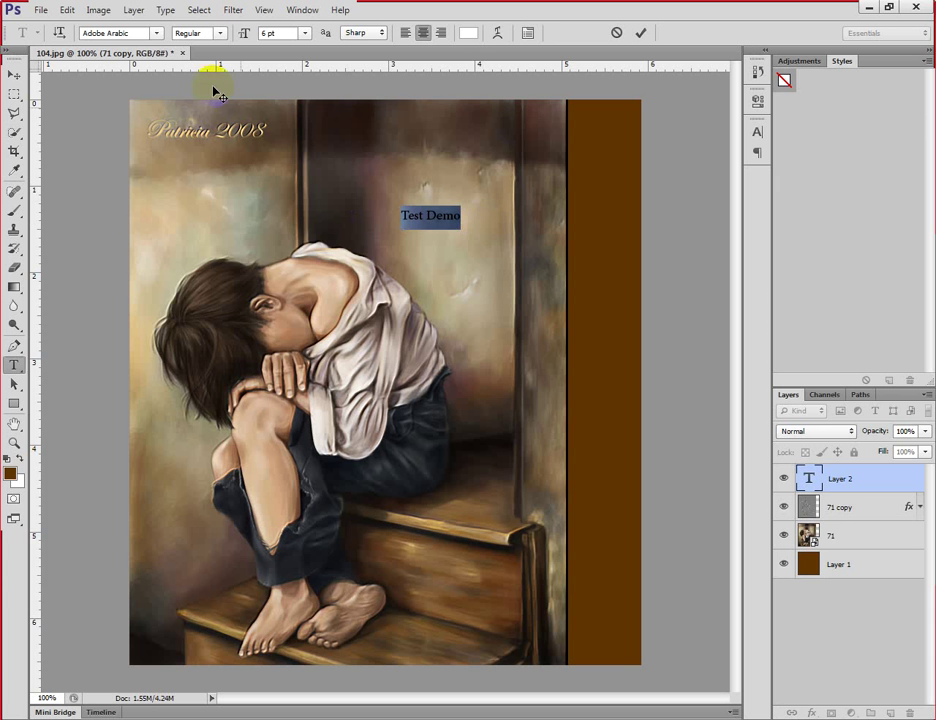
pyautogui.click(305, 33)
pyautogui.click(293, 217)
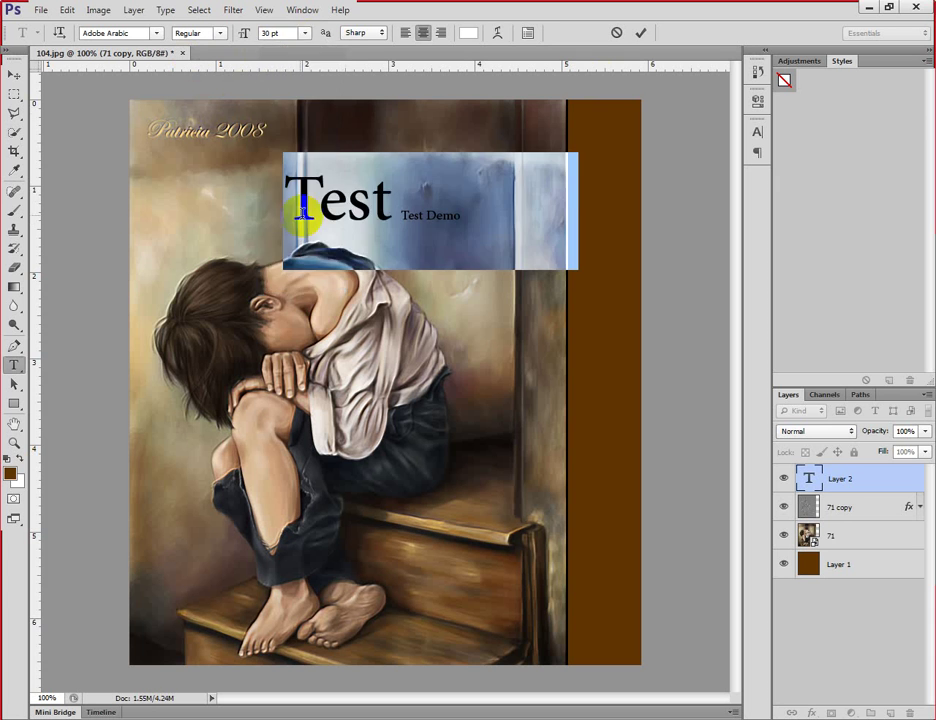
pyautogui.click(640, 32)
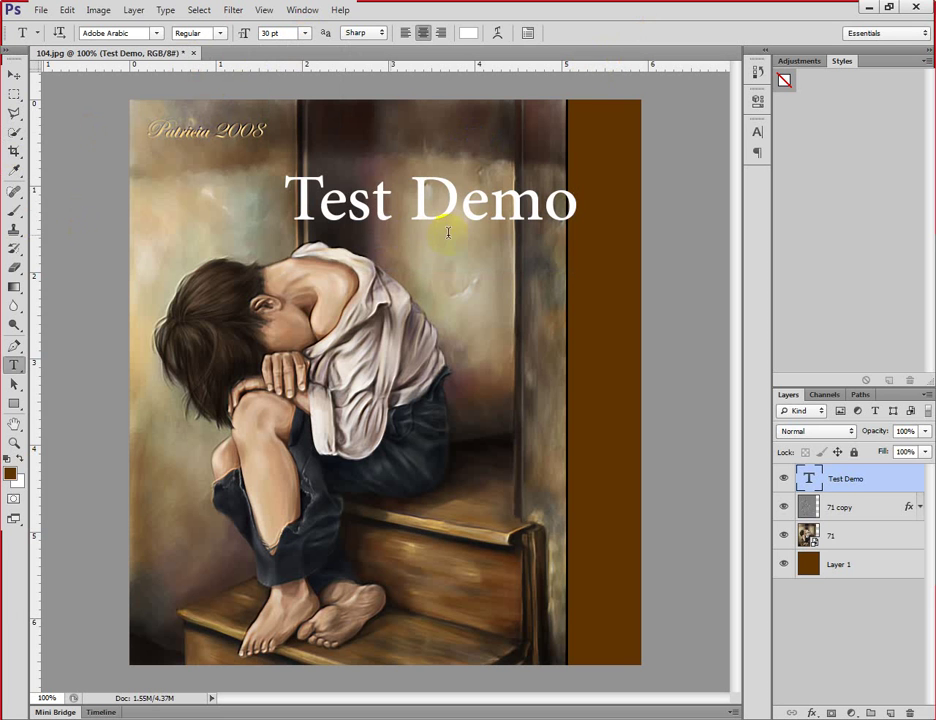
pyautogui.click(13, 76)
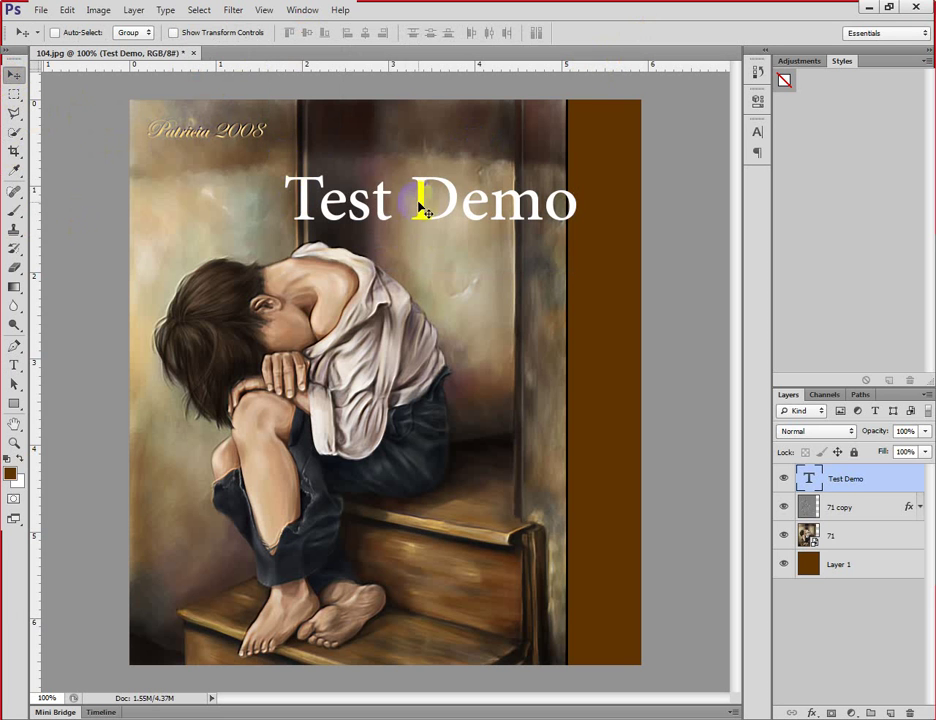
pyautogui.moveTo(422, 200); pyautogui.dragTo(409, 175)
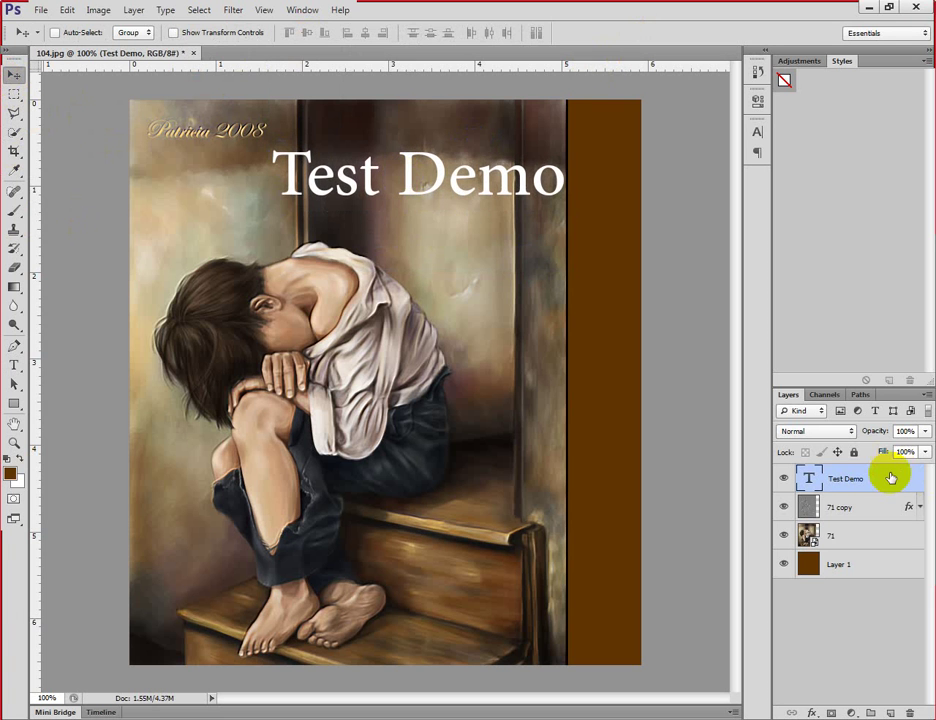
# Give the Test Demo text a Gradient Overlay using the Orange, Yellow, Orange preset.
pyautogui.doubleClick(859, 481)
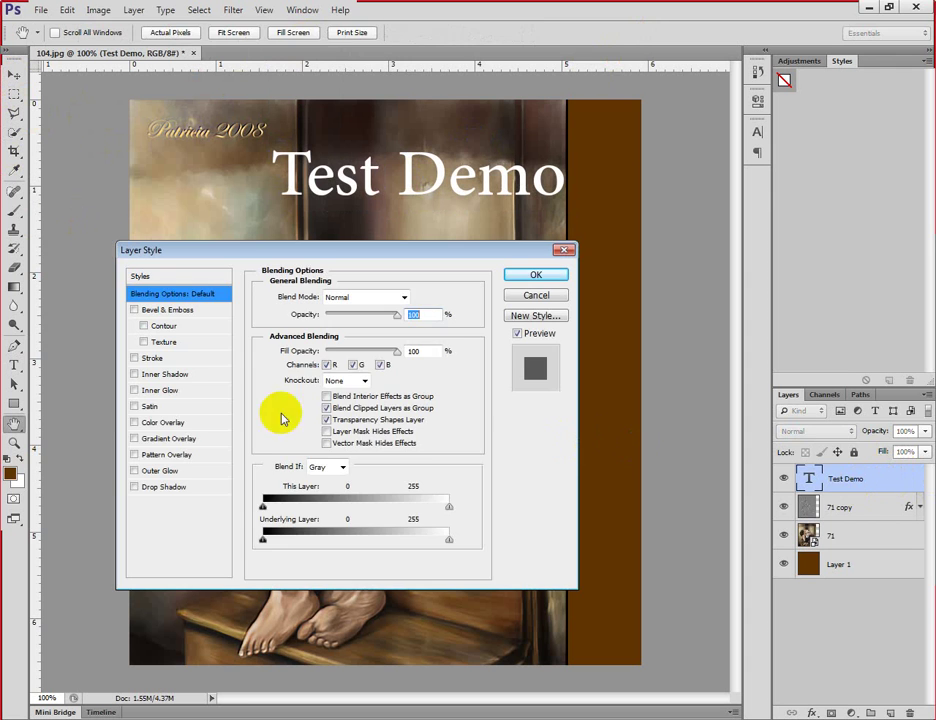
pyautogui.click(155, 440)
pyautogui.click(340, 330)
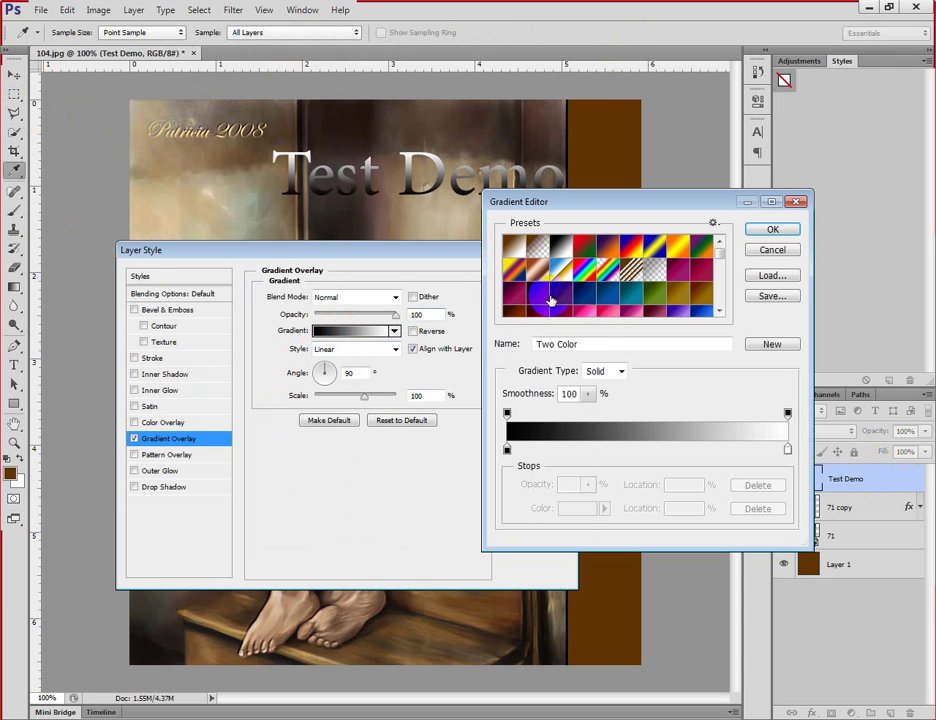
pyautogui.click(678, 246)
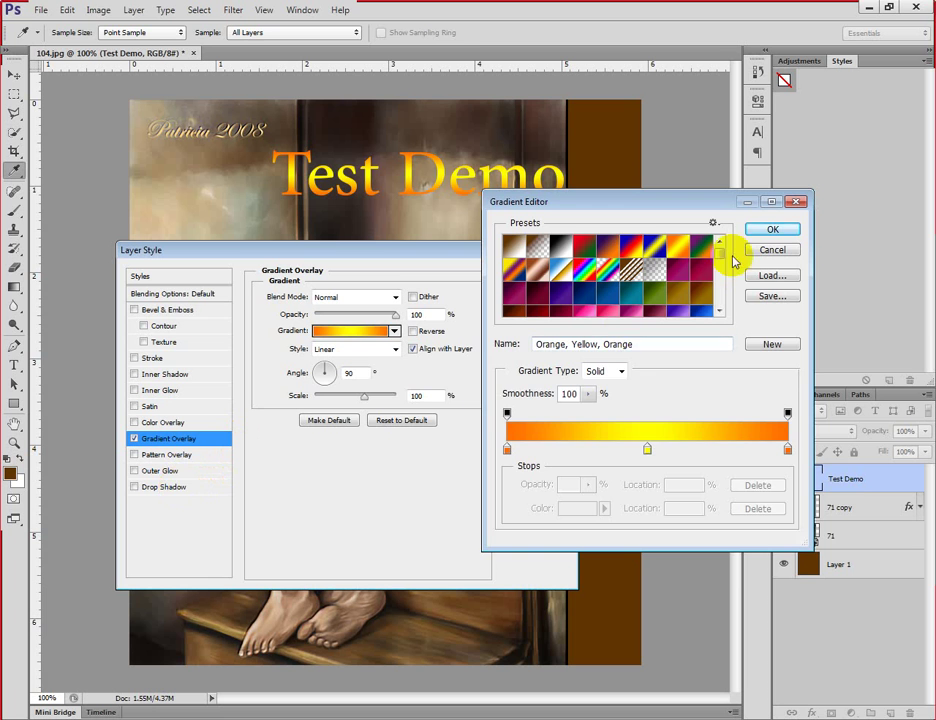
pyautogui.click(772, 229)
# Add a Drop Shadow to the text at 120°, 100% opacity, 2 px distance and 2 px size, and collapse its effects list.
pyautogui.click(160, 489)
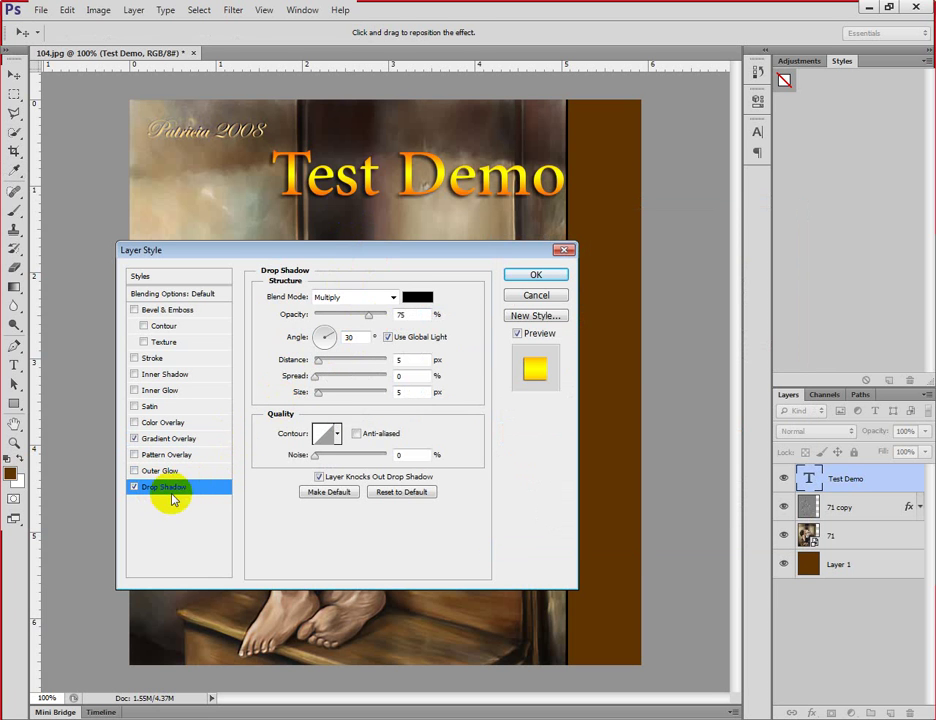
pyautogui.click(346, 337)
pyautogui.write('120')
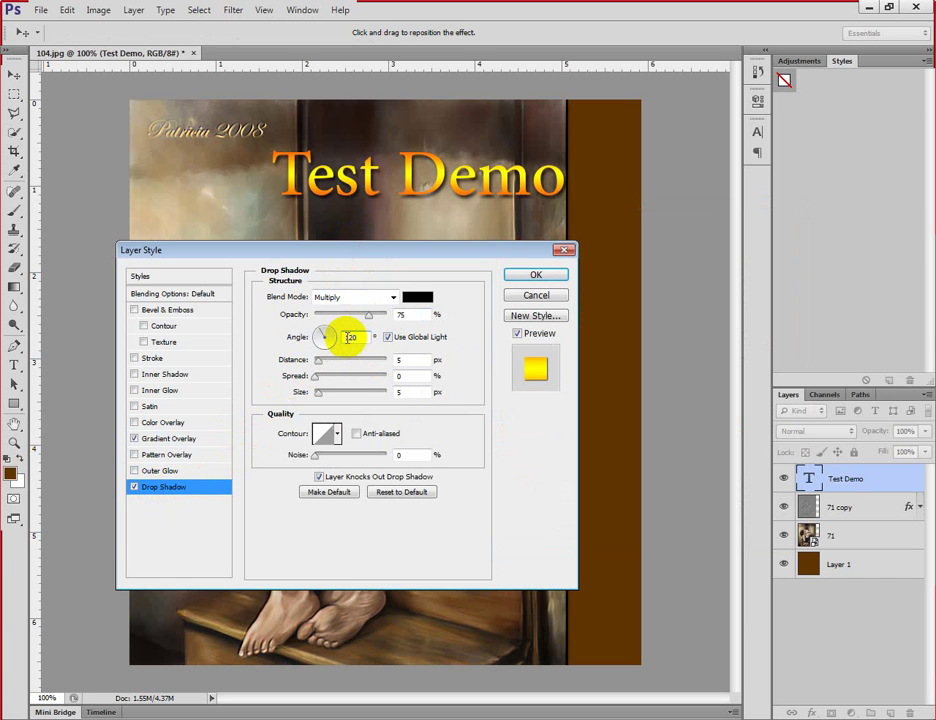
pyautogui.moveTo(369, 315); pyautogui.dragTo(411, 315)
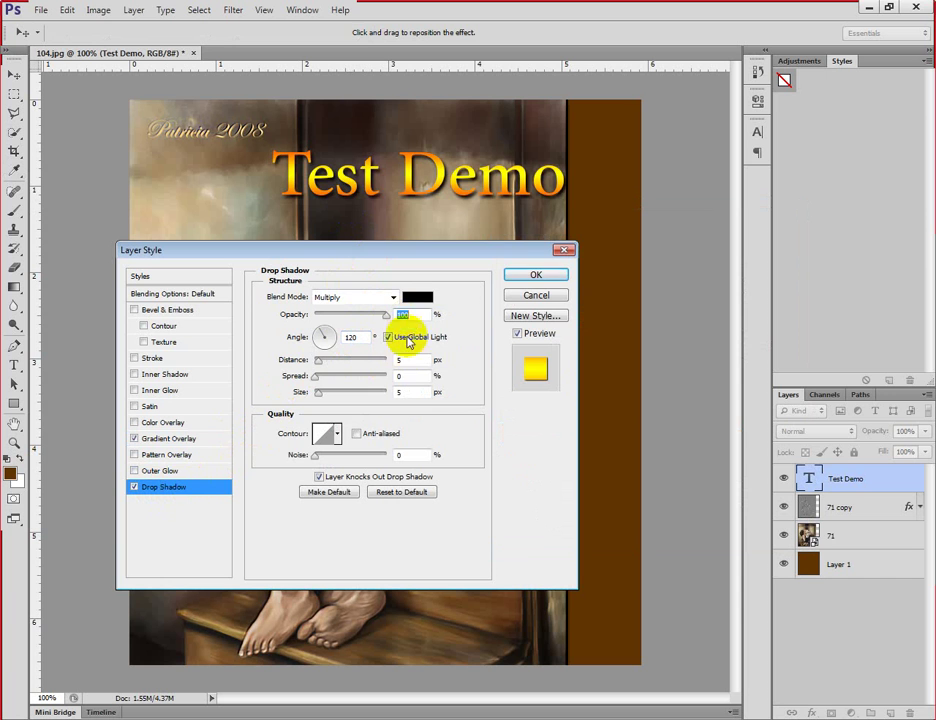
pyautogui.click(397, 361)
pyautogui.write('2')
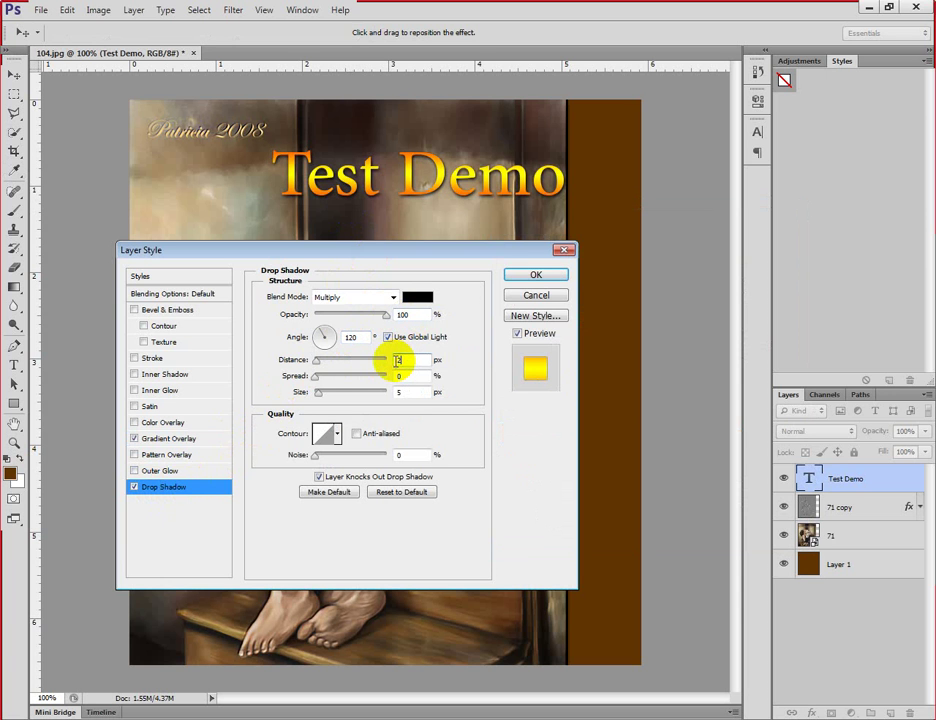
pyautogui.click(399, 391)
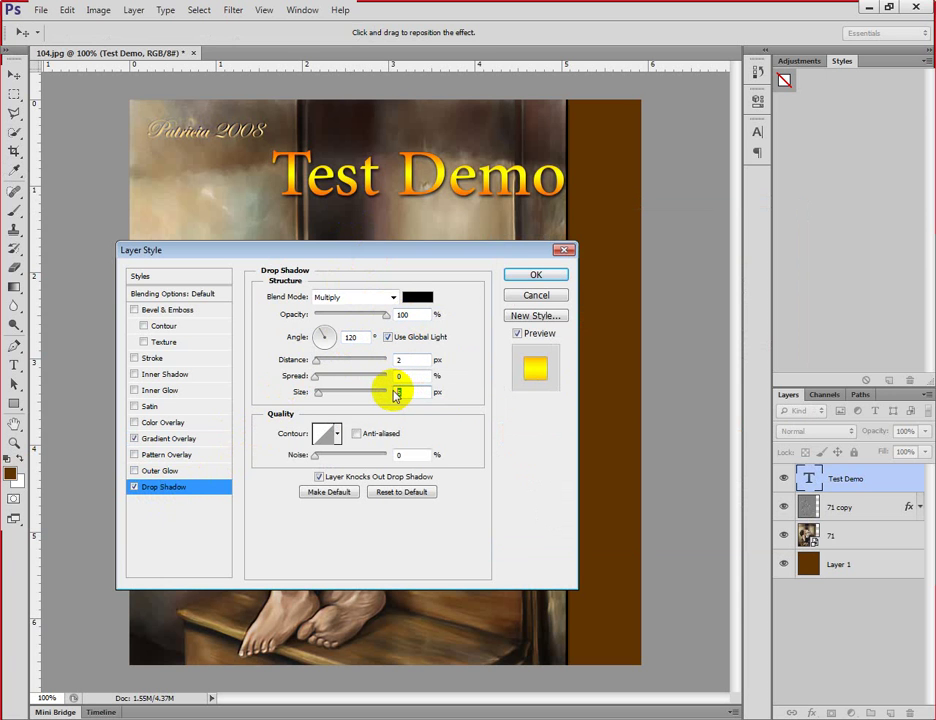
pyautogui.write('2')
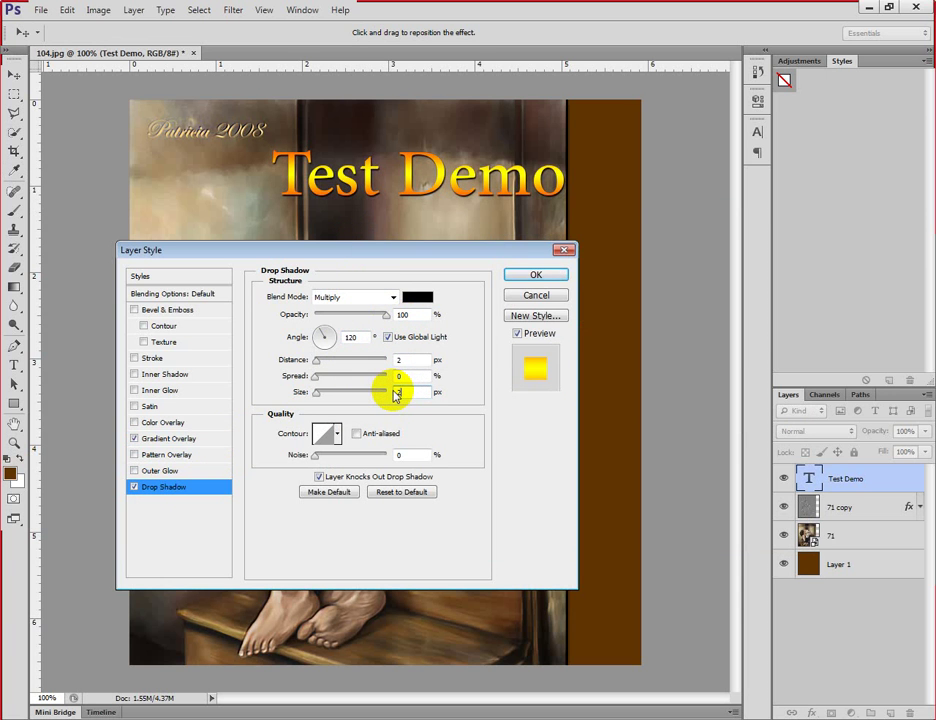
pyautogui.press('Return')
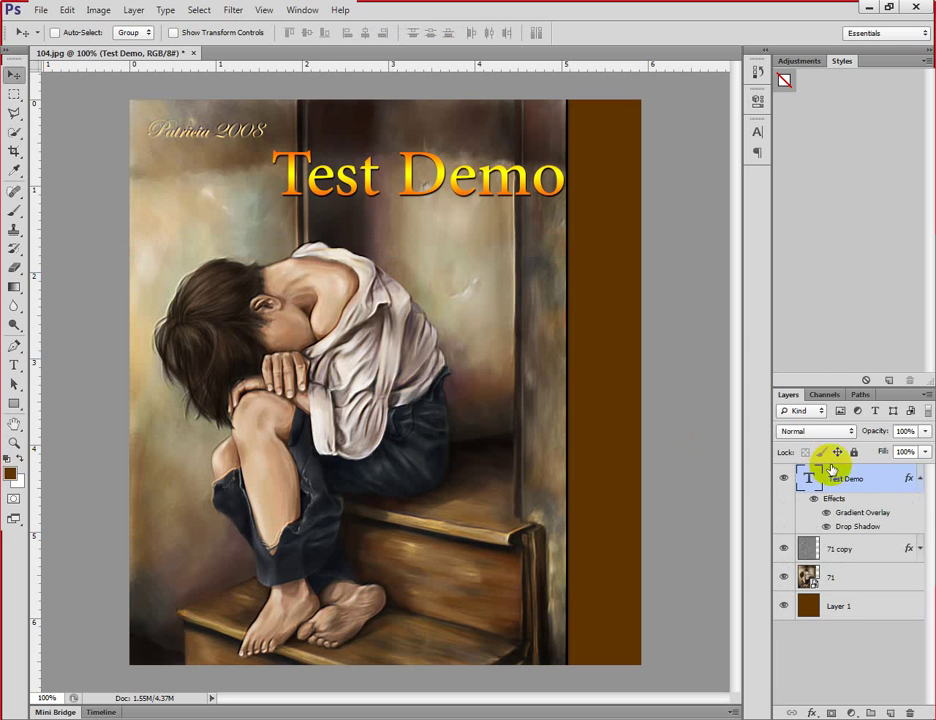
pyautogui.click(919, 481)
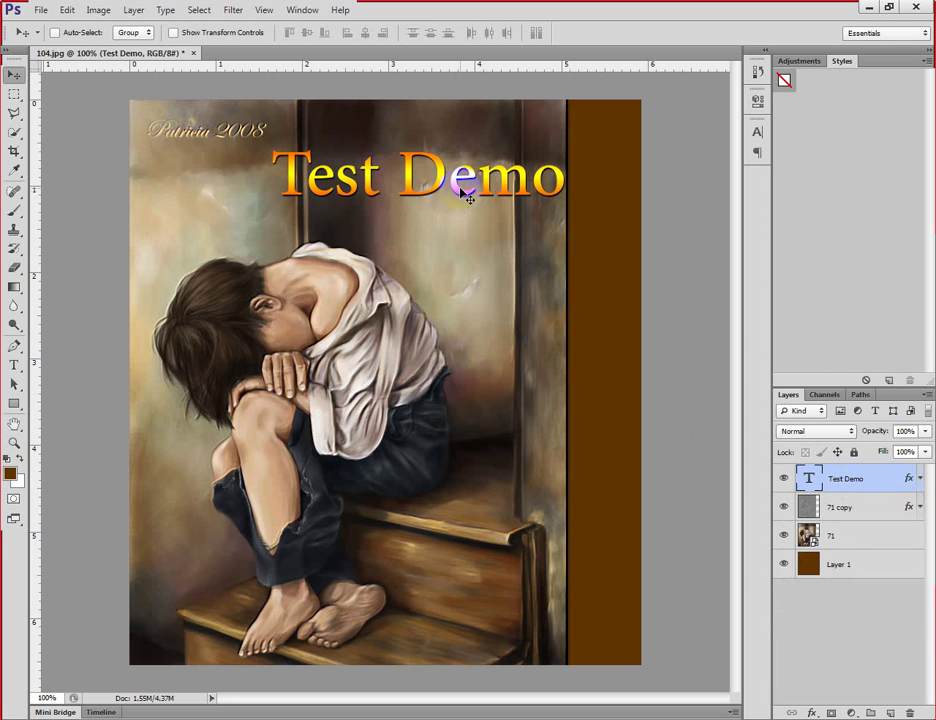
# Scale the Test Demo text to about 72% and place it just below the signature in the painting.
pyautogui.moveTo(465, 197); pyautogui.dragTo(405, 225)
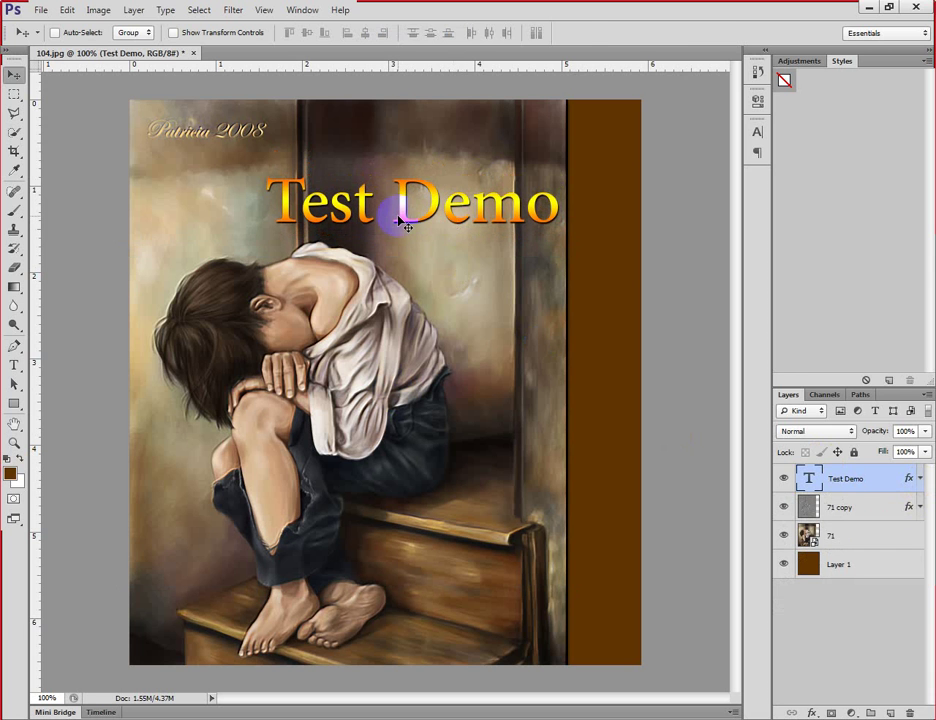
pyautogui.hotkey('ctrl', 't')
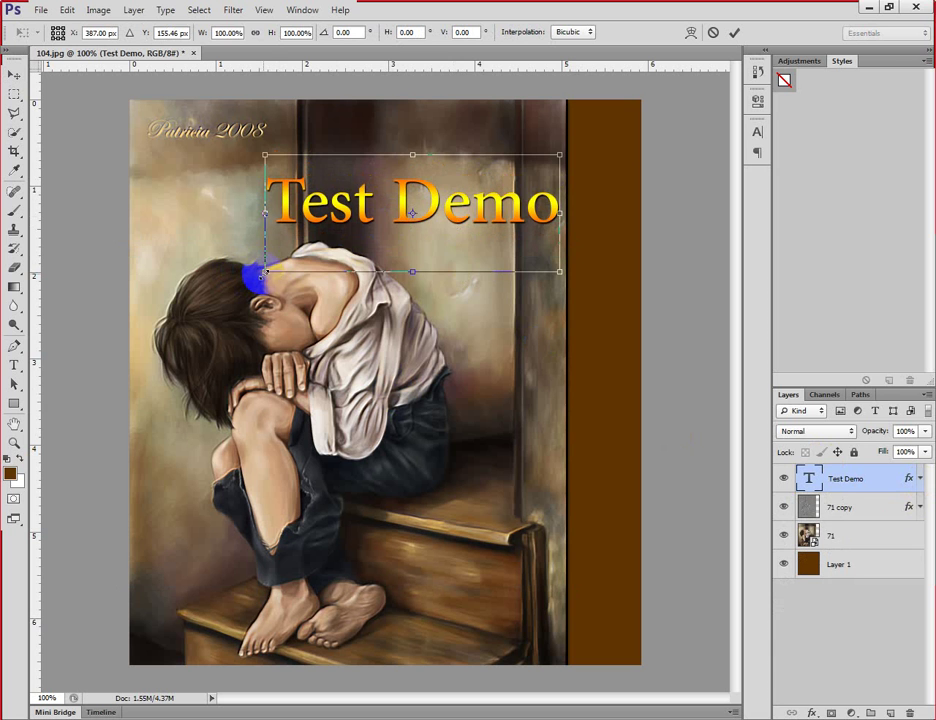
pyautogui.moveTo(263, 272); pyautogui.dragTo(306, 254)
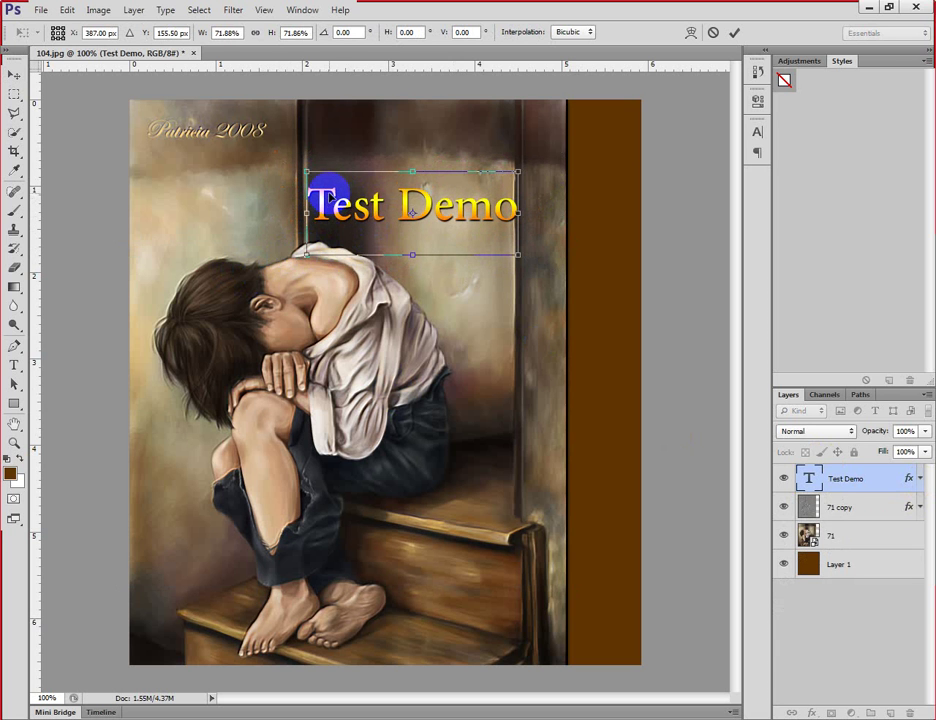
pyautogui.click(734, 33)
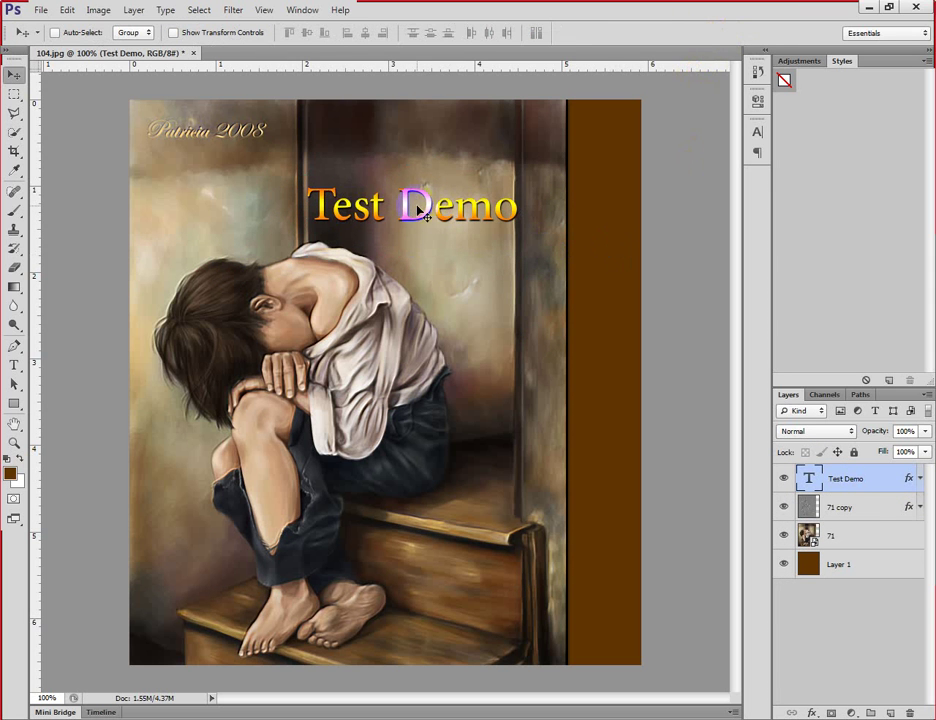
pyautogui.moveTo(425, 212); pyautogui.dragTo(283, 188)
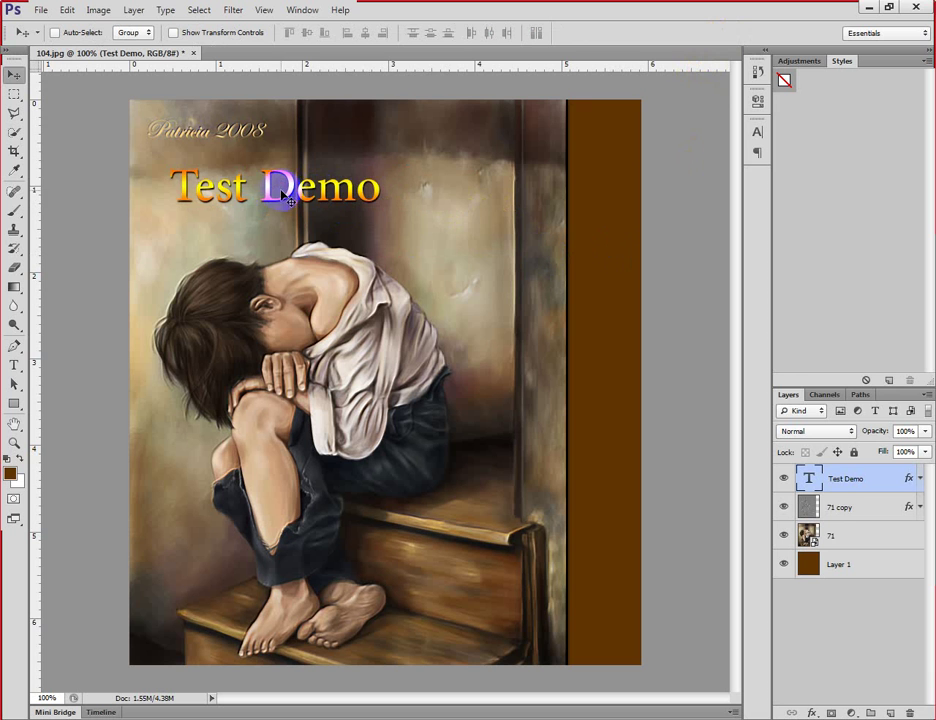
pyautogui.moveTo(285, 200); pyautogui.dragTo(265, 184)
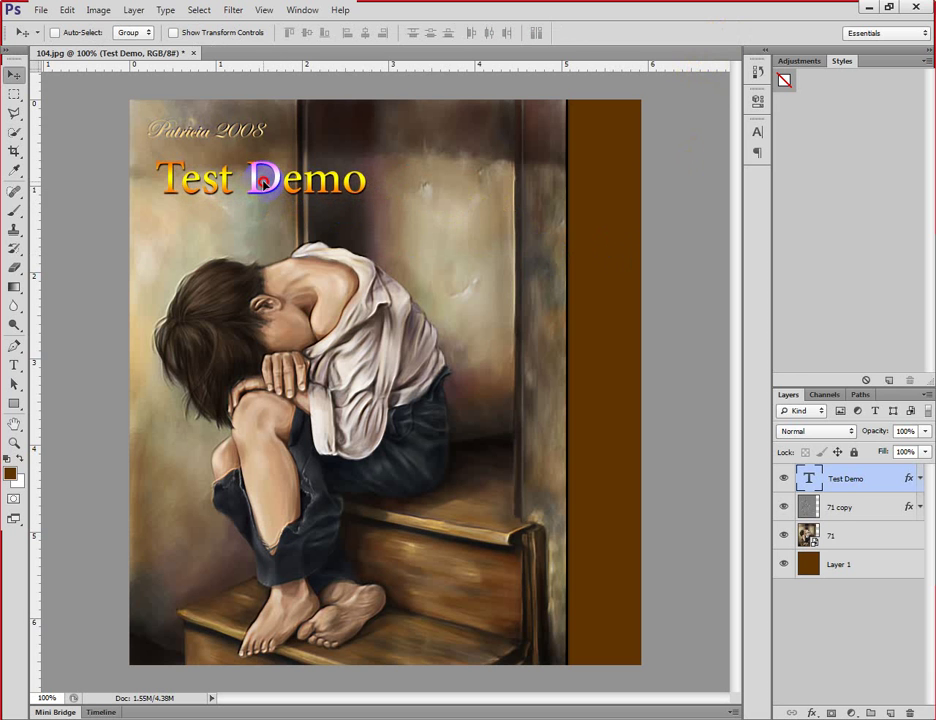
# Draw a solid heart custom shape about 126 × 145 px on a new layer, over the wall above the boy's back.
pyautogui.click(14, 403)
pyautogui.click(92, 471)
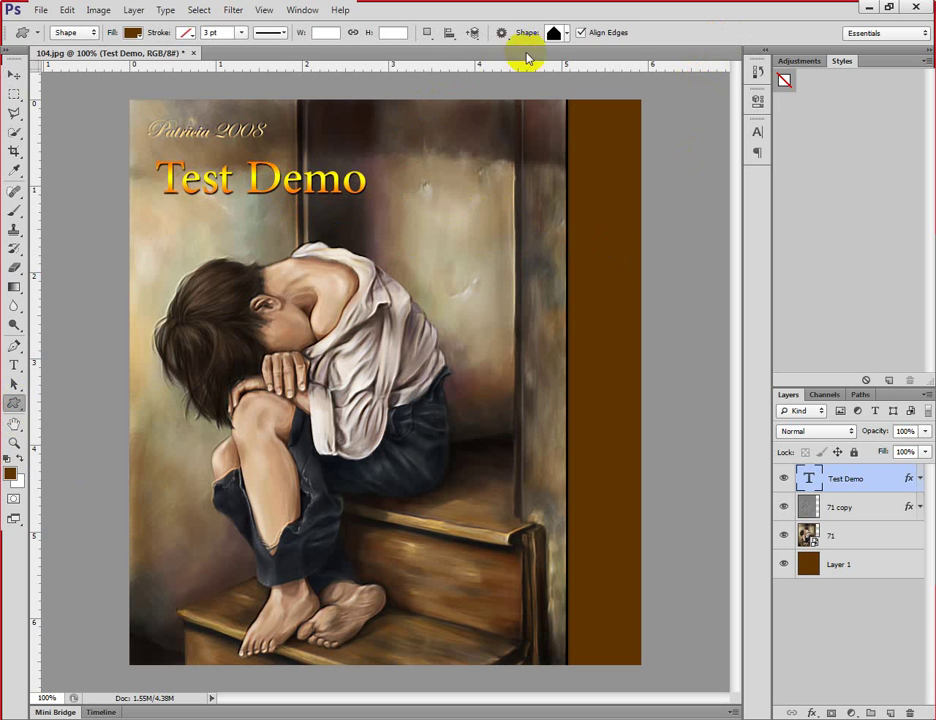
pyautogui.click(566, 34)
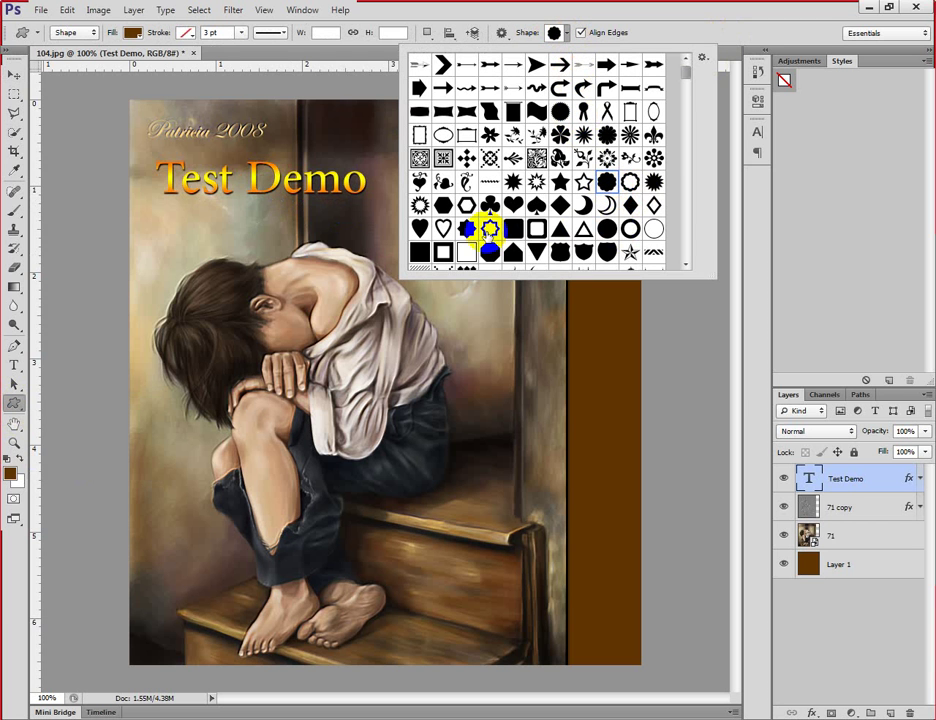
pyautogui.click(420, 228)
pyautogui.click(518, 230)
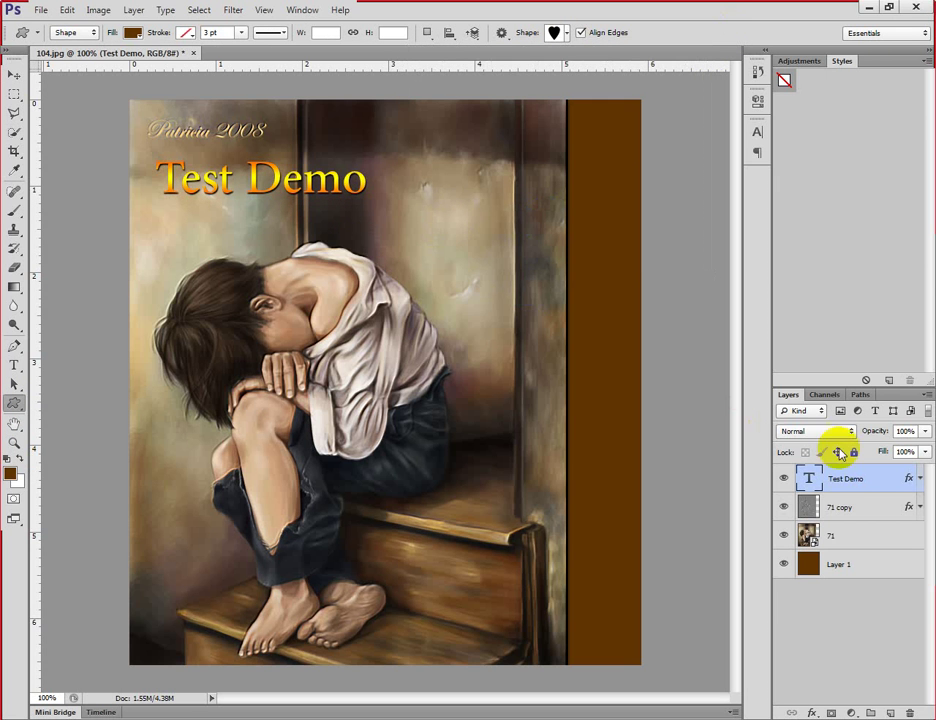
pyautogui.click(890, 712)
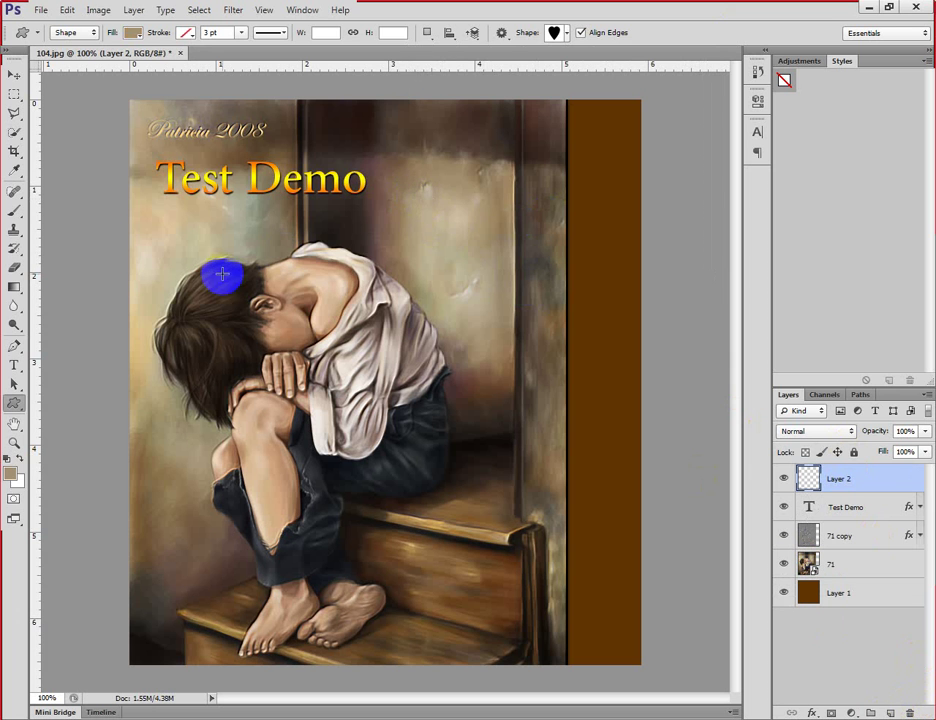
pyautogui.moveTo(495, 291); pyautogui.dragTo(497, 297)
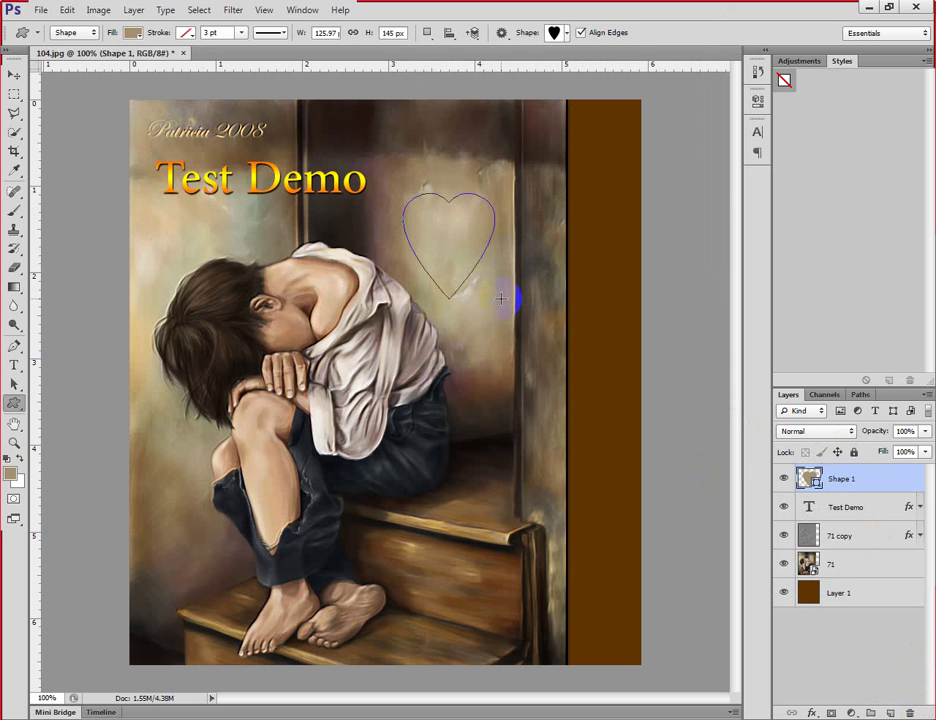
# Rasterize the heart's layer and give it a near-black to dark maroon linear Gradient Overlay at 90°.
pyautogui.rightClick(876, 484)
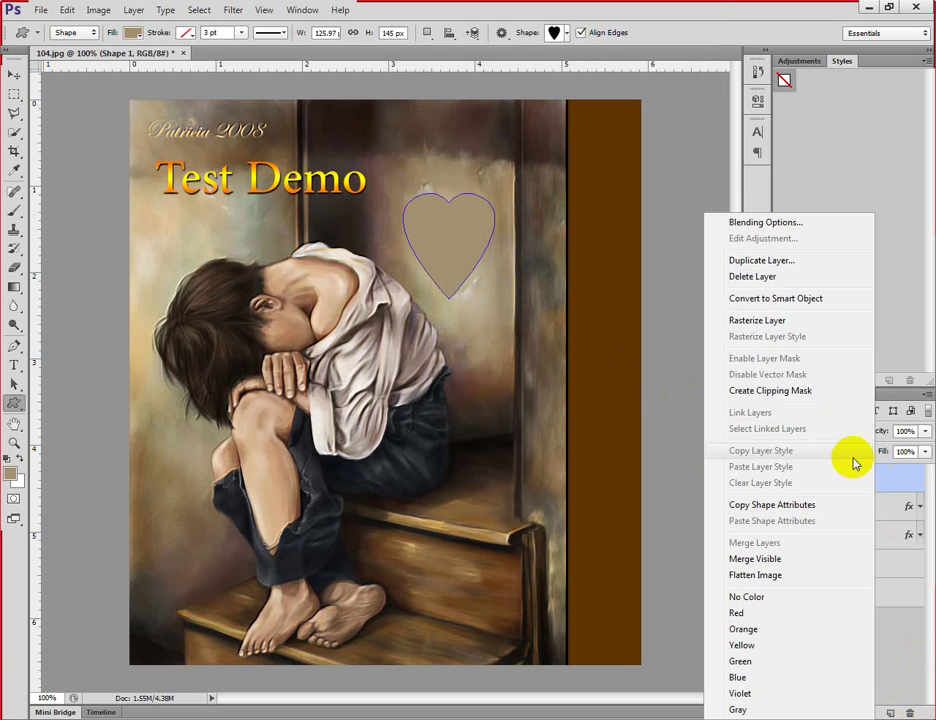
pyautogui.click(775, 321)
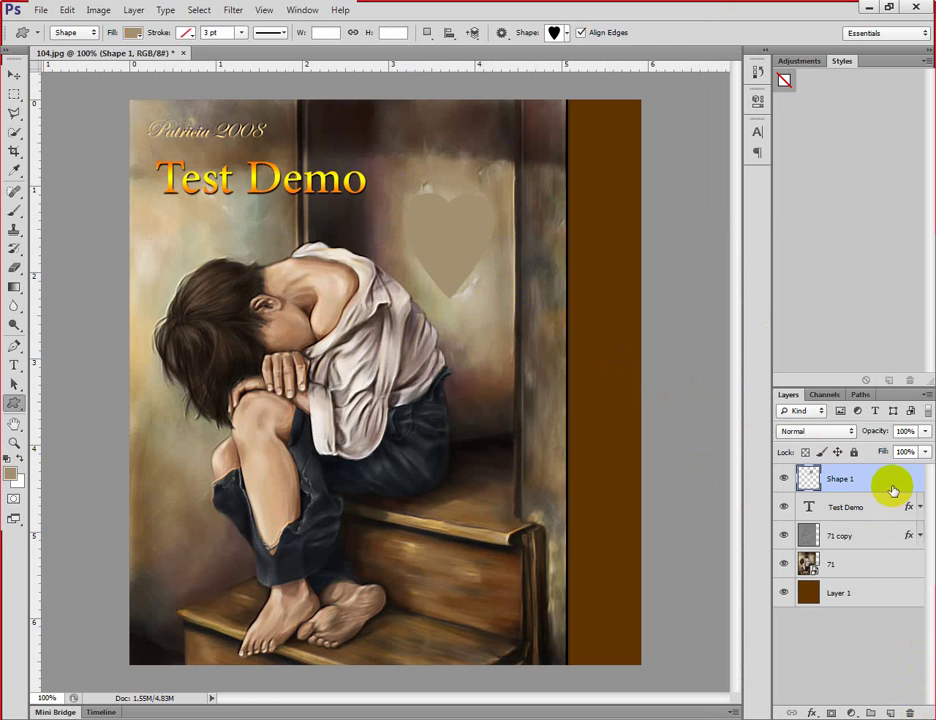
pyautogui.doubleClick(893, 490)
pyautogui.click(170, 438)
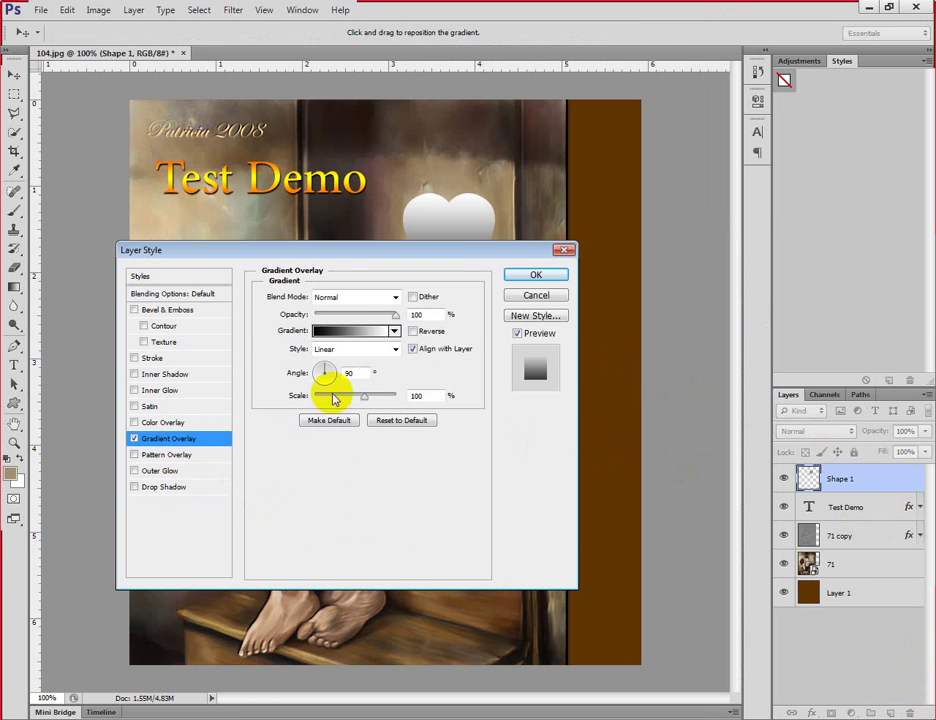
pyautogui.click(355, 330)
pyautogui.click(531, 311)
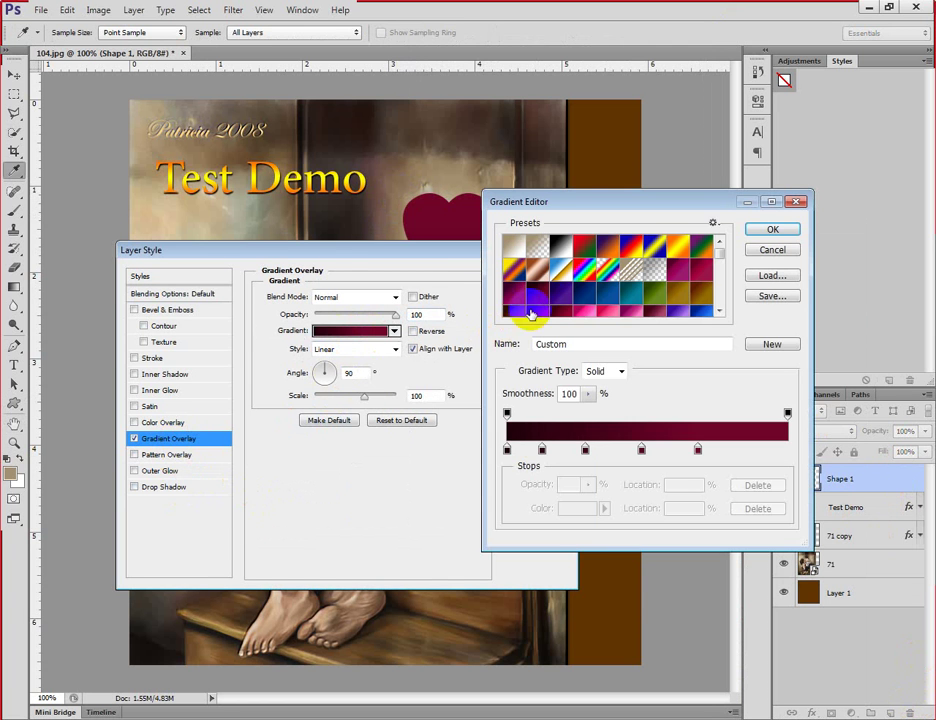
pyautogui.click(752, 229)
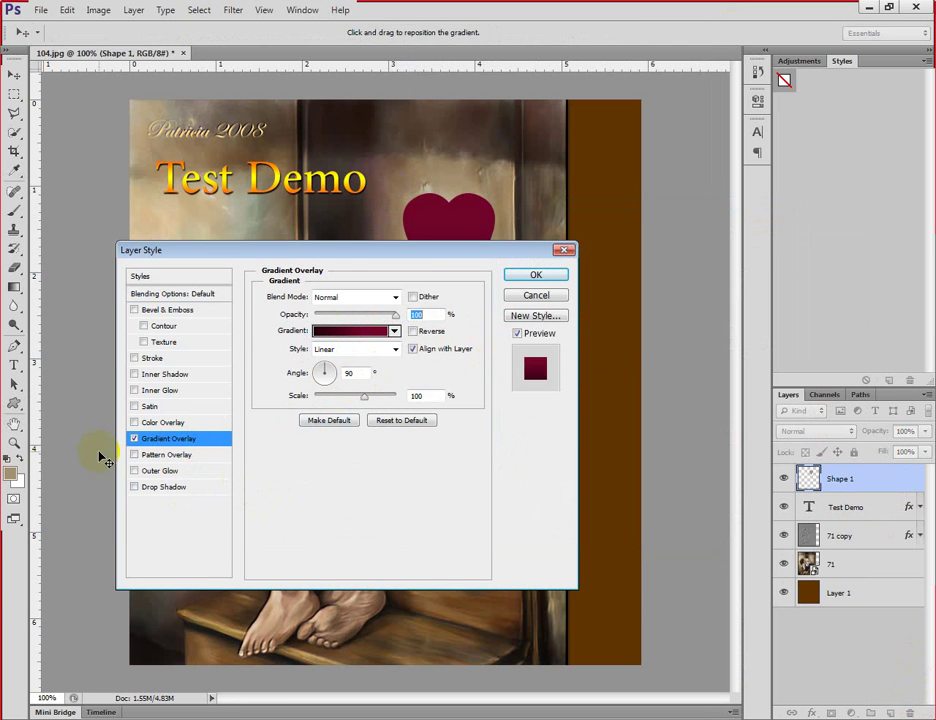
# Add a black Drop Shadow to the heart with Normal blend mode, 100% opacity, 120°, 5 px distance and 5 px size, and collapse its effects list.
pyautogui.click(155, 487)
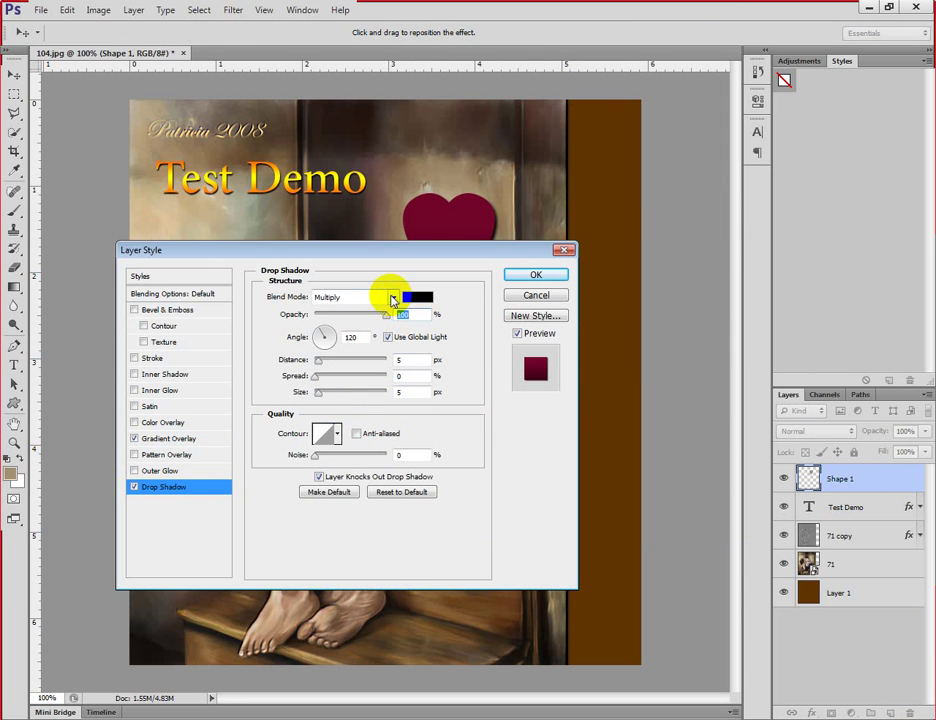
pyautogui.click(393, 300)
pyautogui.click(357, 310)
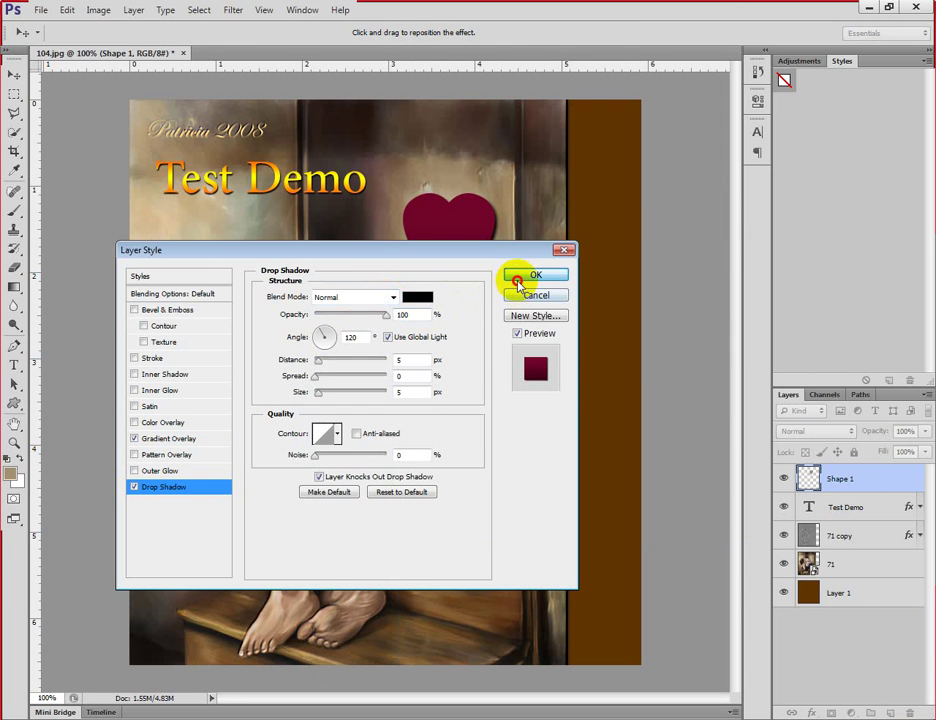
pyautogui.click(518, 282)
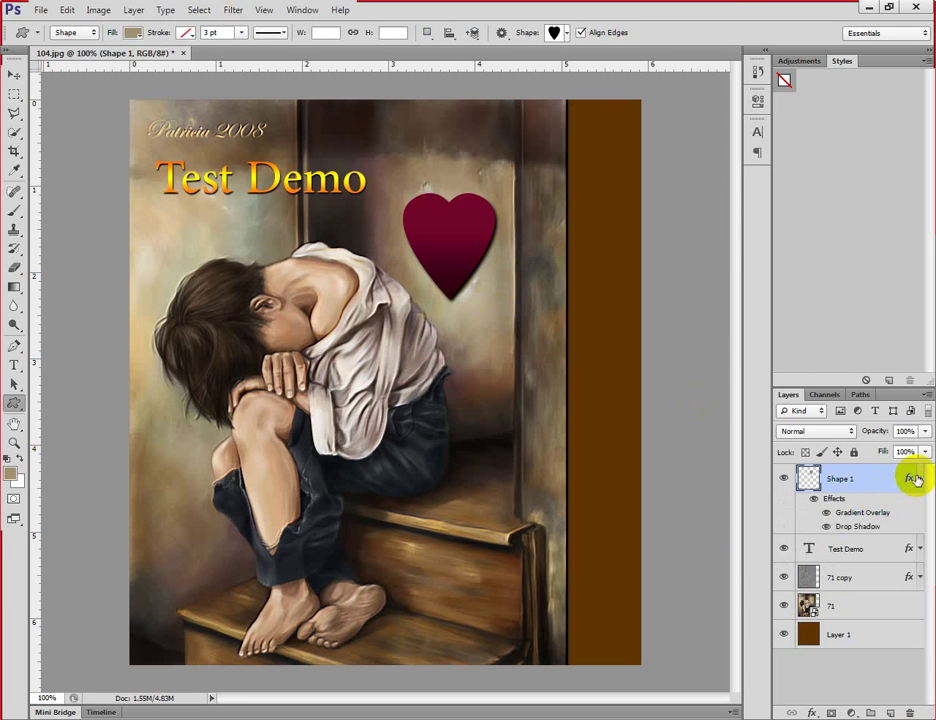
pyautogui.click(918, 479)
# Move the heart into the canvas's upper-left corner and place a duplicate level with it in the upper-right corner.
pyautogui.click(14, 77)
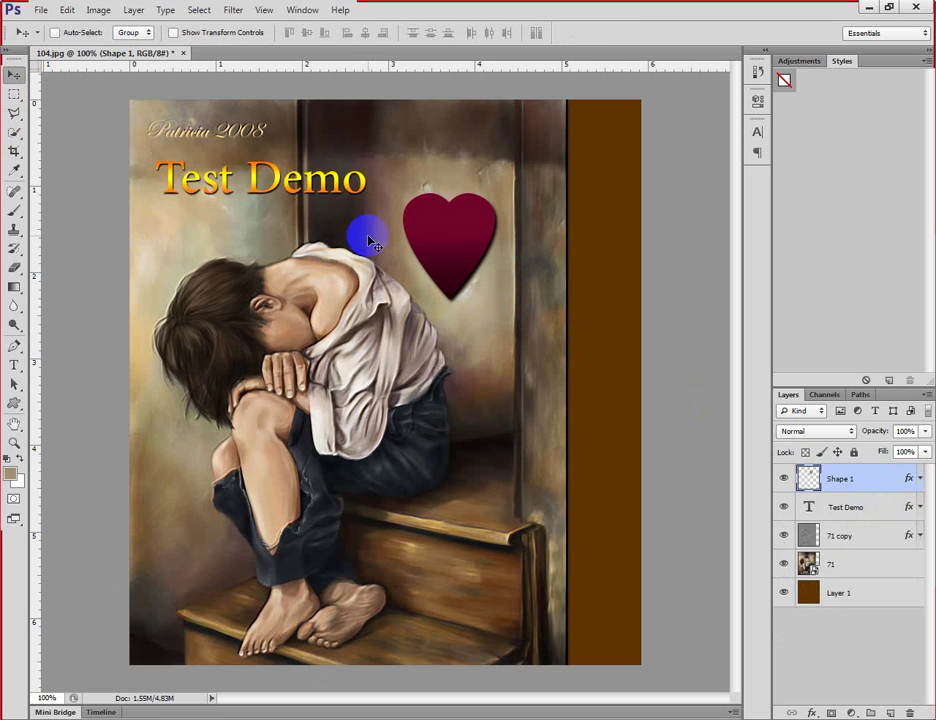
pyautogui.moveTo(453, 236); pyautogui.dragTo(181, 156)
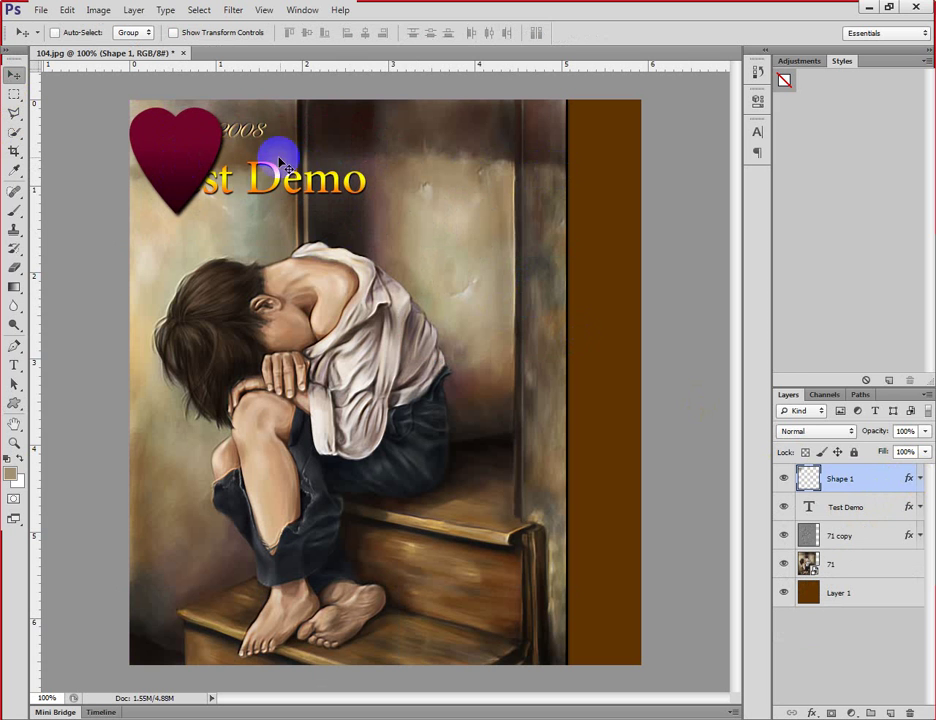
pyautogui.moveTo(176, 158); pyautogui.dragTo(589, 159)
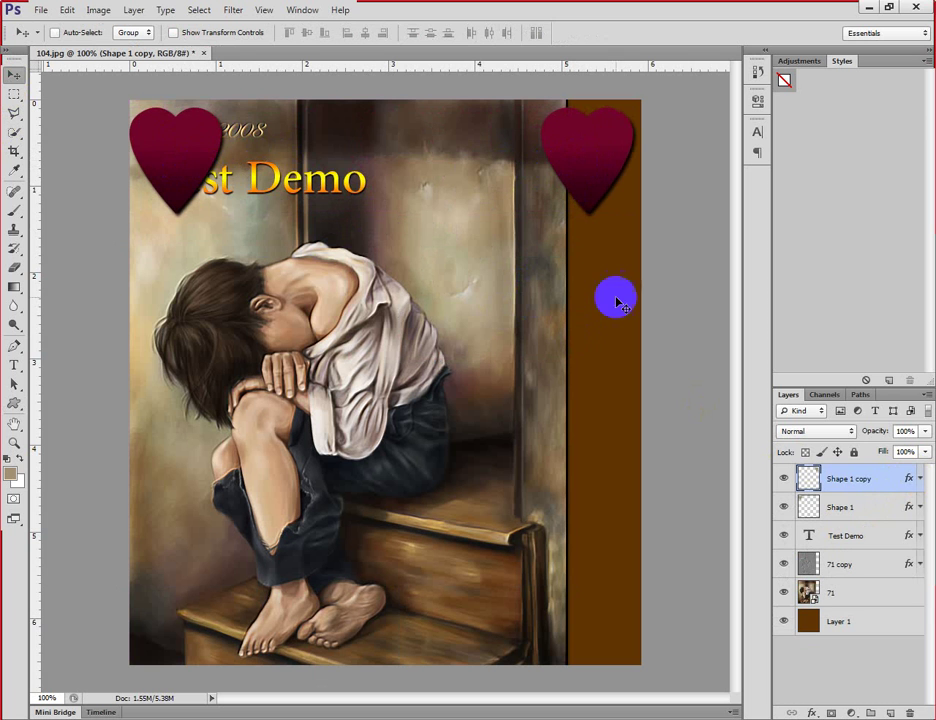
# Hide the Test Demo, 71 copy and 71 layers, leaving the hearts over the brown background.
pyautogui.click(786, 535)
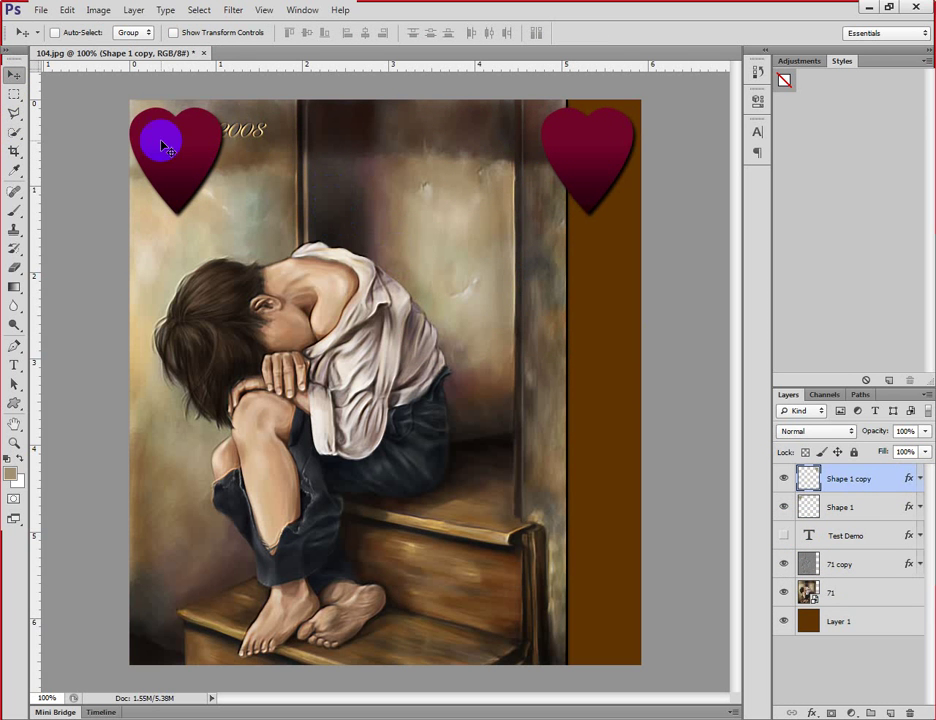
pyautogui.click(783, 564)
pyautogui.click(783, 592)
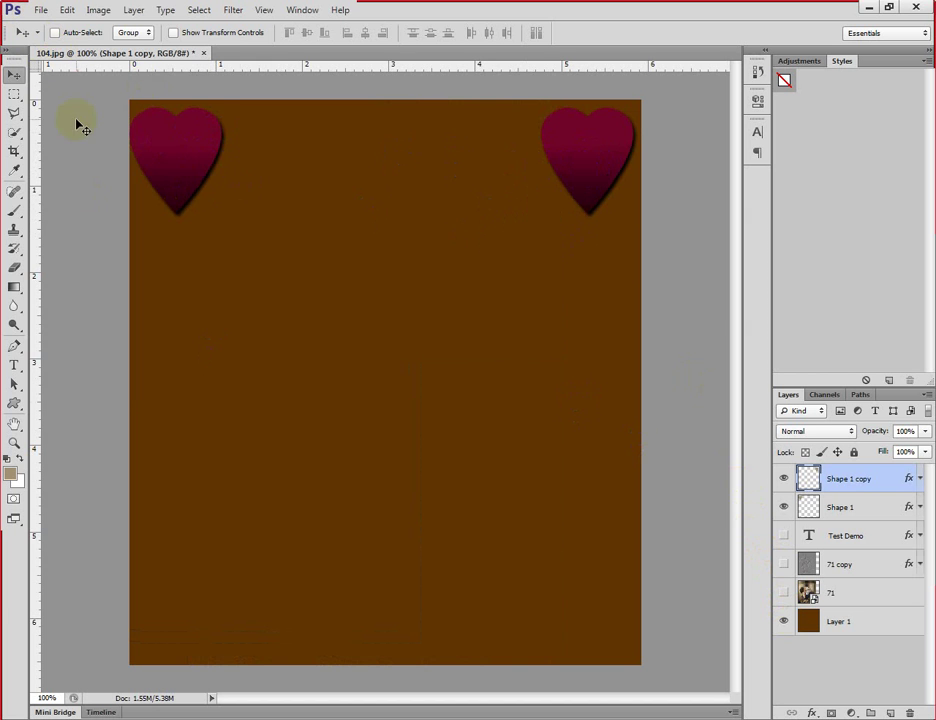
# Place the gold corner image 8 from the Corner folder inside Stuff on drive D.
pyautogui.click(40, 10)
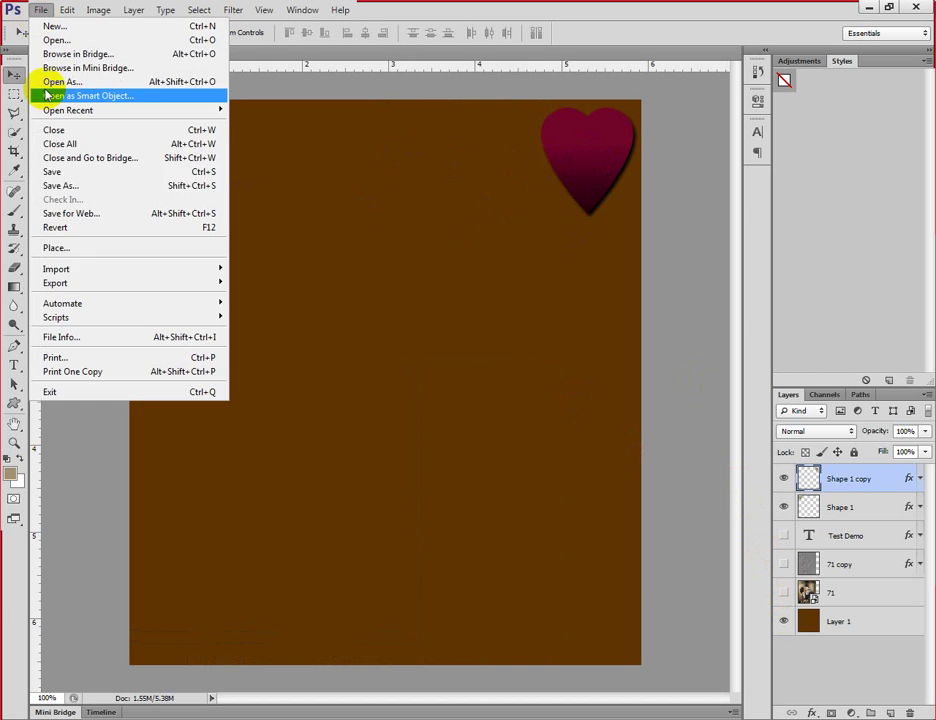
pyautogui.click(90, 258)
pyautogui.click(556, 158)
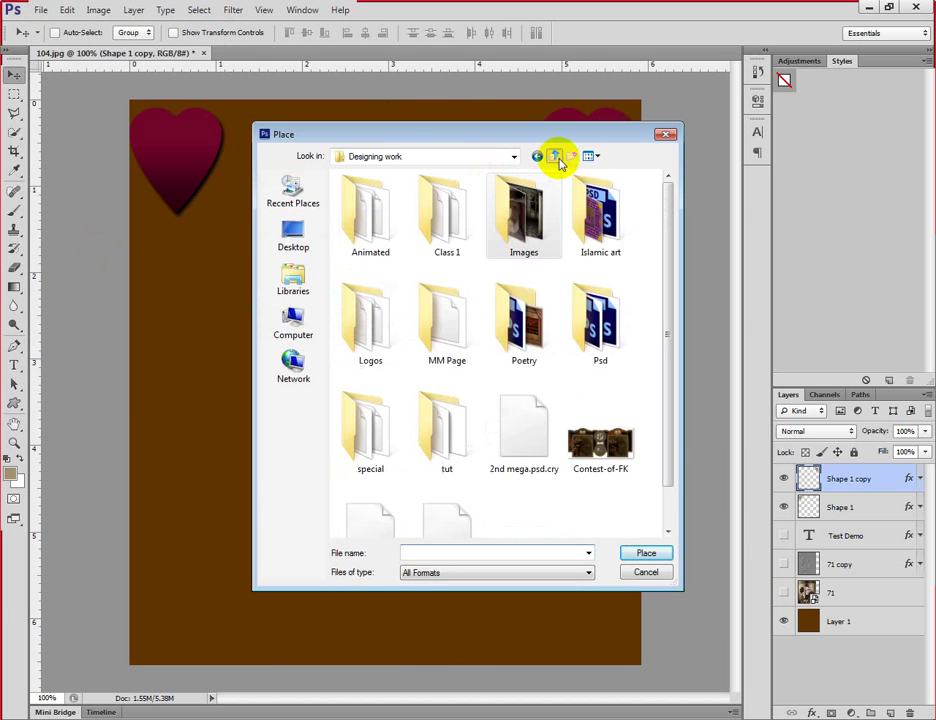
pyautogui.click(556, 158)
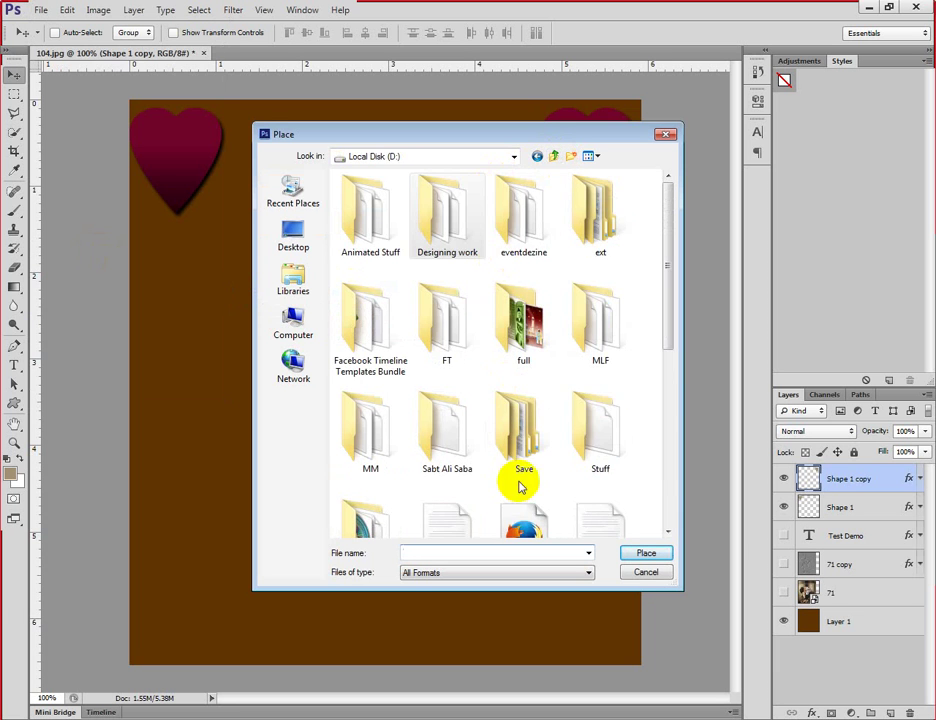
pyautogui.doubleClick(606, 435)
pyautogui.click(612, 228)
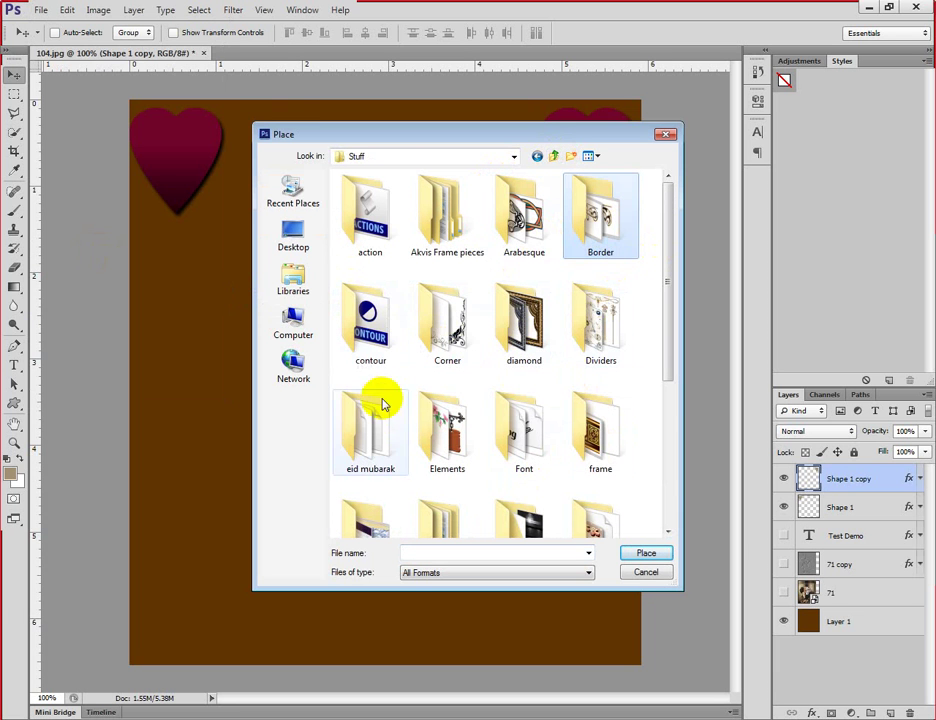
pyautogui.doubleClick(440, 335)
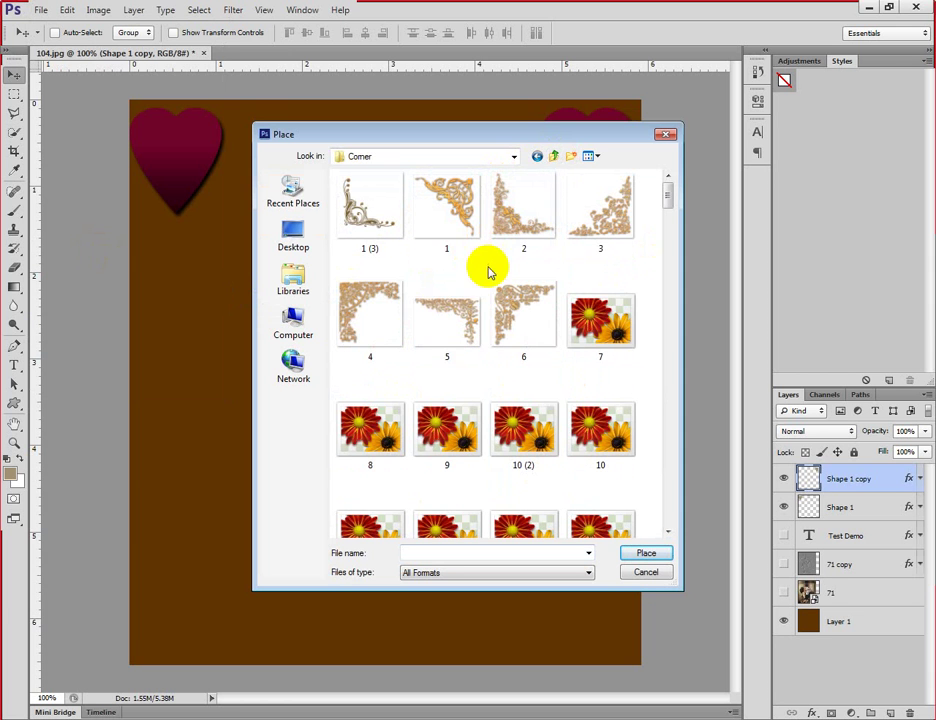
pyautogui.click(353, 412)
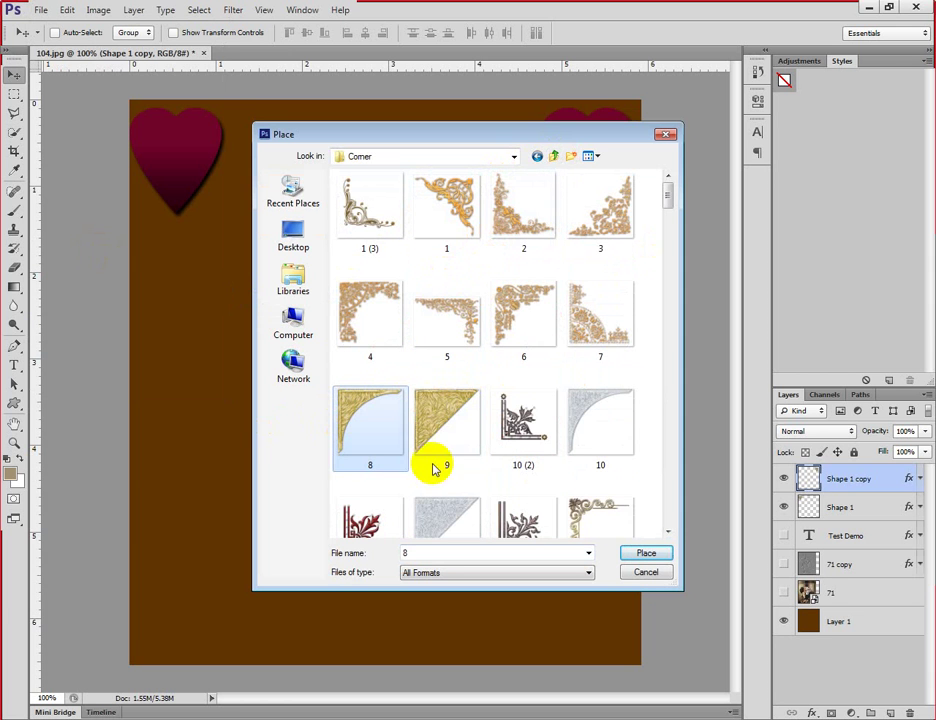
pyautogui.click(642, 553)
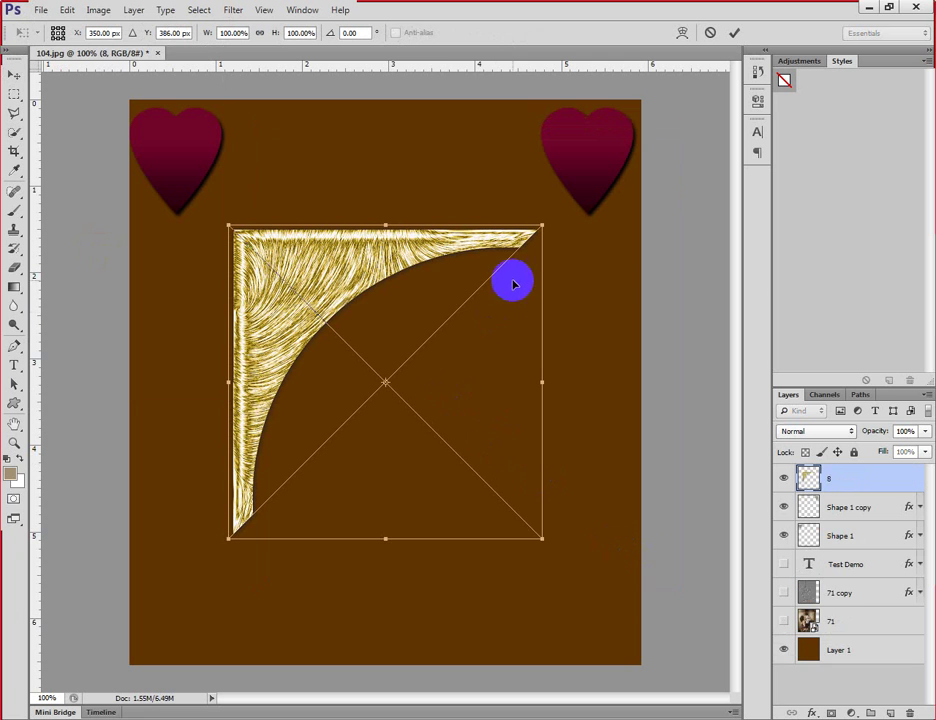
# Scale the placed gold corner to about 40% and move it to the canvas's left edge, below the left heart.
pyautogui.moveTo(539, 543); pyautogui.dragTo(441, 447)
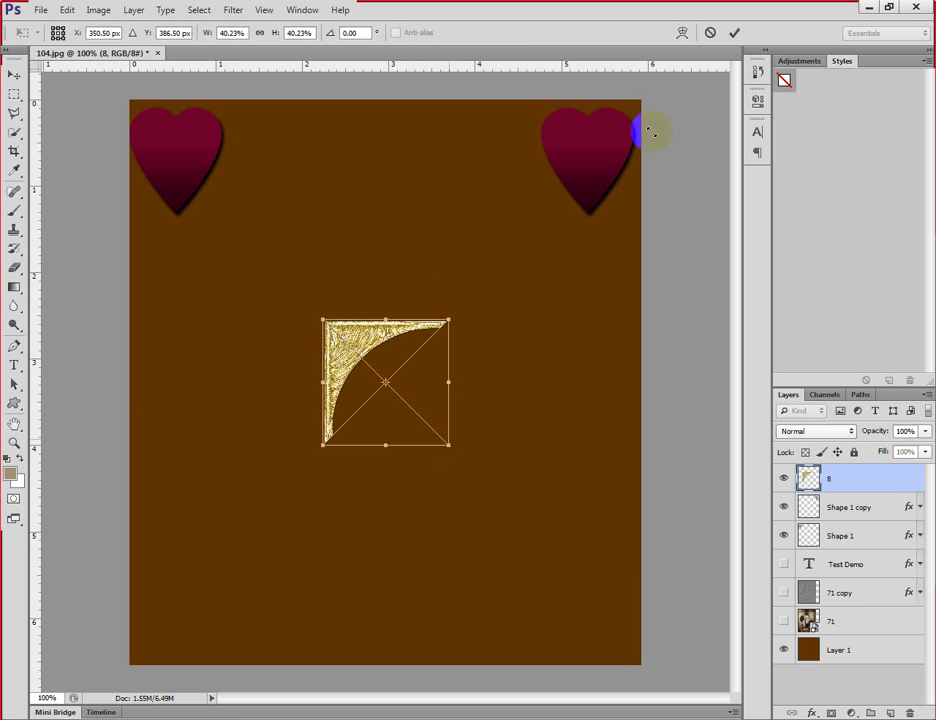
pyautogui.click(734, 32)
pyautogui.moveTo(390, 346); pyautogui.dragTo(194, 274)
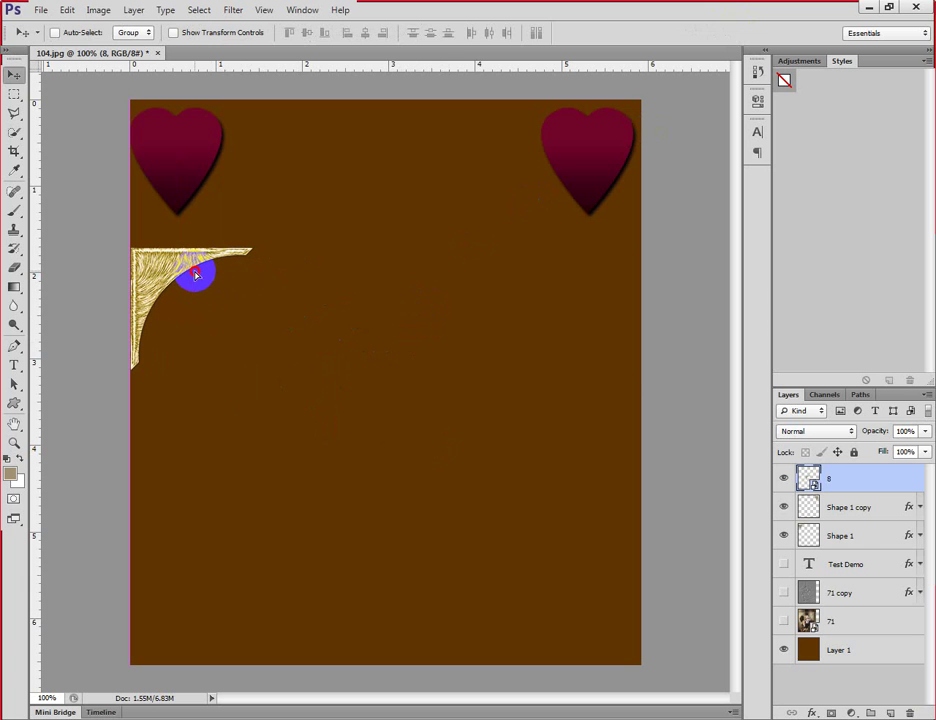
# Add a Multiply Drop Shadow to the gold corner at 75% opacity, 120°, 5 px distance and 5 px size, and collapse its effects list.
pyautogui.doubleClick(888, 484)
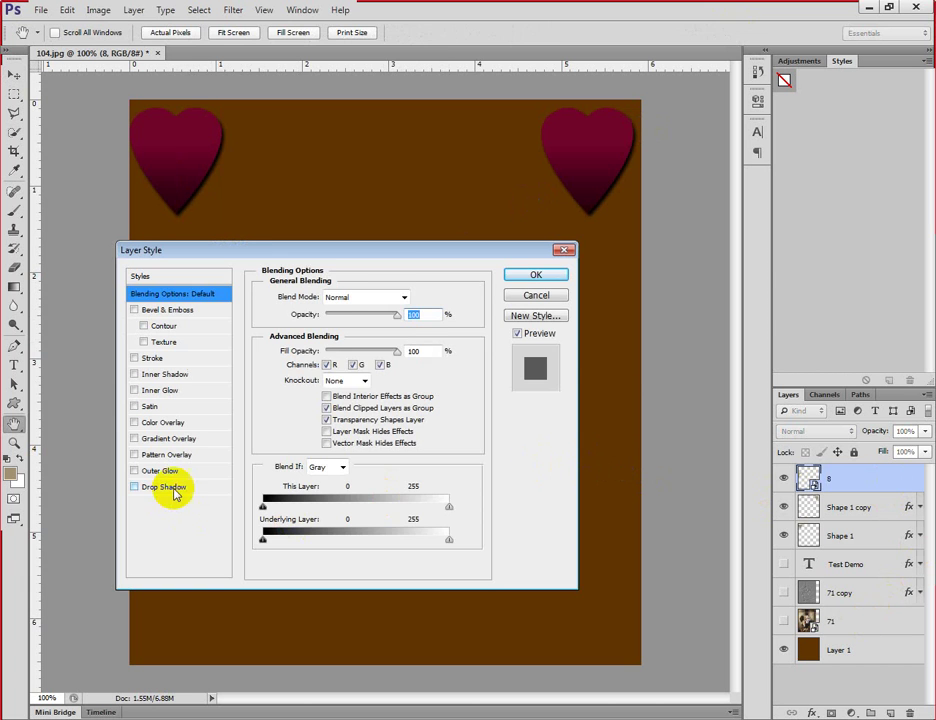
pyautogui.click(215, 486)
pyautogui.moveTo(412, 255); pyautogui.dragTo(626, 268)
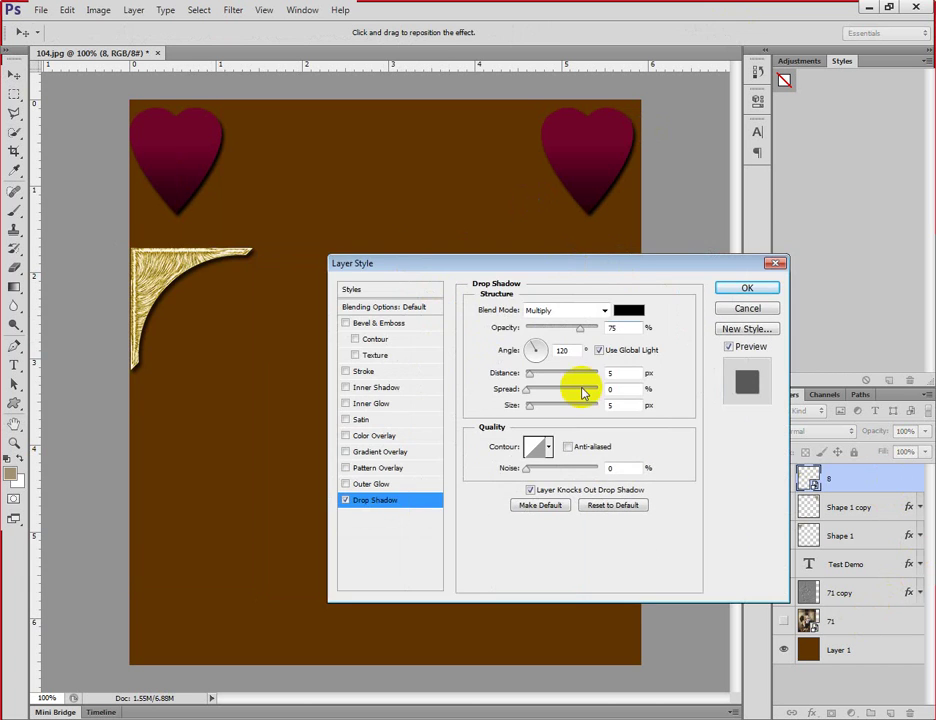
pyautogui.click(742, 288)
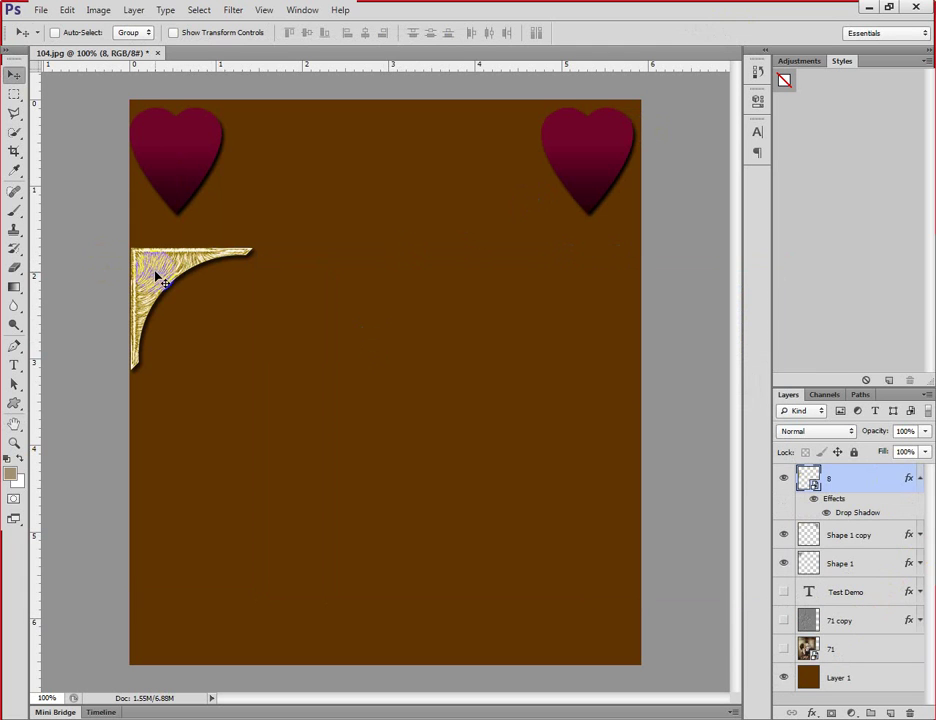
pyautogui.click(919, 480)
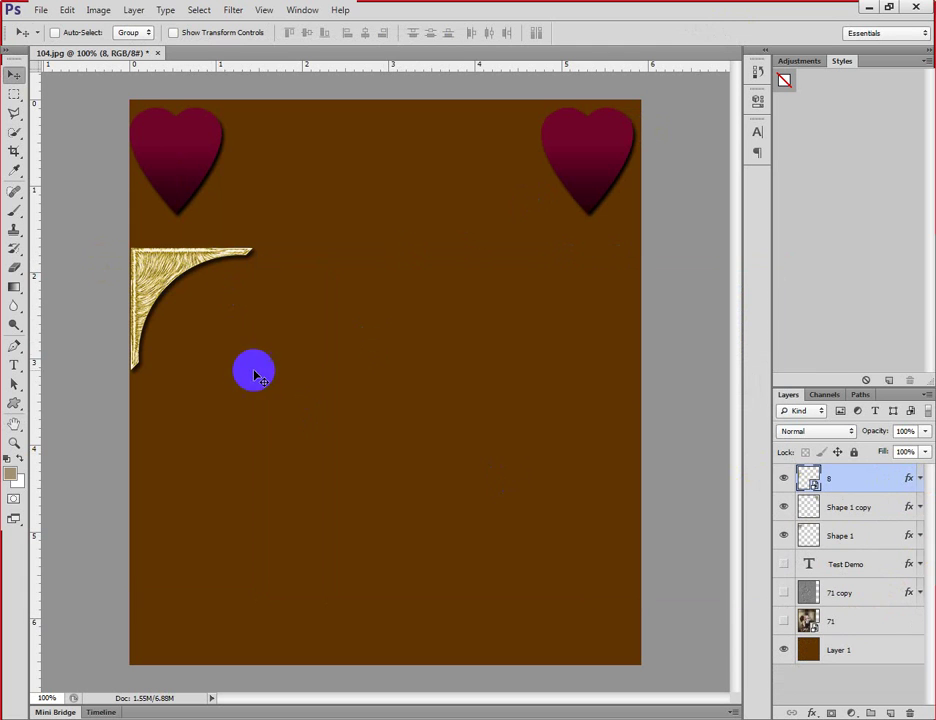
# Duplicate the gold corner smart object below the right heart and flip the duplicate horizontally.
pyautogui.moveTo(160, 283); pyautogui.dragTo(537, 287)
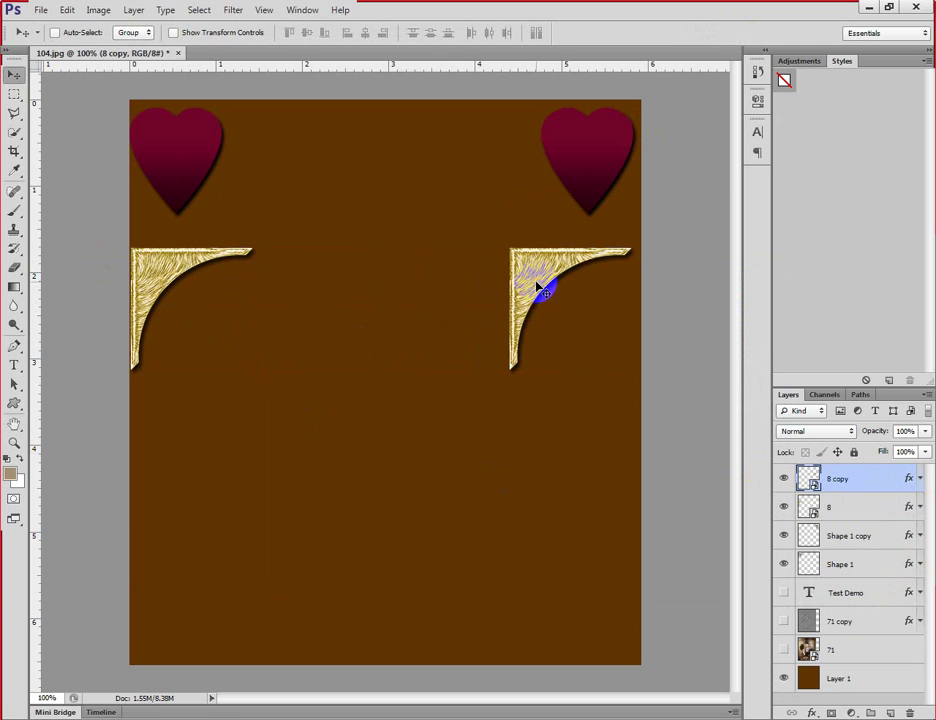
pyautogui.hotkey('ctrl', 't')
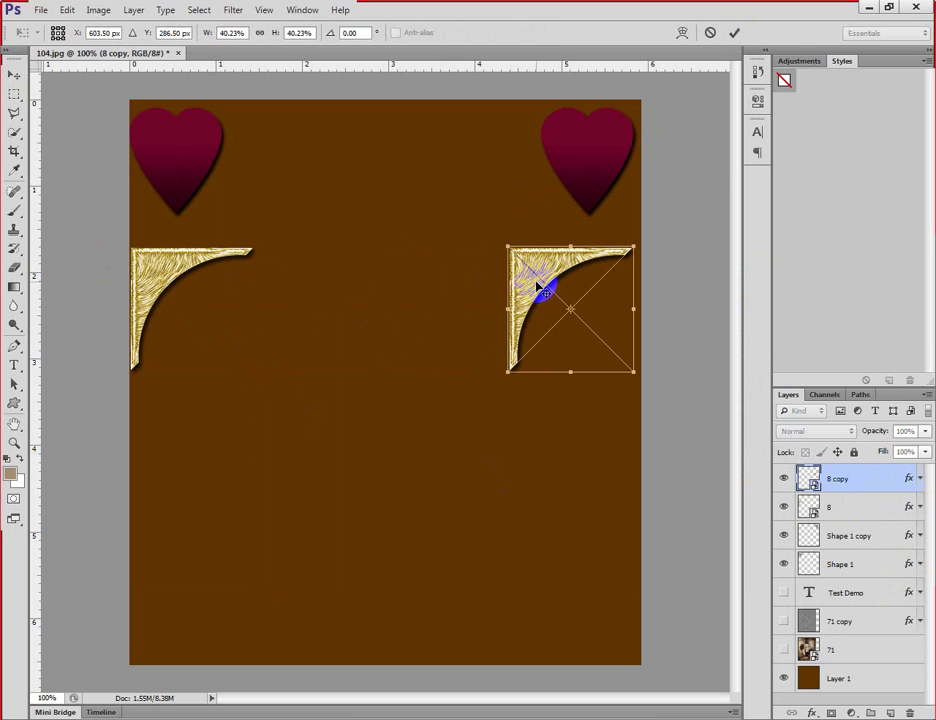
pyautogui.rightClick(531, 327)
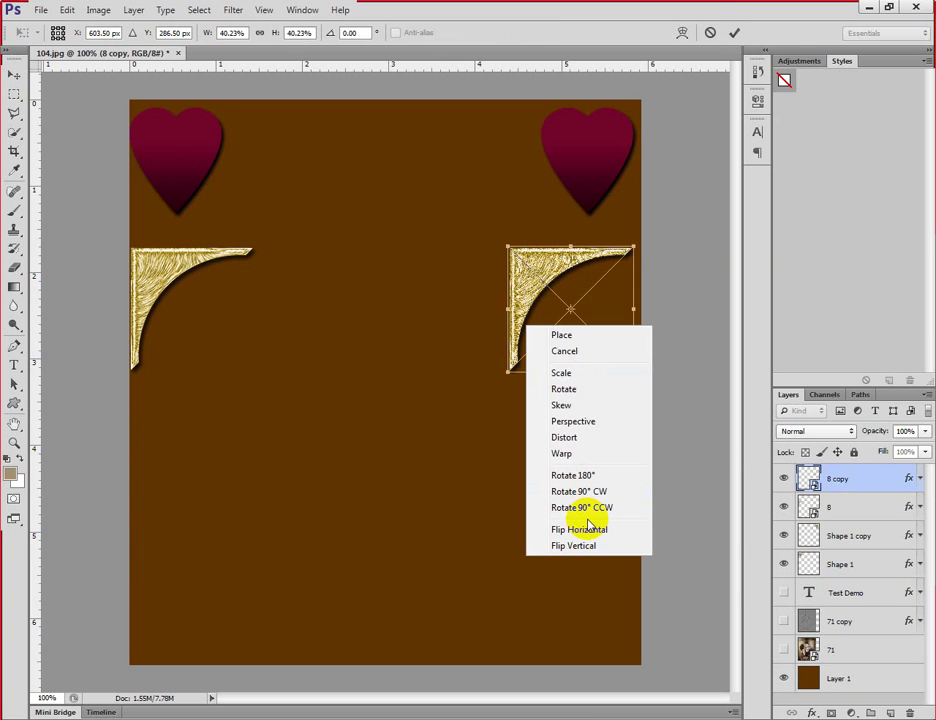
pyautogui.click(586, 527)
pyautogui.click(734, 33)
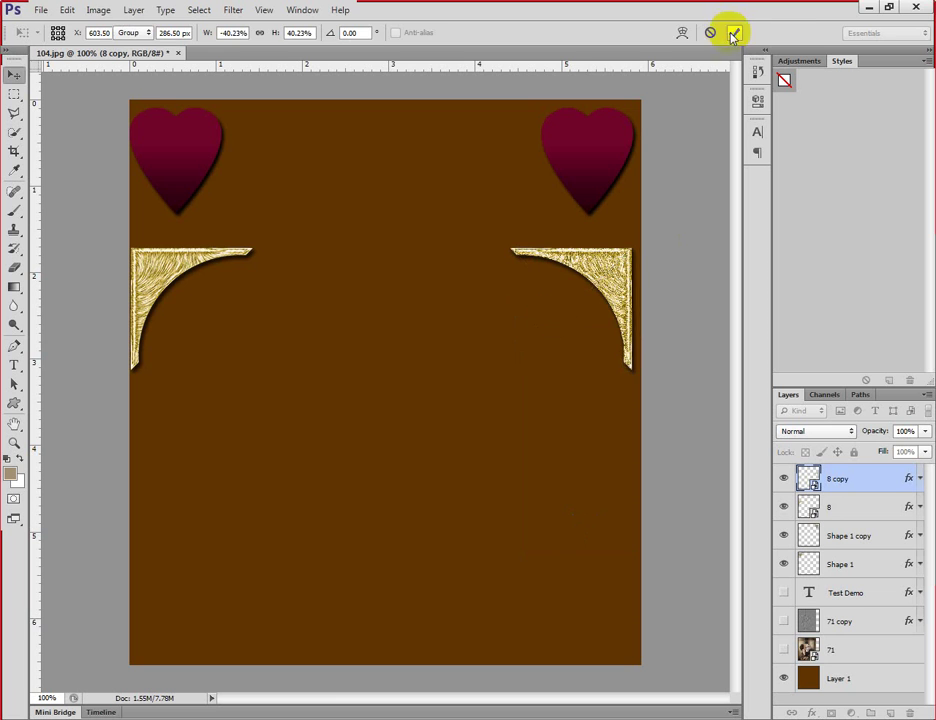
# Shift the flipped corner duplicate slightly inward from the right edge, and delete its layer.
pyautogui.moveTo(610, 330); pyautogui.dragTo(572, 312)
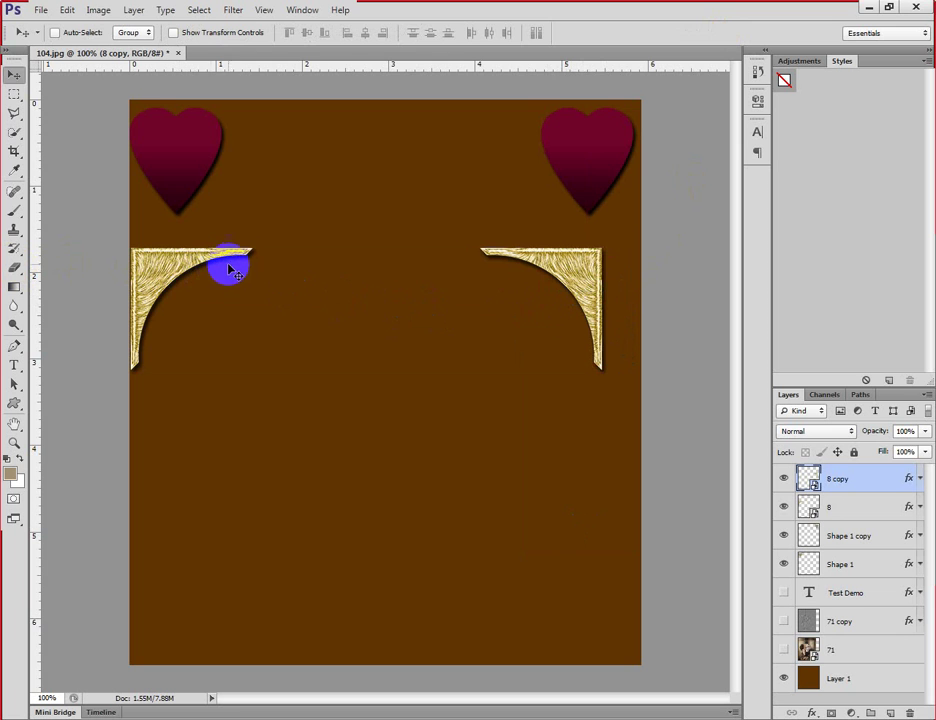
pyautogui.moveTo(240, 266)
pyautogui.mouseDown()
pyautogui.moveTo(205, 272)
pyautogui.moveTo(224, 278)
pyautogui.moveTo(234, 268)
pyautogui.mouseUp()
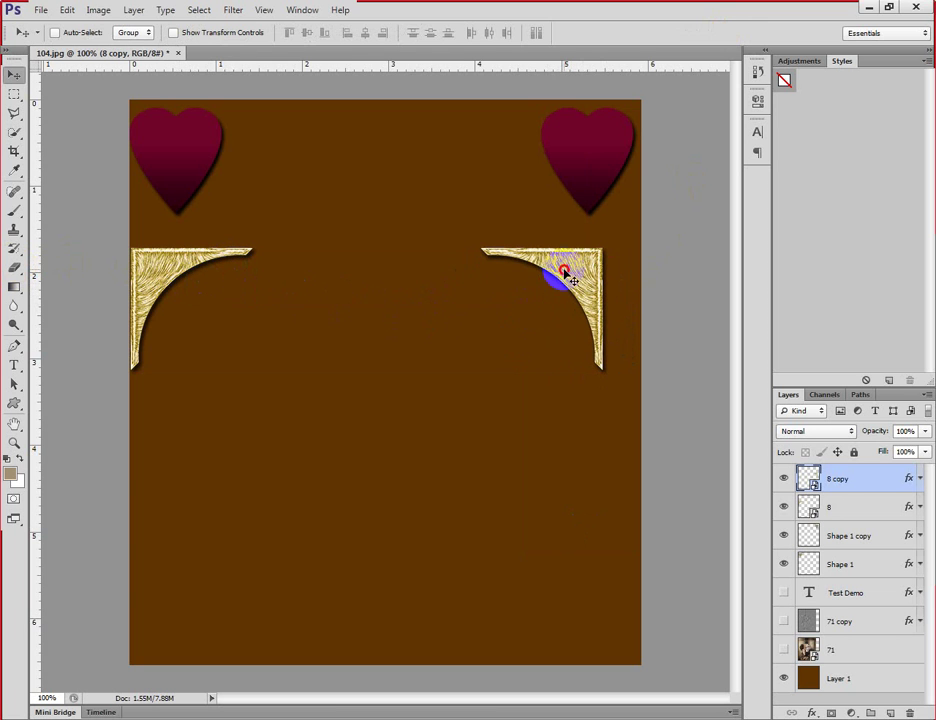
pyautogui.moveTo(564, 272)
pyautogui.mouseDown()
pyautogui.moveTo(548, 268)
pyautogui.moveTo(573, 268)
pyautogui.mouseUp()
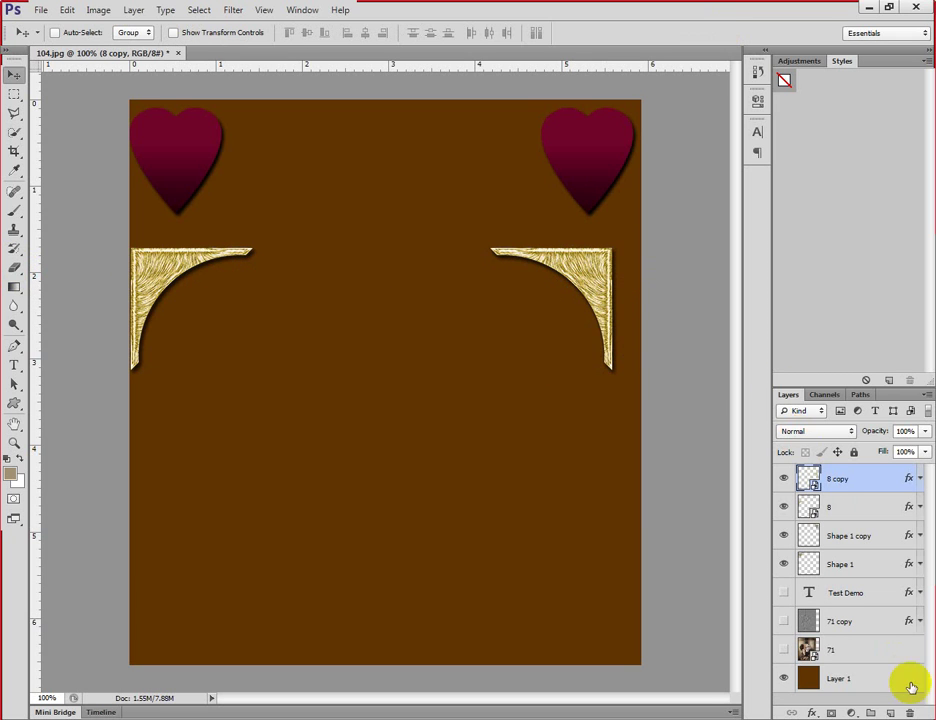
pyautogui.click(910, 712)
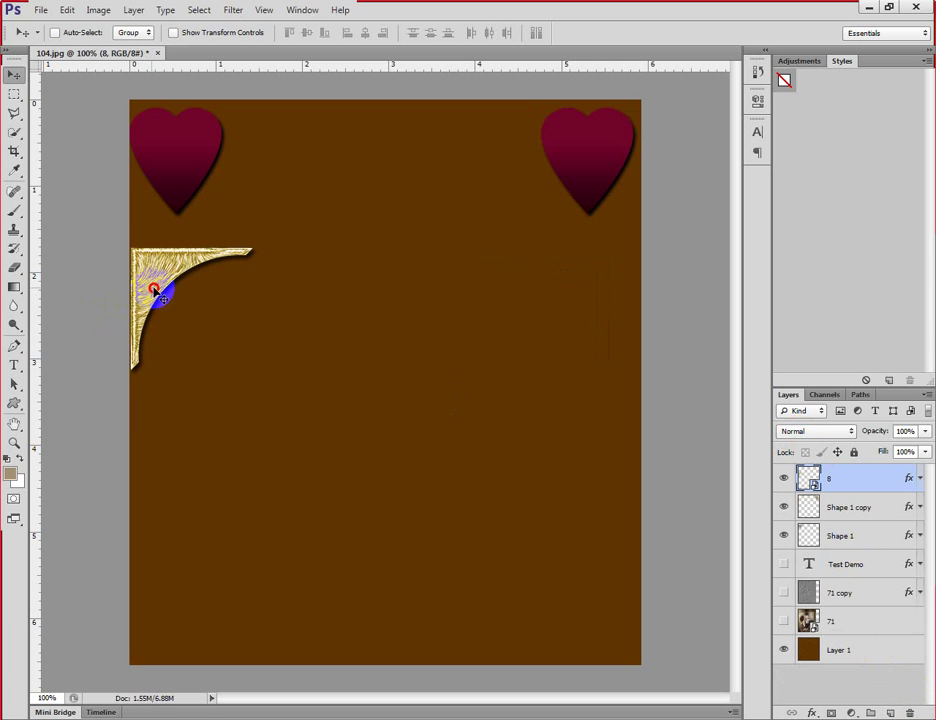
# Move the gold corner slightly inward from the canvas's left edge and rasterize its layer style.
pyautogui.moveTo(154, 290); pyautogui.dragTo(162, 292)
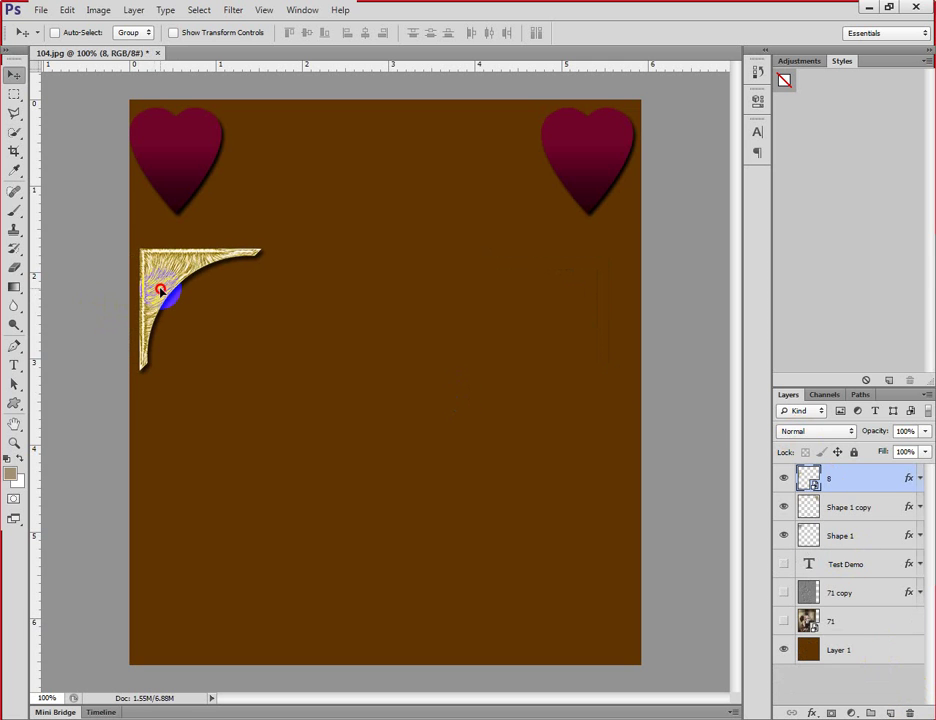
pyautogui.rightClick(855, 477)
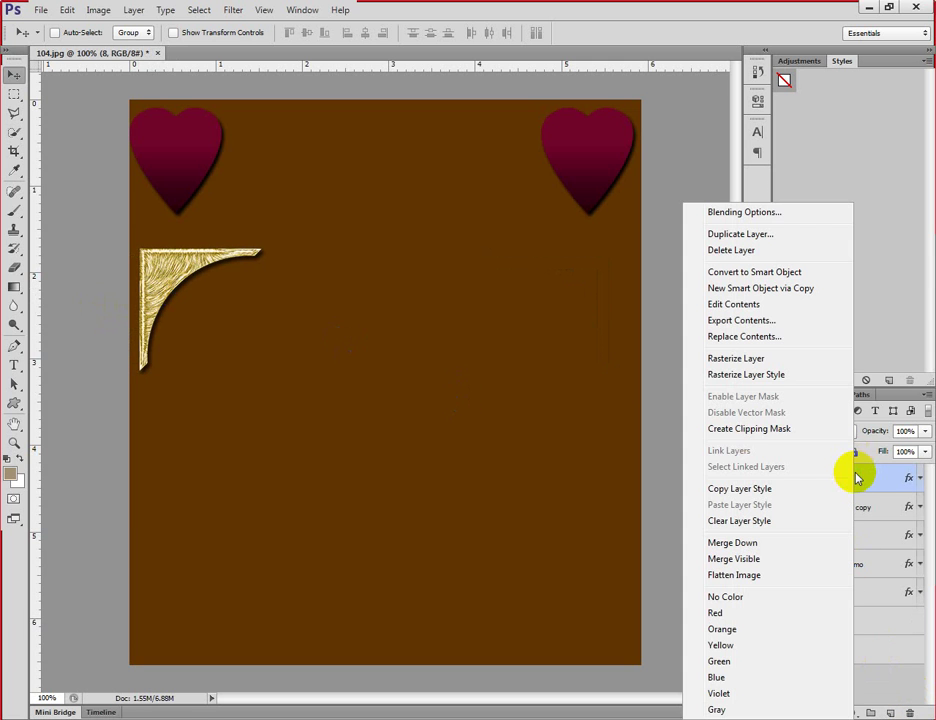
pyautogui.click(783, 376)
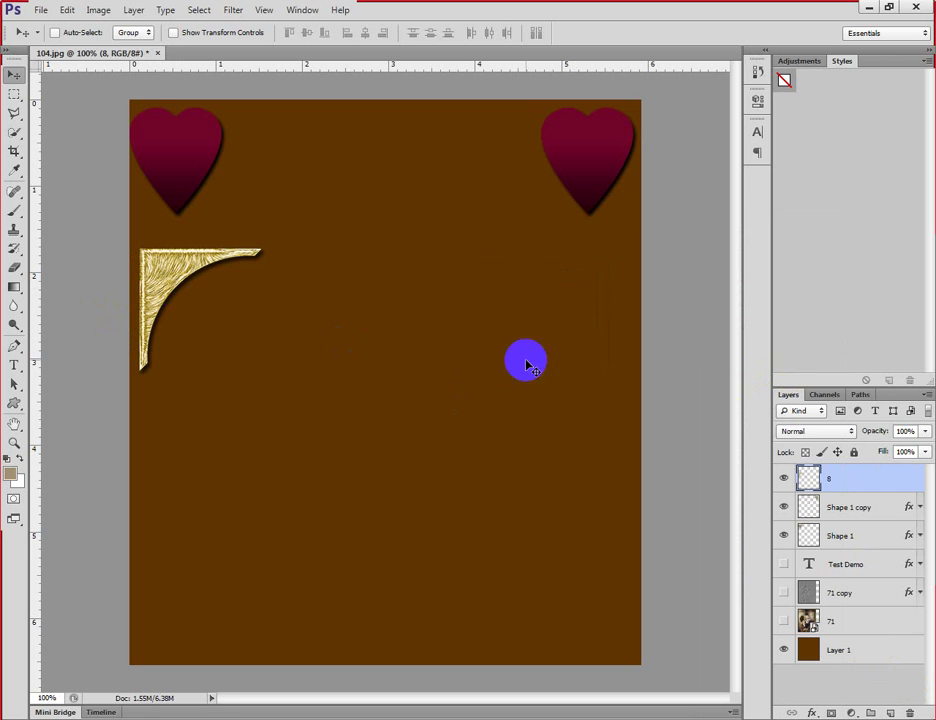
# Duplicate the rasterized gold corner to the canvas's right side at the same height and flip the duplicate horizontally.
pyautogui.moveTo(219, 300); pyautogui.dragTo(516, 297)
pyautogui.hotkey('ctrl', 't')
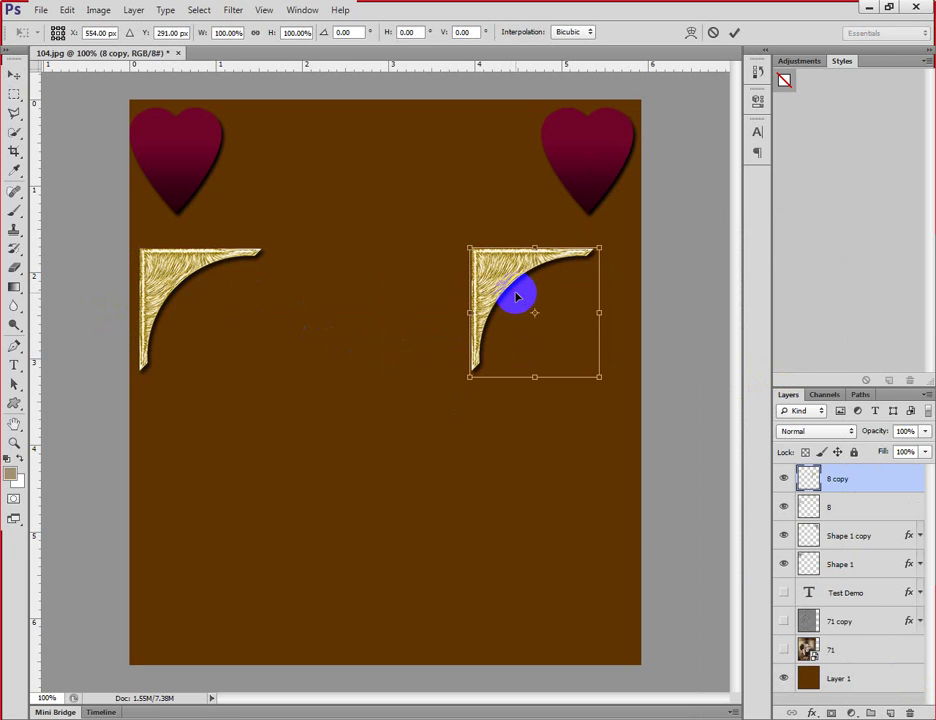
pyautogui.rightClick(516, 297)
pyautogui.click(596, 520)
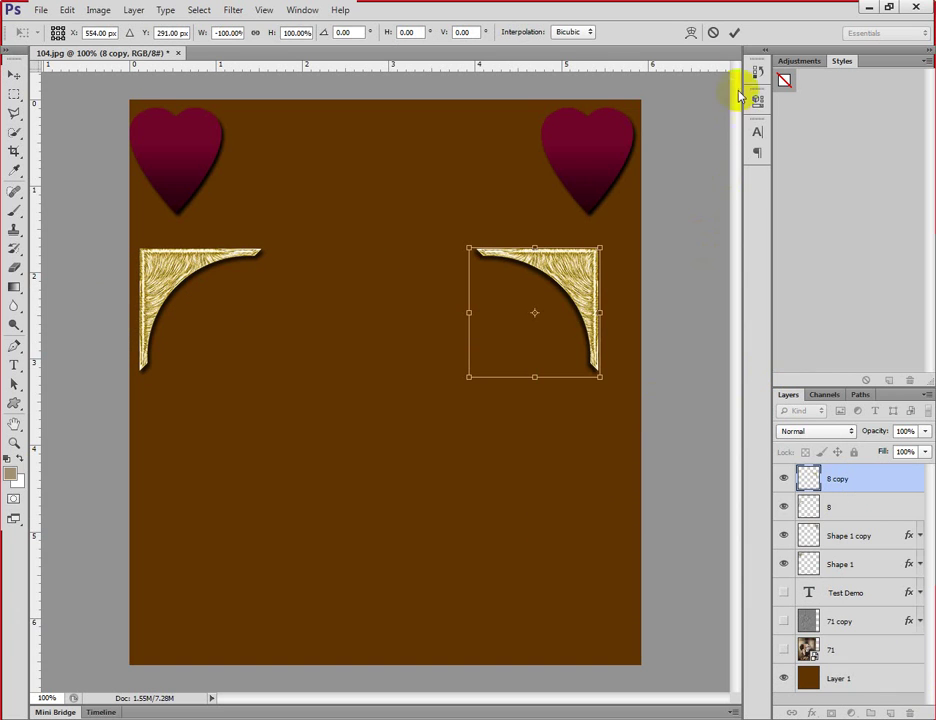
pyautogui.click(734, 32)
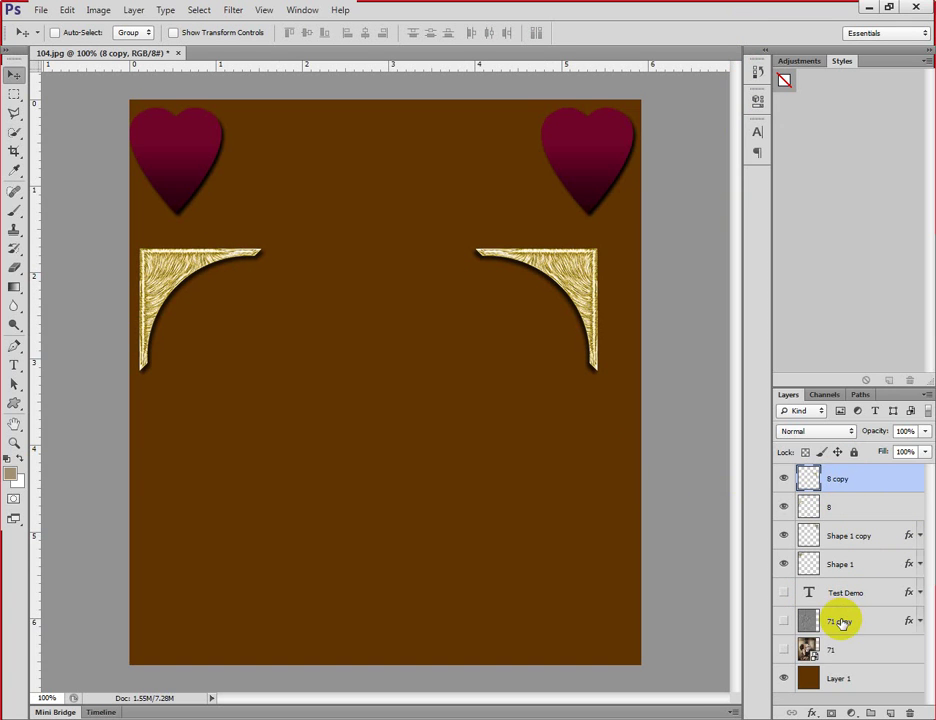
# Select layer 71, switch to the web browser and search Google Images for "actor images hd".
pyautogui.click(850, 653)
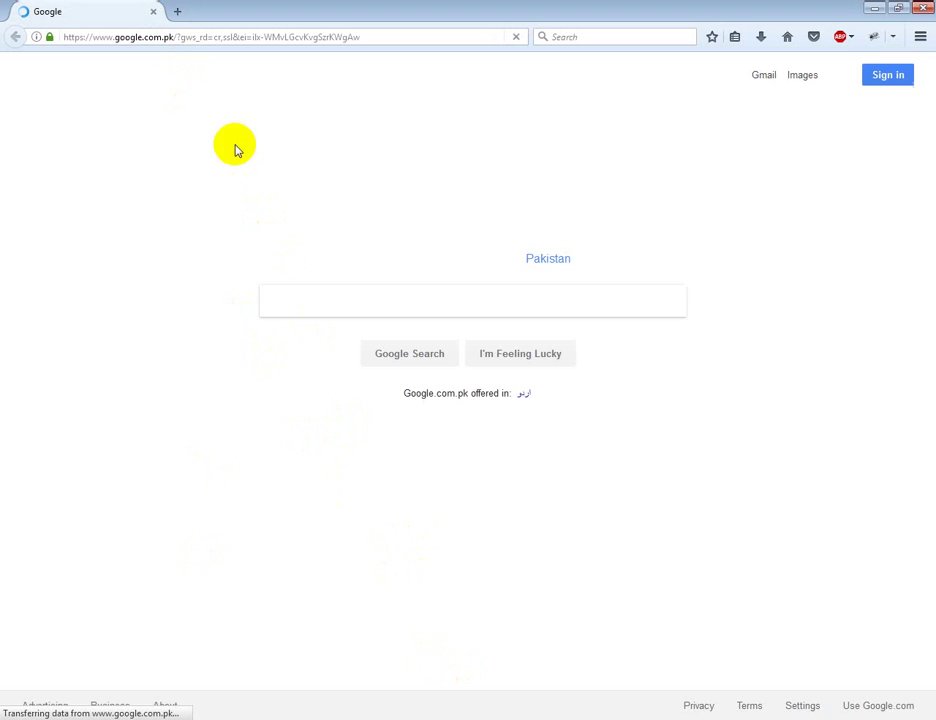
pyautogui.click(801, 76)
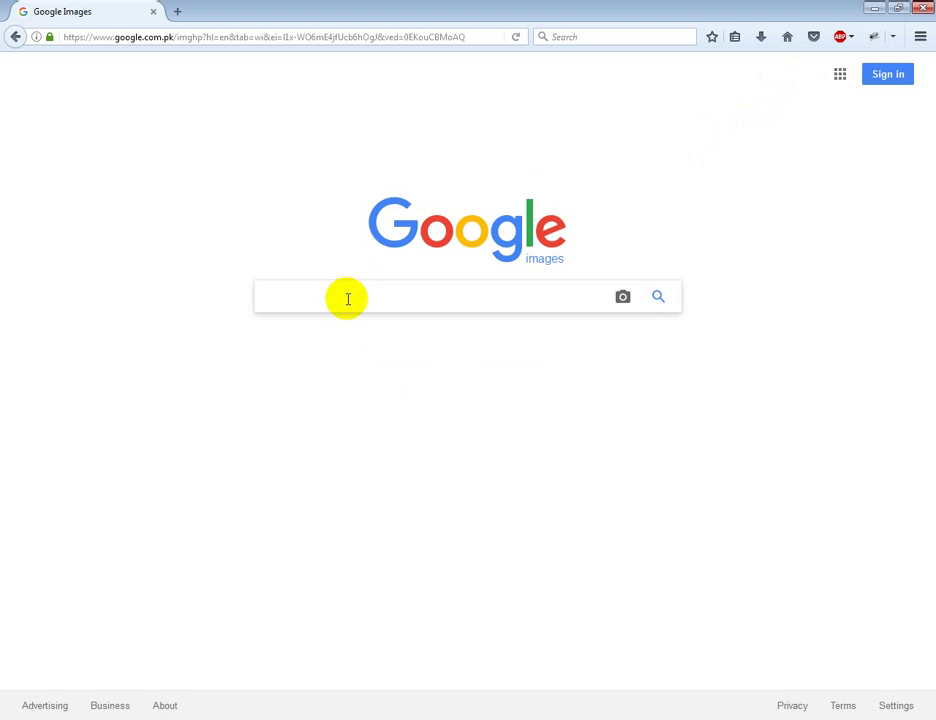
pyautogui.write('actor image')
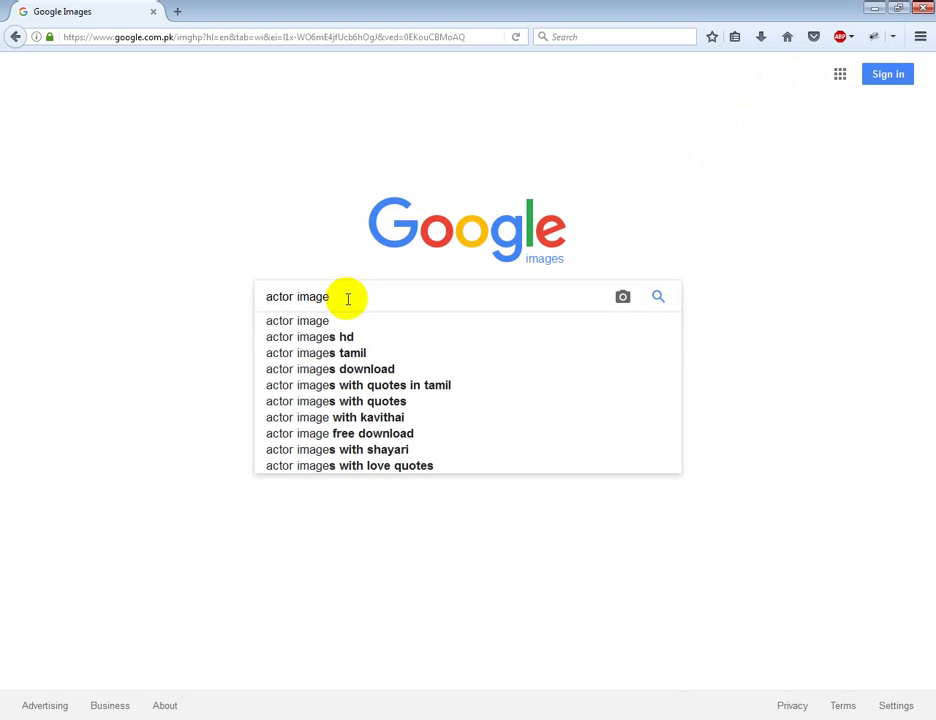
pyautogui.write('s')
pyautogui.press('Down')
pyautogui.press('Down')
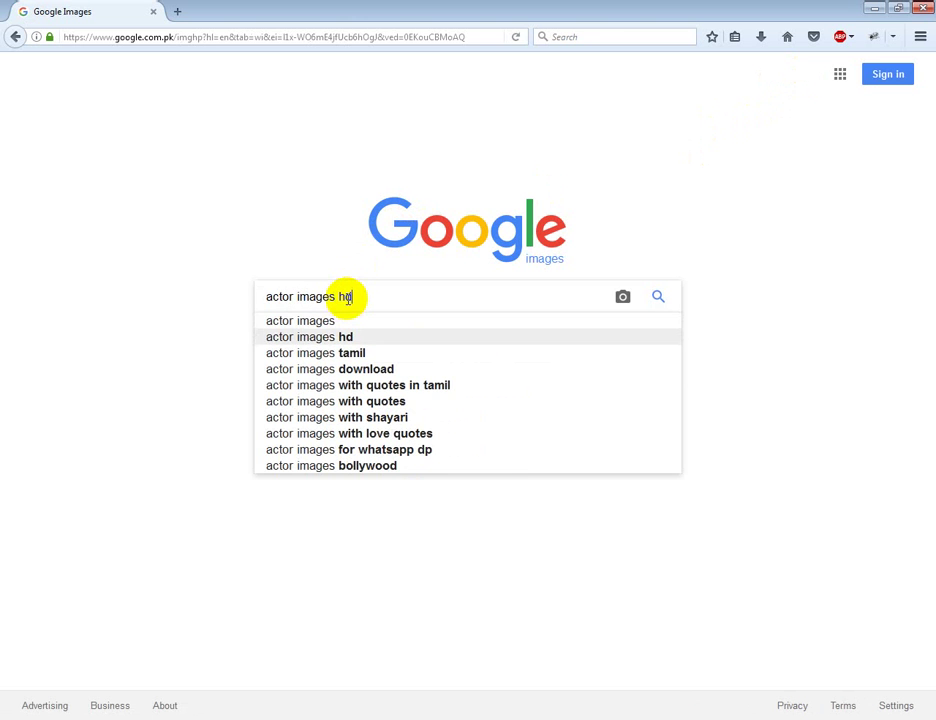
pyautogui.press('Return')
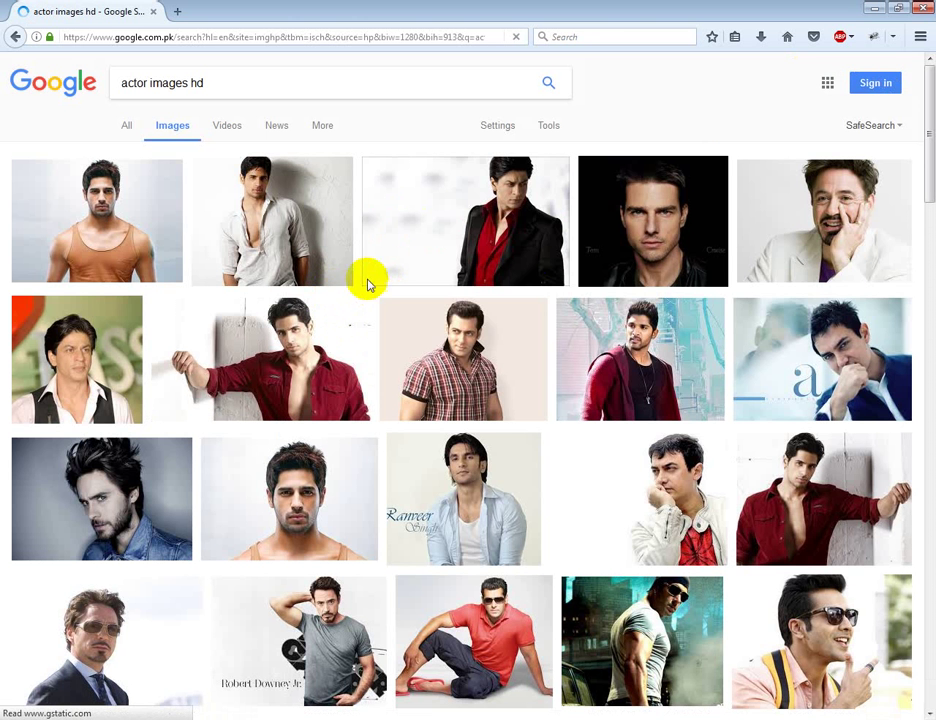
# Save the photo of the man in the plaid shirt to the Pictures library as the JPEG Salman-Khan-800x450.
pyautogui.click(541, 253)
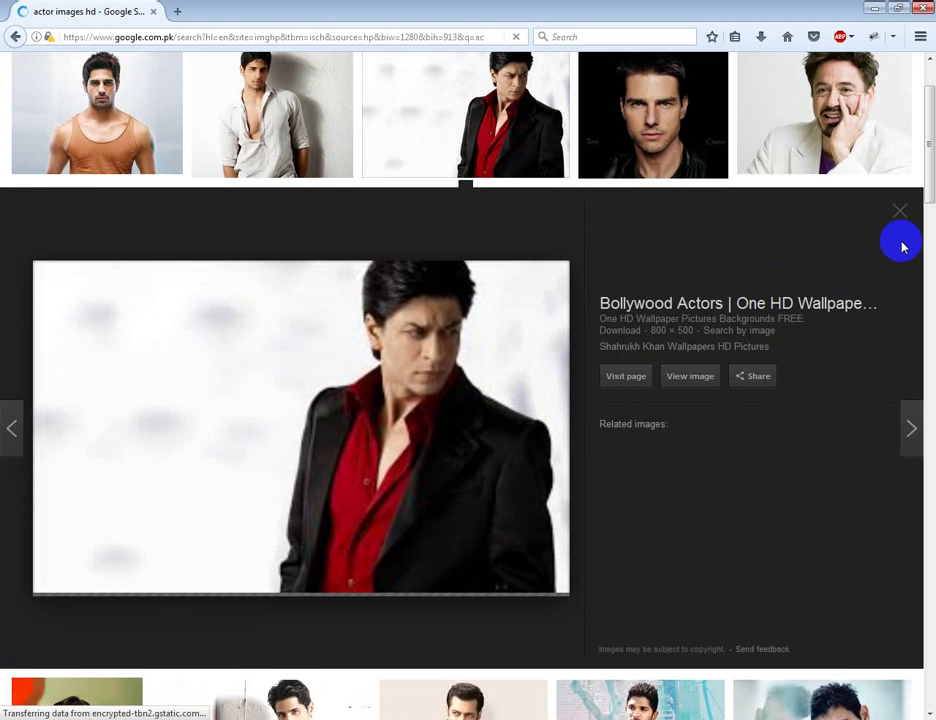
pyautogui.click(900, 212)
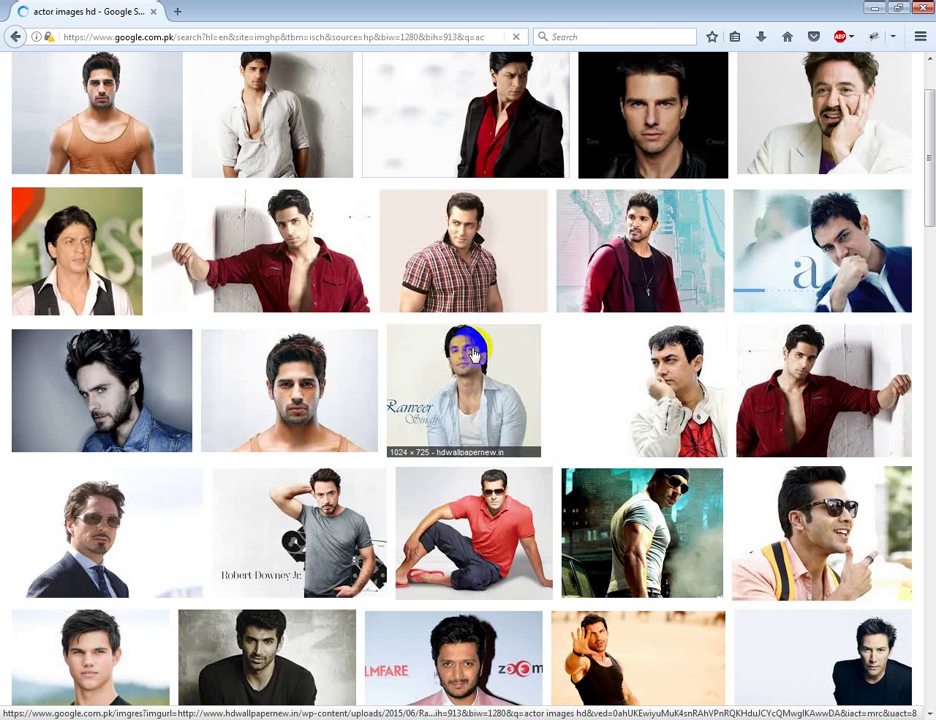
pyautogui.click(476, 262)
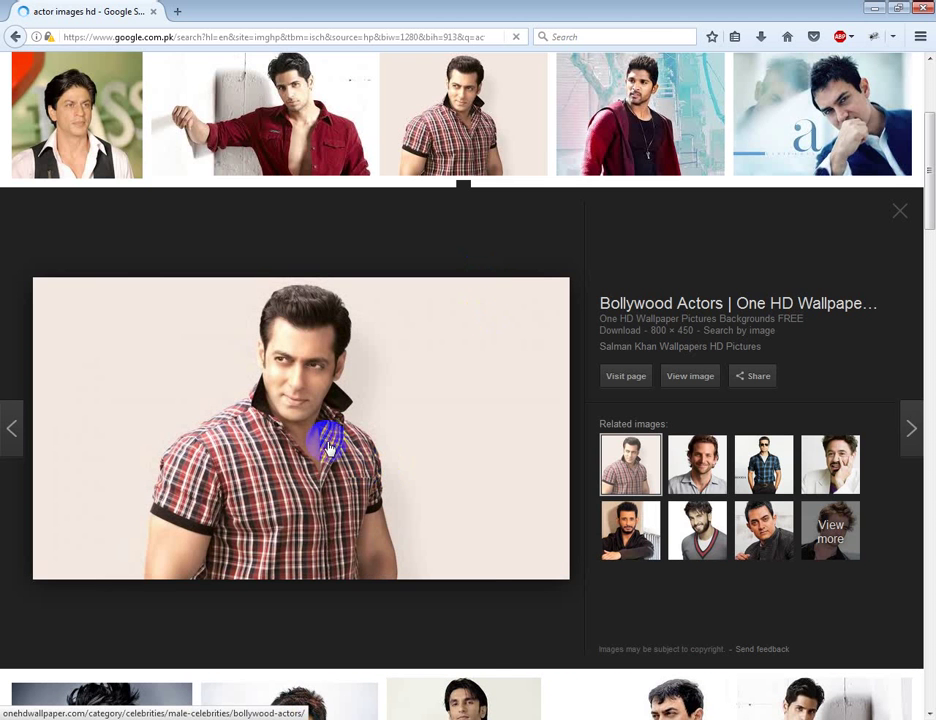
pyautogui.rightClick(319, 401)
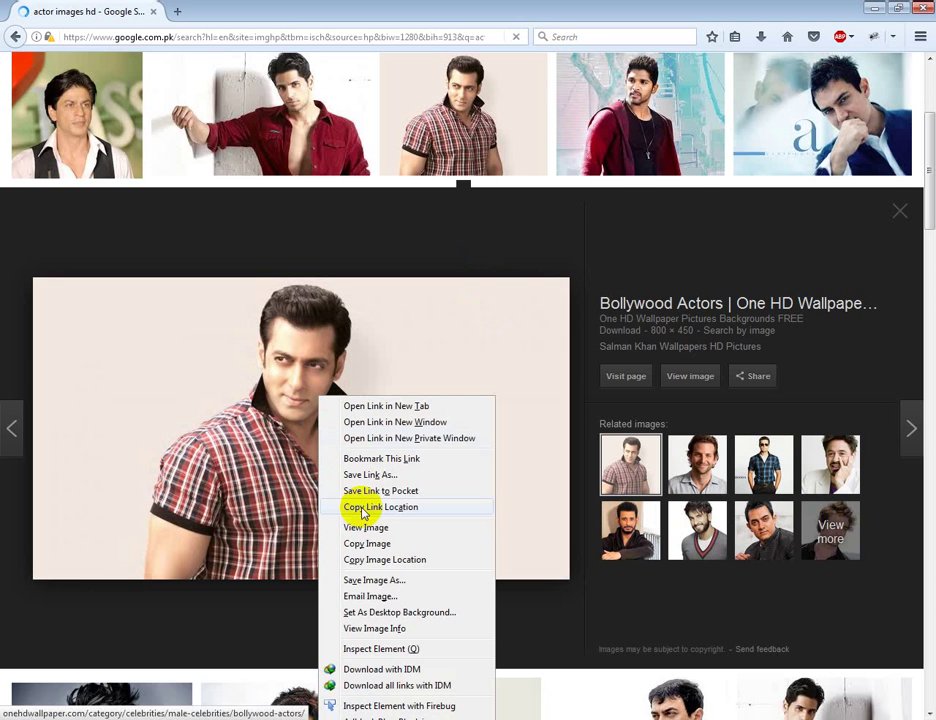
pyautogui.click(392, 586)
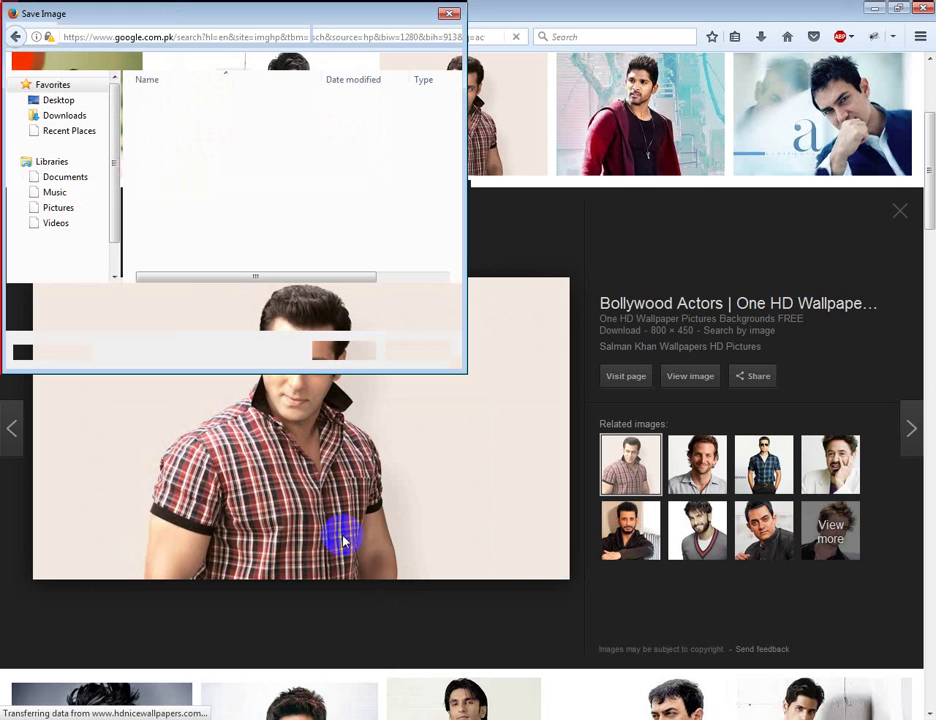
pyautogui.click(70, 211)
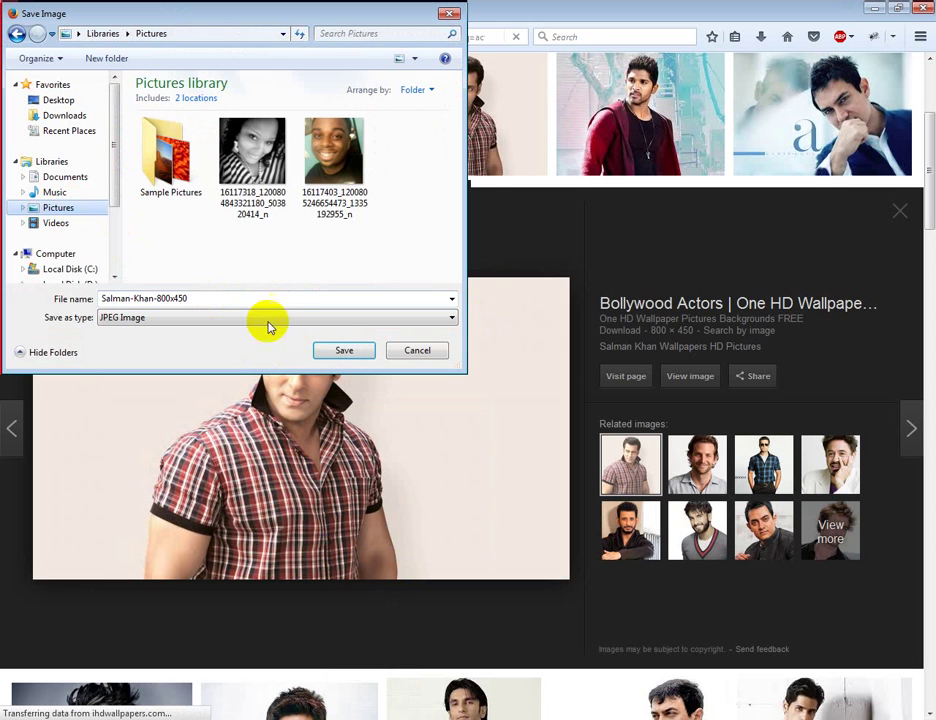
pyautogui.click(341, 351)
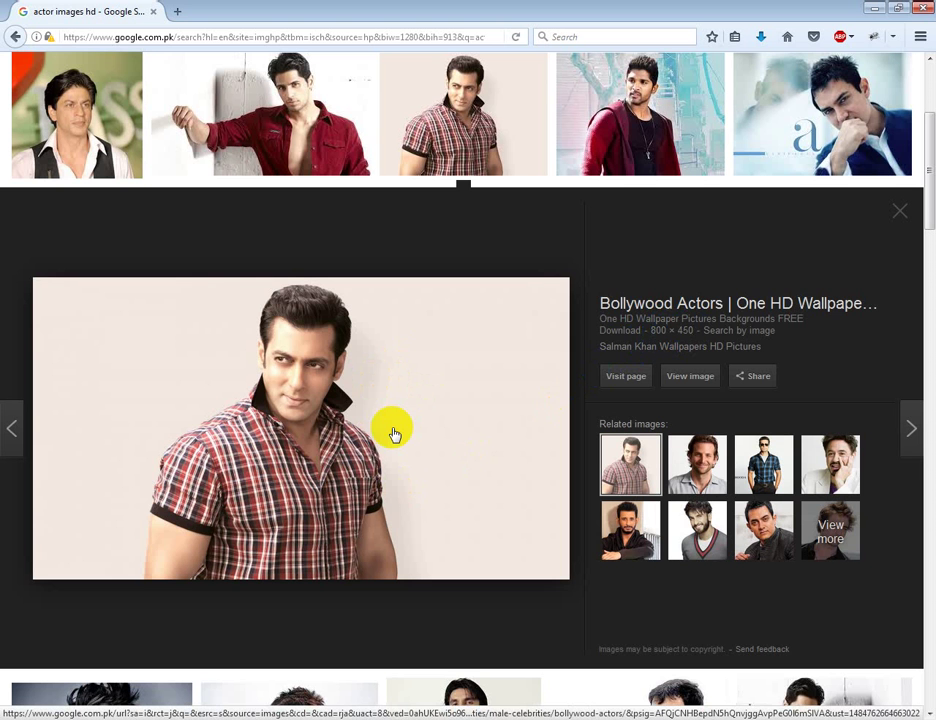
# Switch to Photoshop and create a new transparent RGB document of 500 x 500 pixels at 300 pixels/inch.
pyautogui.click(268, 719)
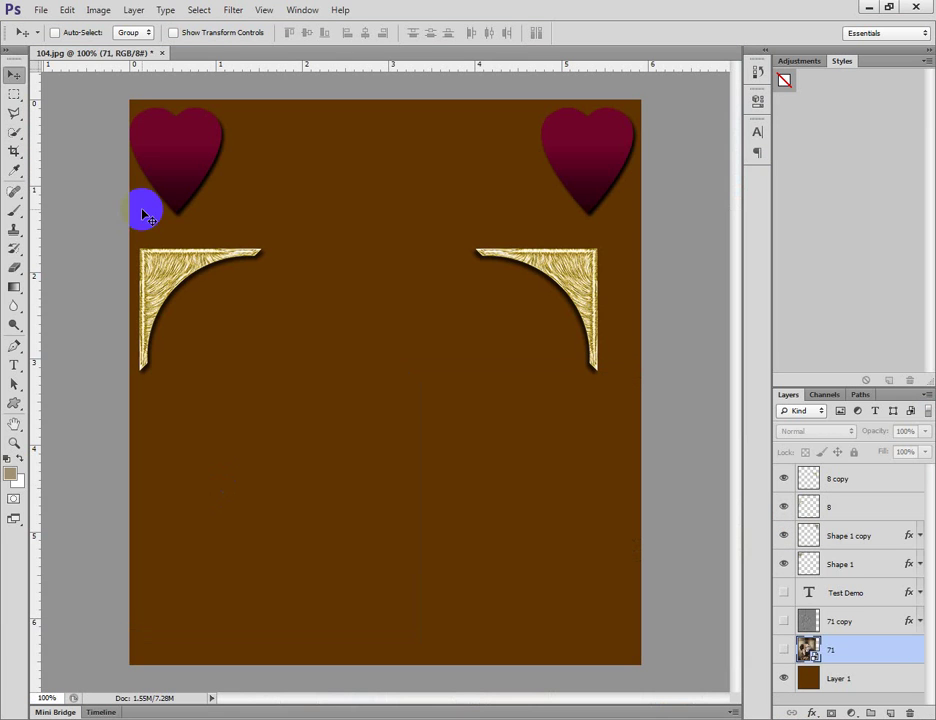
pyautogui.click(42, 12)
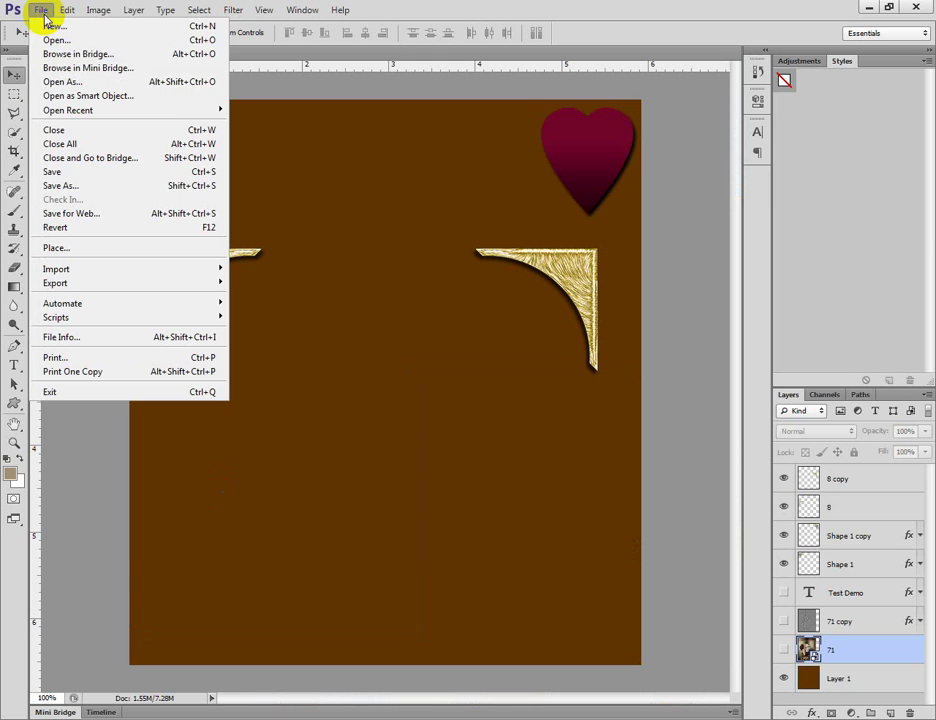
pyautogui.click(74, 29)
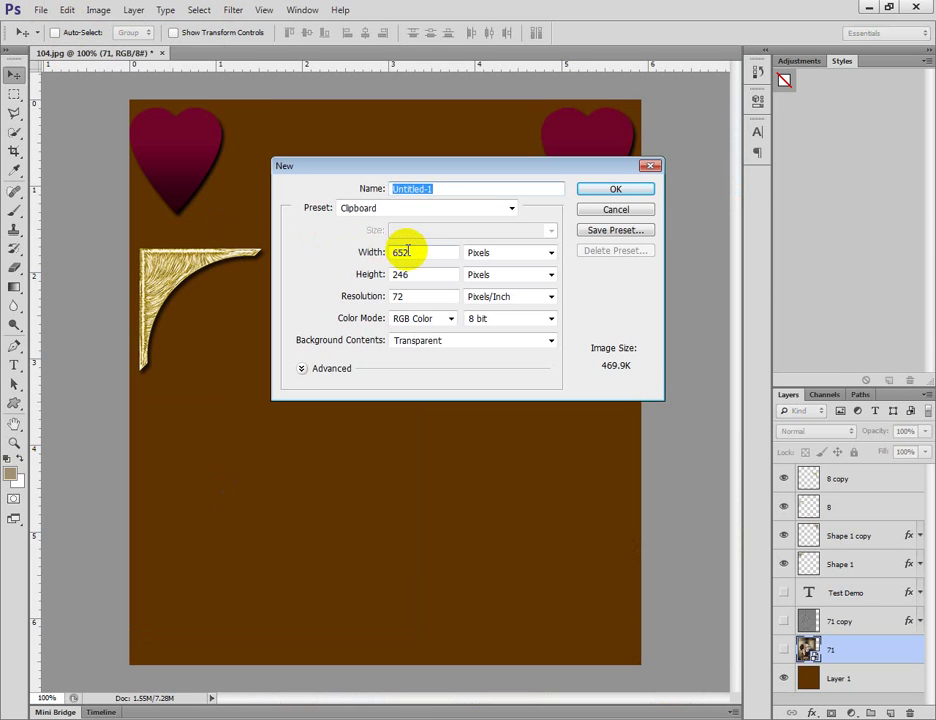
pyautogui.moveTo(412, 253); pyautogui.dragTo(387, 253)
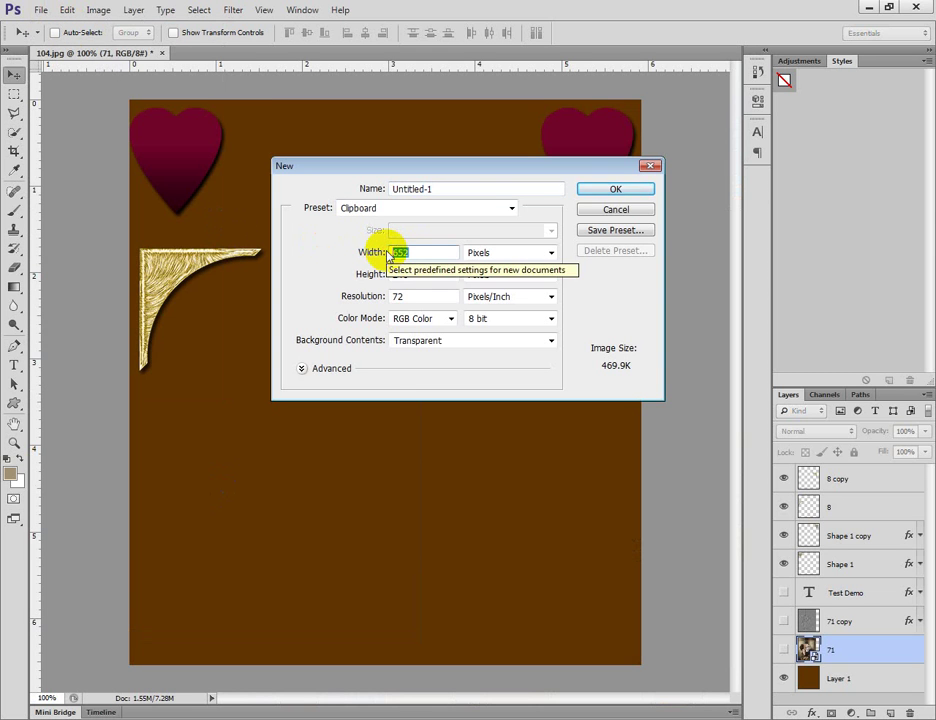
pyautogui.write('500')
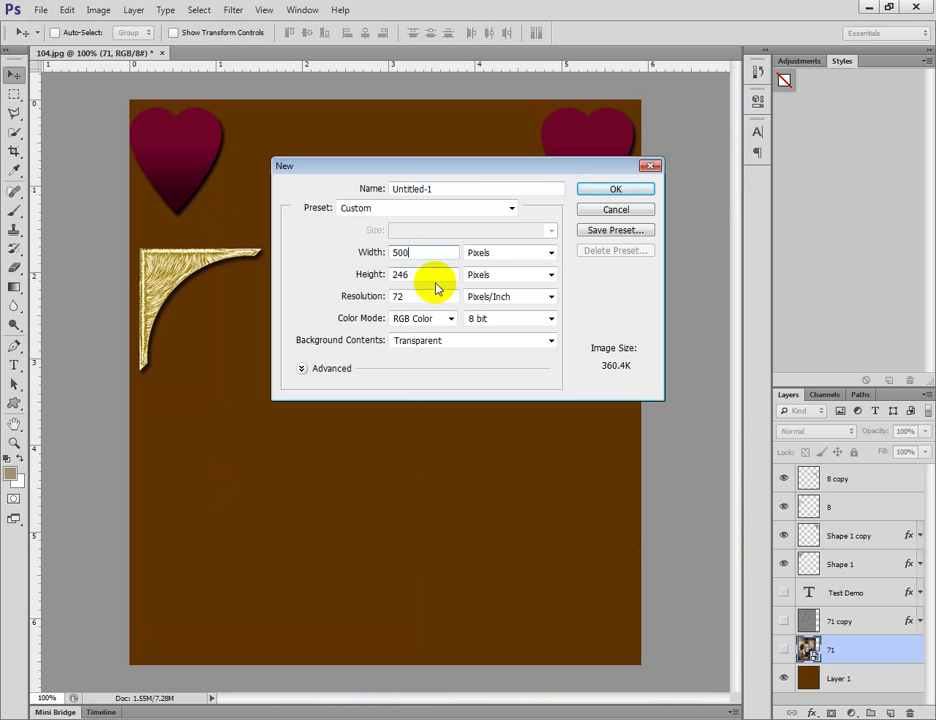
pyautogui.moveTo(432, 274); pyautogui.dragTo(399, 277)
pyautogui.write('500')
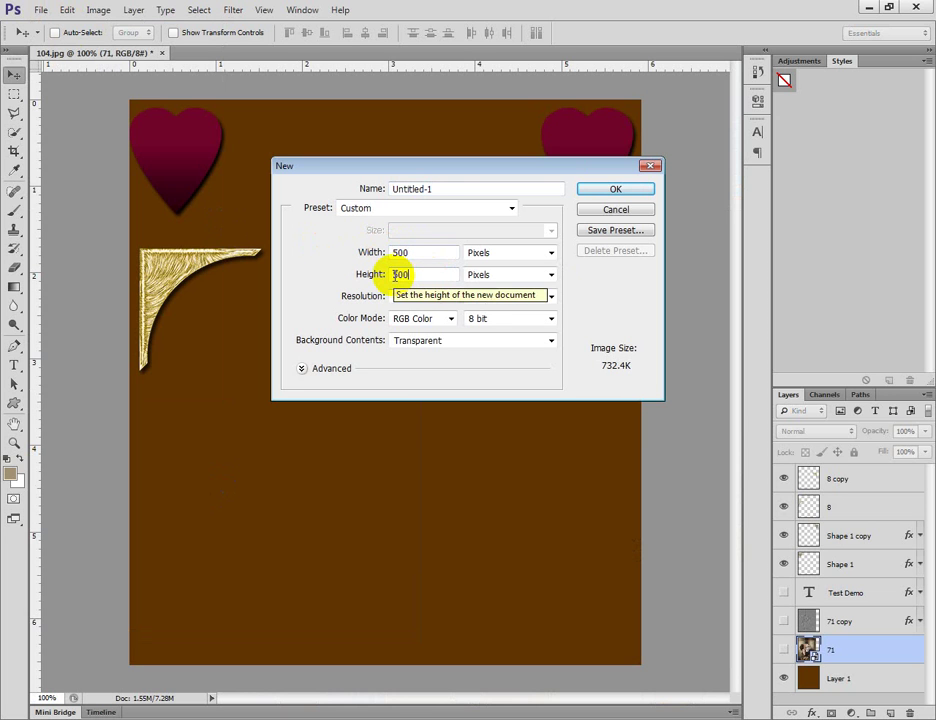
pyautogui.press('Tab')
pyautogui.press('Tab')
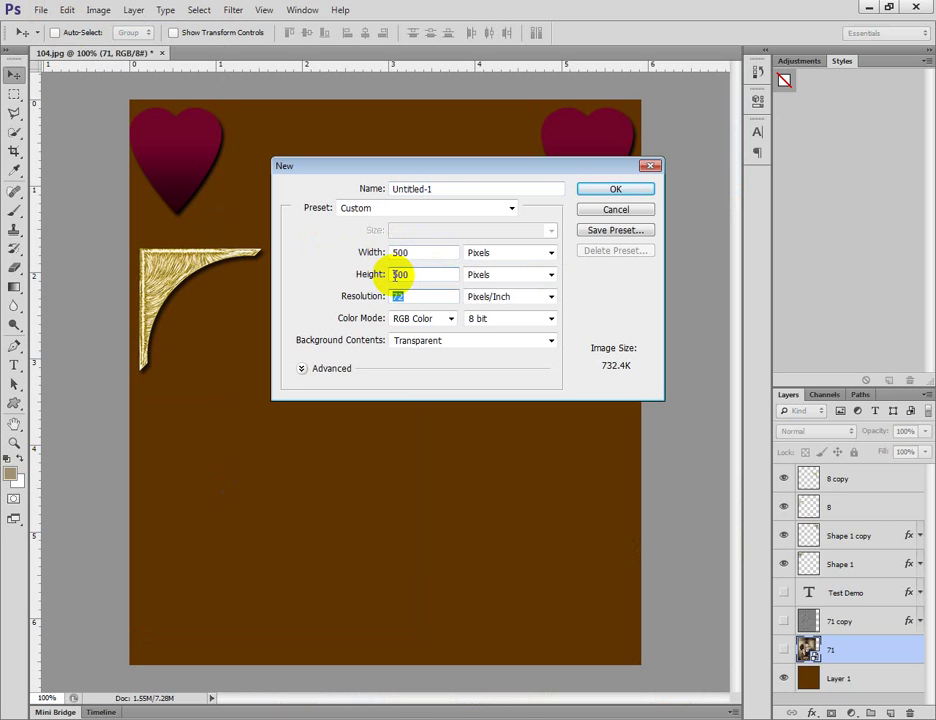
pyautogui.write('300')
pyautogui.press('Return')
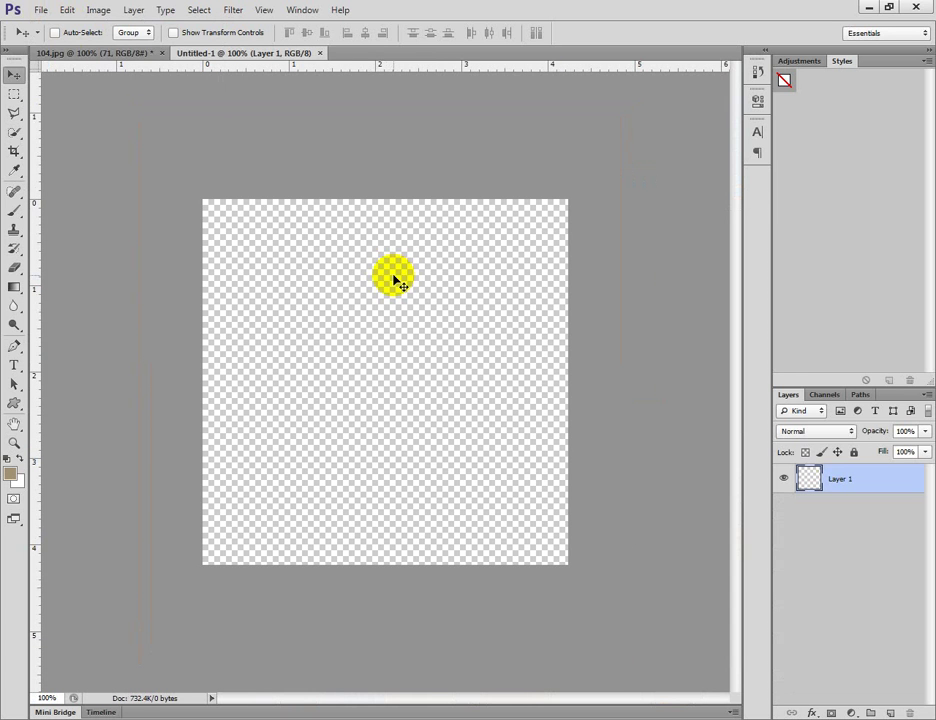
# Open the downloaded image Salman-Khan-800x450.jpg from the Pictures library.
pyautogui.click(37, 14)
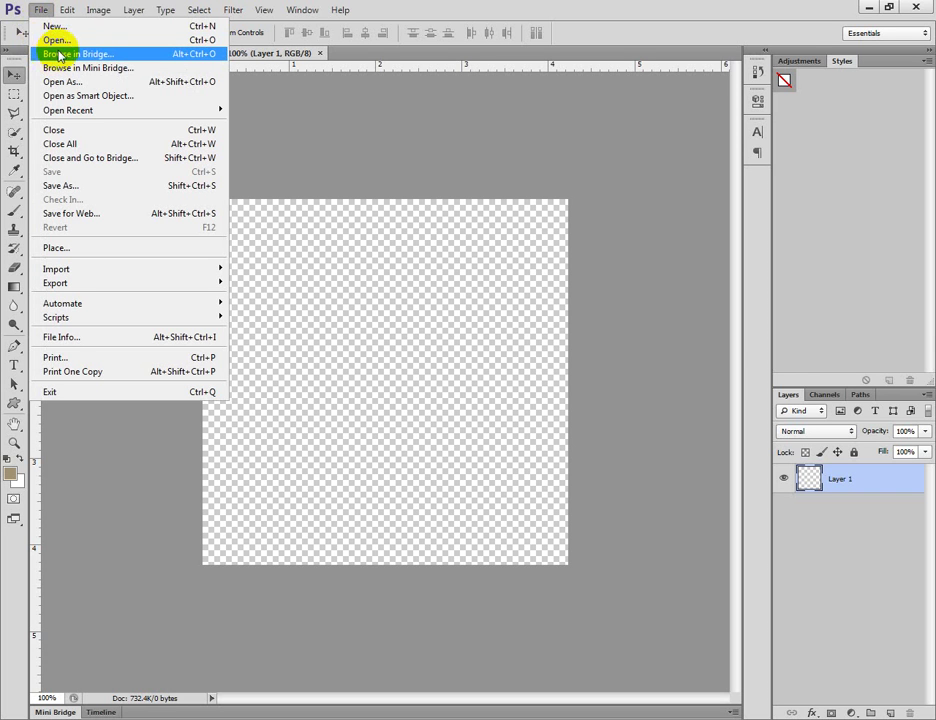
pyautogui.click(56, 40)
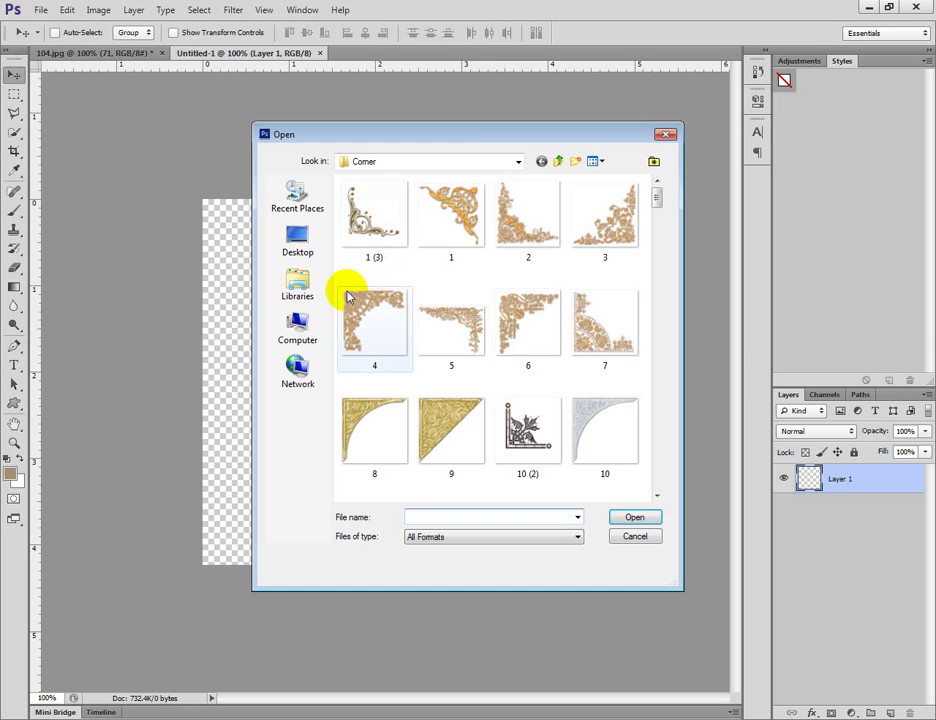
pyautogui.click(294, 287)
pyautogui.doubleClick(413, 242)
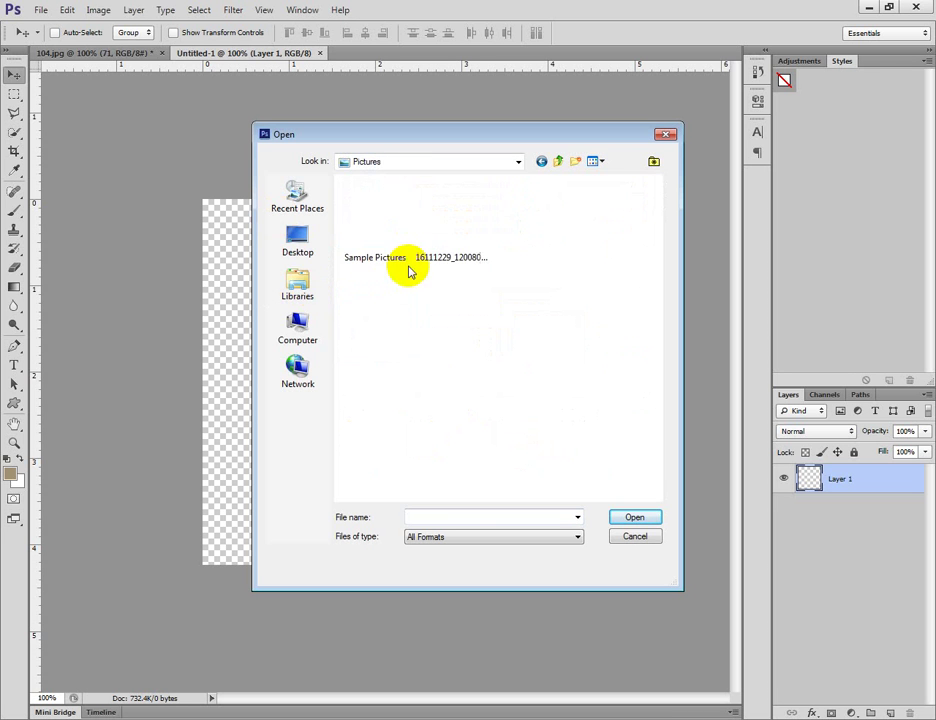
pyautogui.click(430, 338)
pyautogui.click(620, 518)
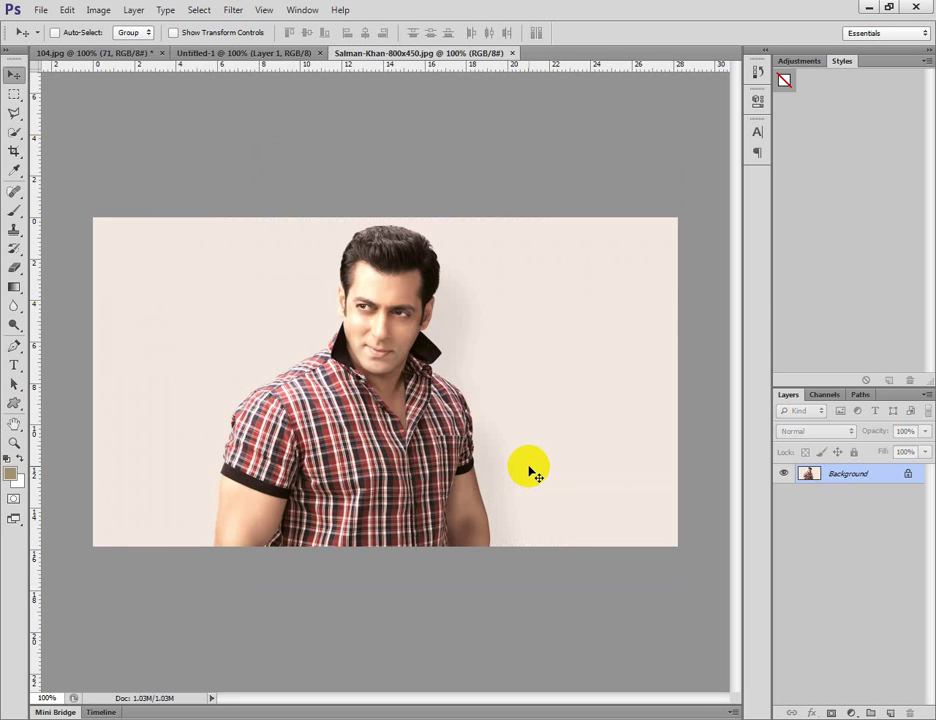
# Select the man's whole figure, including hair, collar, shirt and both arms, with the Quick Selection tool.
pyautogui.click(20, 136)
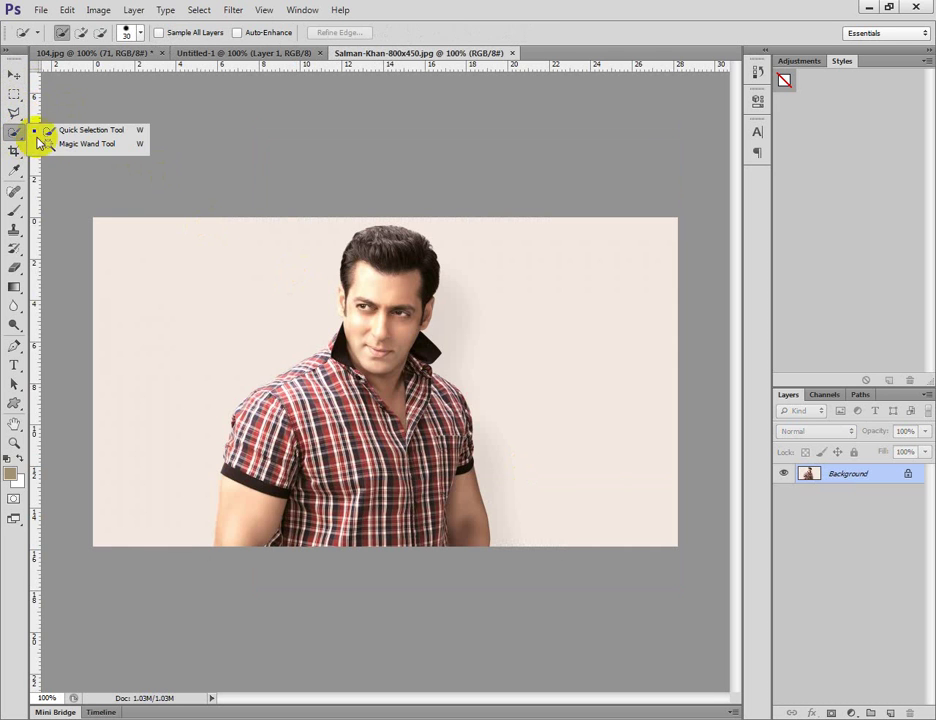
pyautogui.click(96, 133)
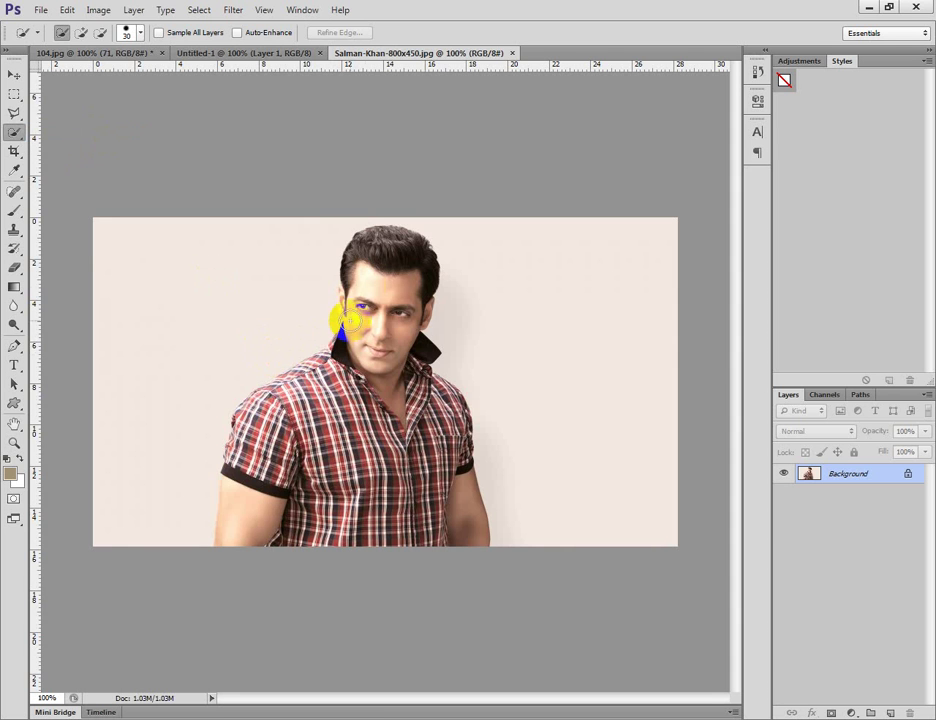
pyautogui.click(367, 243)
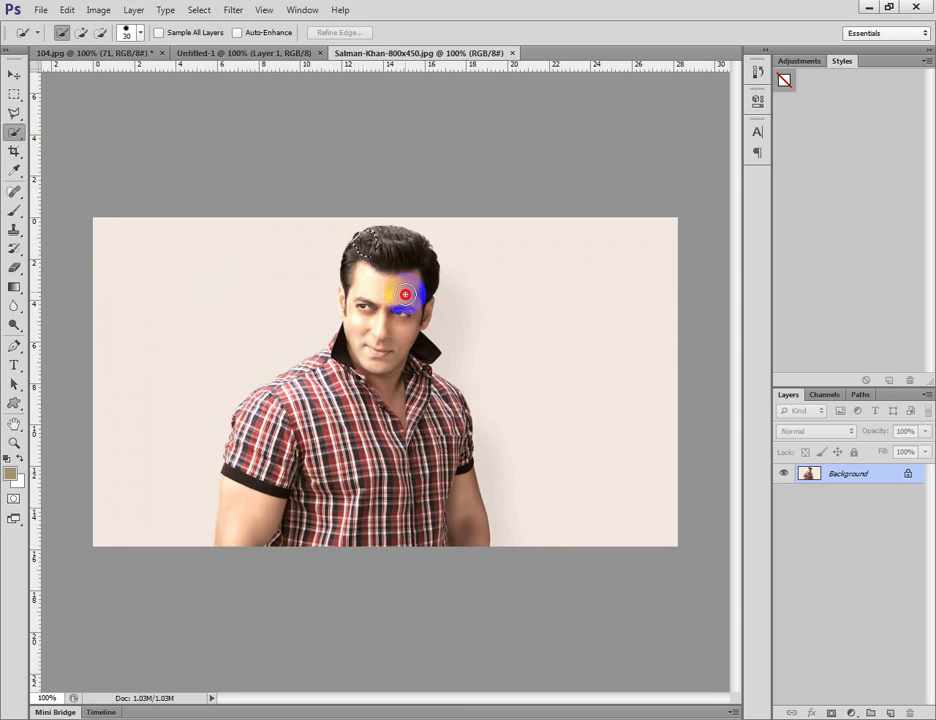
pyautogui.moveTo(405, 298); pyautogui.dragTo(394, 524)
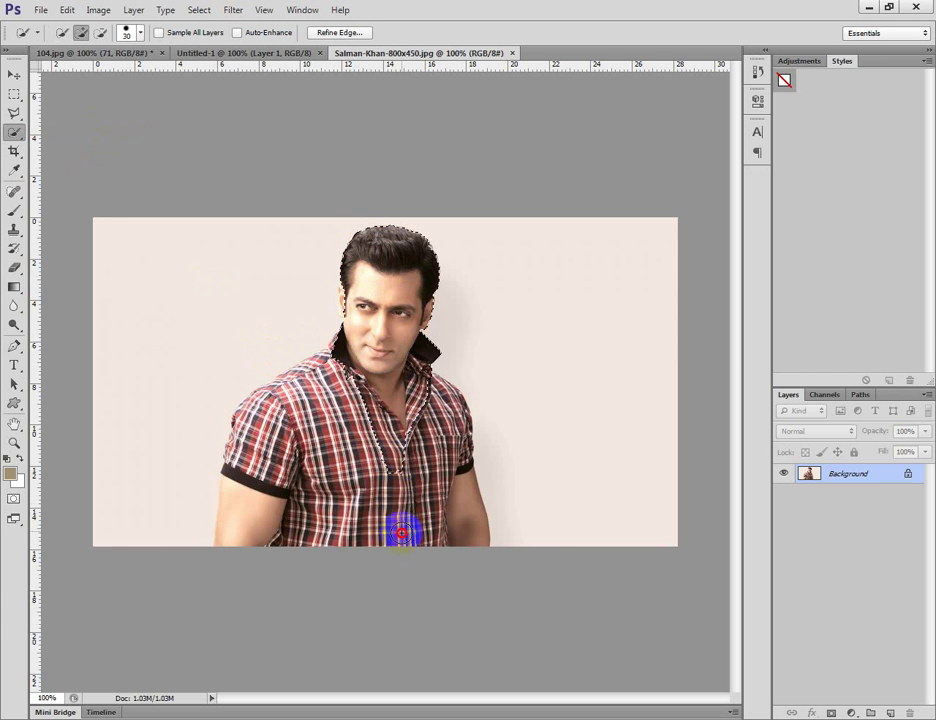
pyautogui.moveTo(335, 538)
pyautogui.mouseDown()
pyautogui.moveTo(297, 481)
pyautogui.moveTo(295, 405)
pyautogui.moveTo(260, 425)
pyautogui.moveTo(250, 446)
pyautogui.moveTo(238, 532)
pyautogui.moveTo(261, 417)
pyautogui.moveTo(254, 406)
pyautogui.moveTo(247, 414)
pyautogui.moveTo(331, 365)
pyautogui.moveTo(352, 338)
pyautogui.moveTo(328, 364)
pyautogui.moveTo(265, 394)
pyautogui.moveTo(347, 384)
pyautogui.moveTo(358, 552)
pyautogui.moveTo(337, 527)
pyautogui.mouseUp()
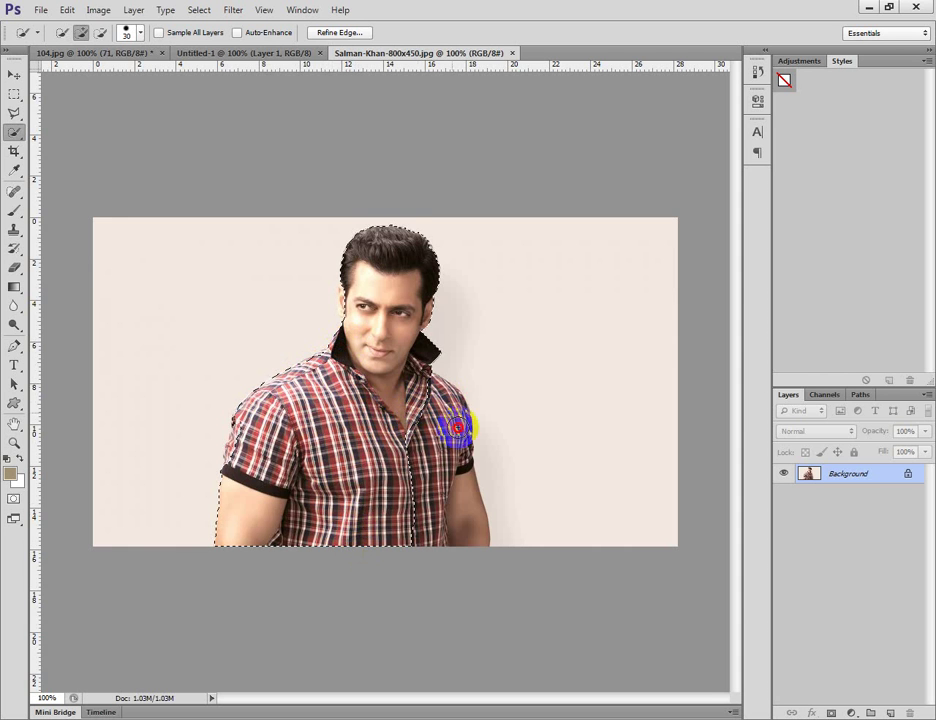
pyautogui.moveTo(457, 428)
pyautogui.mouseDown()
pyautogui.moveTo(476, 538)
pyautogui.moveTo(440, 396)
pyautogui.mouseUp()
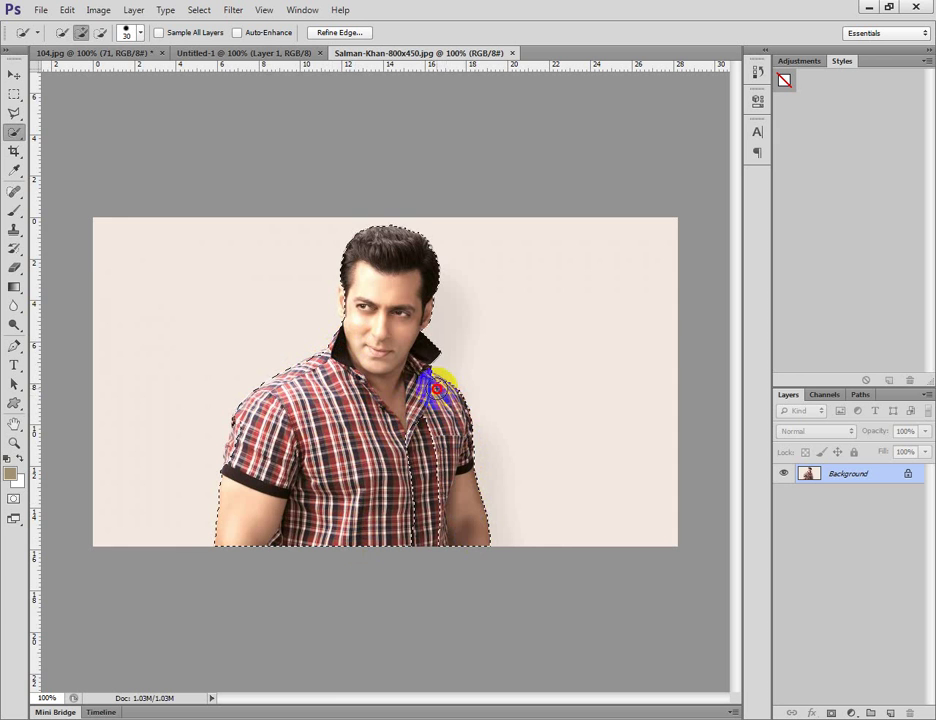
pyautogui.moveTo(425, 388)
pyautogui.mouseDown()
pyautogui.moveTo(425, 472)
pyautogui.moveTo(439, 548)
pyautogui.mouseUp()
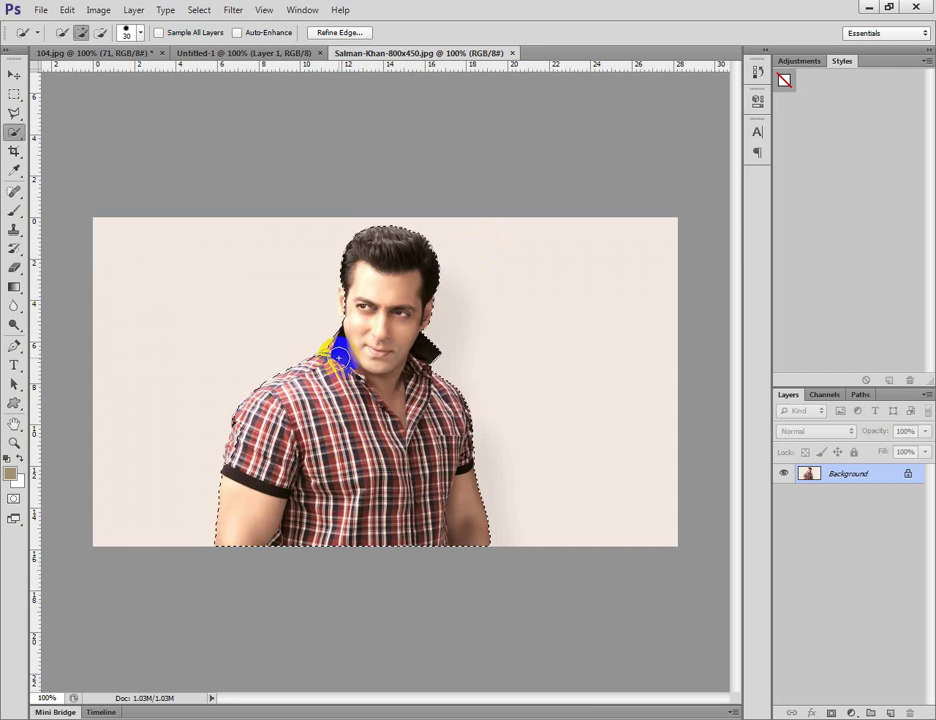
pyautogui.moveTo(412, 374); pyautogui.dragTo(424, 342)
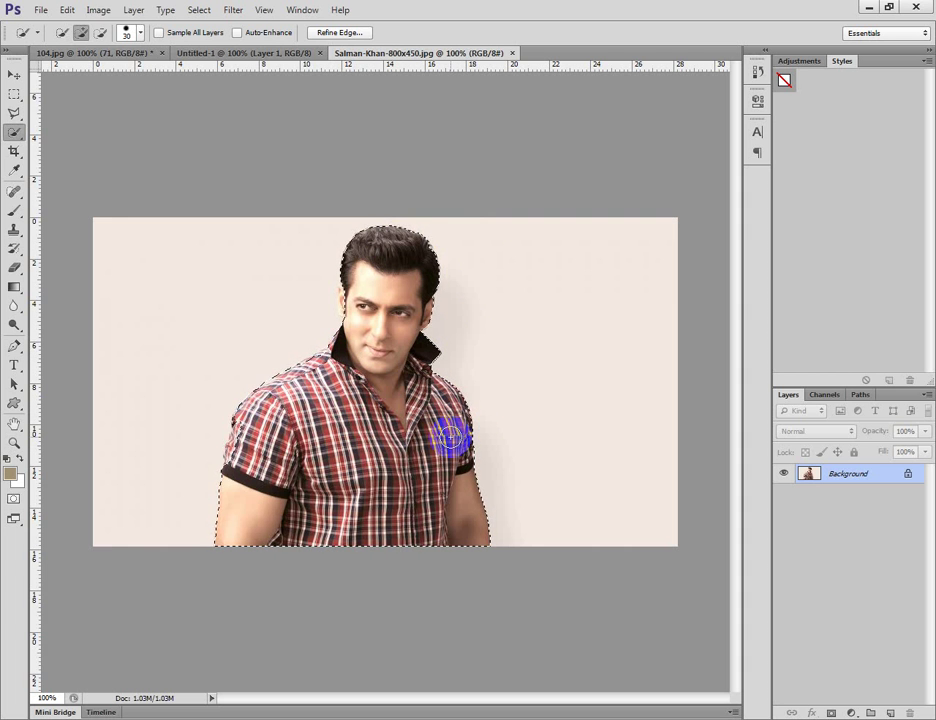
# Toggle Quick Mask mode on and off to inspect the man's selection, ending in Quick Mask mode.
pyautogui.press('q')
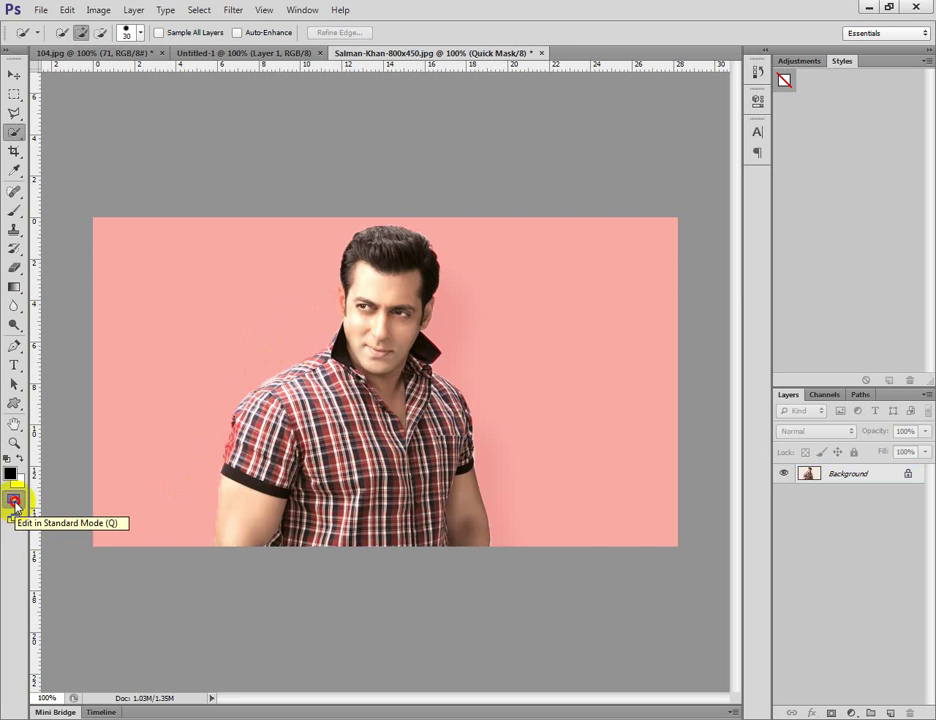
pyautogui.click(13, 498)
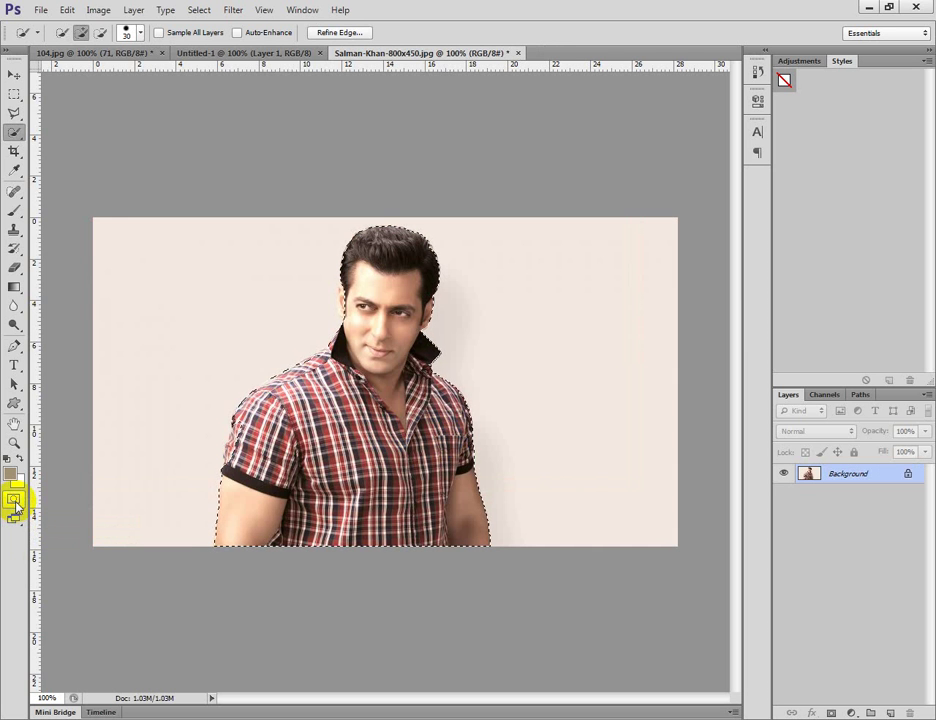
pyautogui.click(13, 500)
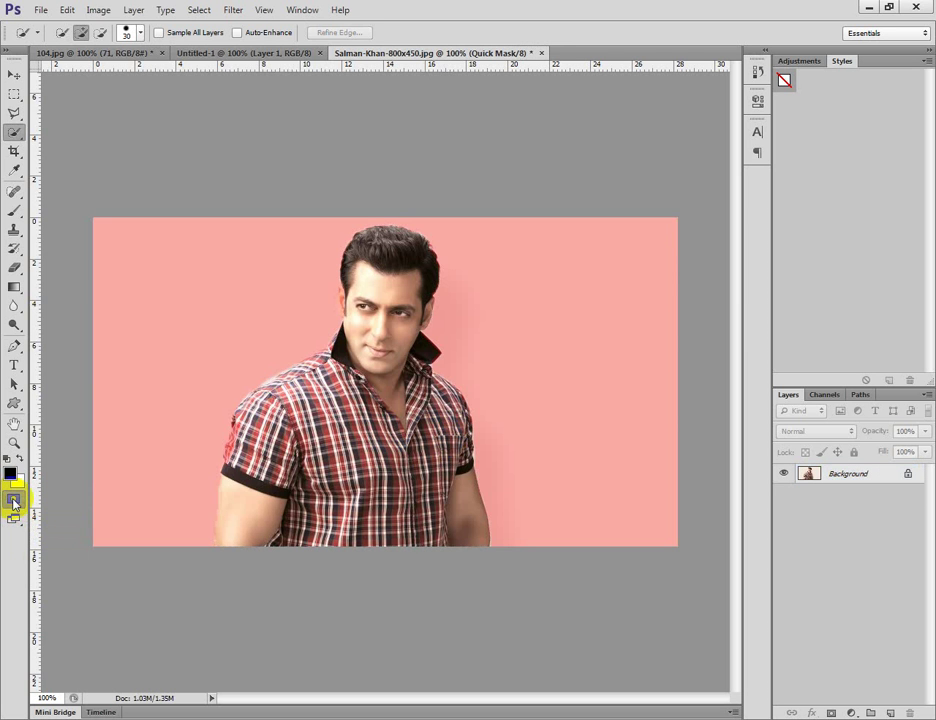
pyautogui.click(13, 500)
pyautogui.click(13, 500)
pyautogui.click(340, 362)
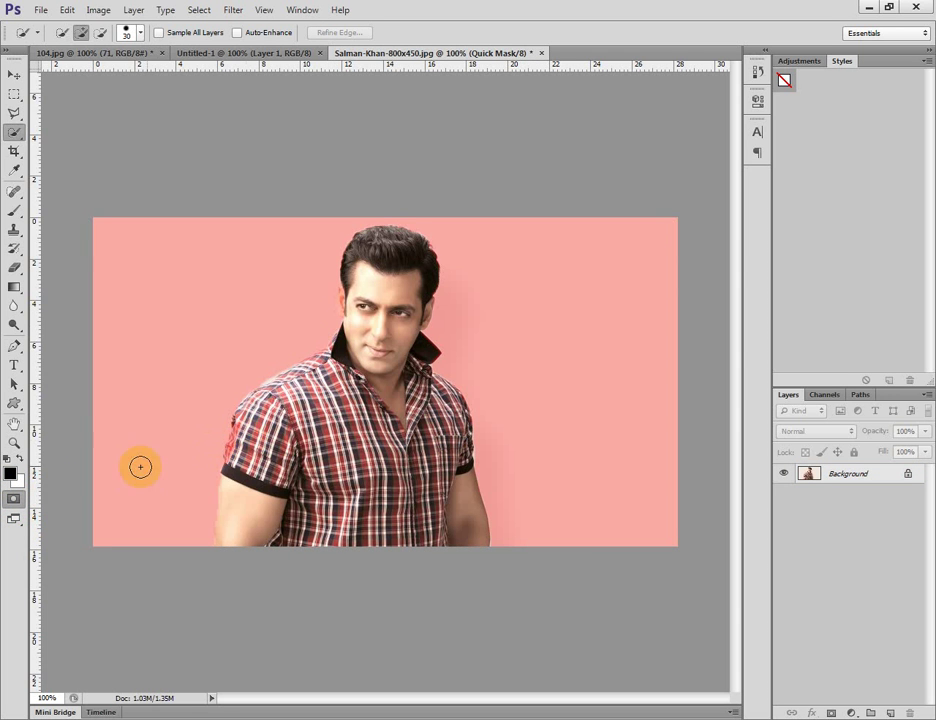
pyautogui.click(184, 459)
# Set up the Eraser with the hard round brush at 100% hardness and 60 px for correcting the mask around the sleeve.
pyautogui.click(14, 442)
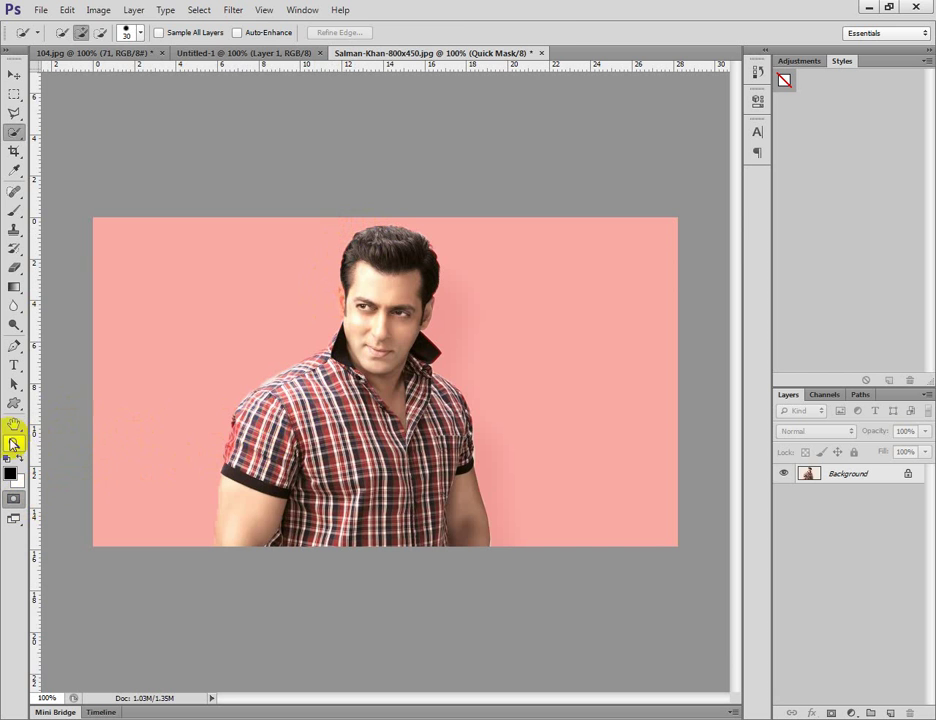
pyautogui.click(219, 435)
pyautogui.click(250, 410)
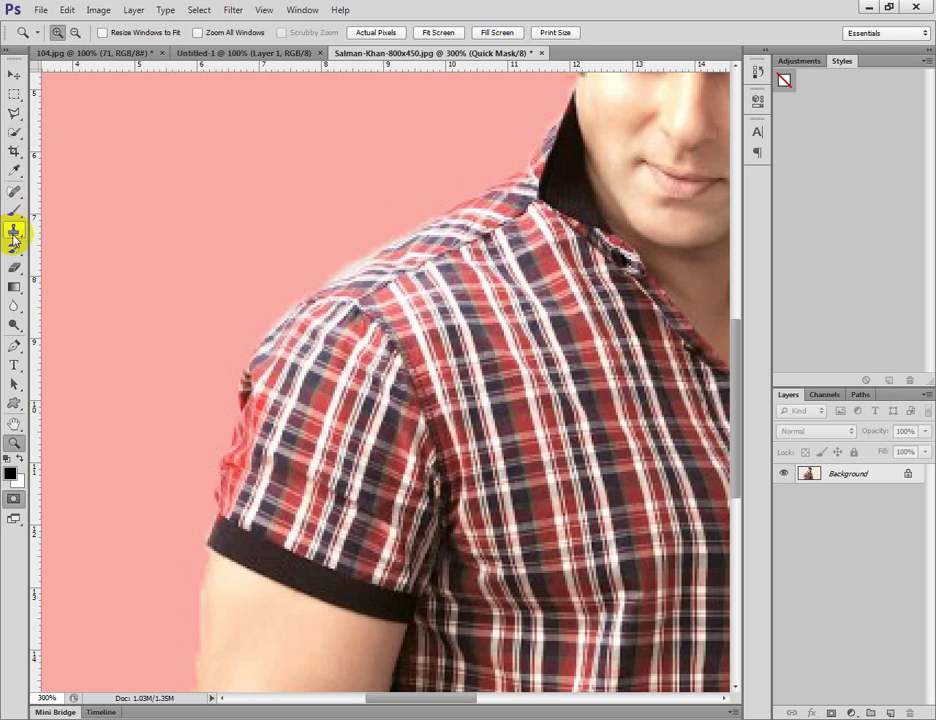
pyautogui.click(14, 267)
pyautogui.moveTo(281, 477)
pyautogui.mouseDown()
pyautogui.moveTo(347, 482)
pyautogui.moveTo(353, 461)
pyautogui.moveTo(337, 508)
pyautogui.mouseUp()
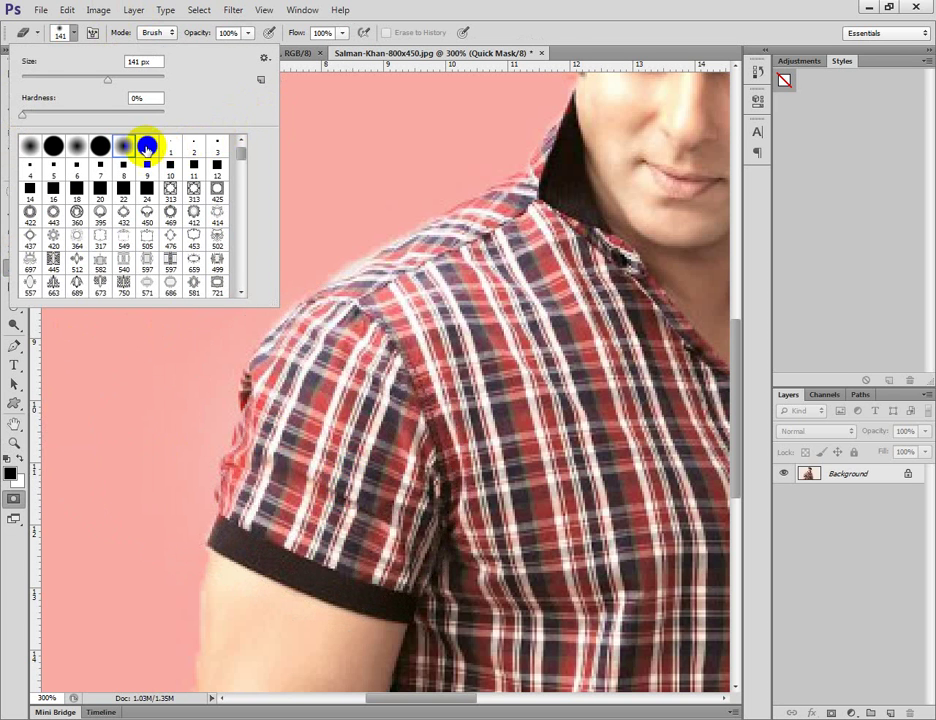
pyautogui.click(147, 150)
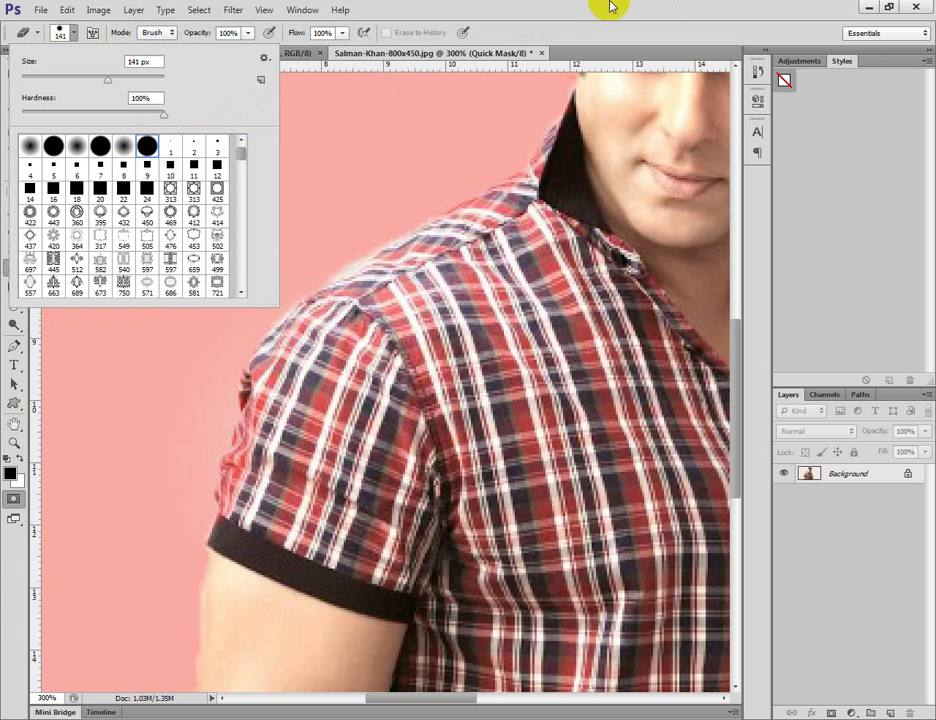
pyautogui.click(669, 10)
pyautogui.press('[')
pyautogui.press('[')
pyautogui.press('[')
pyautogui.press('[')
pyautogui.press('[')
pyautogui.press('[')
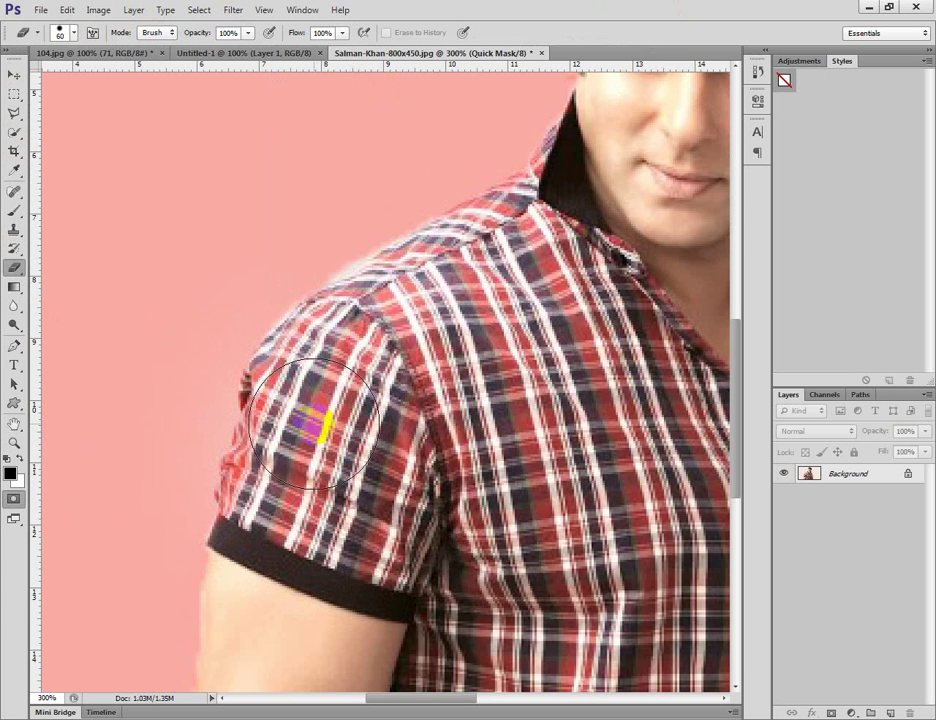
# Erase the leftover red mask along the sleeve edge and from the collar down the shoulder, checking the resulting selection outline in between.
pyautogui.moveTo(311, 430); pyautogui.dragTo(281, 500)
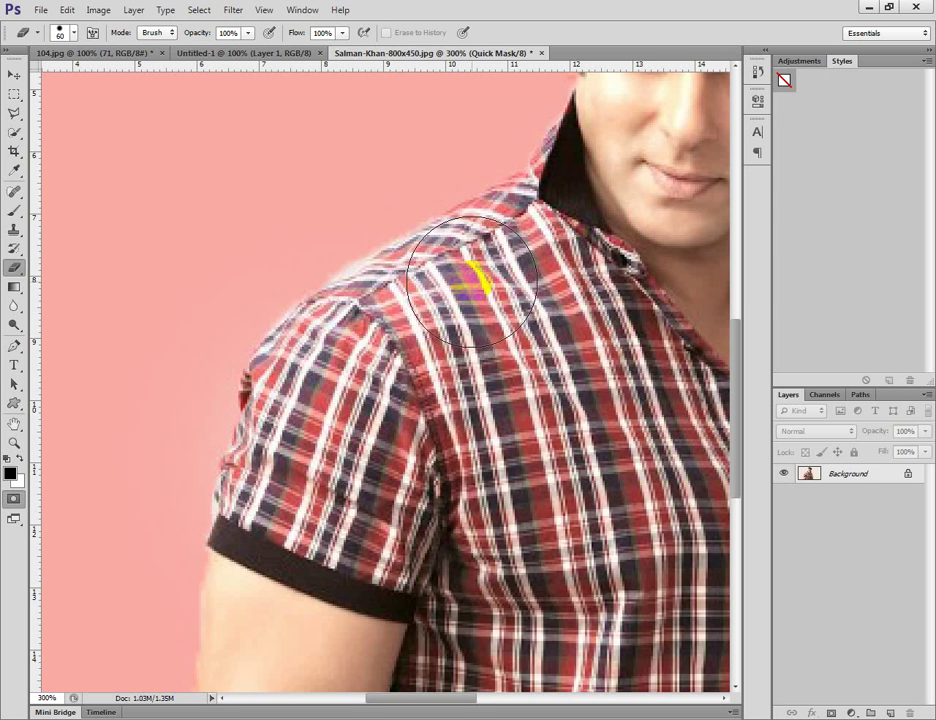
pyautogui.press('q')
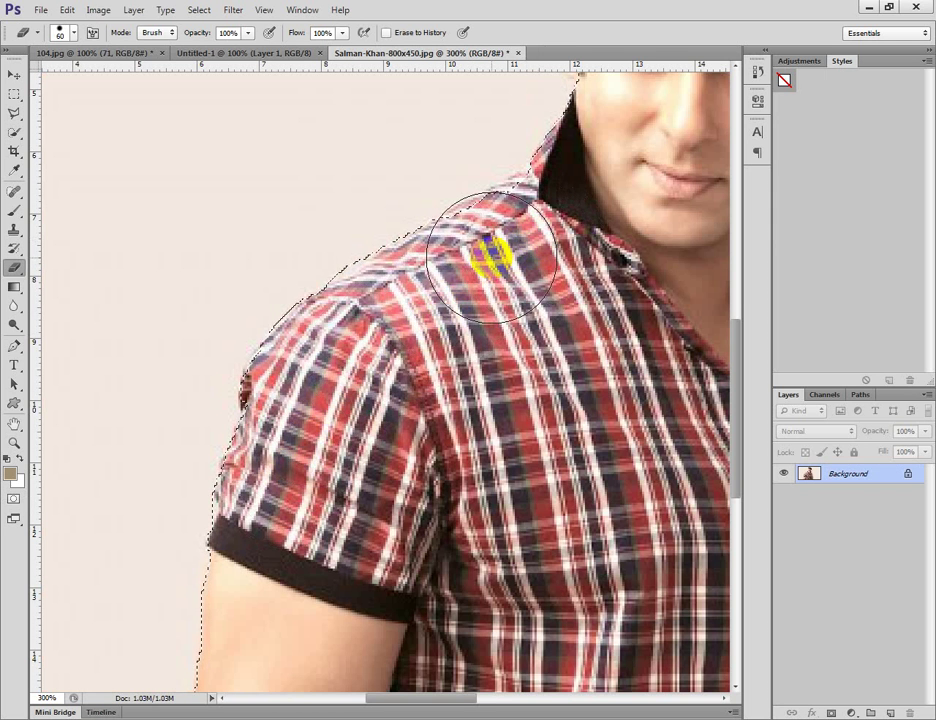
pyautogui.press('q')
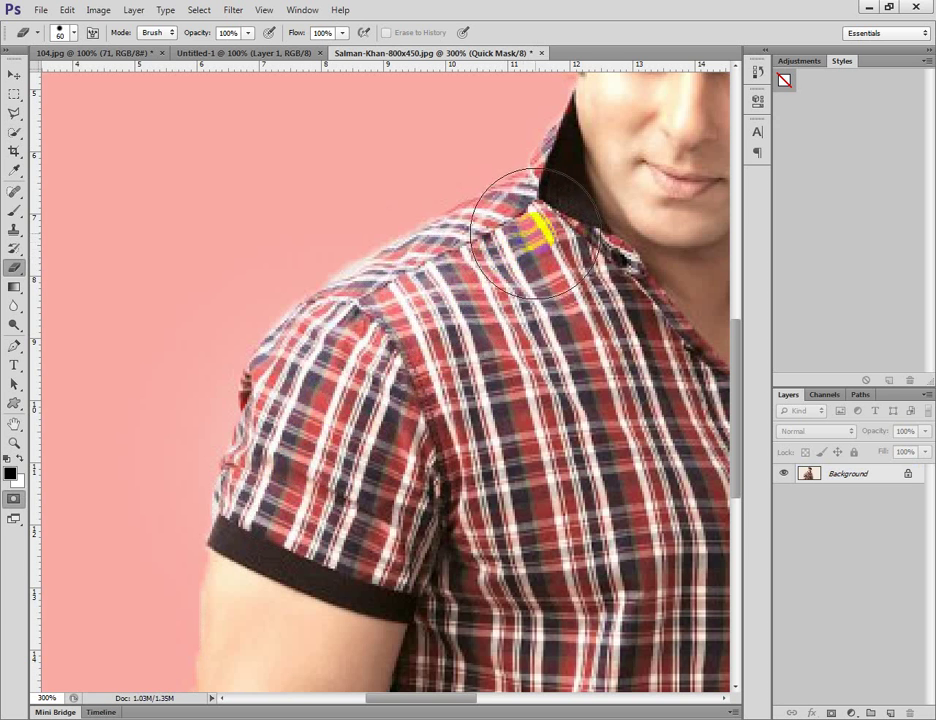
pyautogui.moveTo(557, 213)
pyautogui.mouseDown()
pyautogui.moveTo(460, 280)
pyautogui.moveTo(526, 242)
pyautogui.moveTo(612, 171)
pyautogui.moveTo(578, 225)
pyautogui.moveTo(366, 373)
pyautogui.moveTo(356, 405)
pyautogui.moveTo(308, 405)
pyautogui.mouseUp()
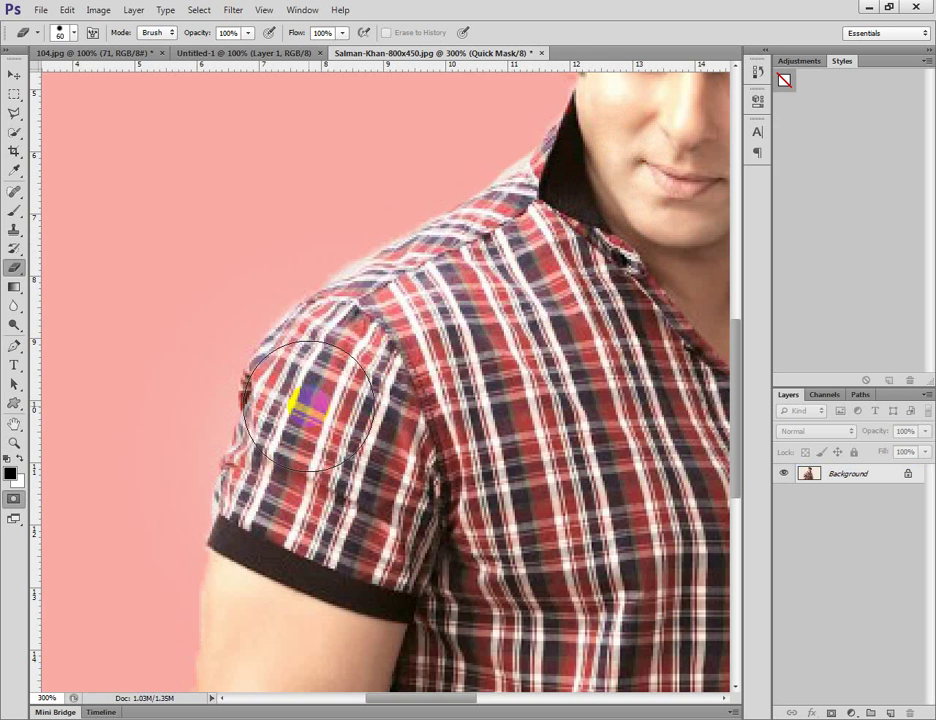
# Exit Quick Mask mode to turn the corrected mask back into a selection of the man.
pyautogui.press('z')
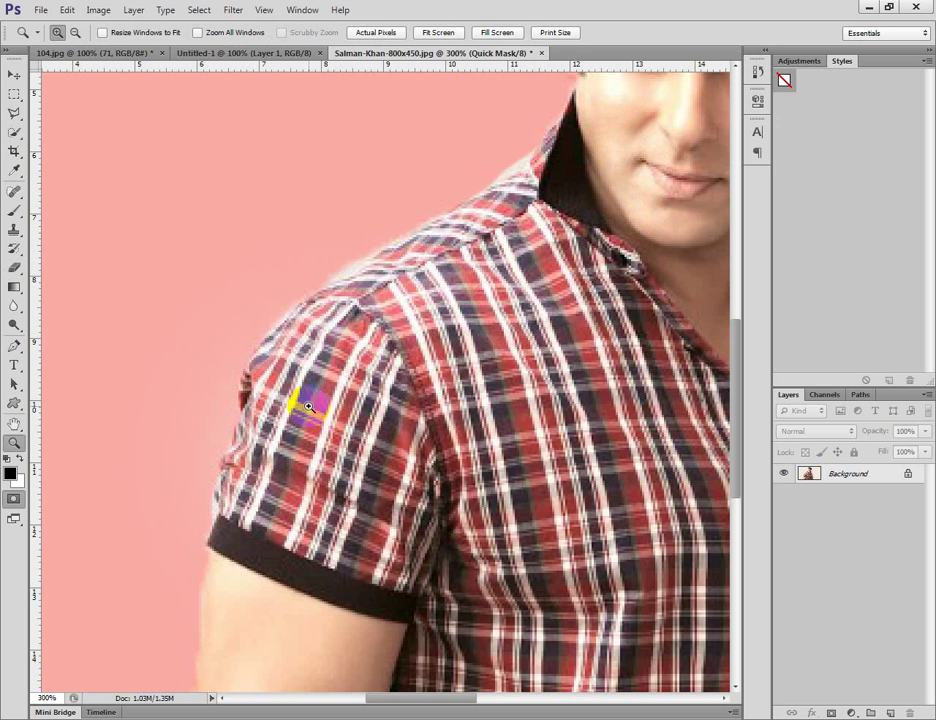
pyautogui.click(390, 36)
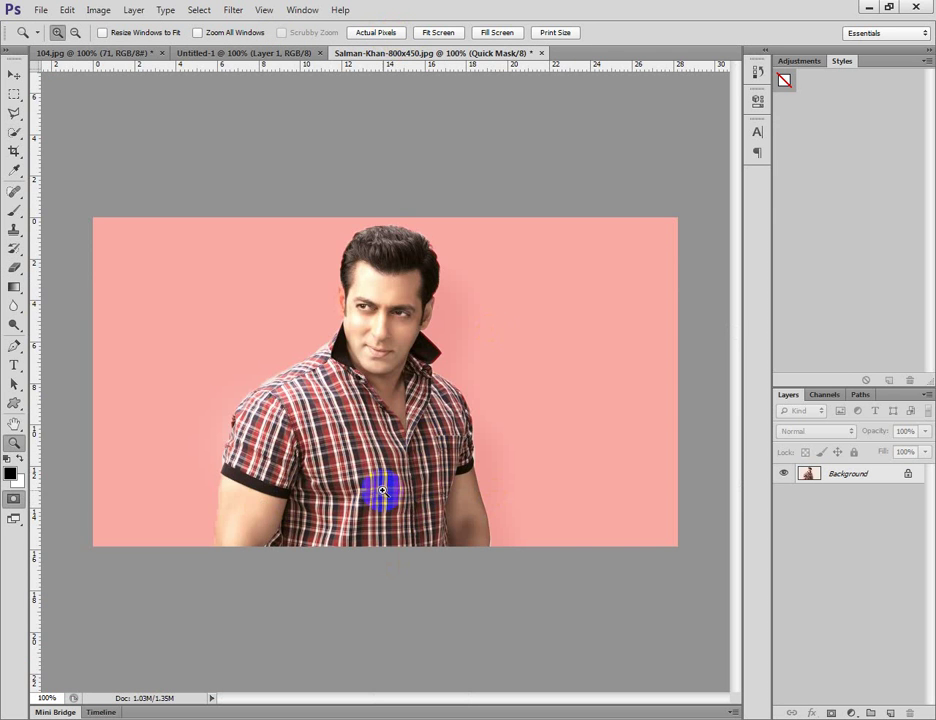
pyautogui.click(13, 498)
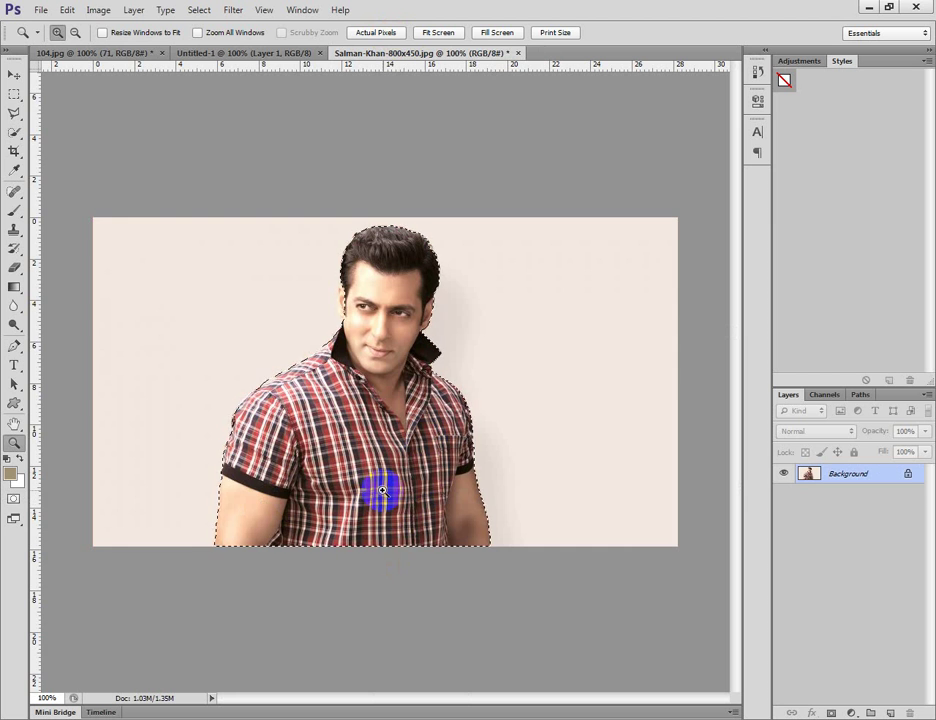
pyautogui.click(12, 76)
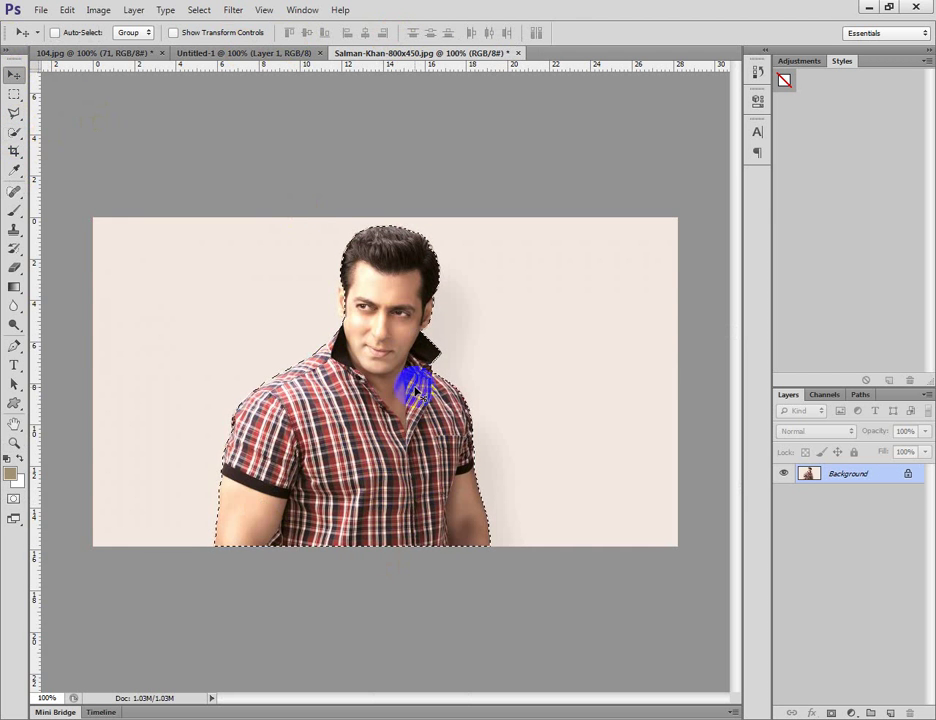
pyautogui.click(15, 136)
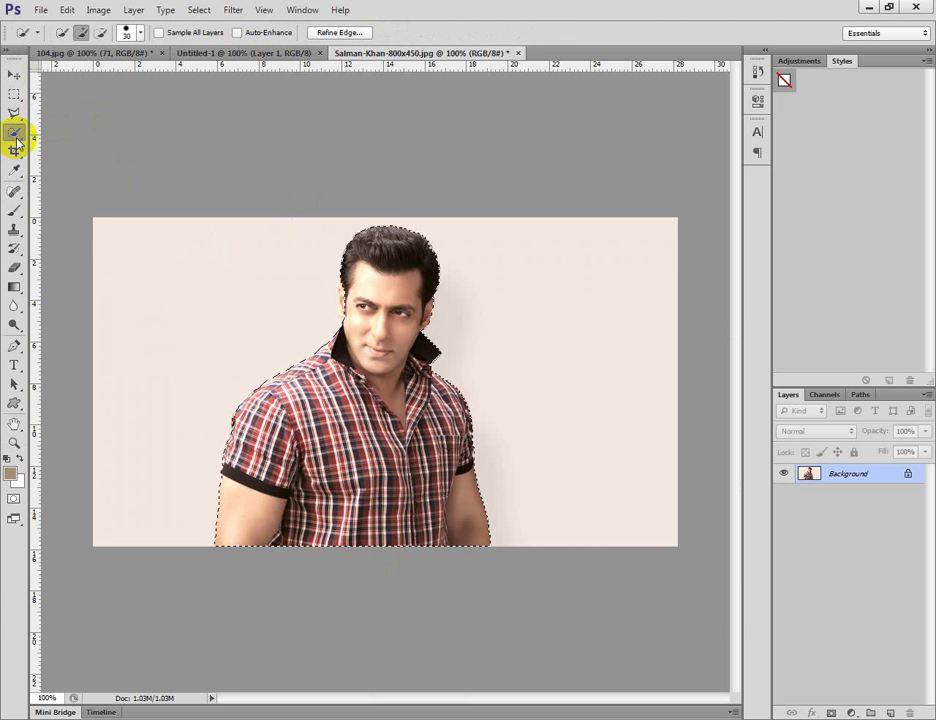
pyautogui.click(361, 38)
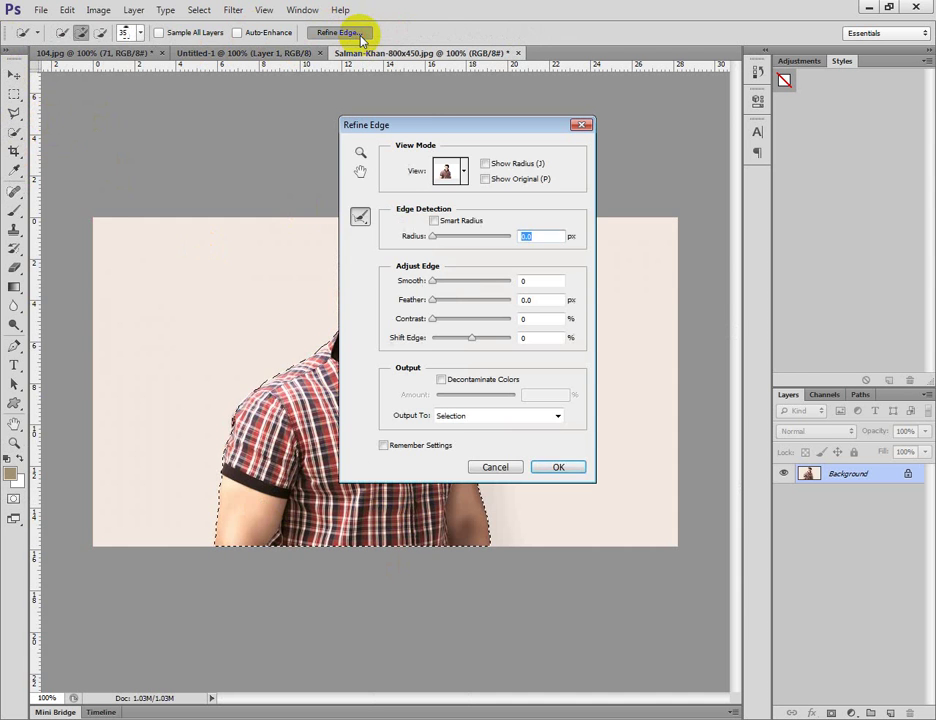
pyautogui.moveTo(451, 128); pyautogui.dragTo(685, 129)
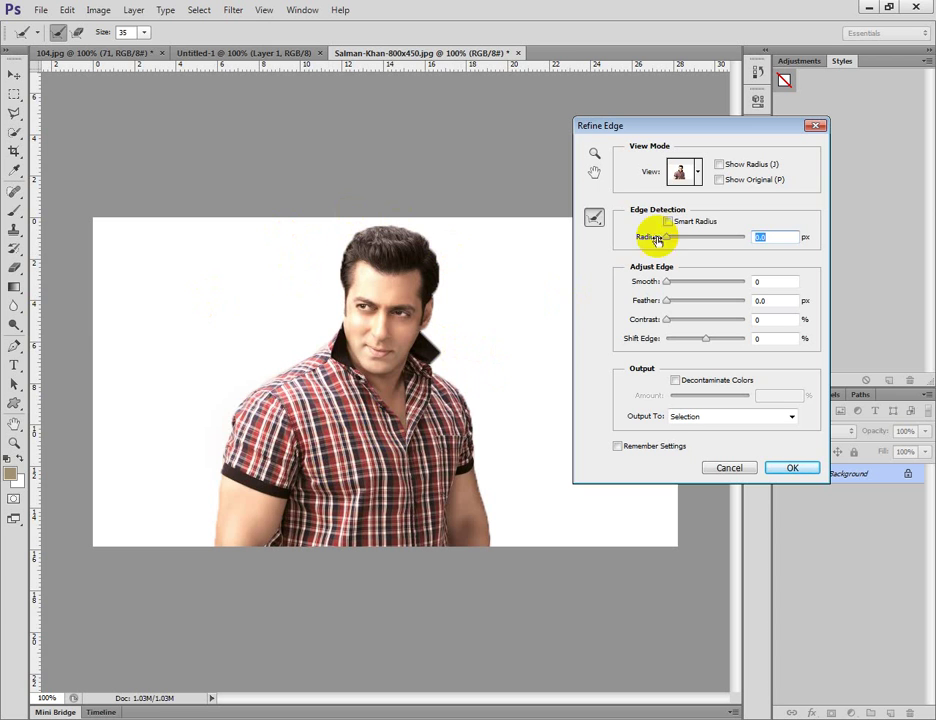
pyautogui.click(700, 174)
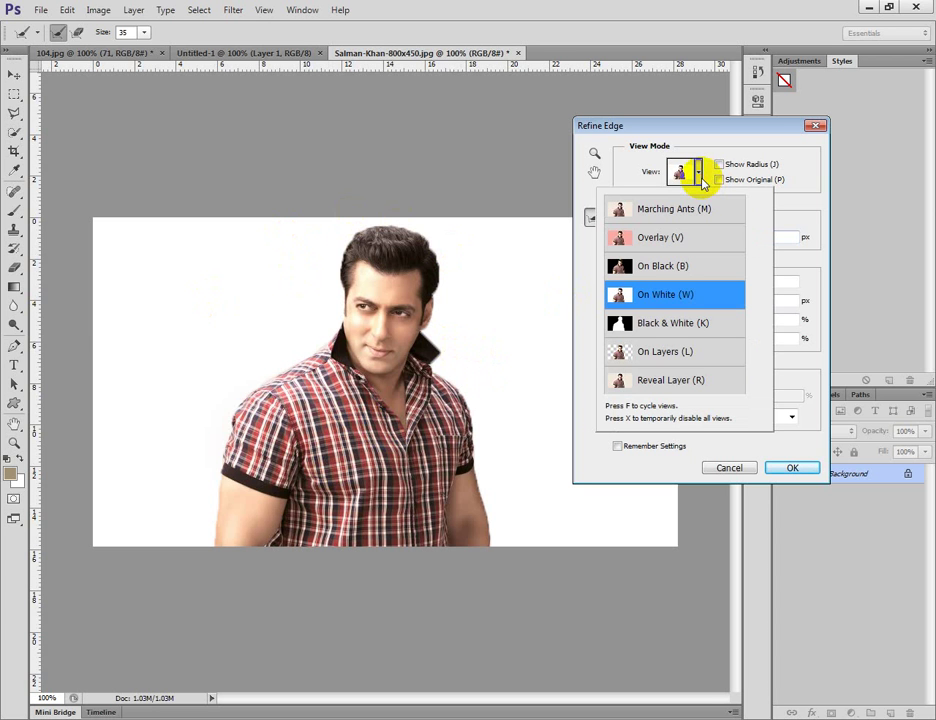
pyautogui.click(681, 363)
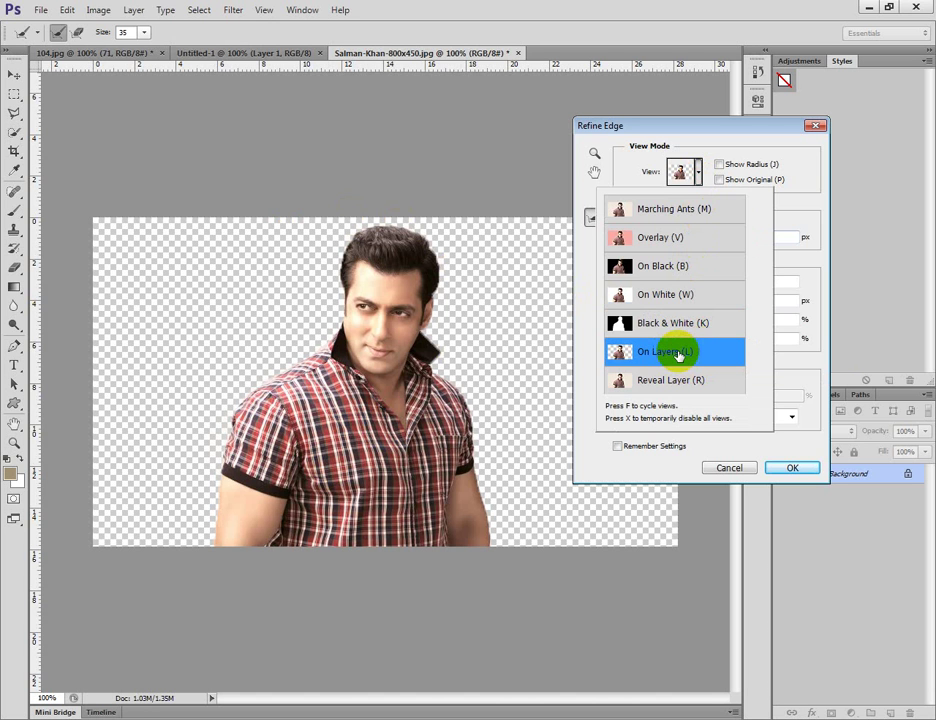
pyautogui.click(810, 203)
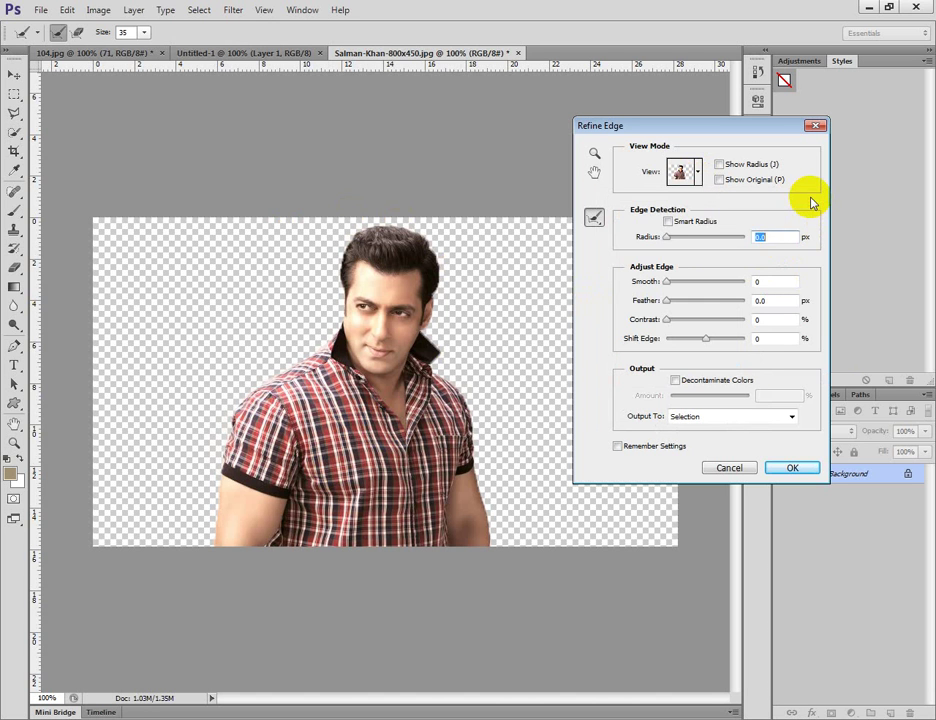
pyautogui.click(705, 221)
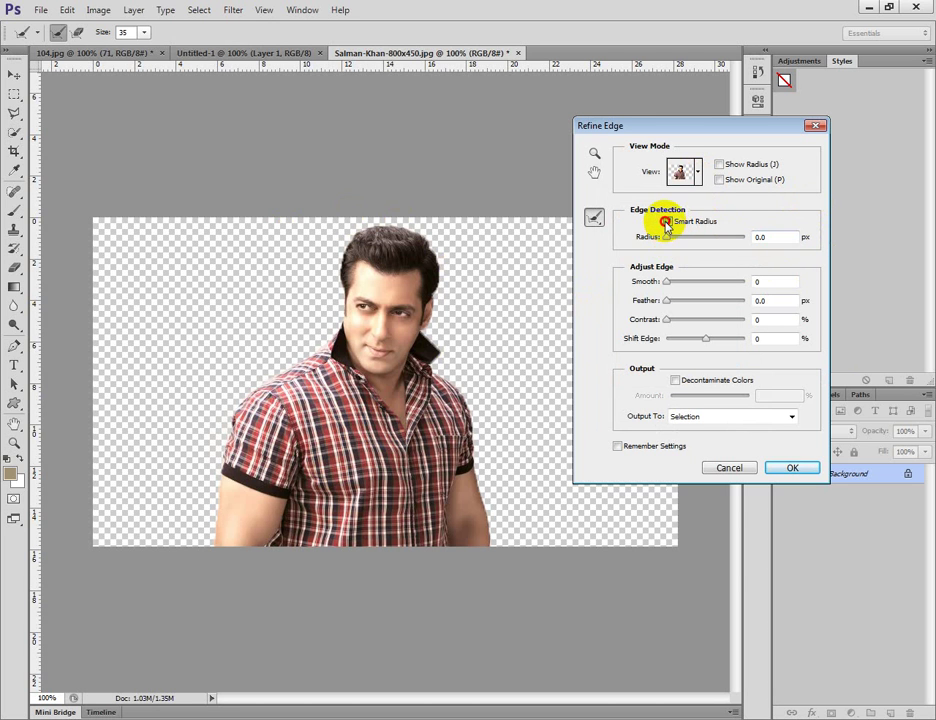
pyautogui.click(668, 222)
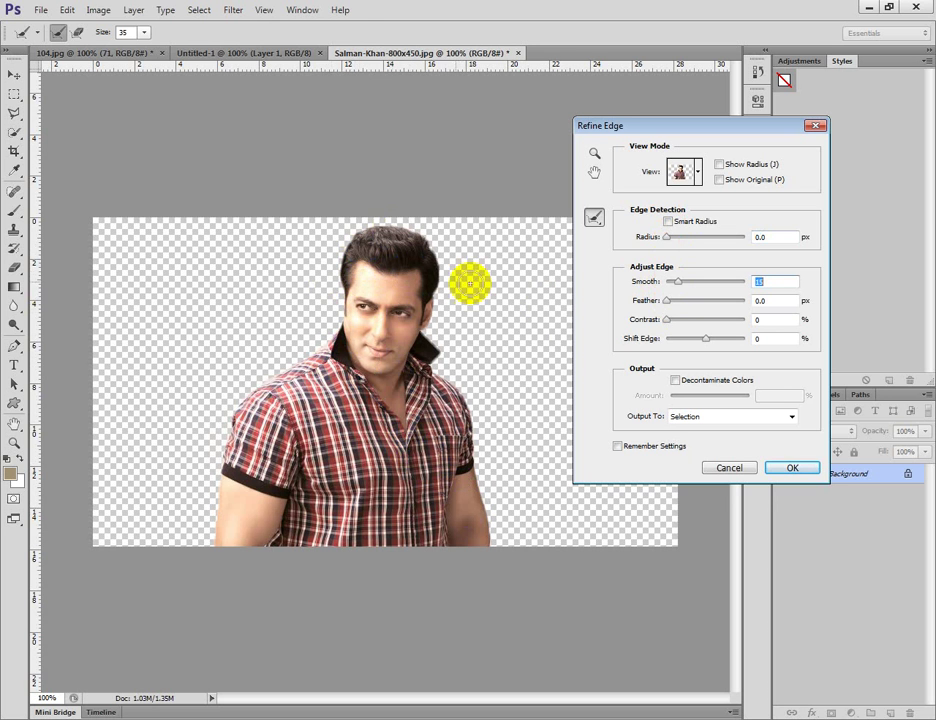
pyautogui.click(728, 468)
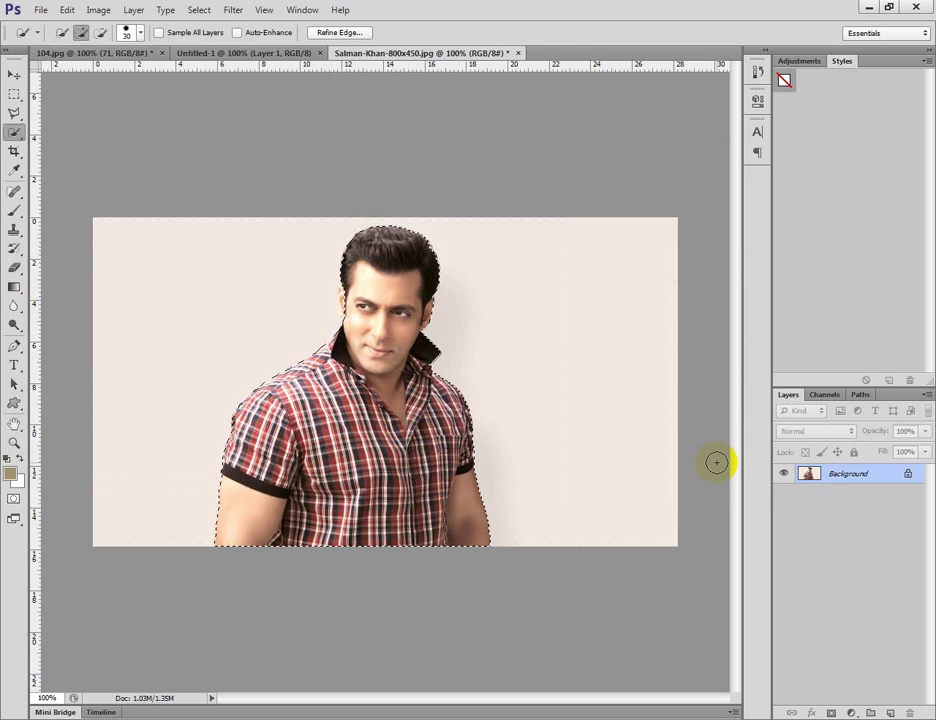
# Open Refine Edge for the man's selection with the head enlarged to 200%, and preview the result On Layers.
pyautogui.press('z')
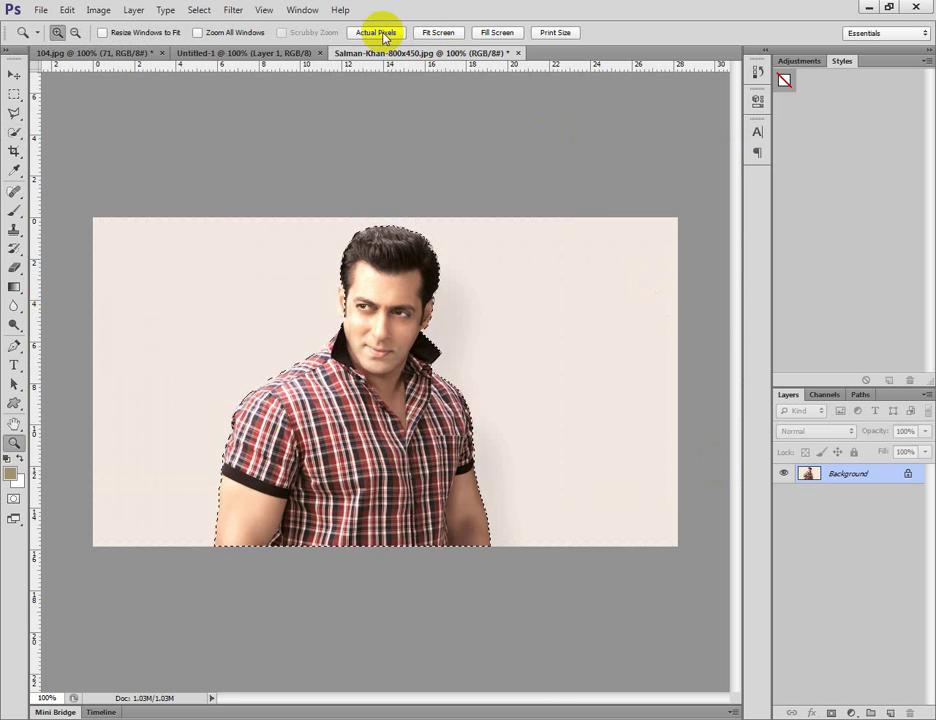
pyautogui.click(384, 256)
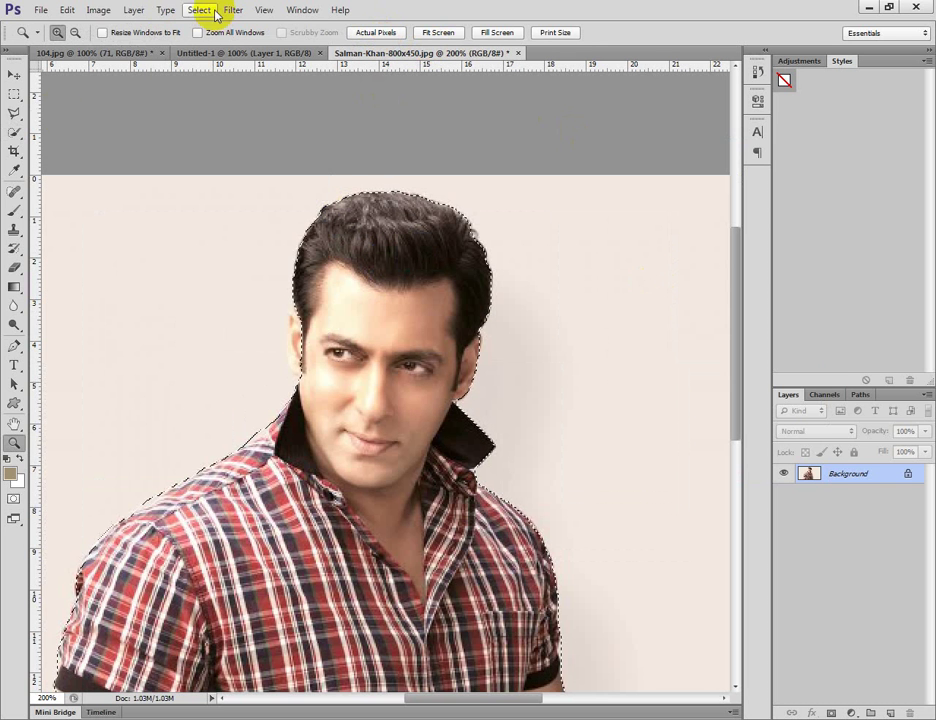
pyautogui.click(14, 131)
pyautogui.click(340, 31)
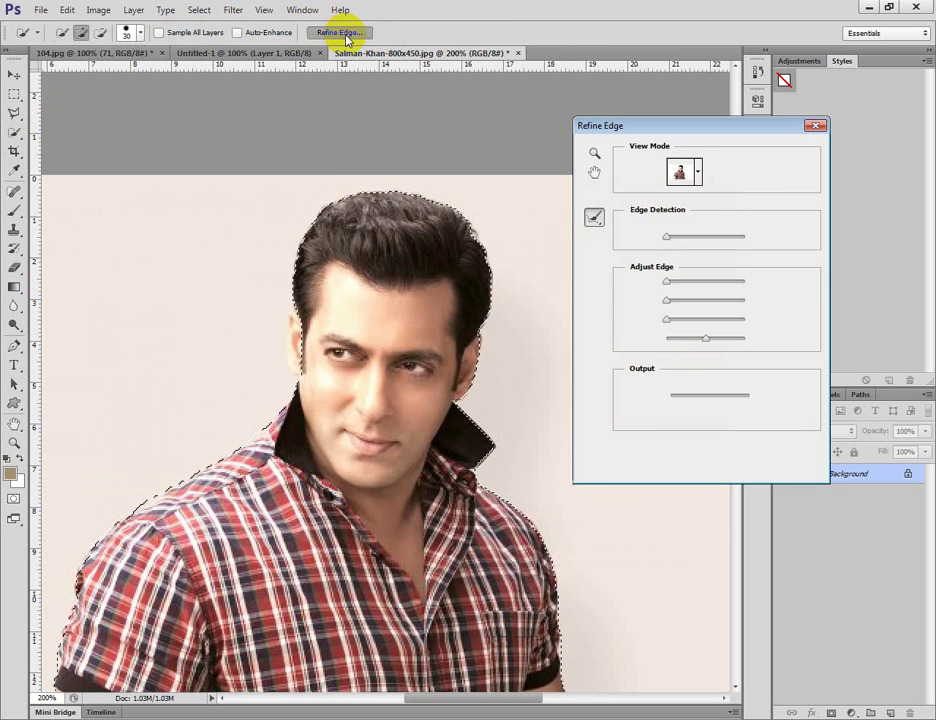
pyautogui.click(700, 176)
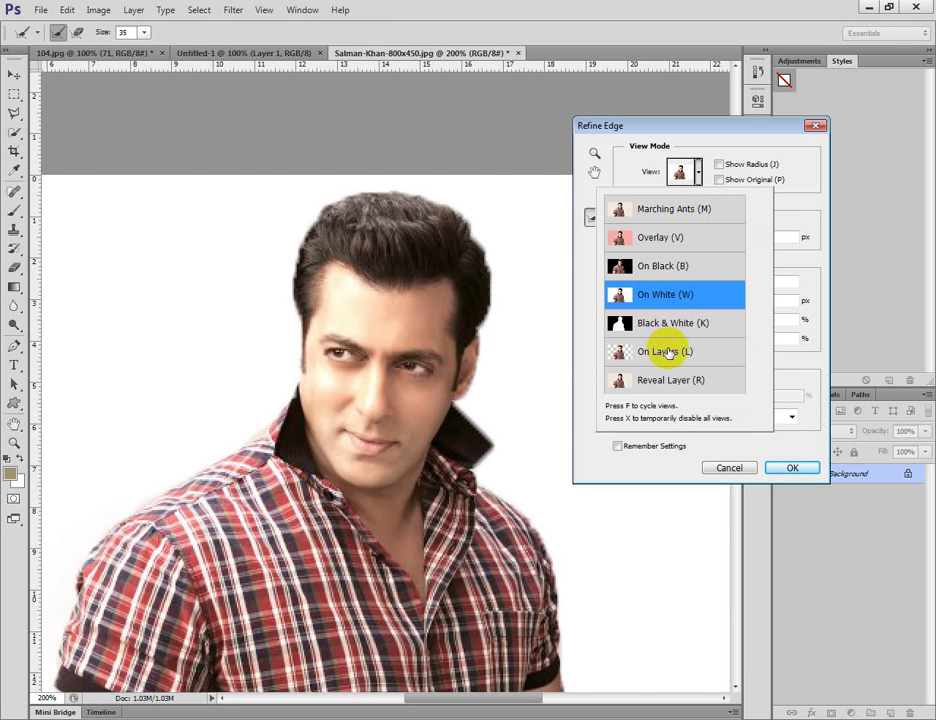
pyautogui.click(794, 221)
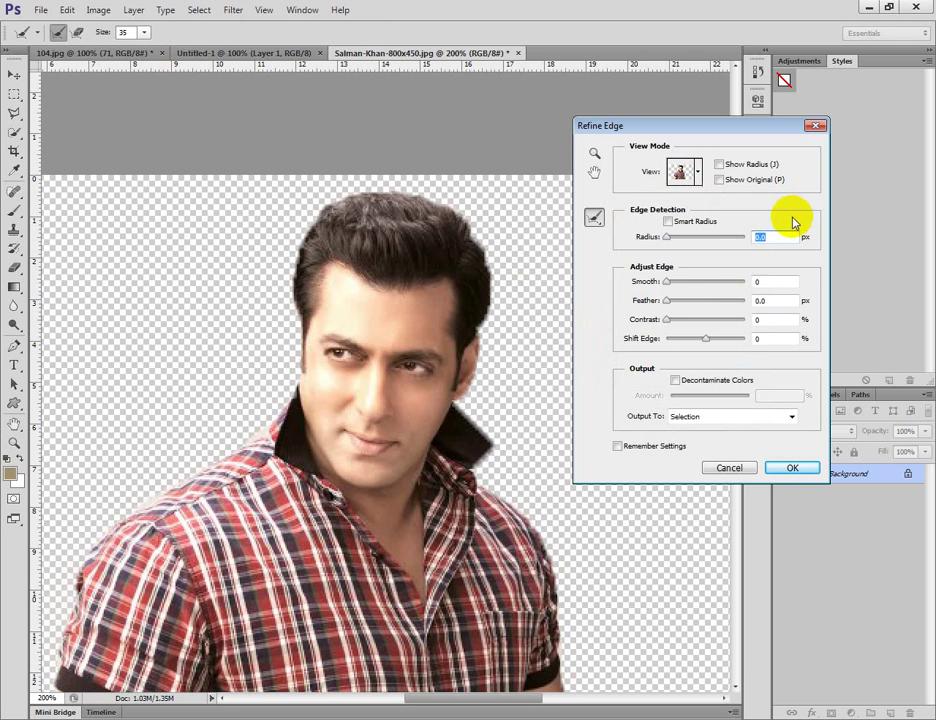
# Set the edge adjustments to Smooth 11, Feather 1.7 px, Contrast 43% and Shift Edge +20%.
pyautogui.moveTo(667, 282)
pyautogui.mouseDown()
pyautogui.moveTo(677, 288)
pyautogui.moveTo(674, 304)
pyautogui.mouseUp()
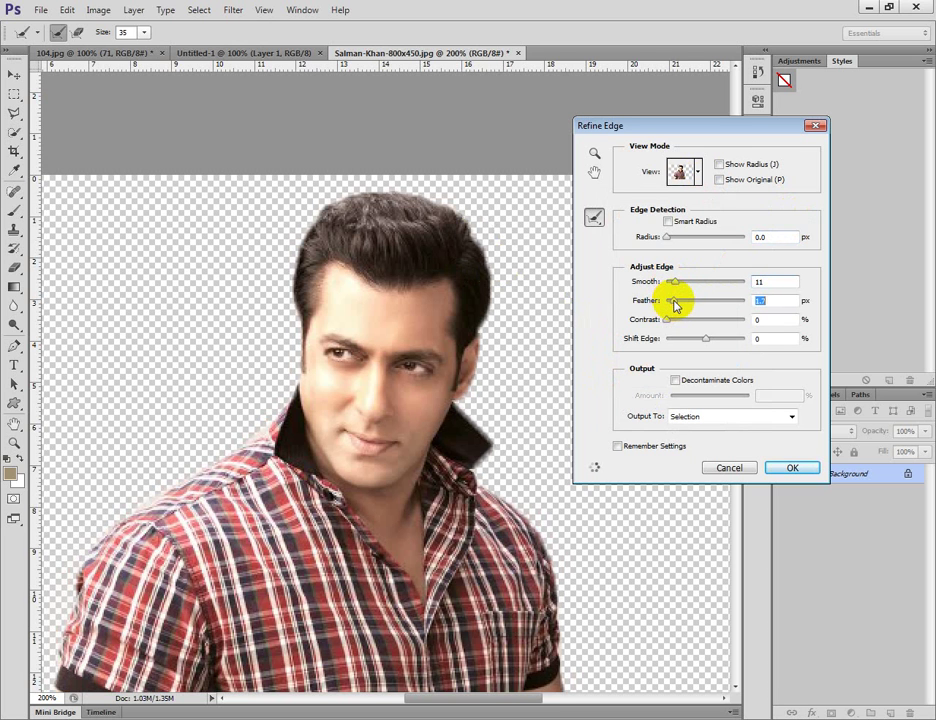
pyautogui.moveTo(670, 321); pyautogui.dragTo(701, 325)
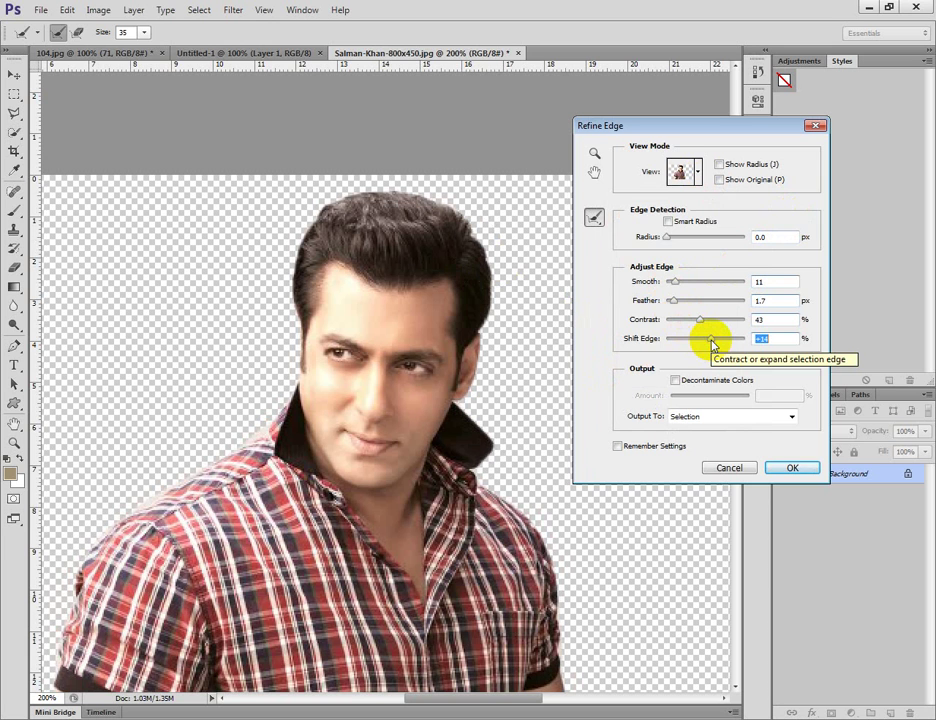
pyautogui.moveTo(712, 344); pyautogui.dragTo(714, 340)
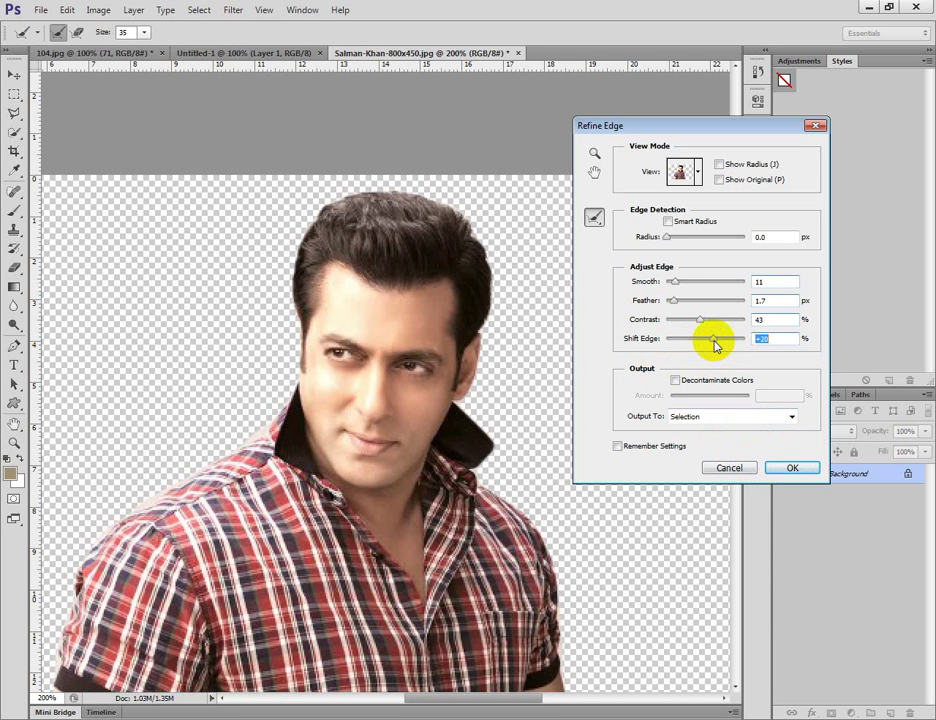
# Compare stronger and weaker edge adjustments, and set Shift Edge to +5%, Contrast to 48% and Feather to 1.0 px.
pyautogui.moveTo(714, 341); pyautogui.dragTo(687, 343)
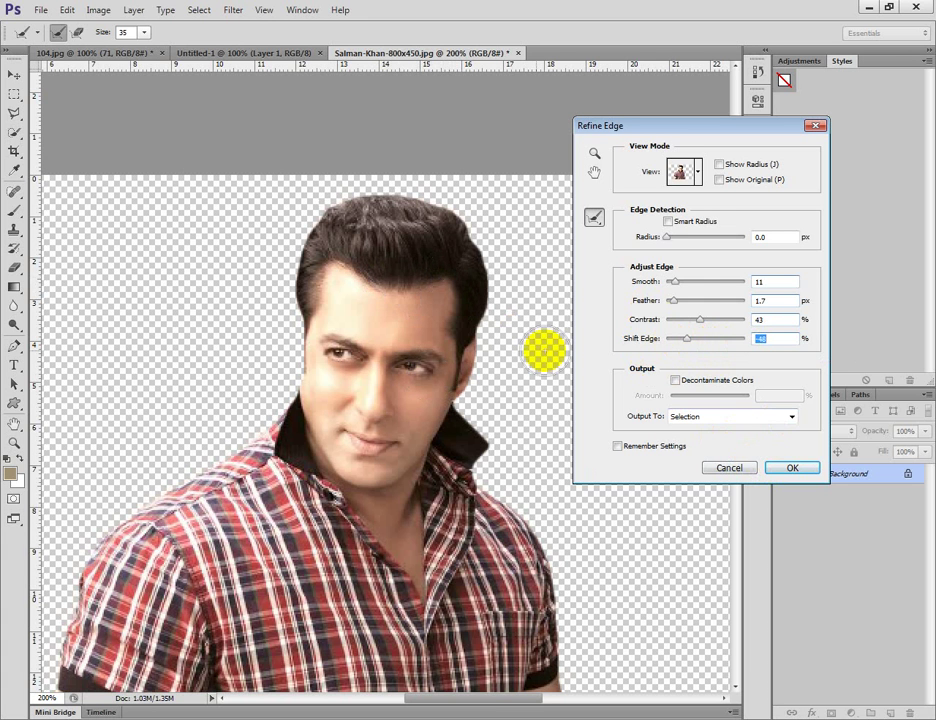
pyautogui.moveTo(687, 339); pyautogui.dragTo(714, 341)
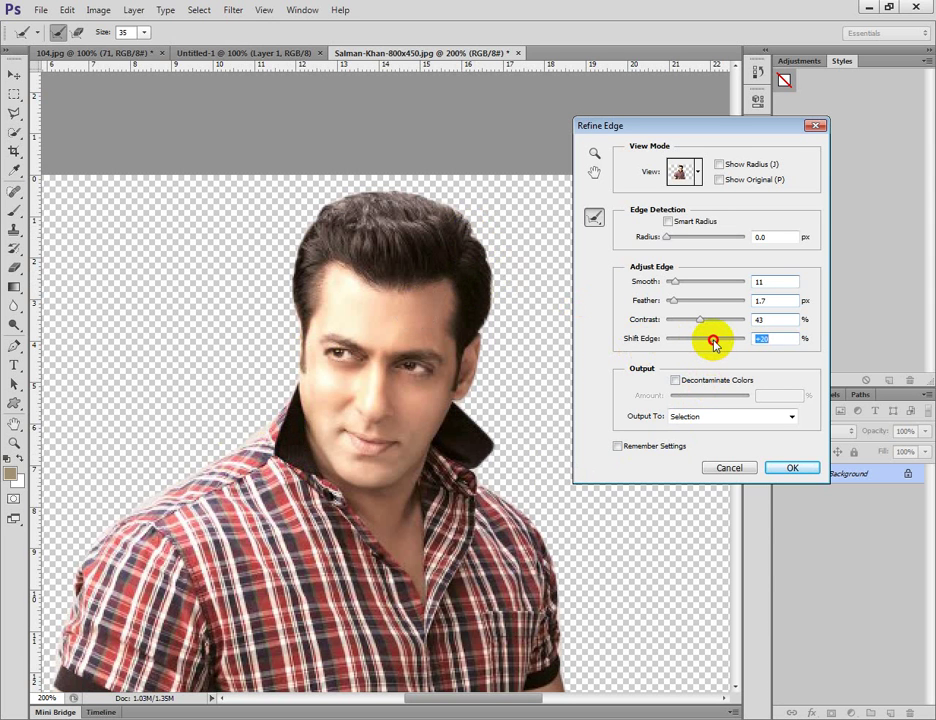
pyautogui.moveTo(714, 342); pyautogui.dragTo(707, 344)
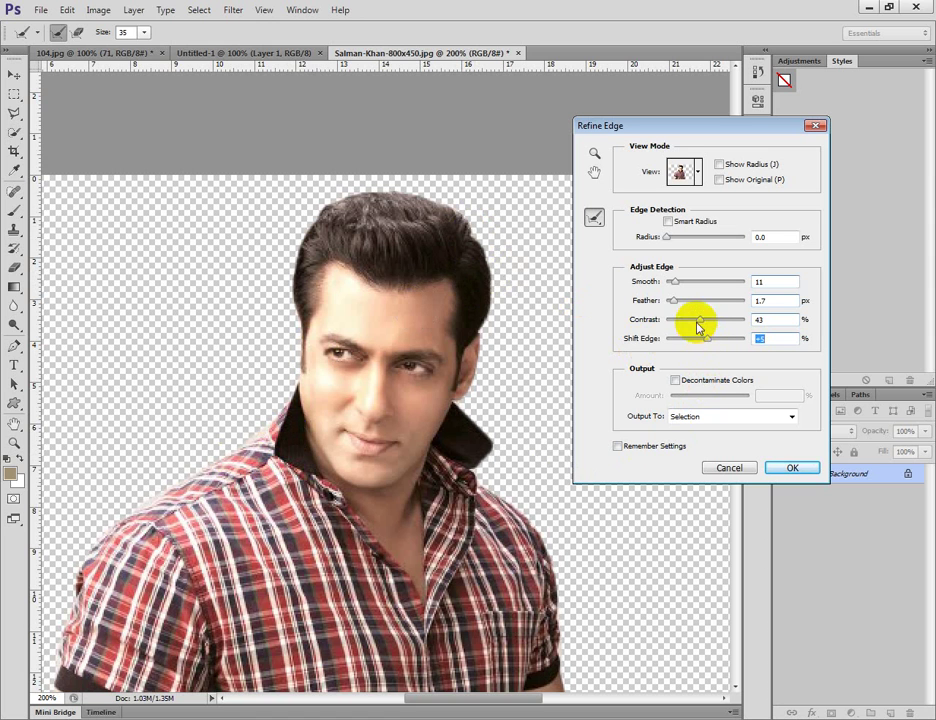
pyautogui.moveTo(699, 319)
pyautogui.mouseDown()
pyautogui.moveTo(721, 321)
pyautogui.moveTo(686, 320)
pyautogui.mouseUp()
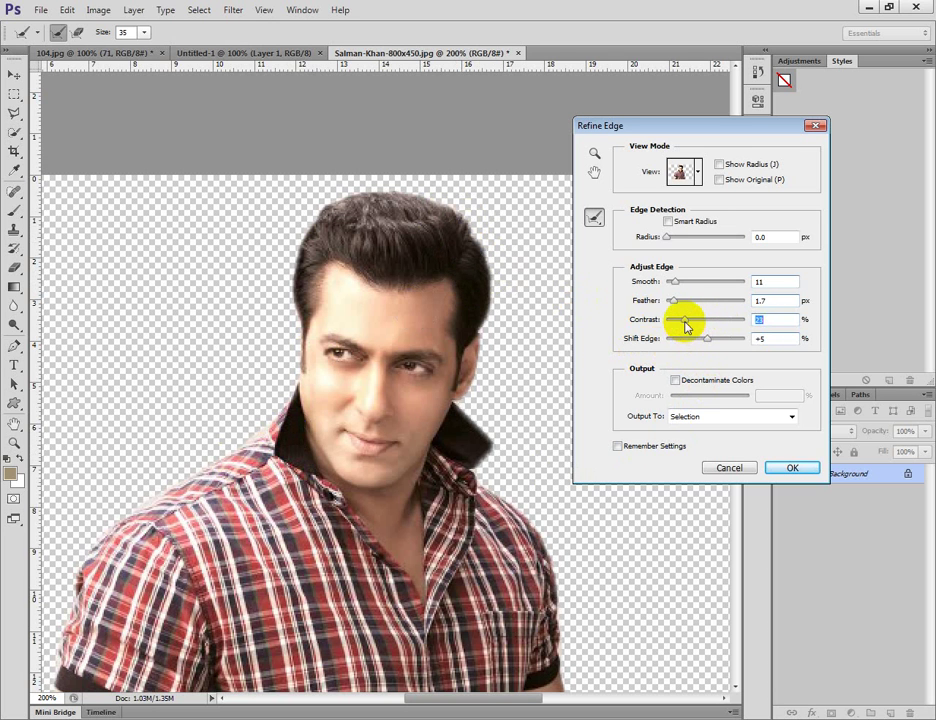
pyautogui.moveTo(684, 321); pyautogui.dragTo(700, 325)
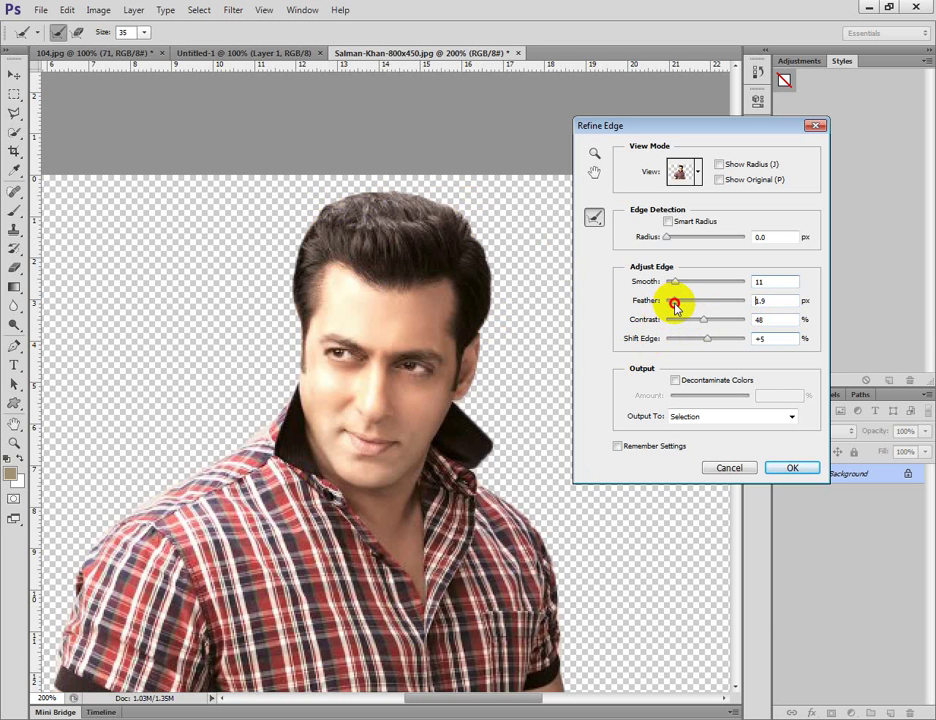
pyautogui.moveTo(675, 304); pyautogui.dragTo(671, 306)
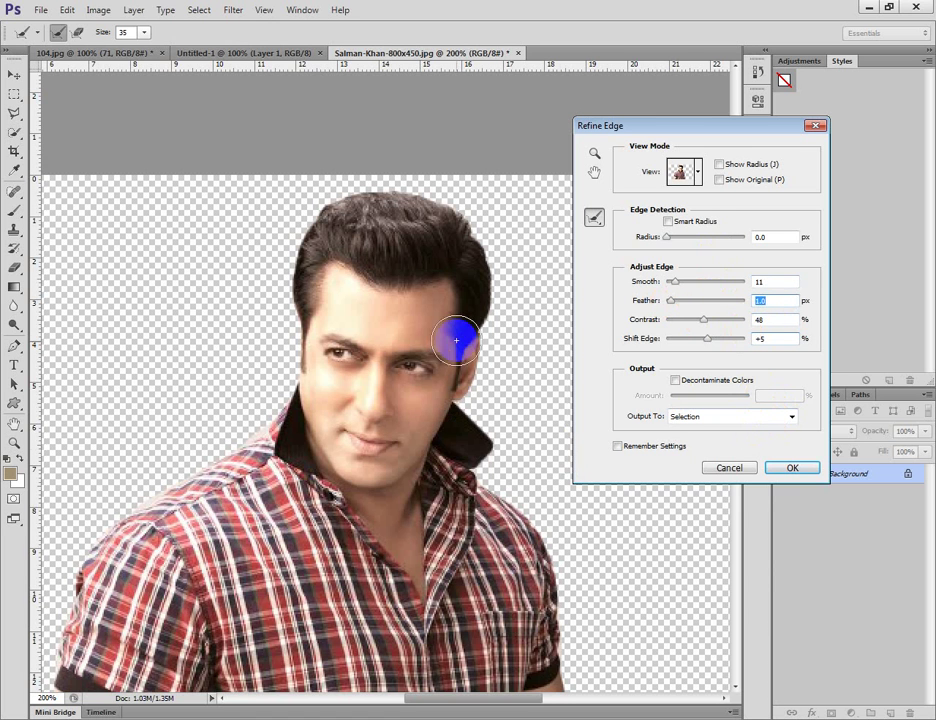
# Output the refined selection of the man to a New Layer and apply the edge refinement.
pyautogui.click(768, 417)
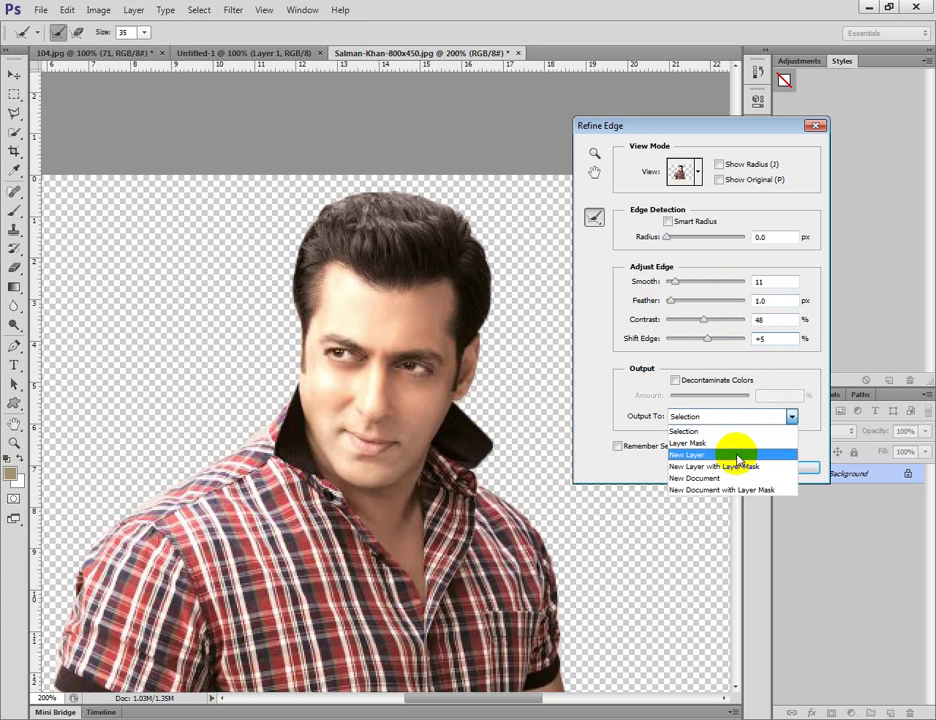
pyautogui.click(737, 458)
pyautogui.click(790, 469)
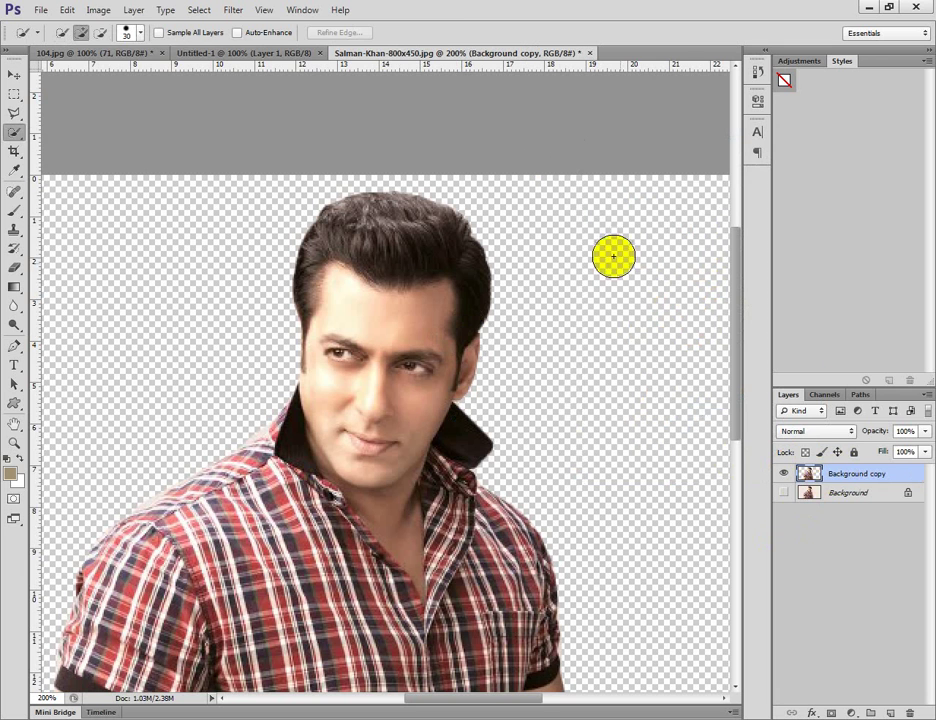
# Show the image at actual size and move the cut-out man slightly to the right on the canvas.
pyautogui.click(14, 441)
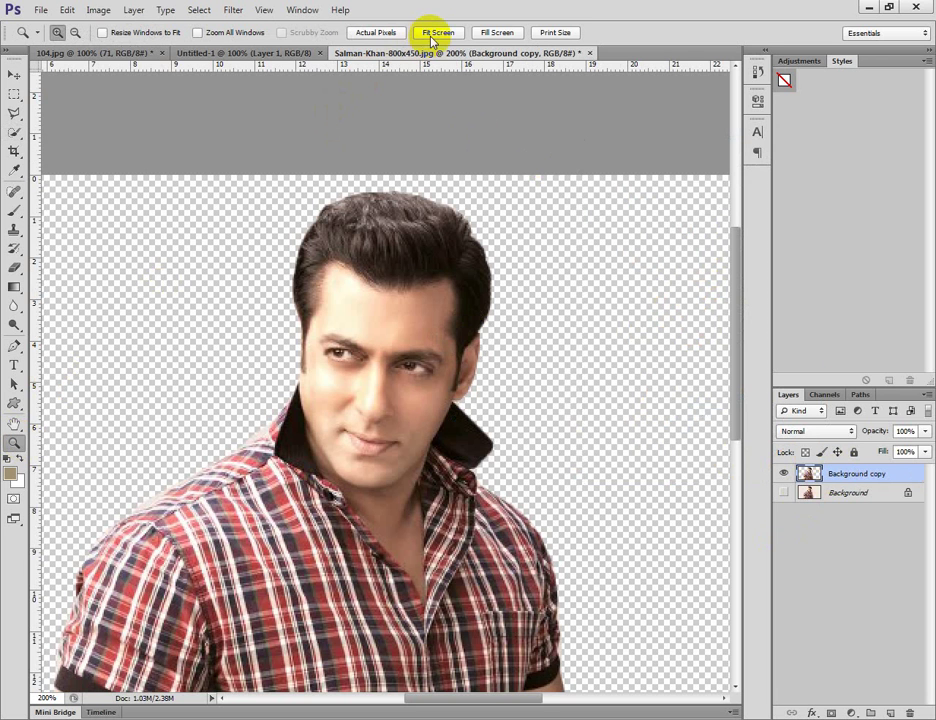
pyautogui.click(384, 31)
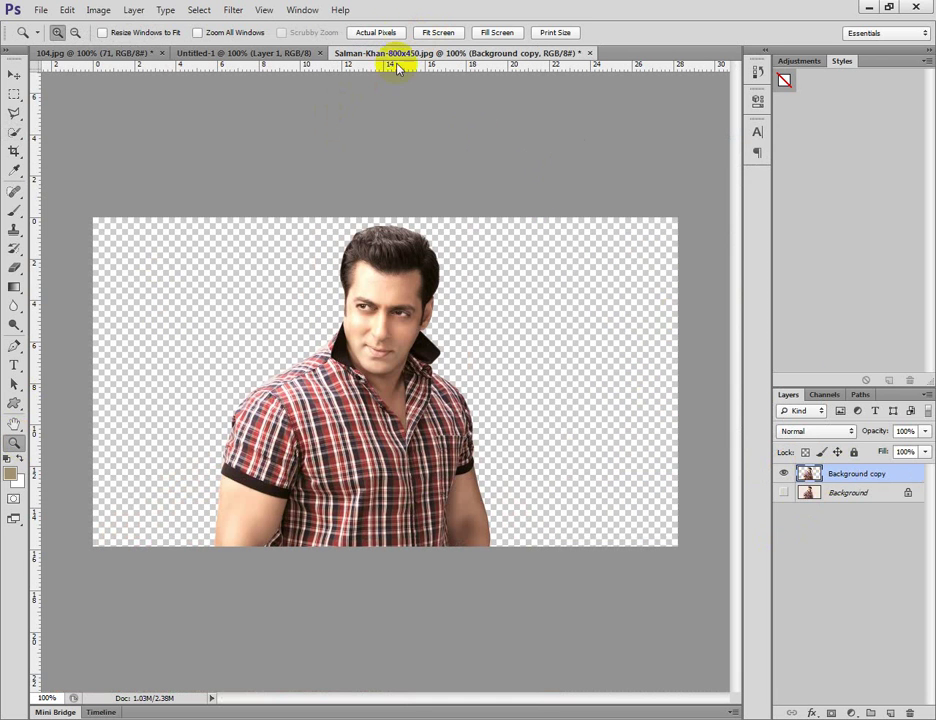
pyautogui.click(14, 75)
pyautogui.moveTo(418, 417); pyautogui.dragTo(445, 355)
# Compare the cut-out with the original photo by toggling the visibility of both layers, leaving only the cut-out shown.
pyautogui.click(782, 494)
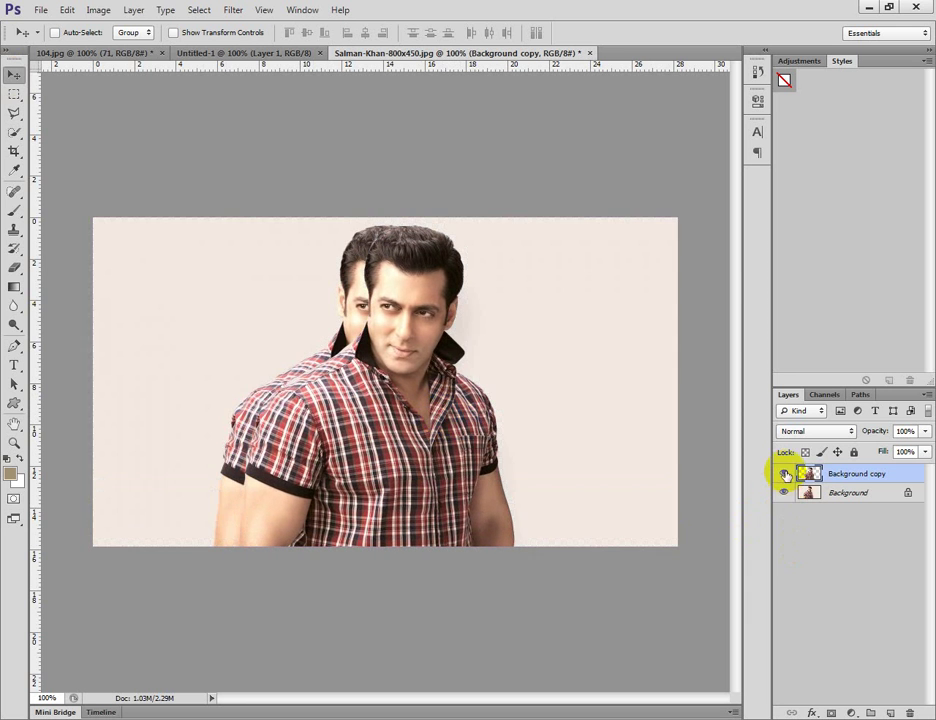
pyautogui.click(784, 474)
pyautogui.click(782, 492)
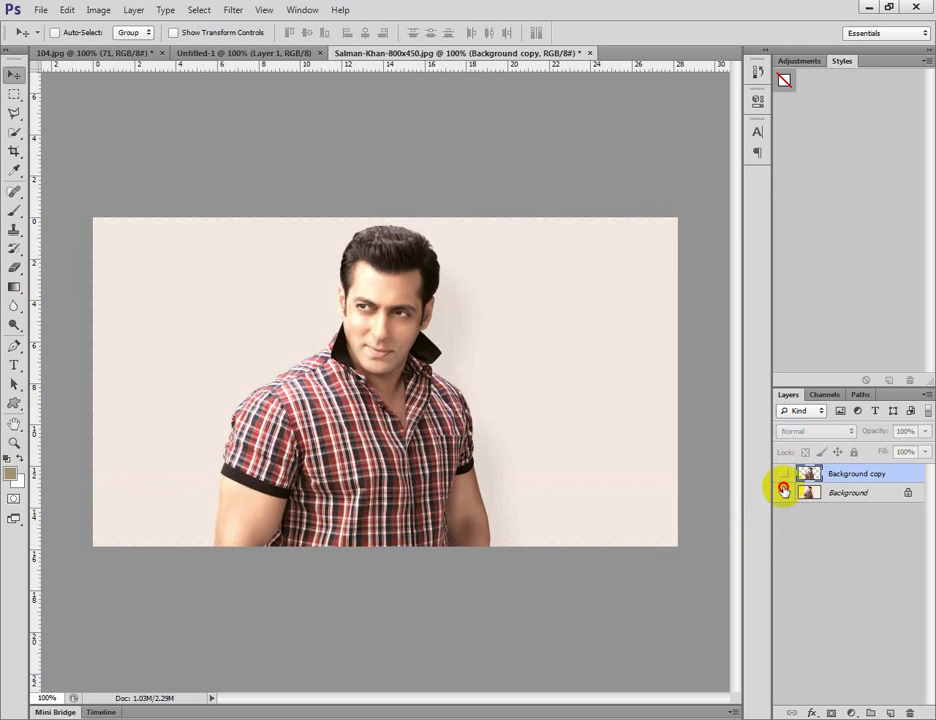
pyautogui.click(784, 474)
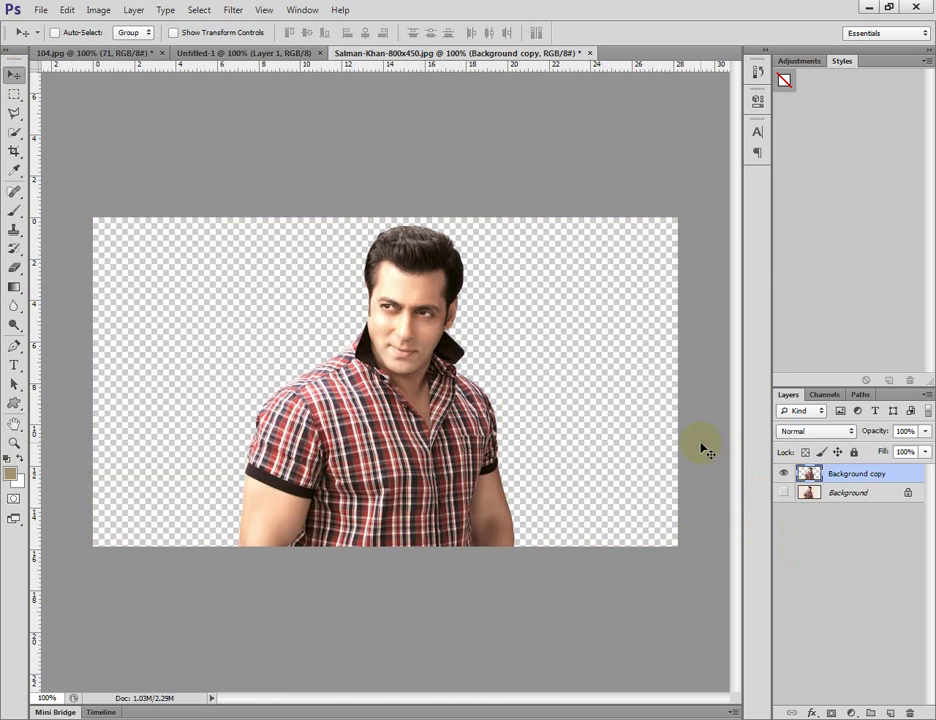
# Switch to the empty Untitled-1 document.
pyautogui.click(240, 55)
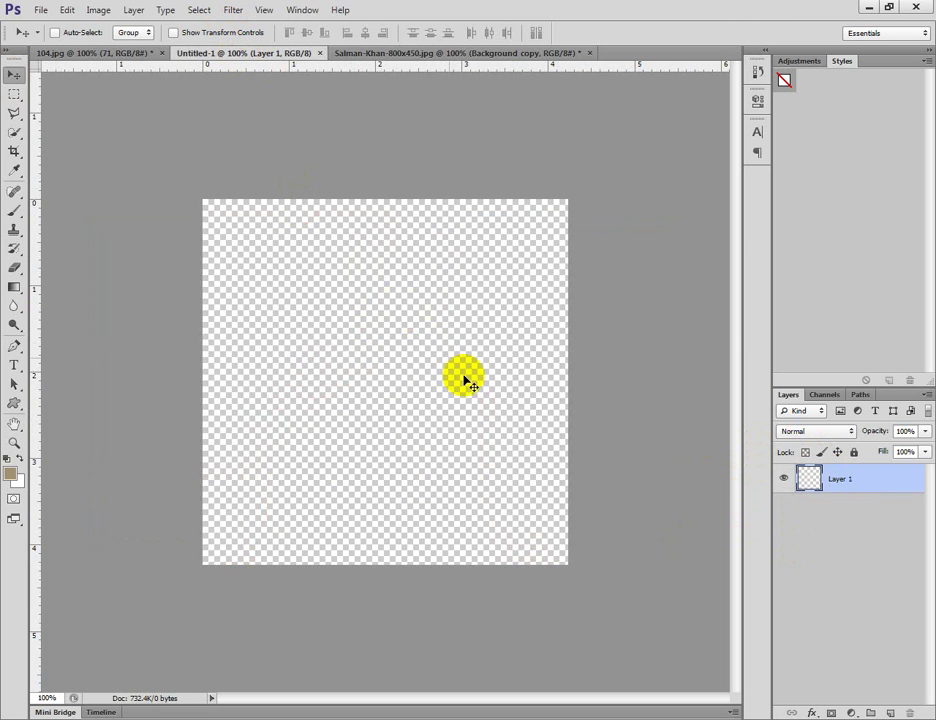
# Set the foreground color to black and fill the empty Layer 1 with it.
pyautogui.click(15, 477)
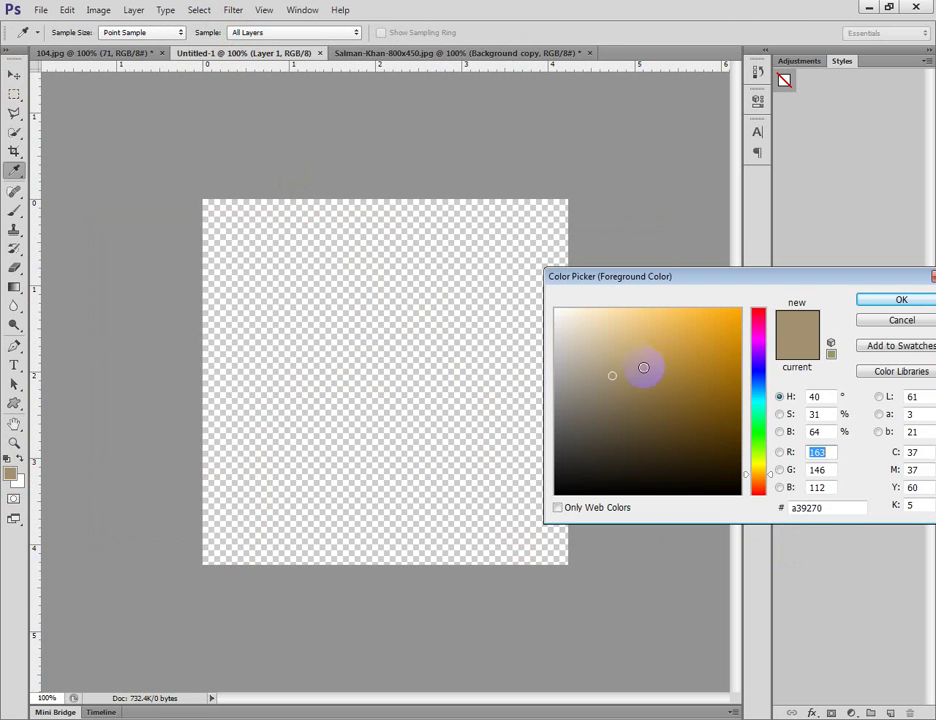
pyautogui.moveTo(621, 370)
pyautogui.mouseDown()
pyautogui.moveTo(581, 493)
pyautogui.moveTo(541, 514)
pyautogui.mouseUp()
pyautogui.click(884, 301)
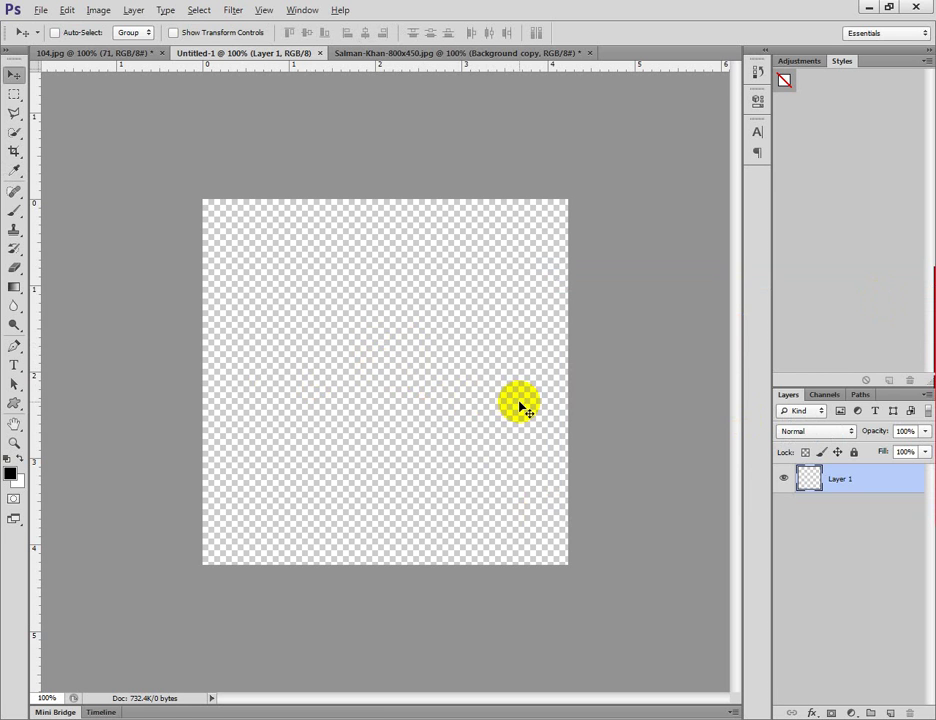
pyautogui.hotkey('alt', 'BackSpace')
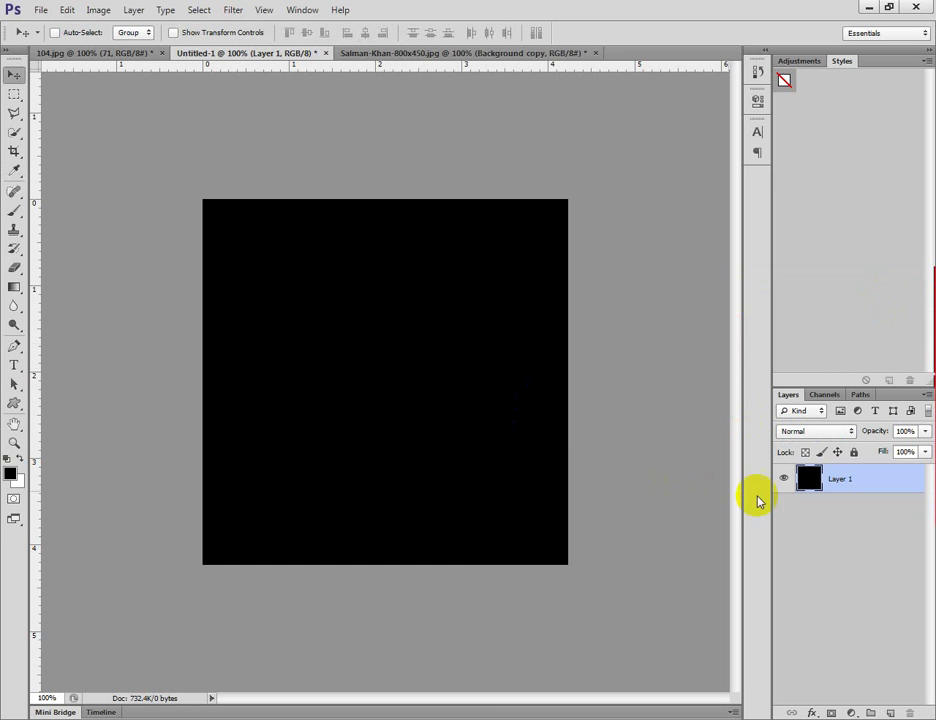
# Add a Gradient Overlay to Layer 1 and try several gradient presets, including WA-Tropical, WA-TropicalBlue2 and WA-Antiqued.
pyautogui.doubleClick(838, 483)
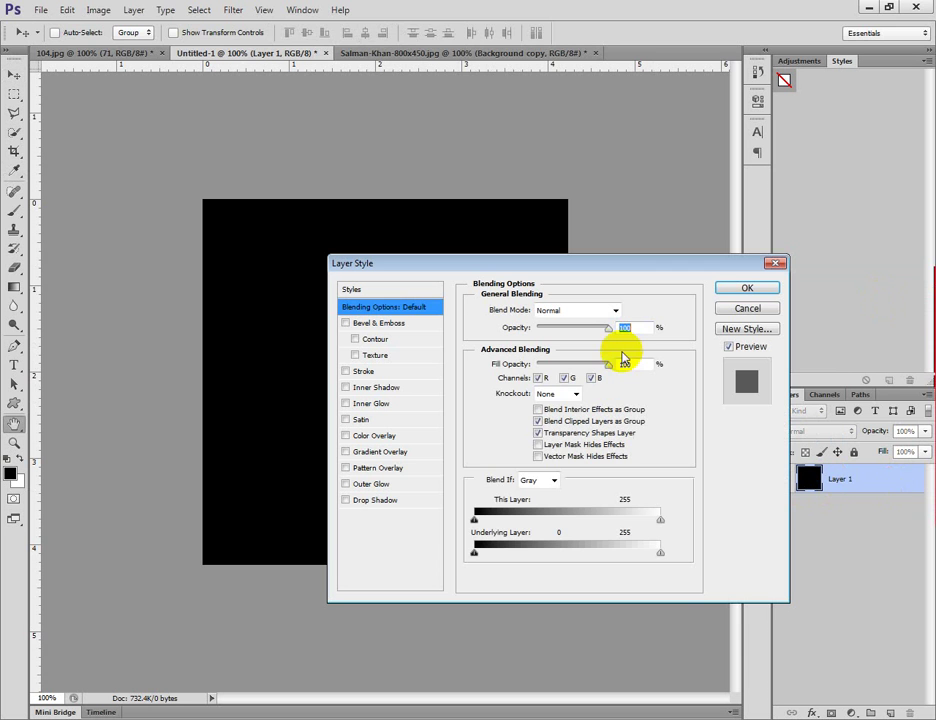
pyautogui.click(382, 452)
pyautogui.click(559, 346)
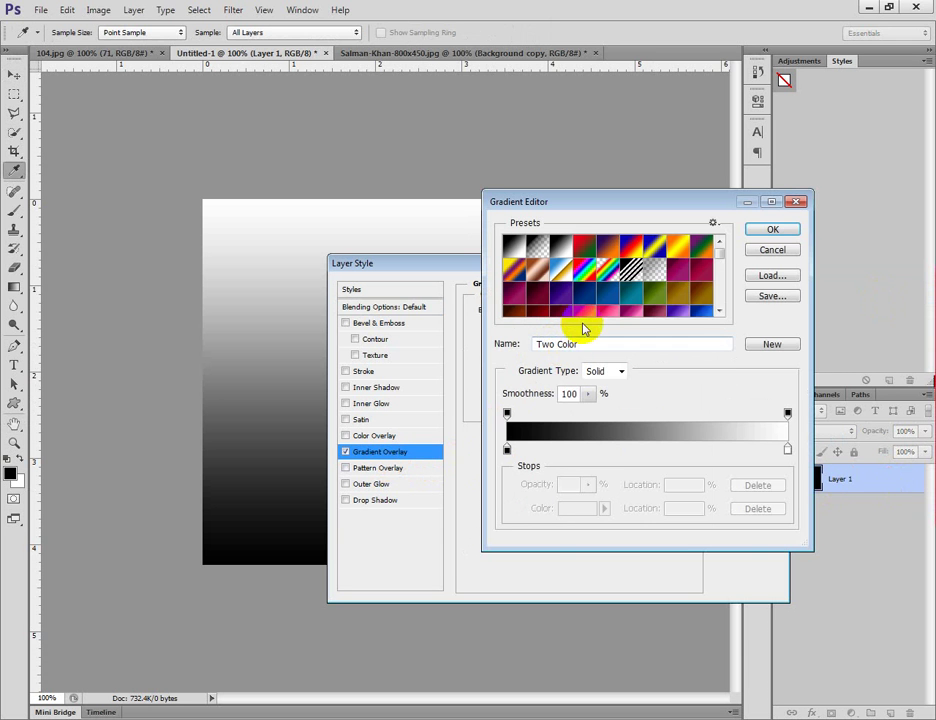
pyautogui.moveTo(724, 256); pyautogui.dragTo(717, 311)
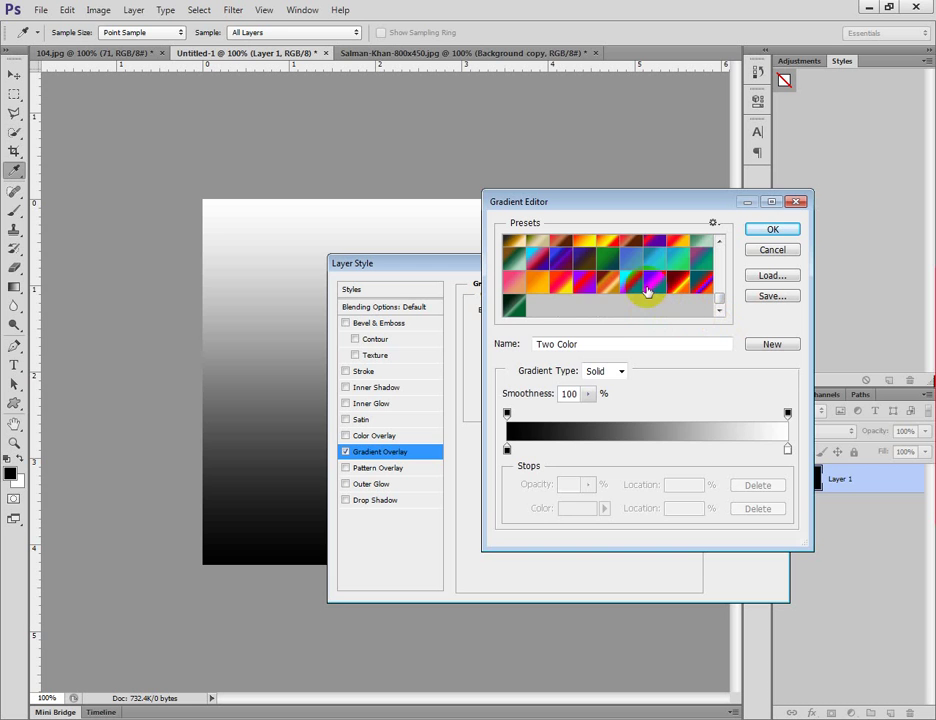
pyautogui.click(641, 285)
pyautogui.click(616, 286)
pyautogui.click(631, 284)
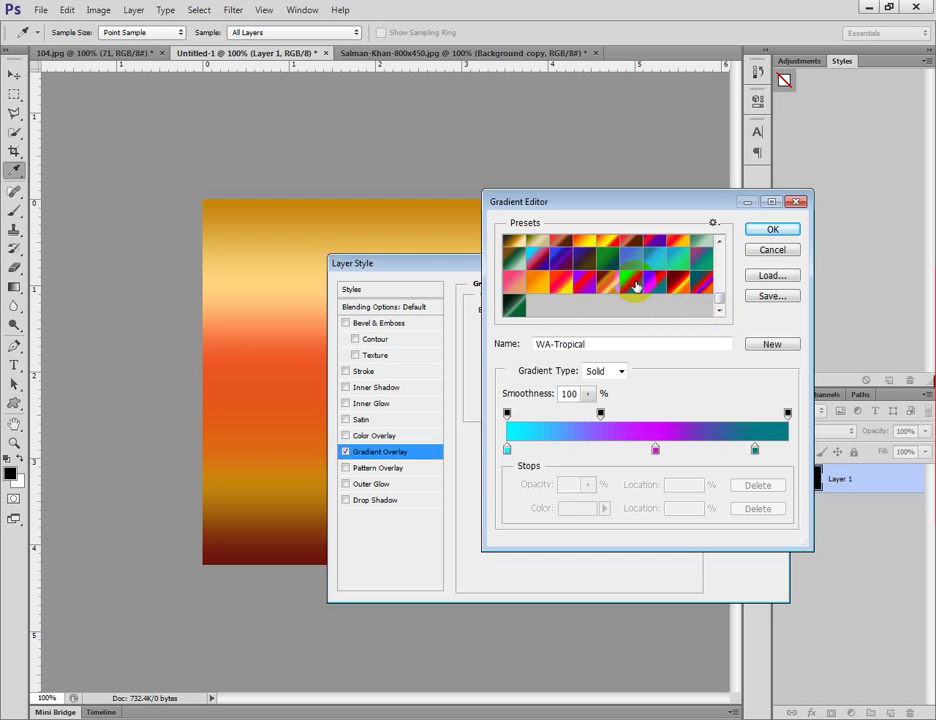
pyautogui.click(697, 266)
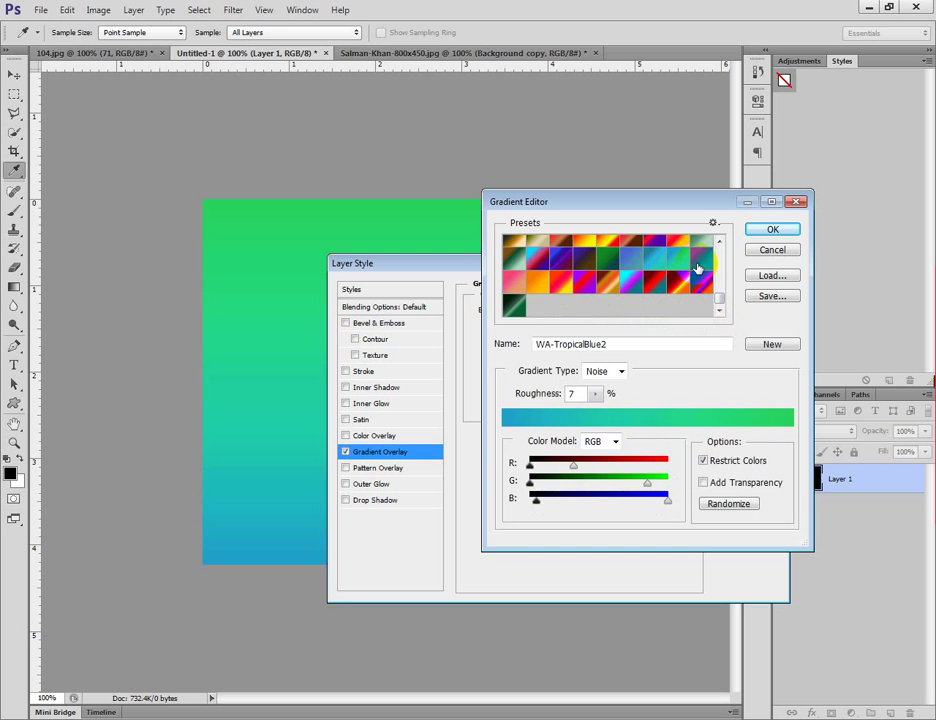
pyautogui.click(594, 271)
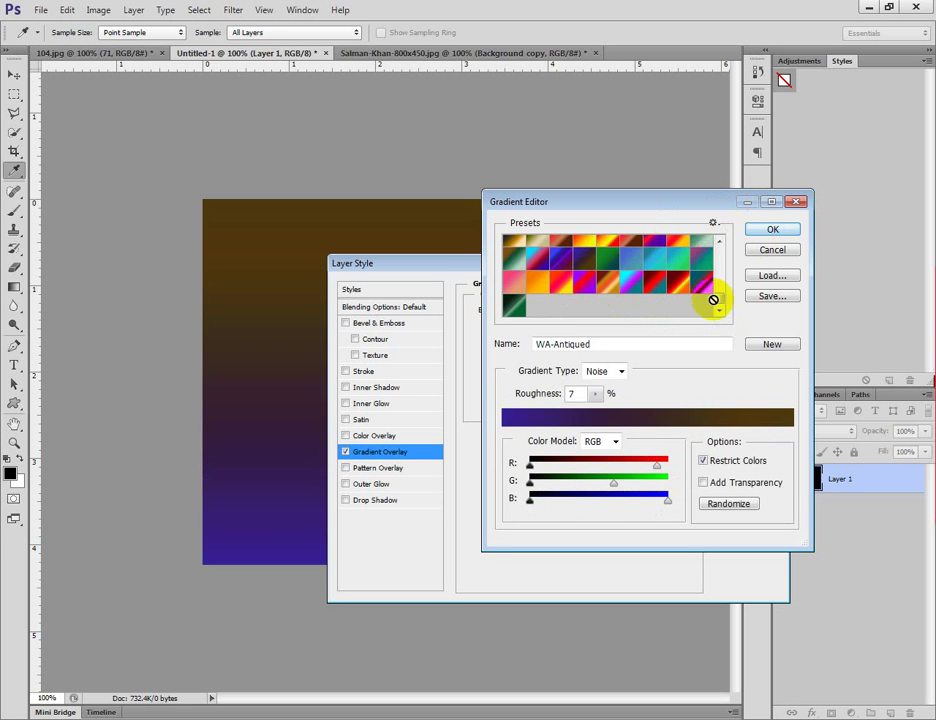
# Apply the WA-Autumn preset to Layer 1's gradient overlay with Reverse enabled, and collapse the layer's effects list.
pyautogui.click(723, 247)
pyautogui.click(722, 245)
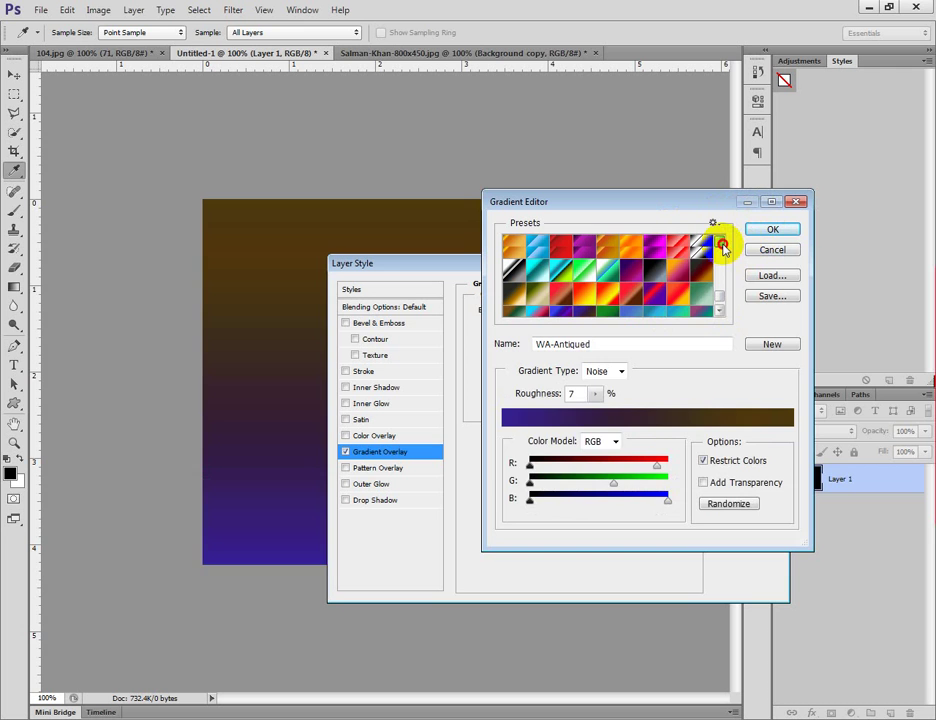
pyautogui.click(684, 276)
pyautogui.click(700, 272)
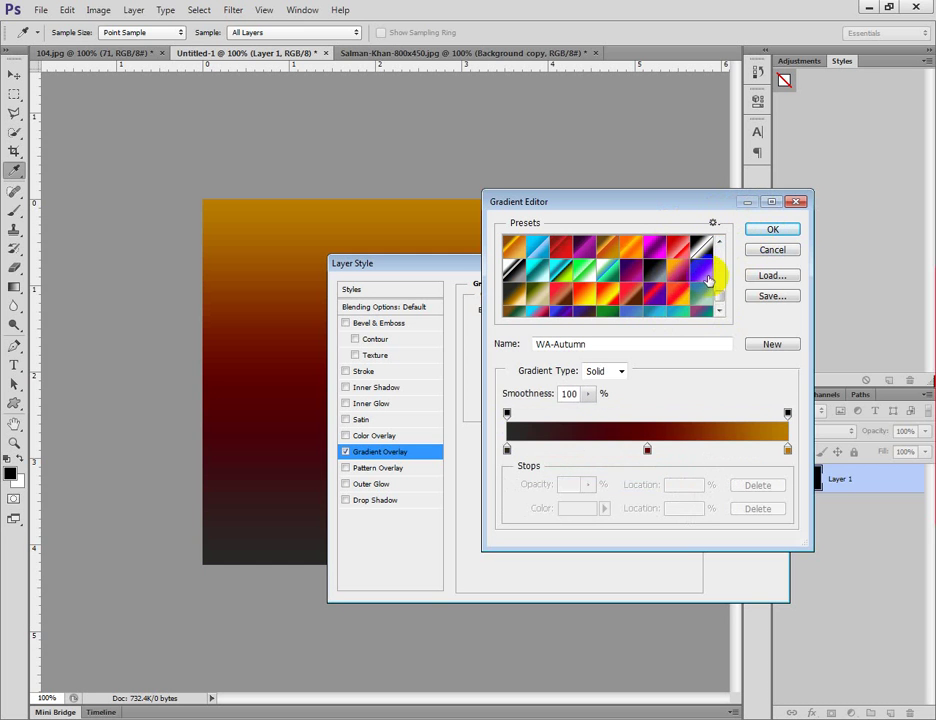
pyautogui.click(774, 230)
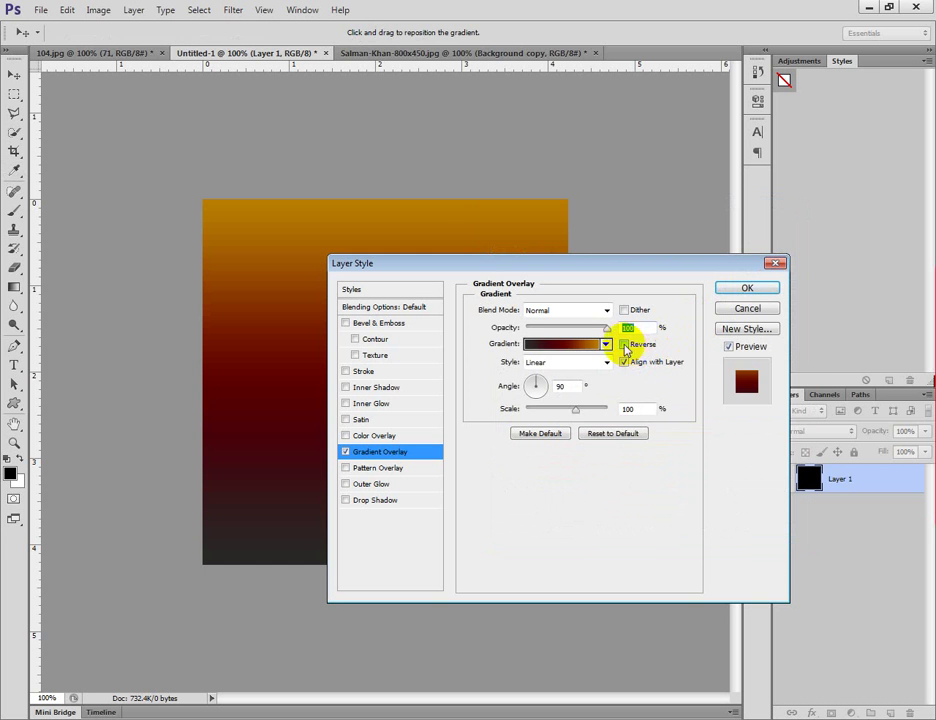
pyautogui.click(625, 344)
pyautogui.click(757, 288)
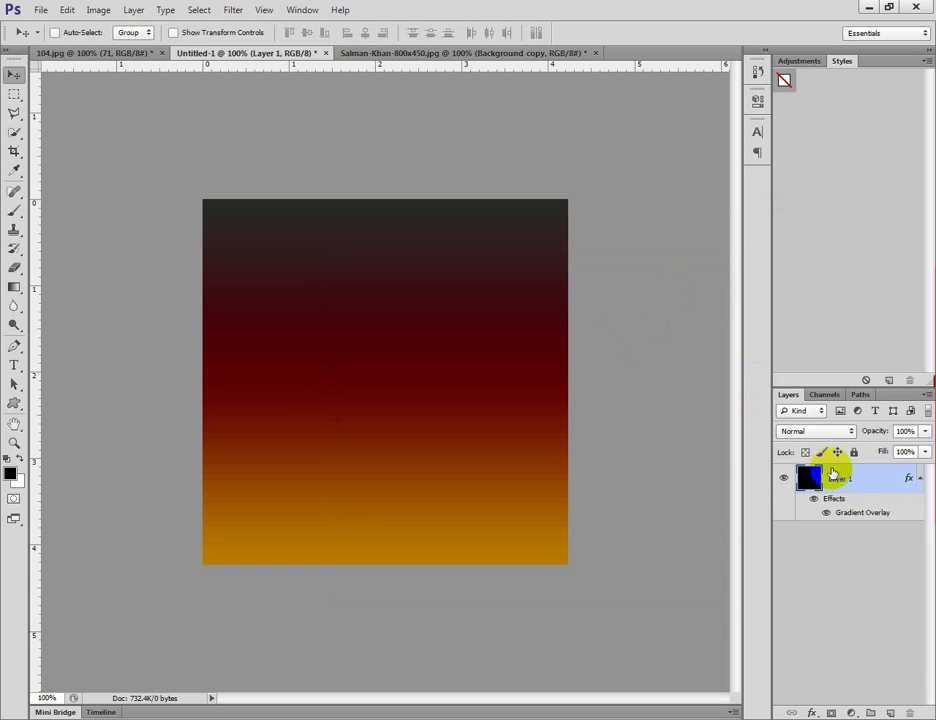
pyautogui.click(919, 478)
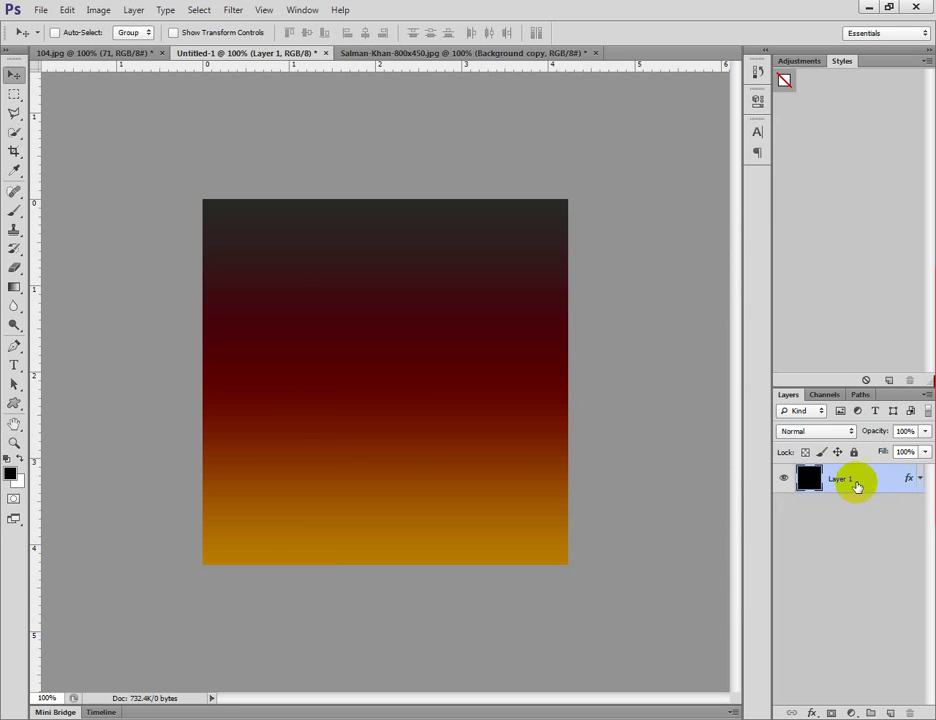
pyautogui.click(432, 52)
pyautogui.moveTo(413, 297)
pyautogui.mouseDown()
pyautogui.moveTo(307, 65)
pyautogui.moveTo(290, 56)
pyautogui.moveTo(293, 425)
pyautogui.moveTo(356, 411)
pyautogui.moveTo(409, 334)
pyautogui.moveTo(397, 361)
pyautogui.moveTo(386, 361)
pyautogui.moveTo(394, 347)
pyautogui.mouseUp()
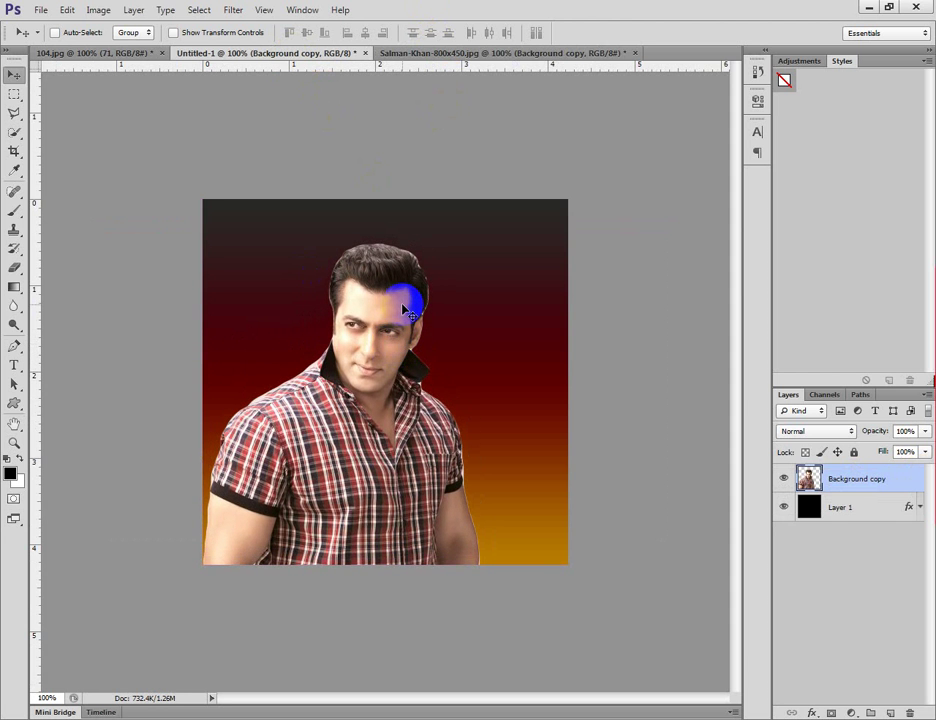
pyautogui.hotkey('ctrl', 'z')
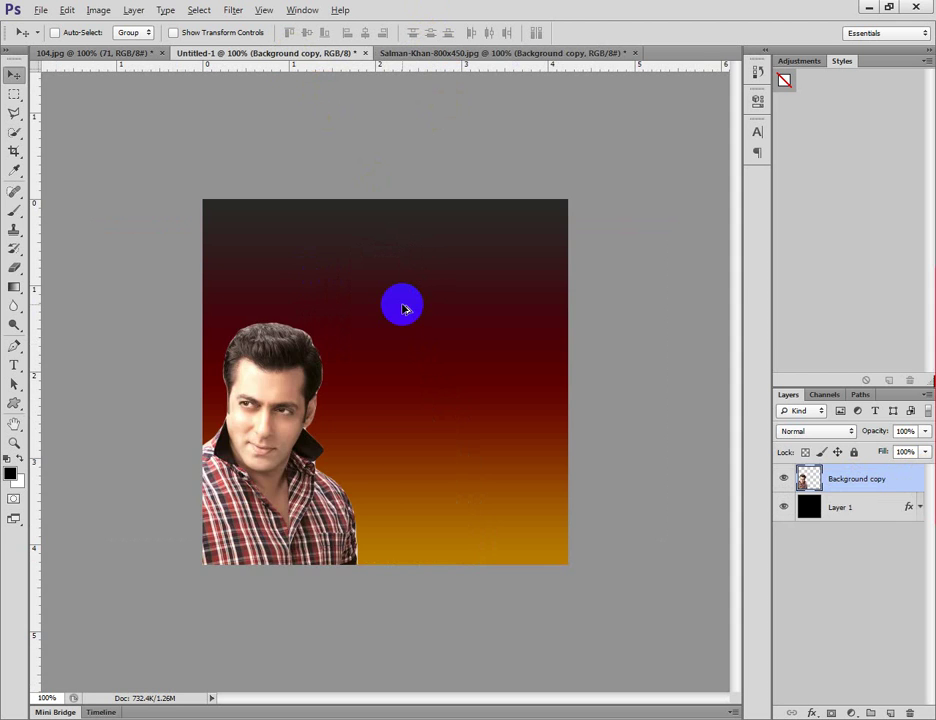
pyautogui.hotkey('ctrl', 'alt', 'z')
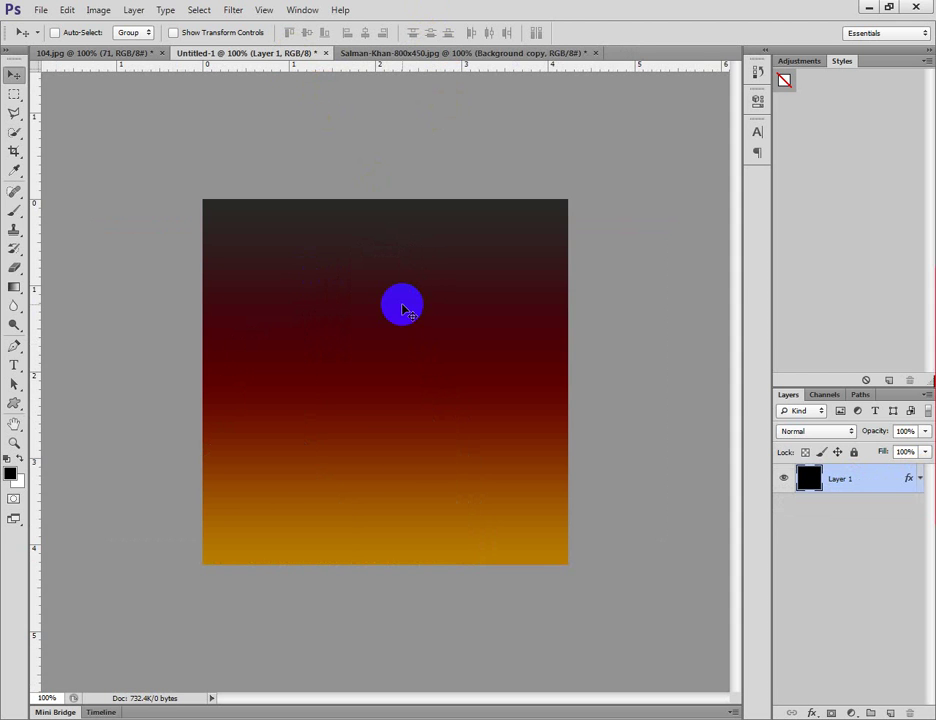
# Convert the Background copy layer with the cut-out portrait in the Salman-Khan-800x450.jpg document to a smart object.
pyautogui.click(447, 55)
pyautogui.rightClick(877, 478)
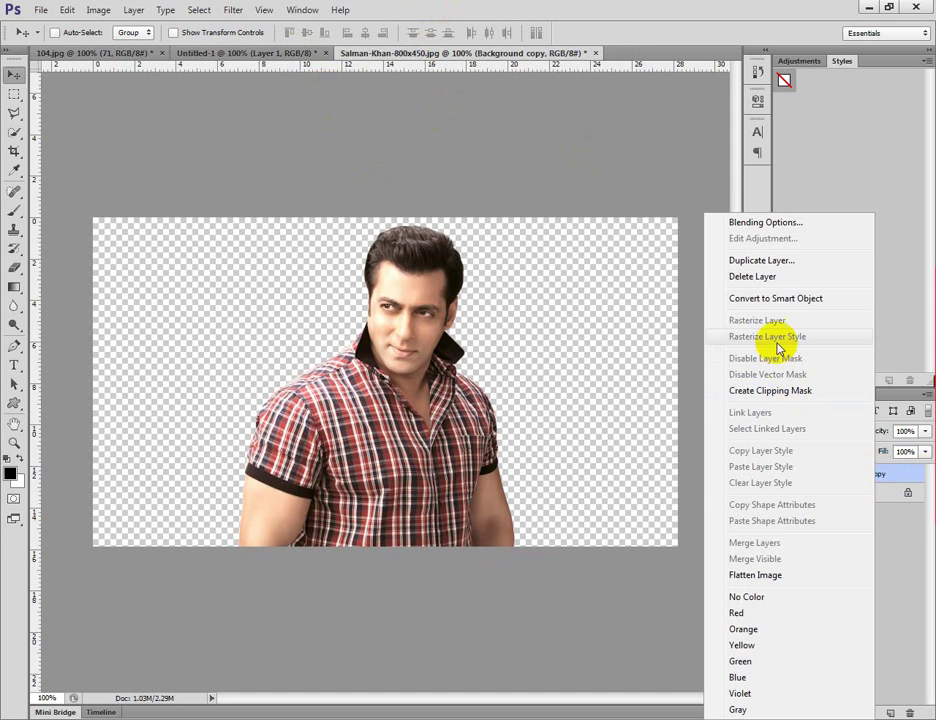
pyautogui.click(786, 297)
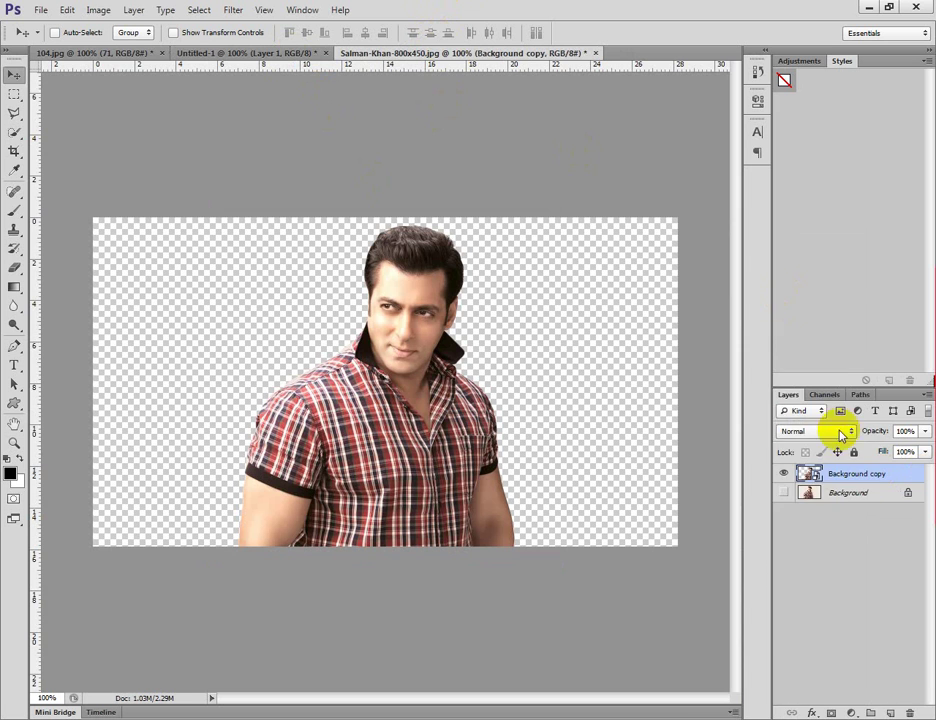
# Duplicate the portrait smart object into the Untitled-1 document under the name Background copy.
pyautogui.rightClick(877, 472)
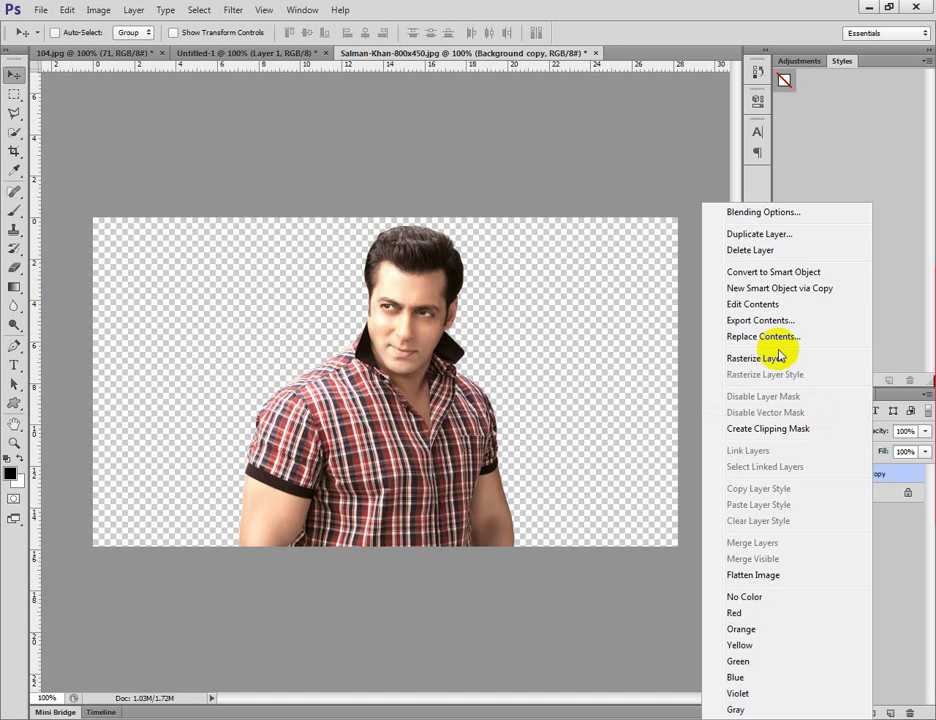
pyautogui.click(777, 233)
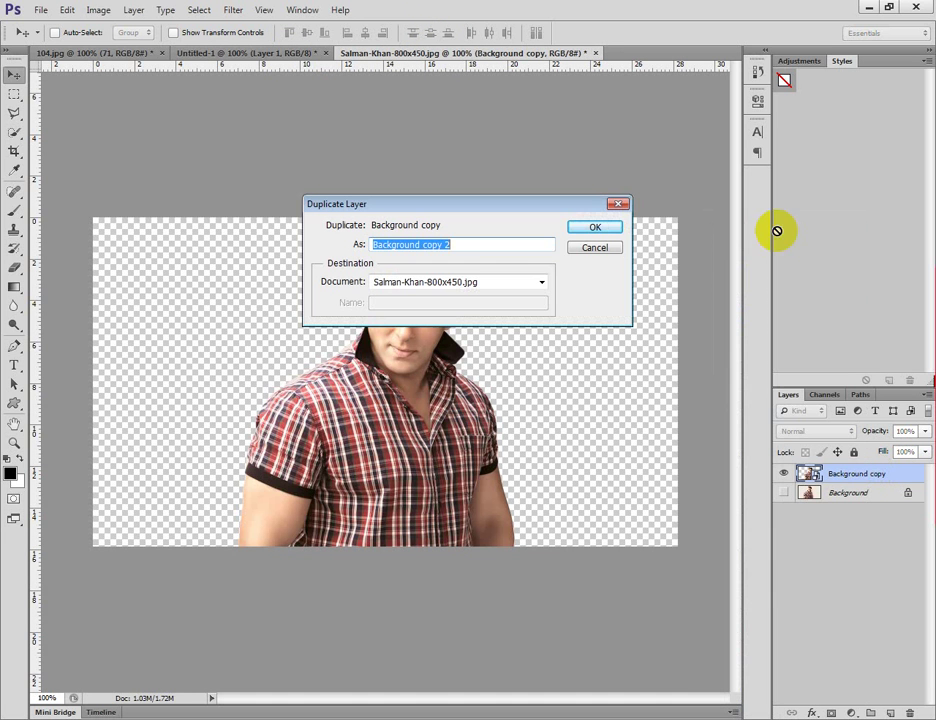
pyautogui.click(540, 283)
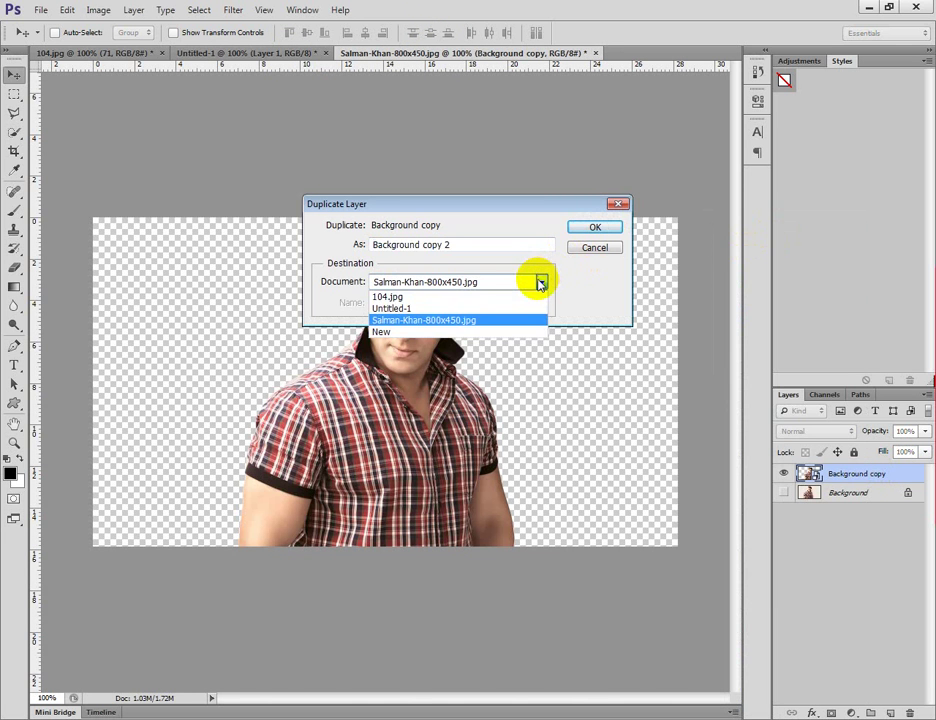
pyautogui.click(444, 309)
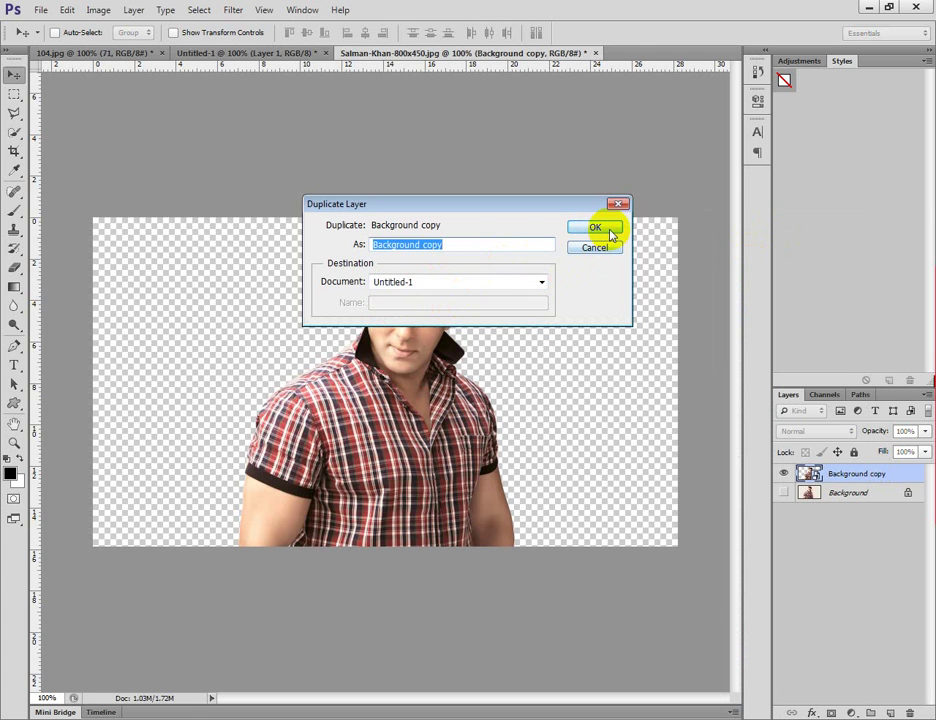
pyautogui.click(610, 230)
# In Untitled-1, scale the portrait layer proportionally to about 14% and place it in the canvas's lower-left corner.
pyautogui.click(305, 53)
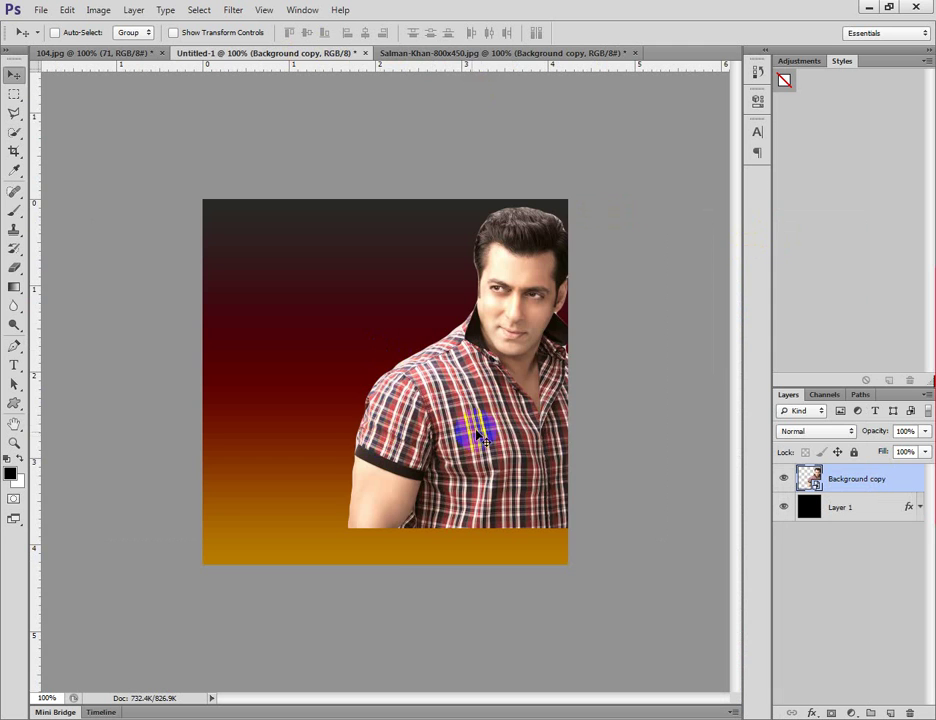
pyautogui.moveTo(476, 433); pyautogui.dragTo(339, 466)
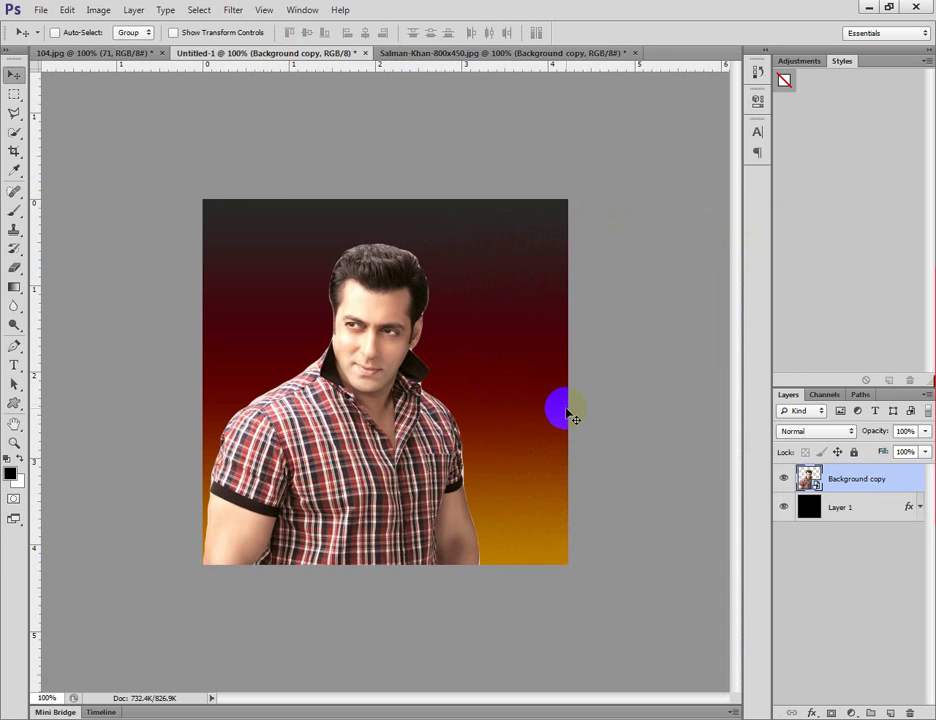
pyautogui.hotkey('ctrl', 't')
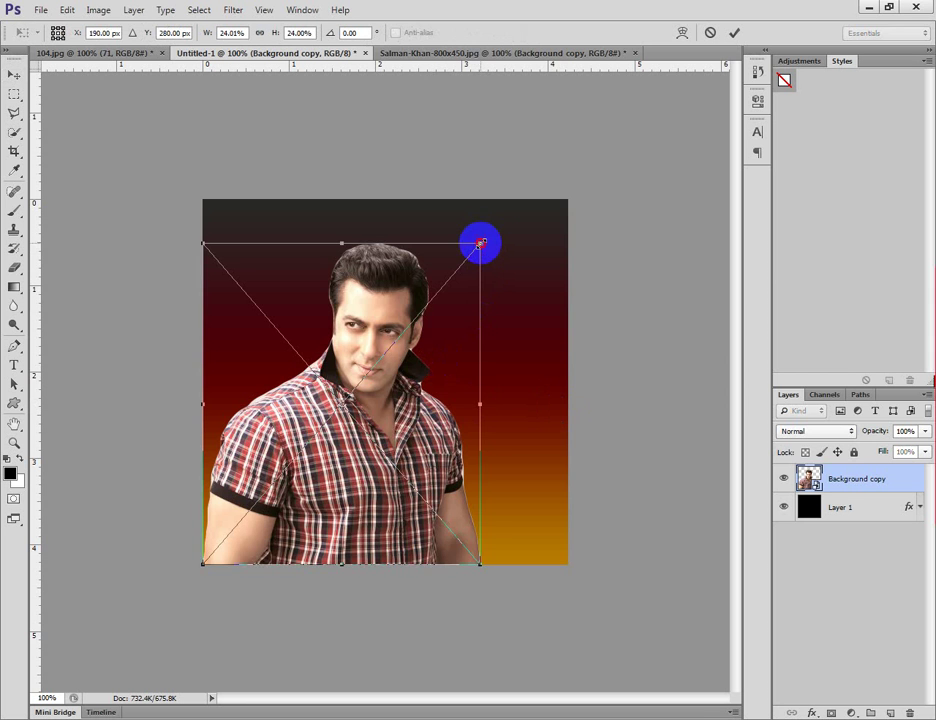
pyautogui.moveTo(481, 245); pyautogui.dragTo(420, 307)
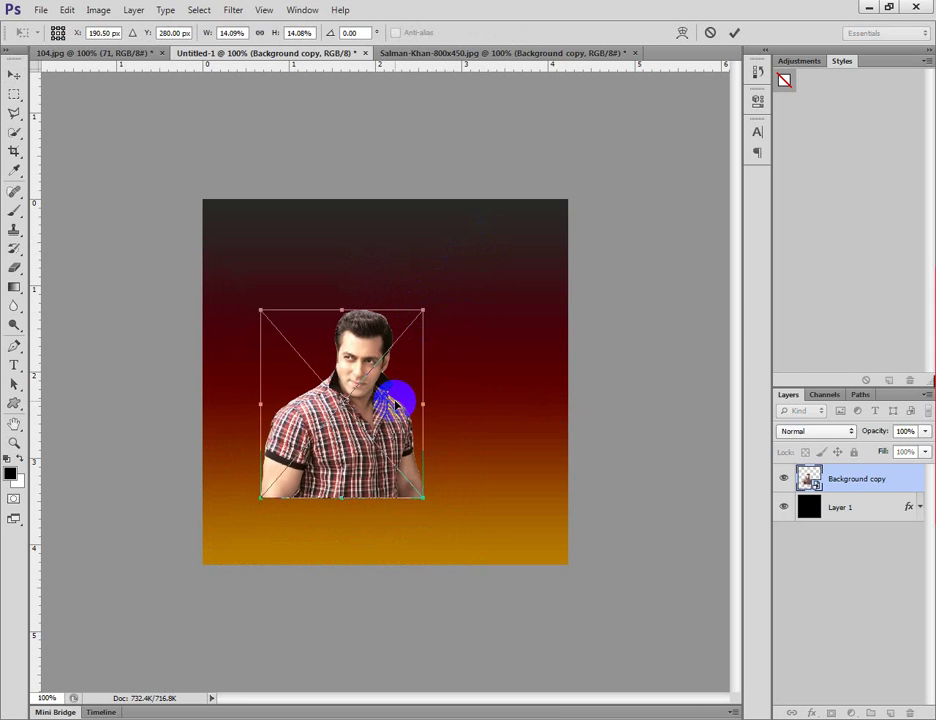
pyautogui.moveTo(397, 397); pyautogui.dragTo(338, 472)
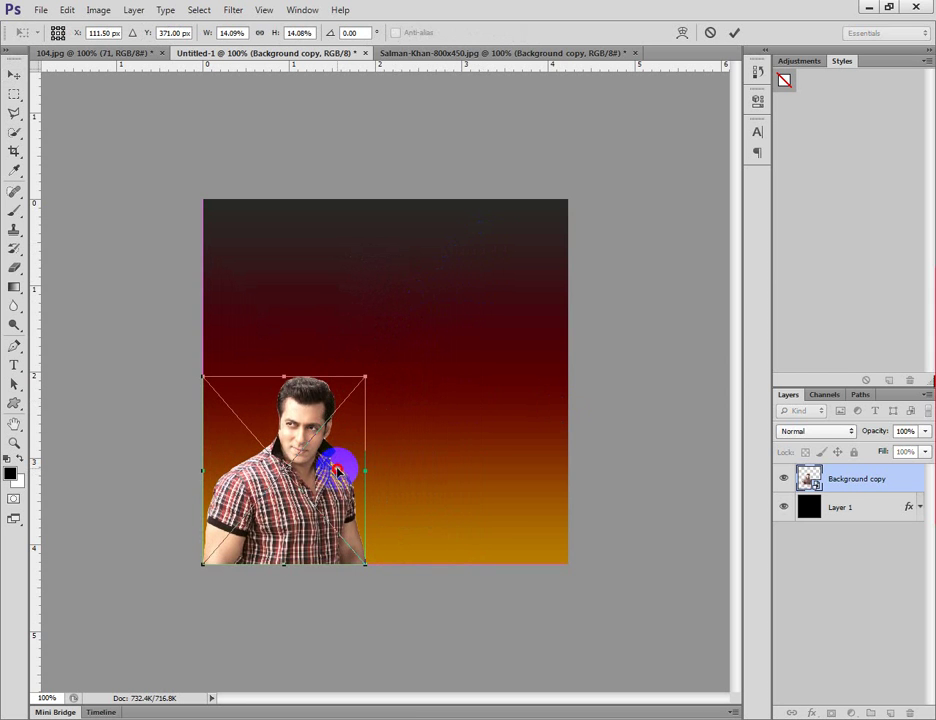
pyautogui.click(733, 33)
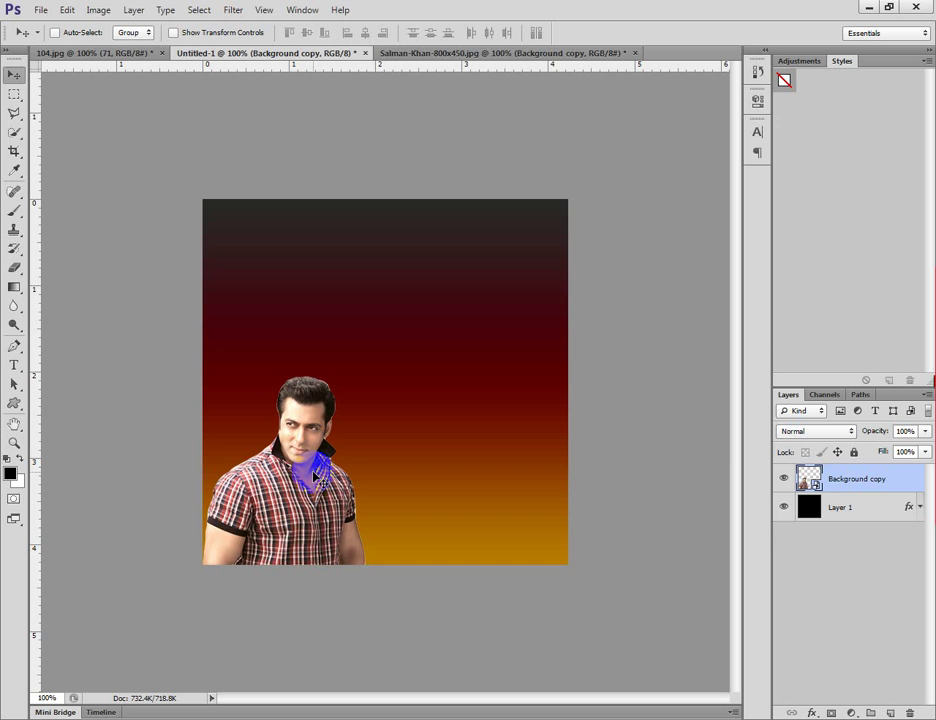
# Duplicate the small portrait layer and place the duplicate beneath the original in the layer stack.
pyautogui.hotkey('ctrl', 'j')
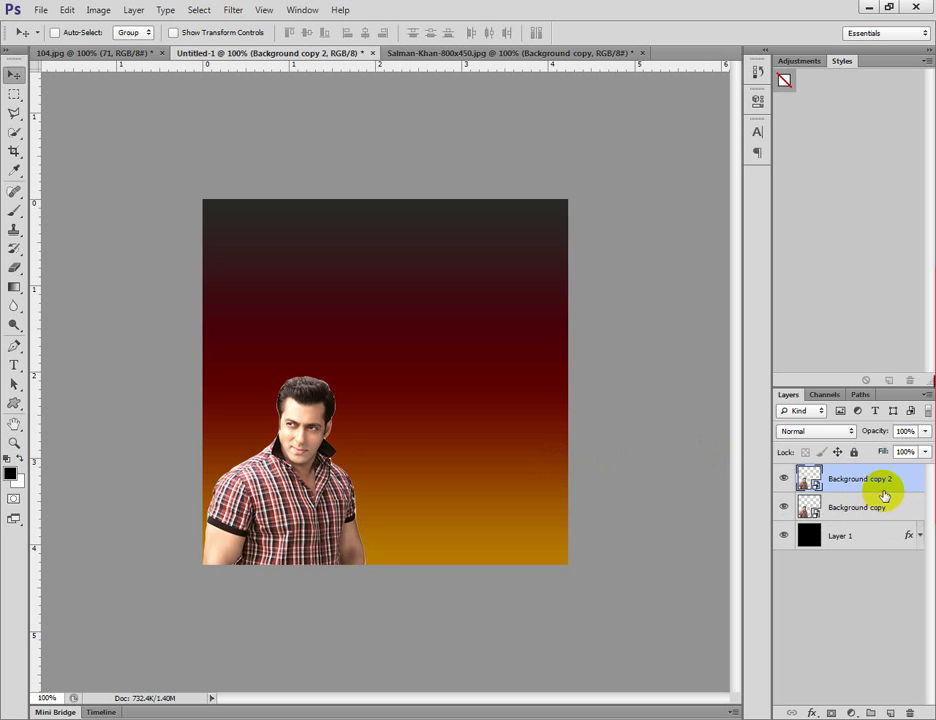
pyautogui.moveTo(884, 494); pyautogui.dragTo(896, 518)
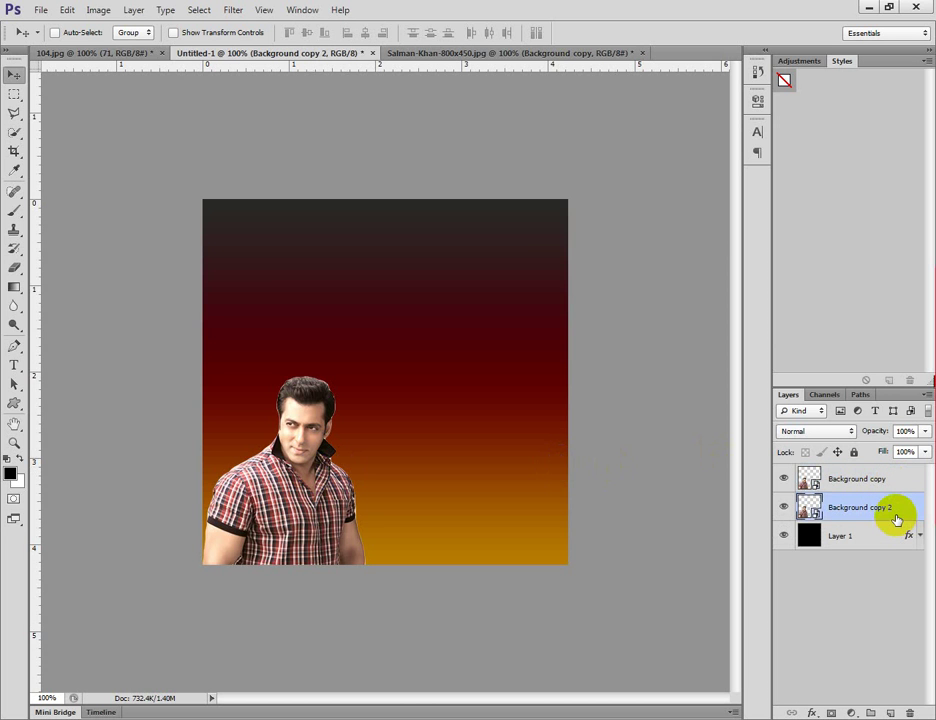
# Enlarge the Background copy 2 portrait proportionally to about 38% and position it behind the small portrait, with its head at the canvas's upper edge.
pyautogui.hotkey('ctrl', 't')
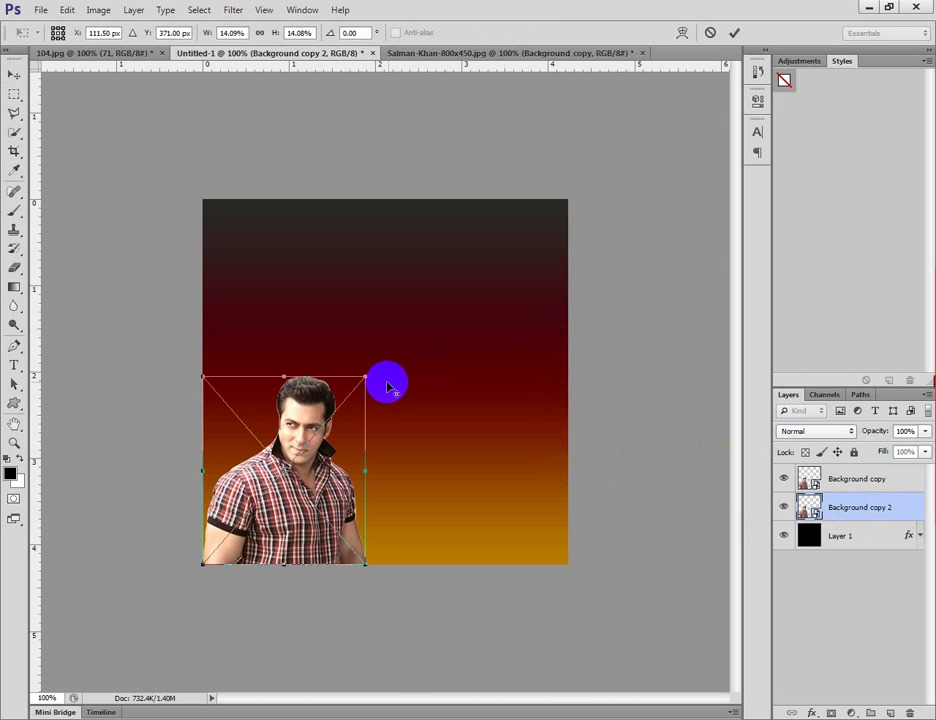
pyautogui.moveTo(367, 376); pyautogui.dragTo(552, 242)
pyautogui.moveTo(418, 491); pyautogui.dragTo(506, 478)
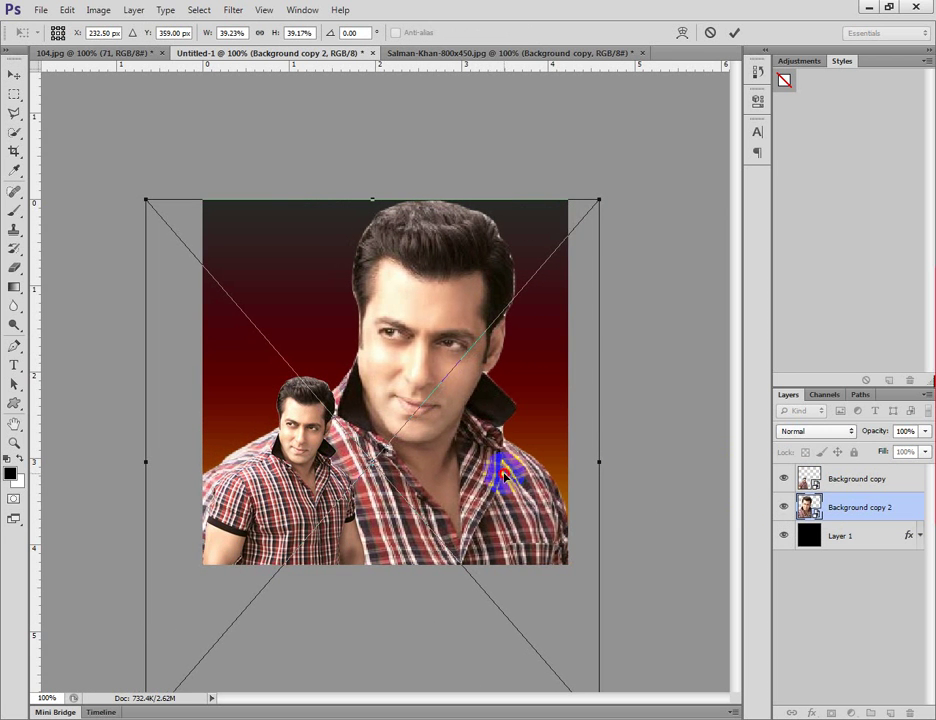
pyautogui.moveTo(600, 198); pyautogui.dragTo(593, 200)
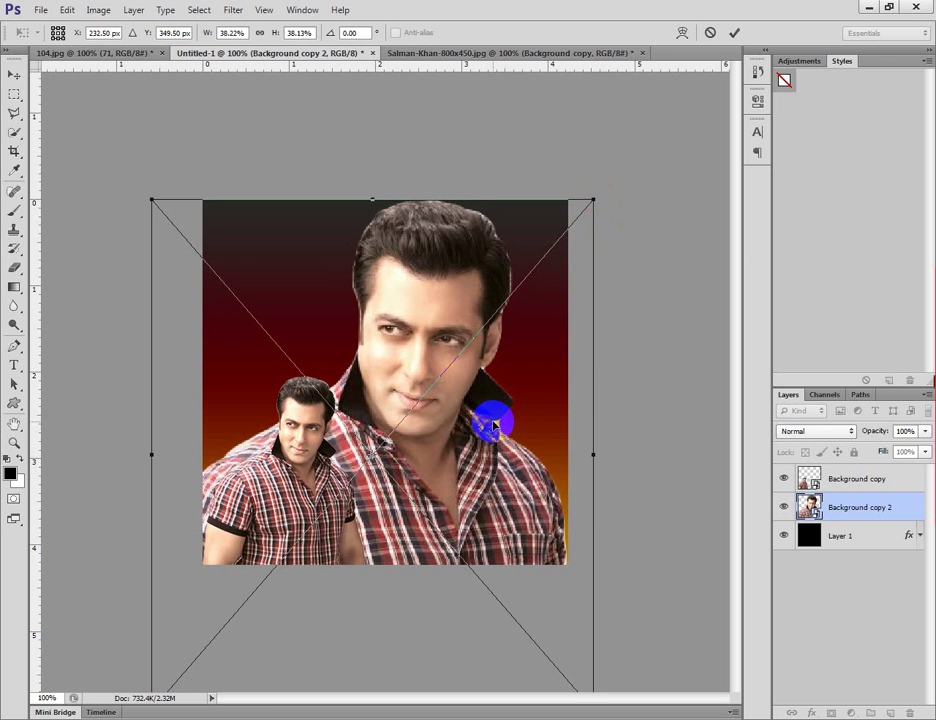
pyautogui.press('Return')
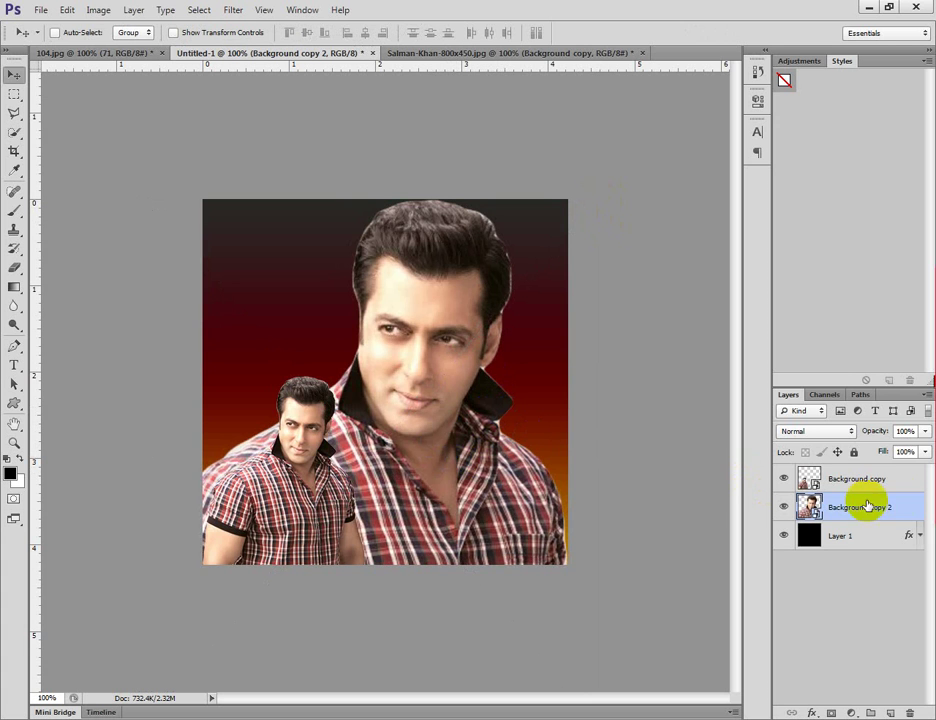
# Set the opacity of the large portrait layer, Background copy 2, to 50%.
pyautogui.click(924, 453)
pyautogui.moveTo(924, 453); pyautogui.dragTo(889, 455)
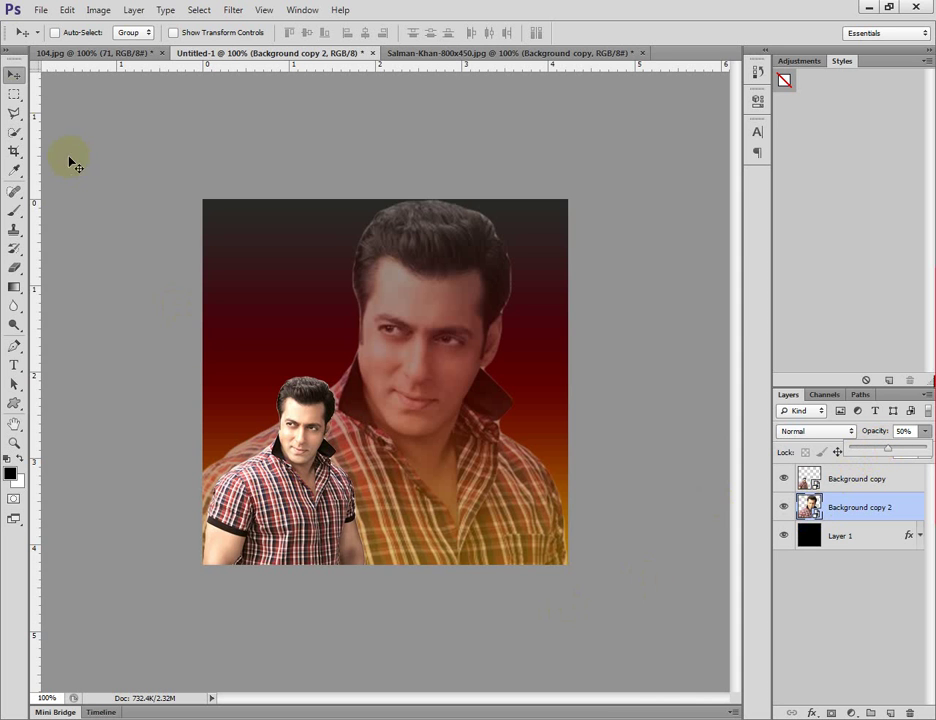
pyautogui.click(904, 506)
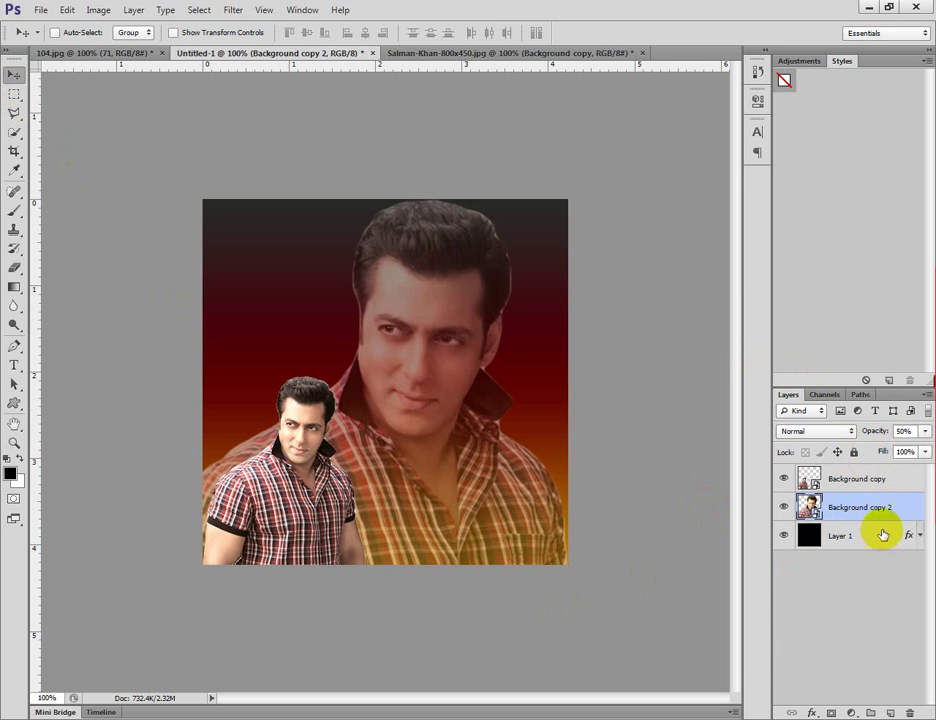
# Hide the Background copy 2 layer and reposition the small portrait in the canvas's lower-left corner.
pyautogui.click(890, 480)
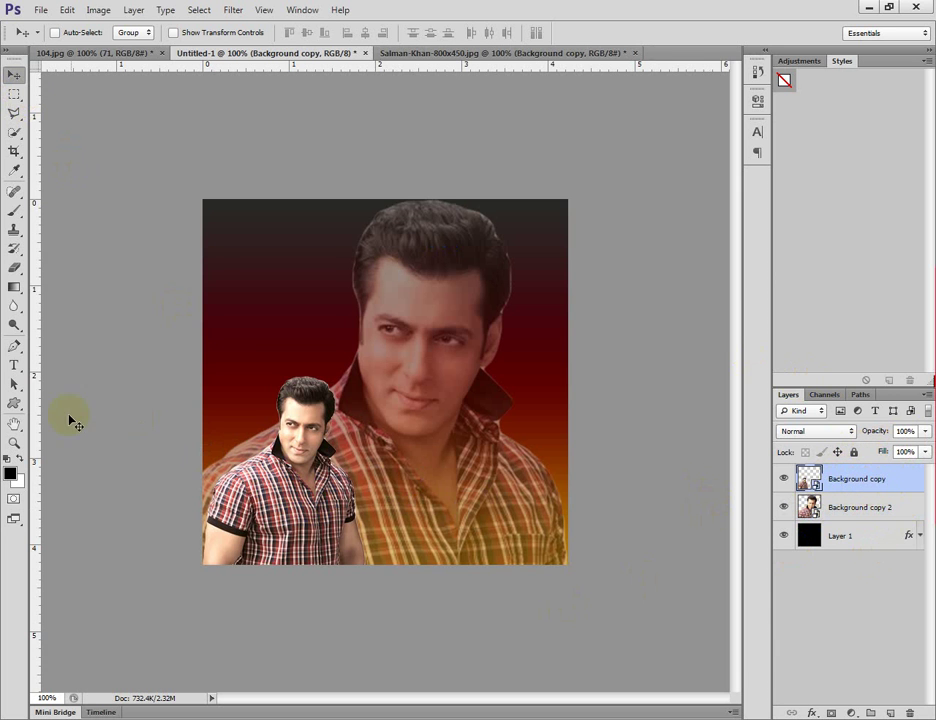
pyautogui.click(14, 442)
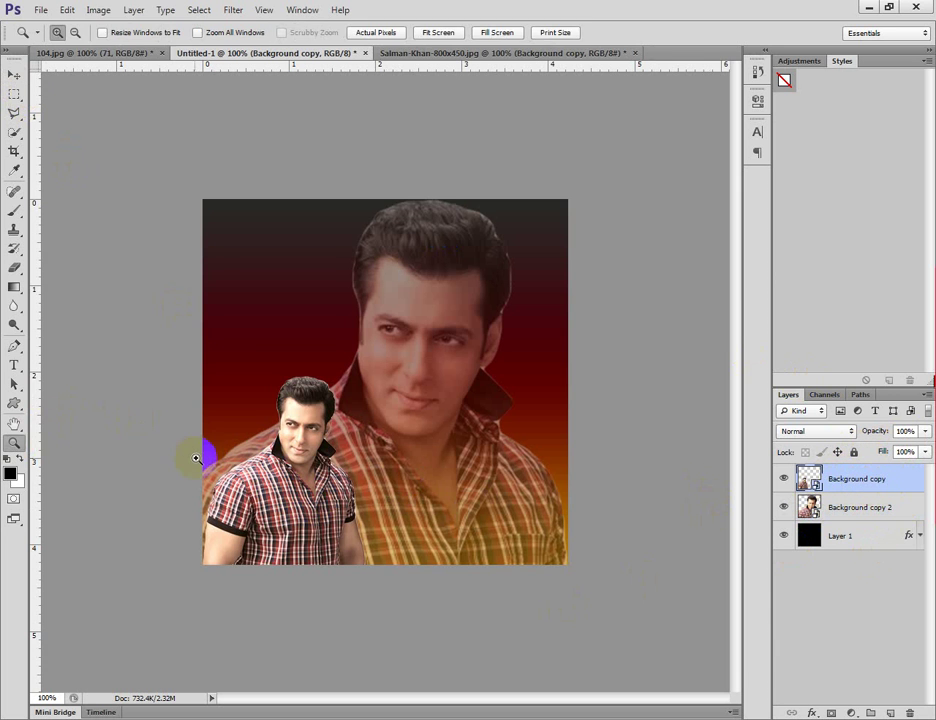
pyautogui.click(14, 75)
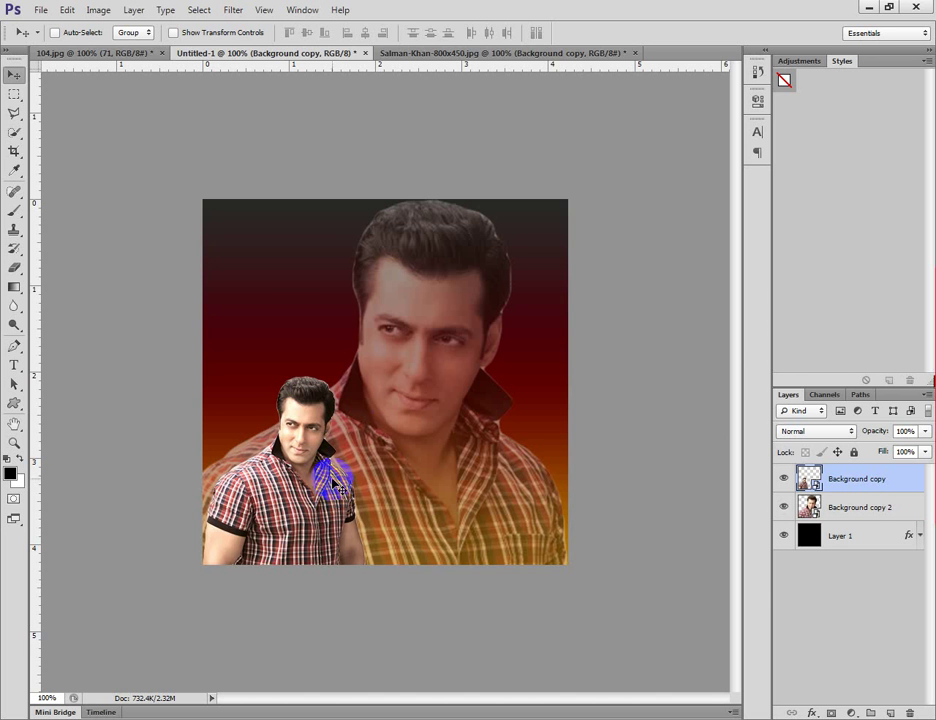
pyautogui.click(784, 507)
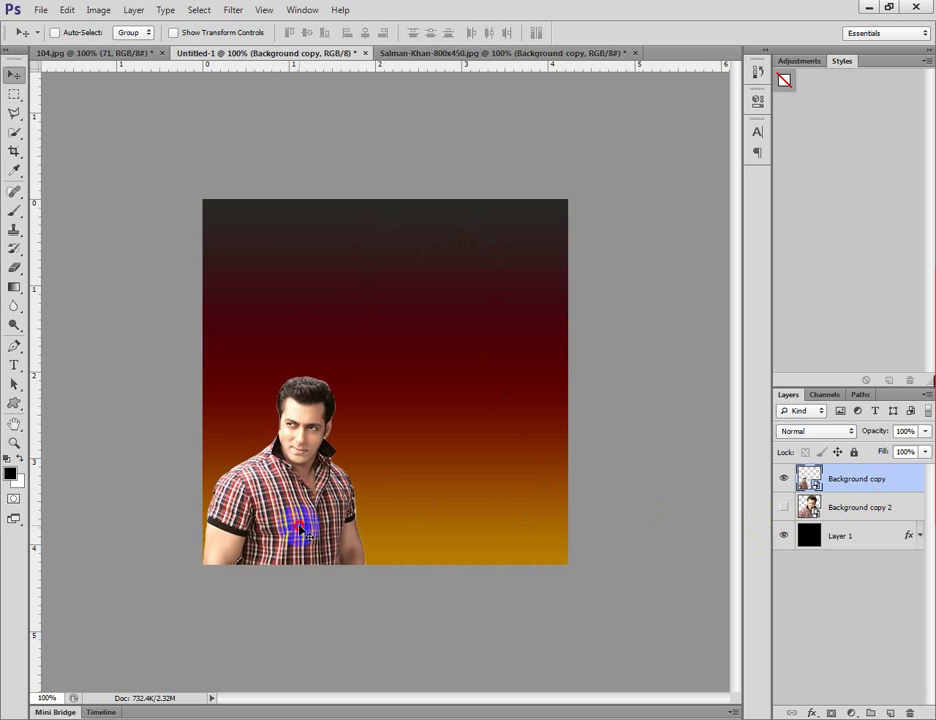
pyautogui.moveTo(301, 528); pyautogui.dragTo(313, 400)
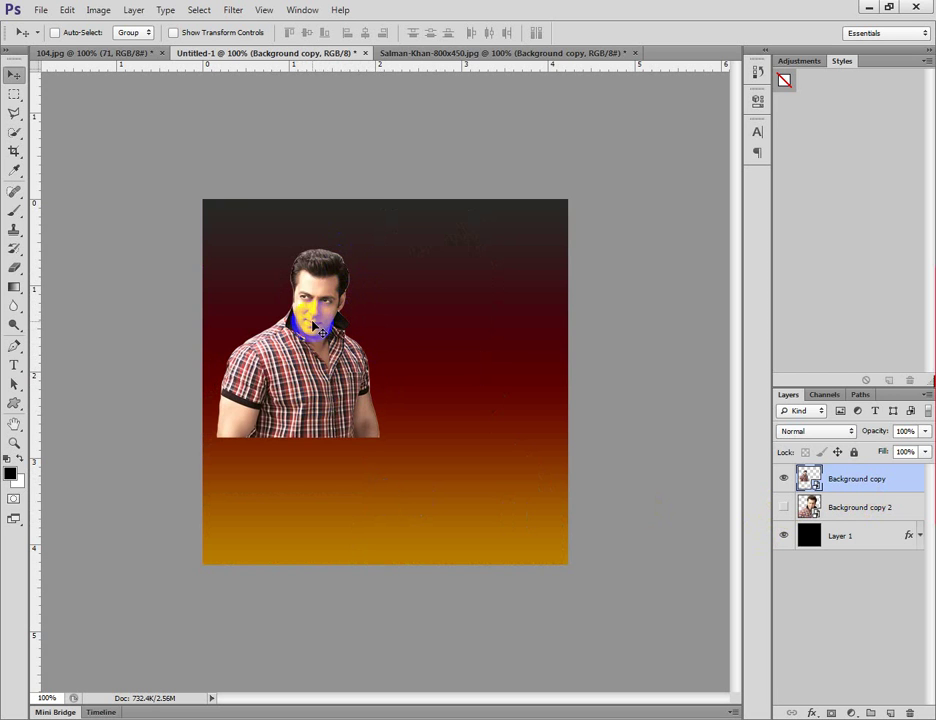
pyautogui.moveTo(316, 343); pyautogui.dragTo(296, 472)
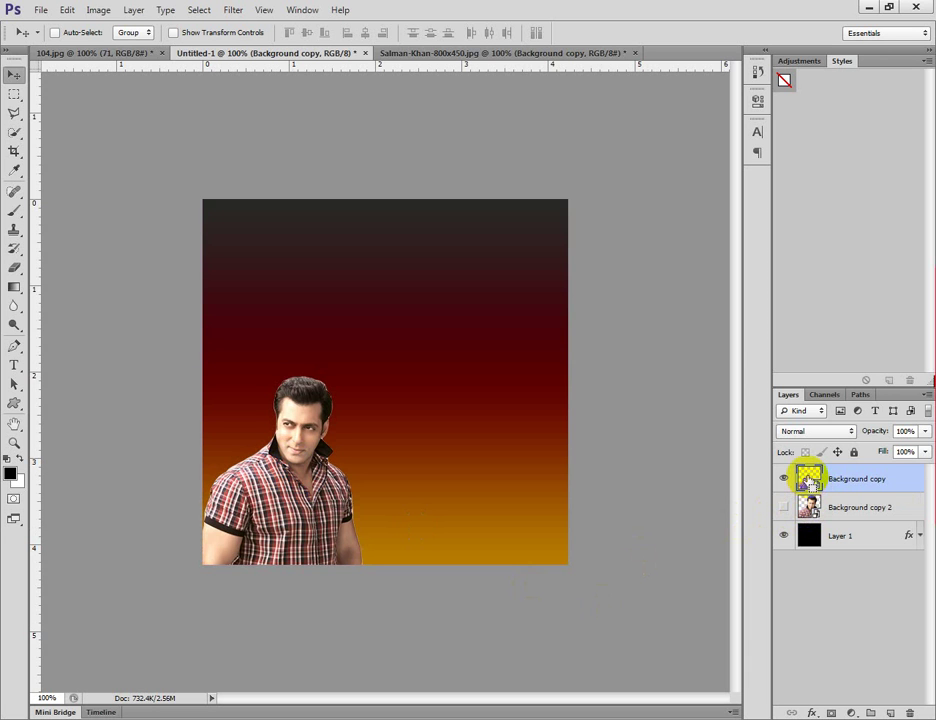
# Try to copy the small portrait's outlined area from Layer 1 onto a new layer, and clear the selection.
pyautogui.keyDown('ctrl'); pyautogui.click(806, 478); pyautogui.keyUp('ctrl')
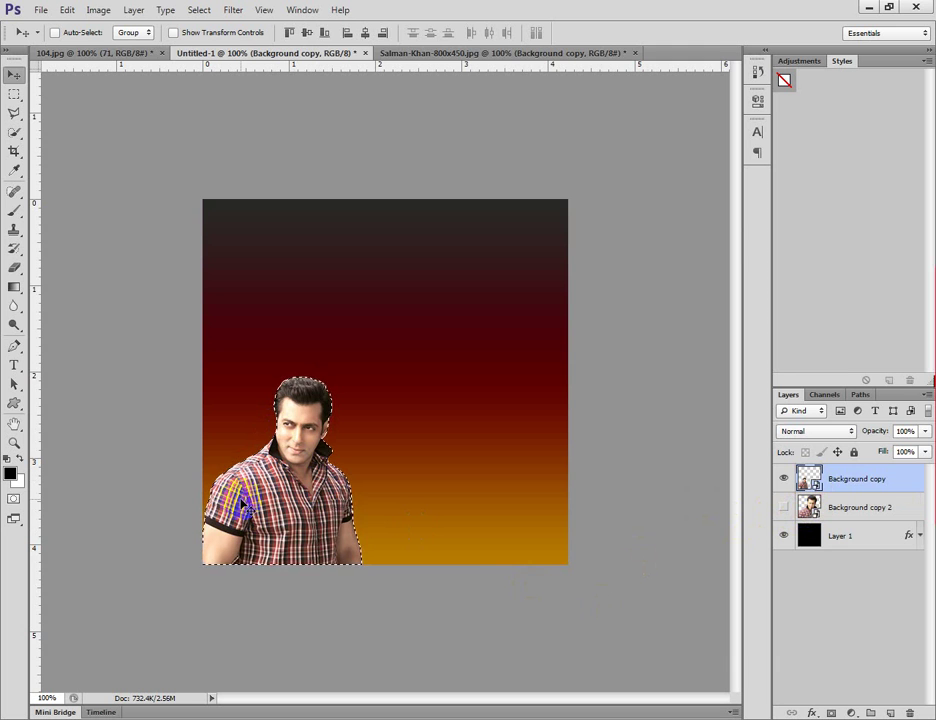
pyautogui.click(867, 541)
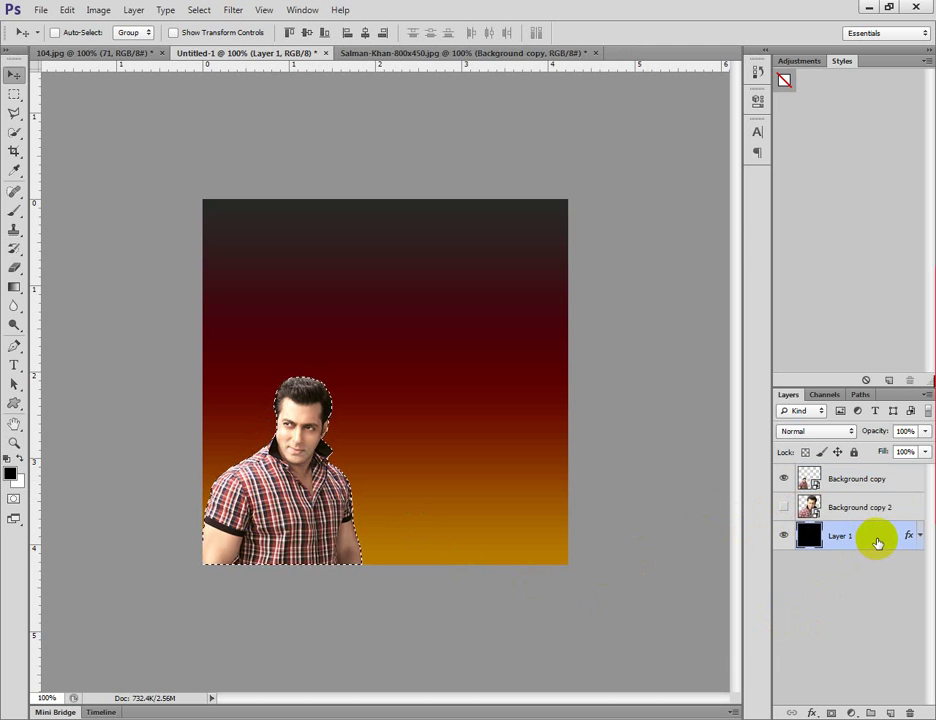
pyautogui.rightClick(881, 542)
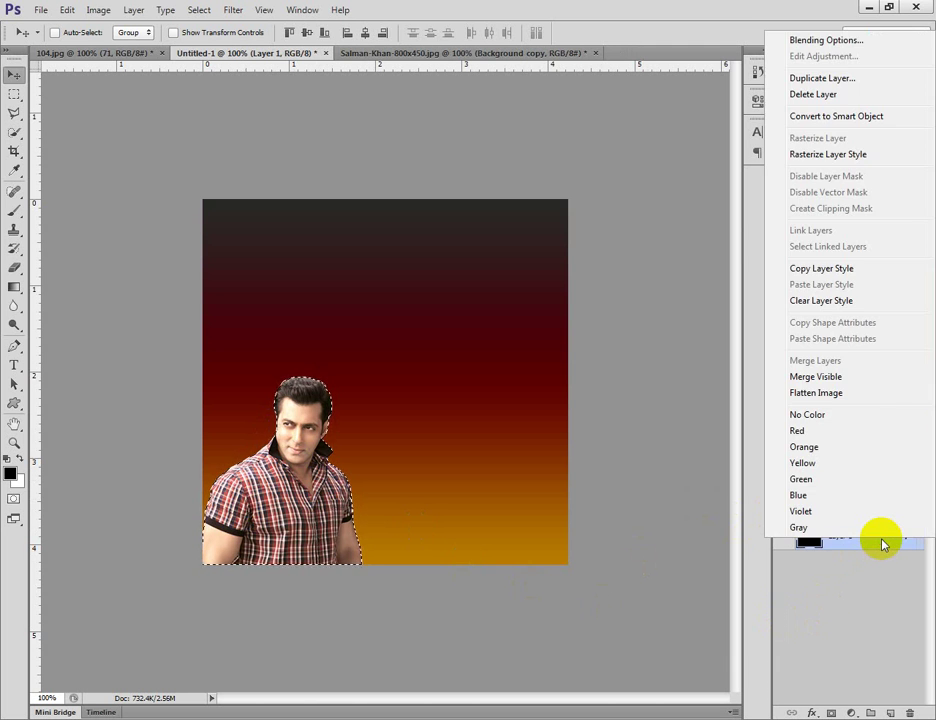
pyautogui.press('Escape')
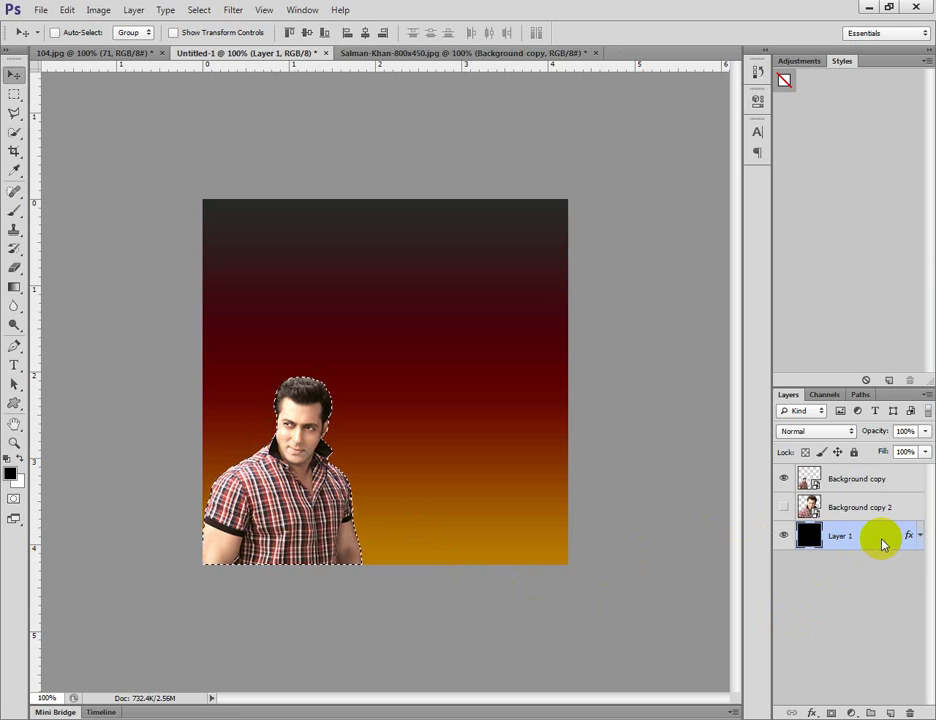
pyautogui.hotkey('ctrl', 'j')
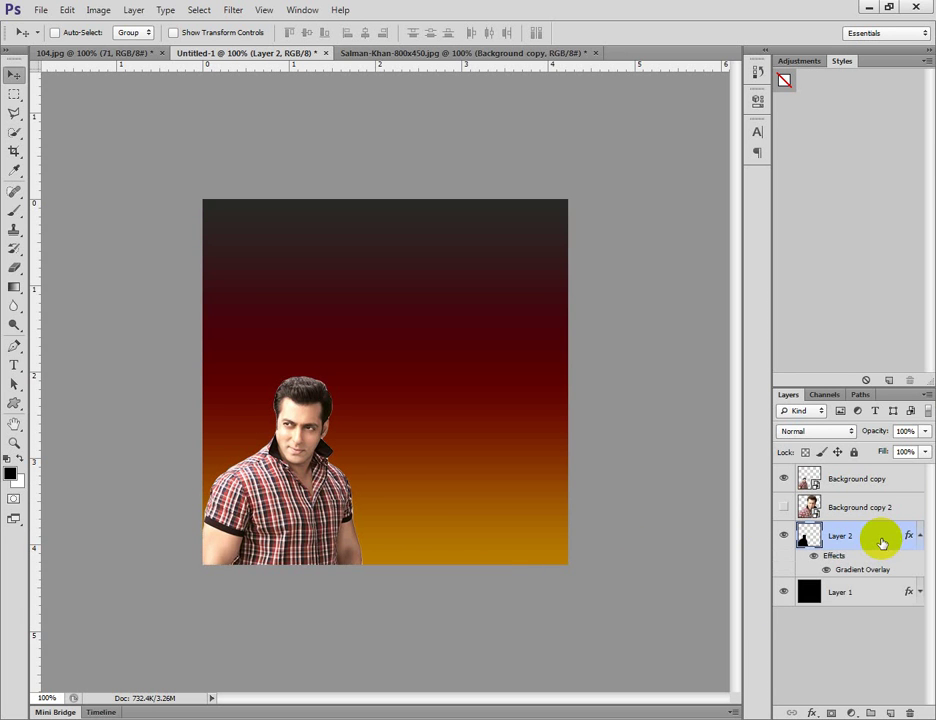
pyautogui.hotkey('ctrl', 'z')
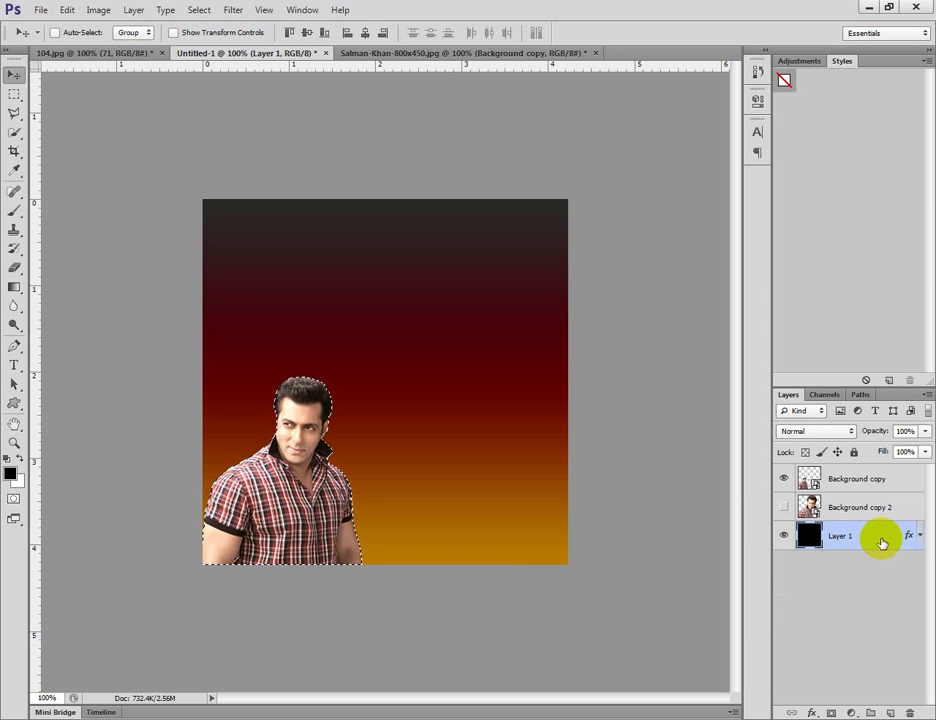
pyautogui.hotkey('ctrl', 'd')
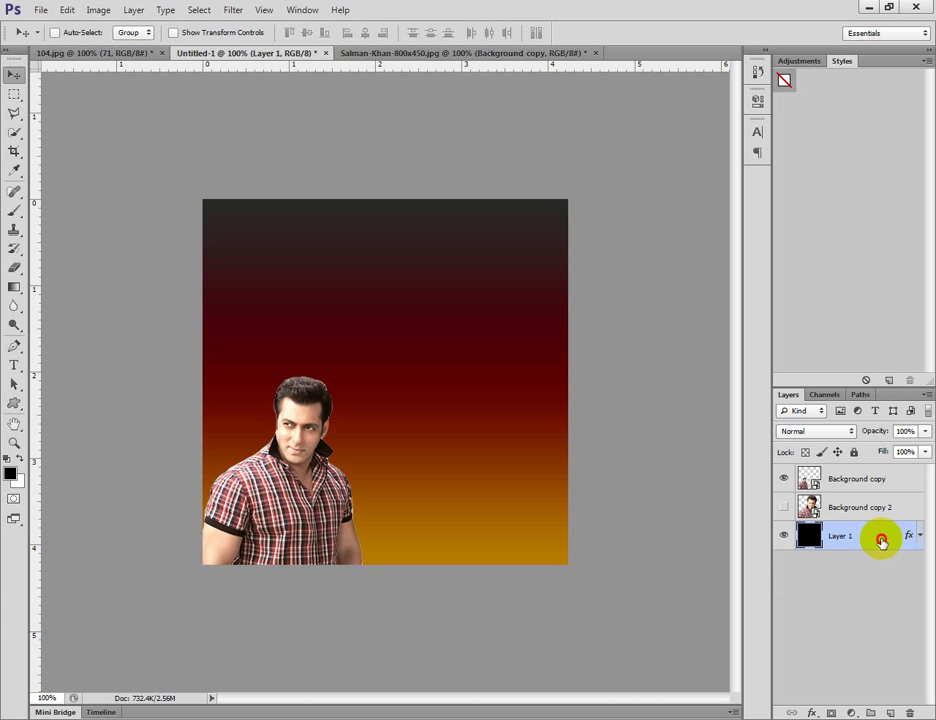
# Duplicate the gradient layer, Layer 1, and rasterize the layer style of the duplicate.
pyautogui.hotkey('ctrl', 'j')
pyautogui.rightClick(881, 541)
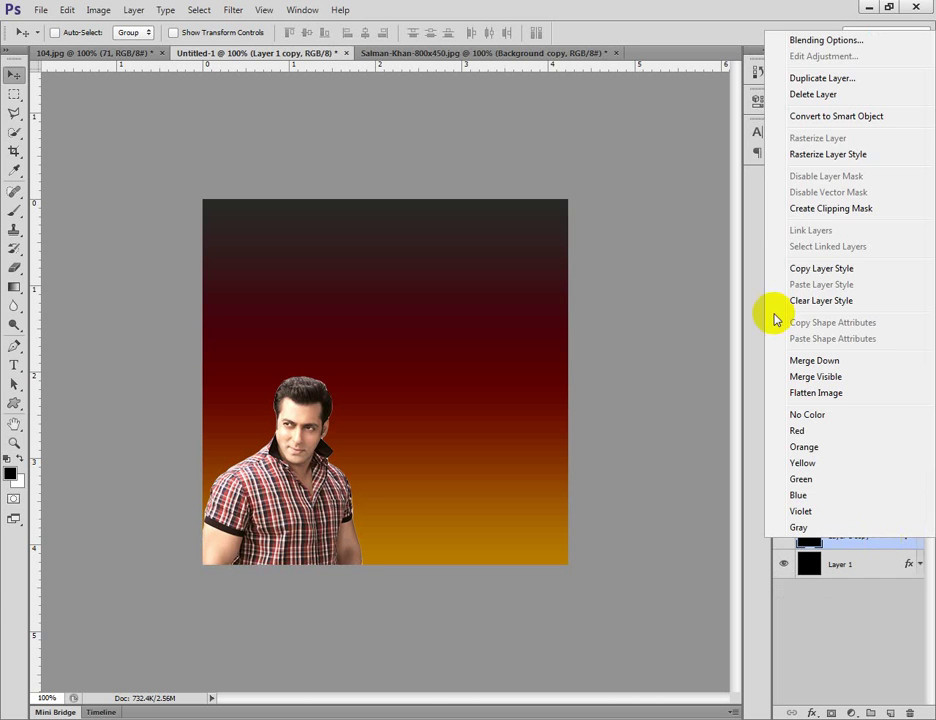
pyautogui.click(777, 153)
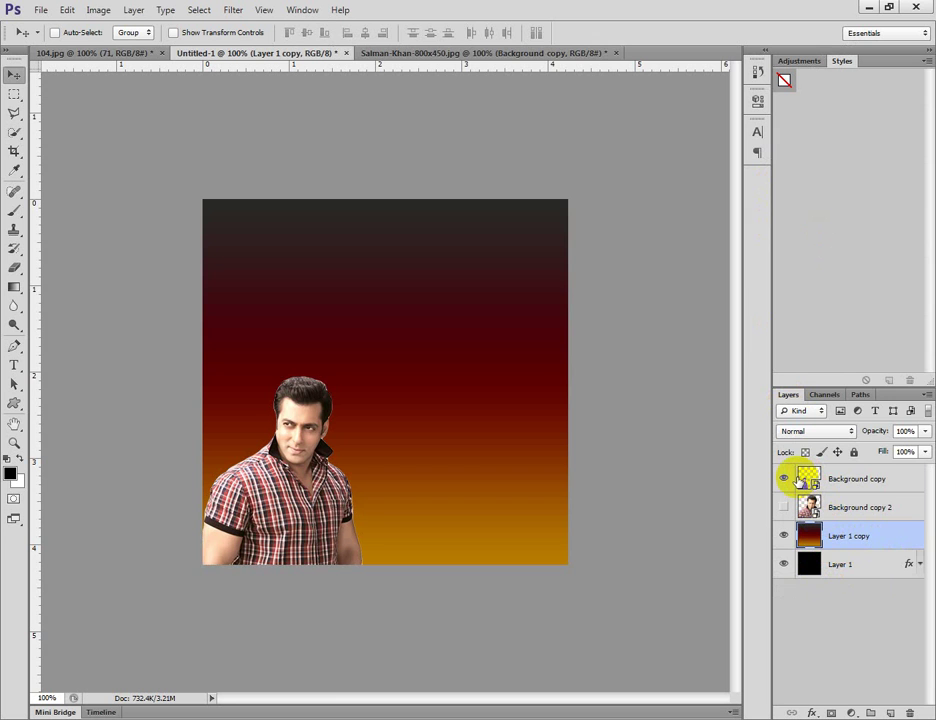
# Load the small portrait's outline as a selection and make Layer 1 copy the active layer.
pyautogui.keyDown('ctrl'); pyautogui.click(798, 478); pyautogui.keyUp('ctrl')
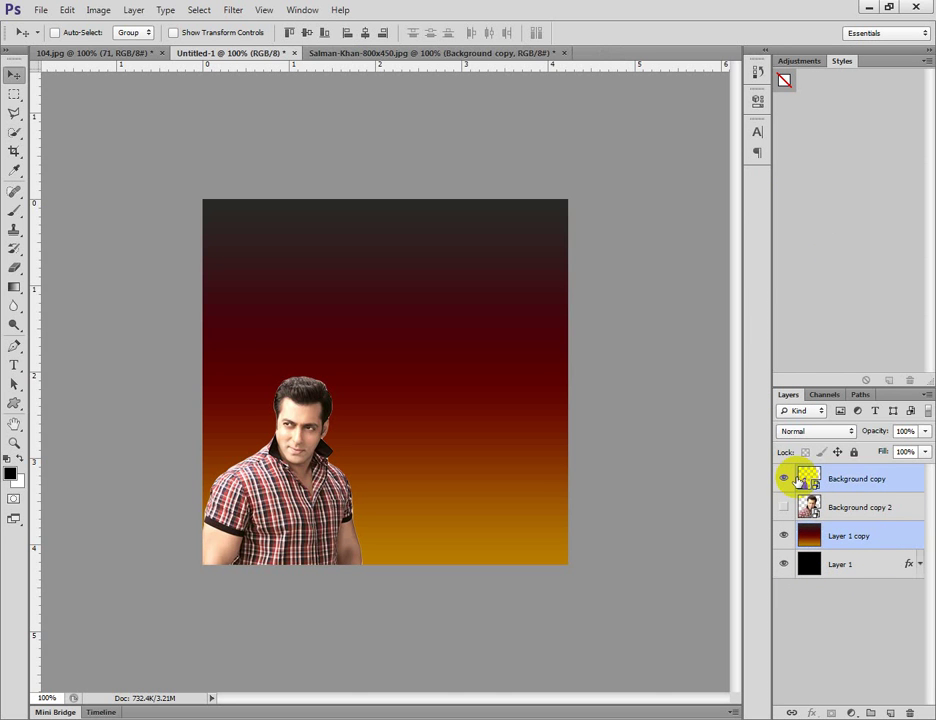
pyautogui.click(840, 482)
pyautogui.keyDown('ctrl'); pyautogui.click(808, 480); pyautogui.keyUp('ctrl')
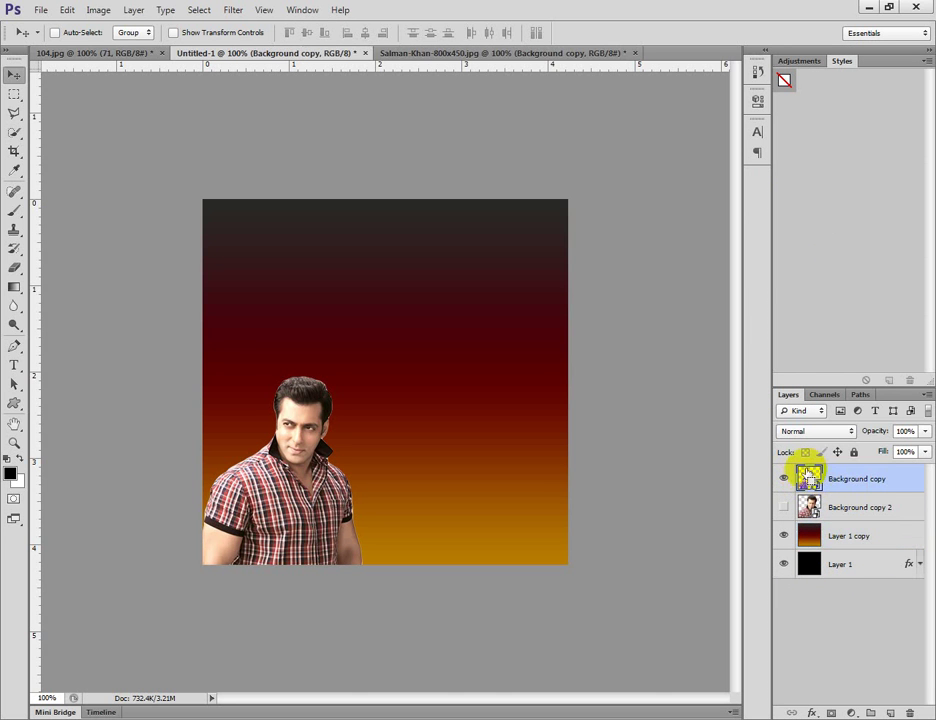
pyautogui.click(860, 535)
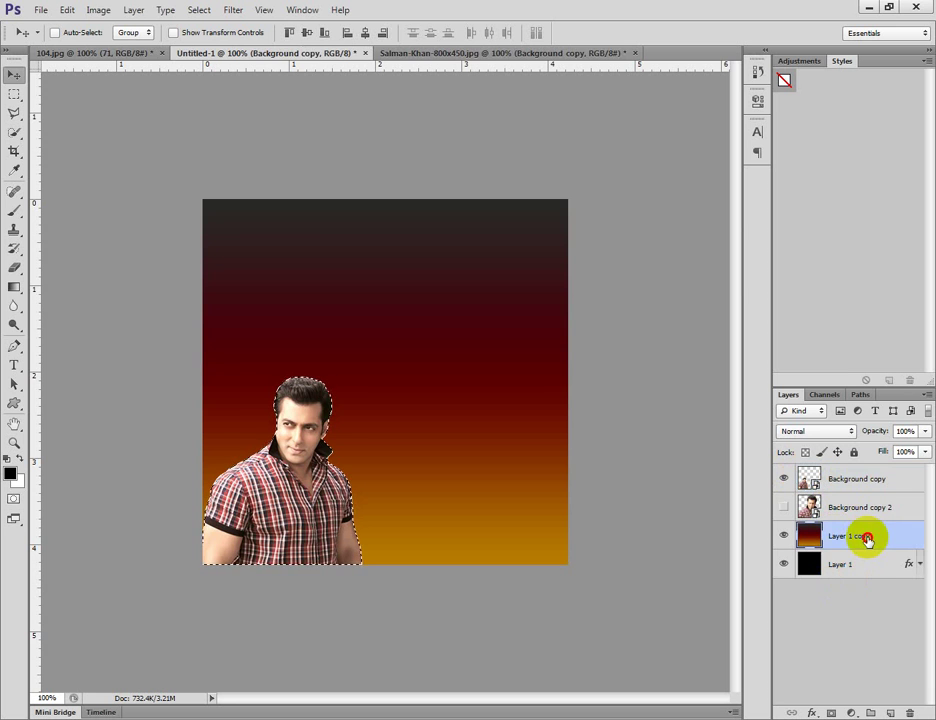
# Feather the portrait-shaped selection with a radius of 0.5 pixels.
pyautogui.click(192, 11)
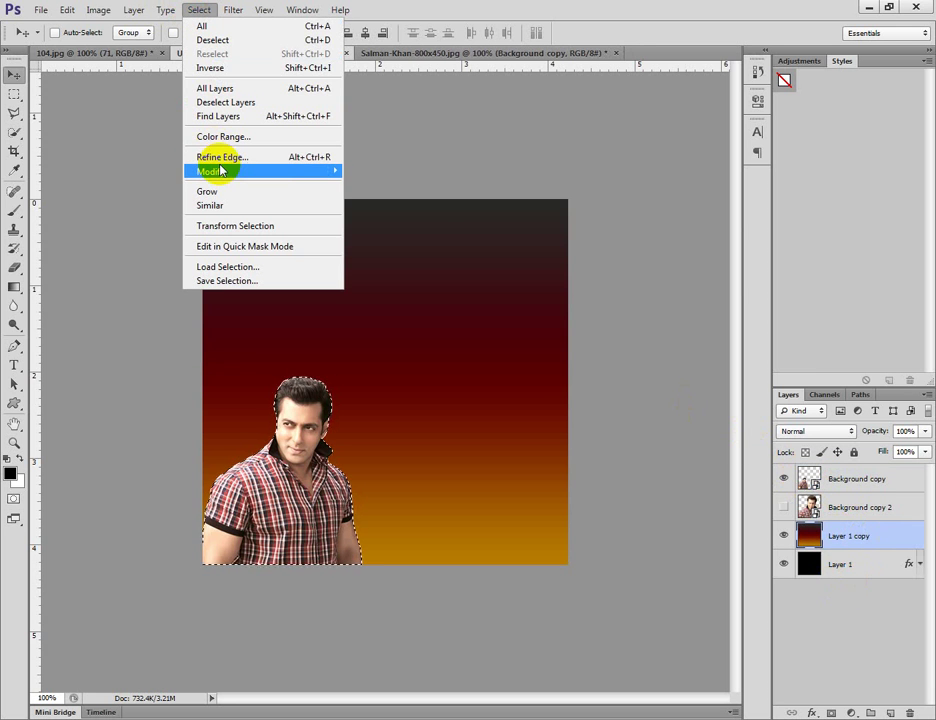
pyautogui.moveTo(221, 170)
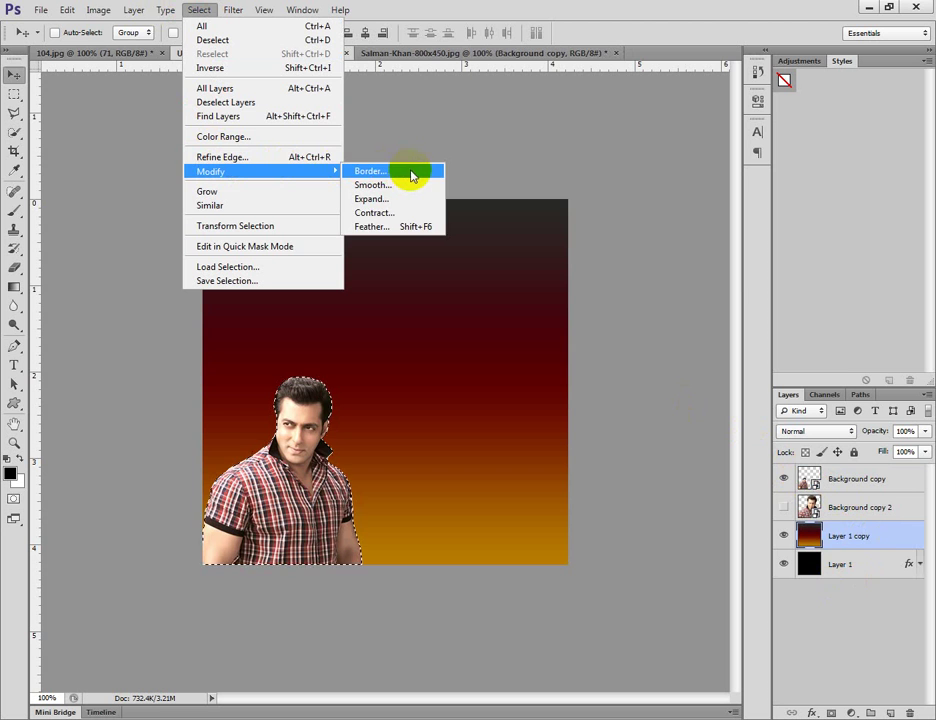
pyautogui.click(432, 229)
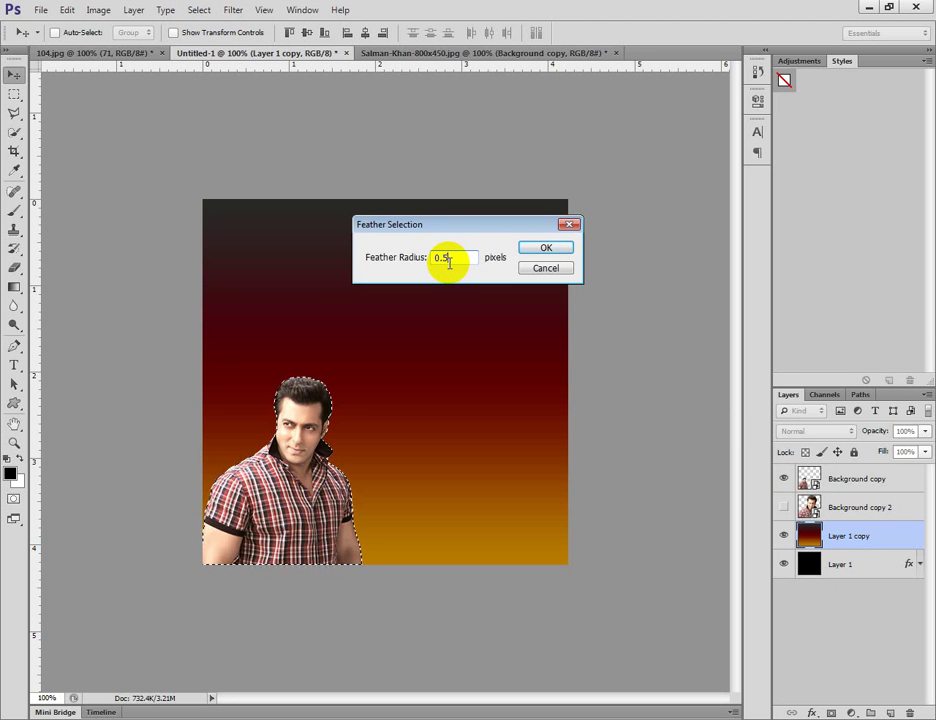
pyautogui.press('Return')
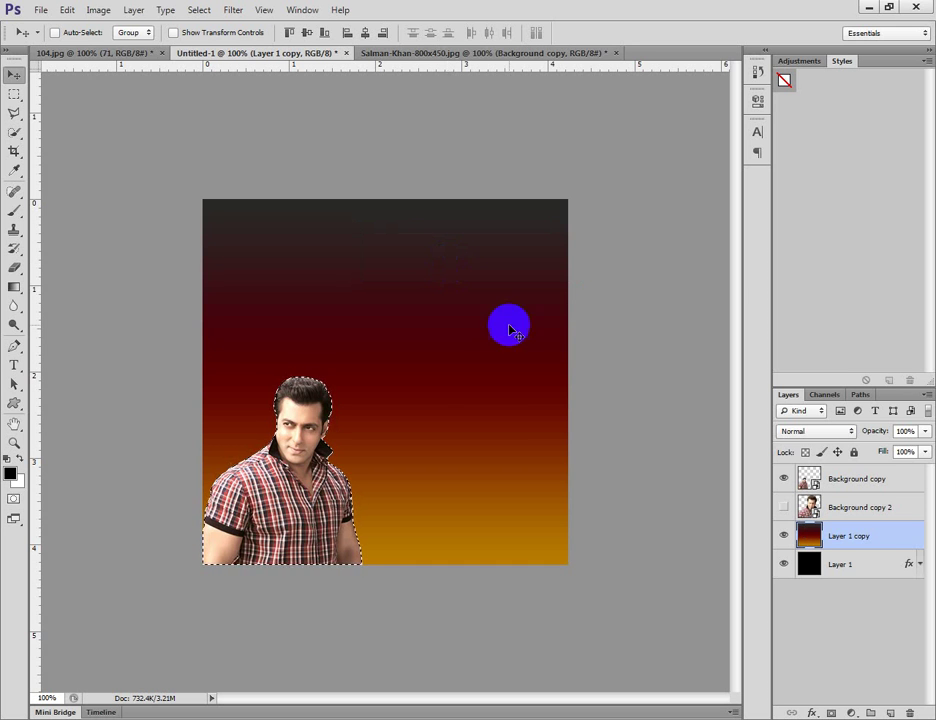
pyautogui.click(857, 486)
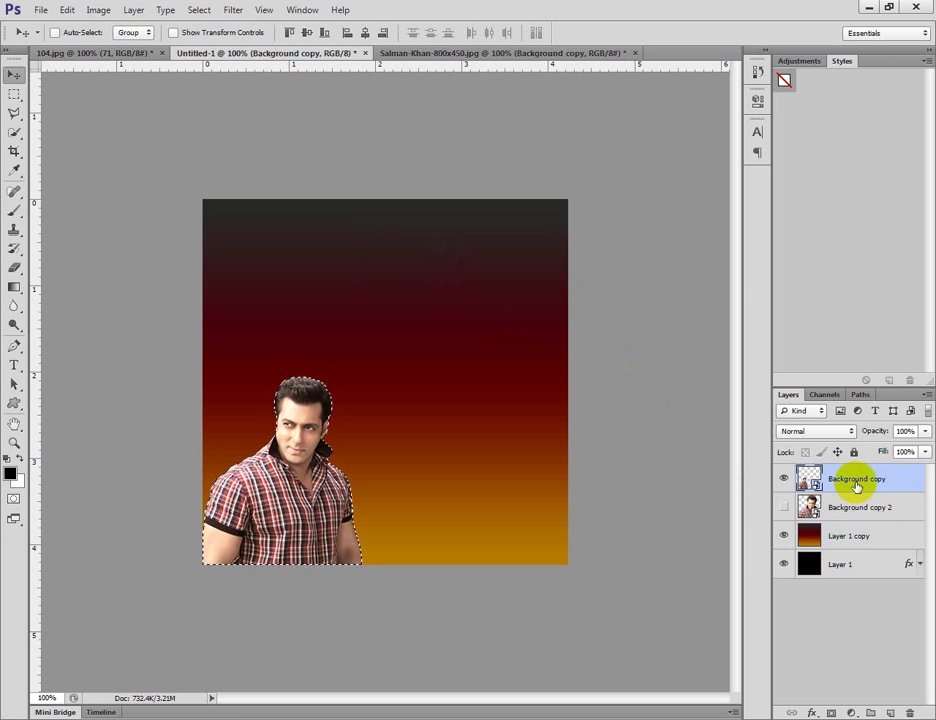
pyautogui.keyDown('shift'); pyautogui.click(859, 538); pyautogui.keyUp('shift')
pyautogui.click(865, 483)
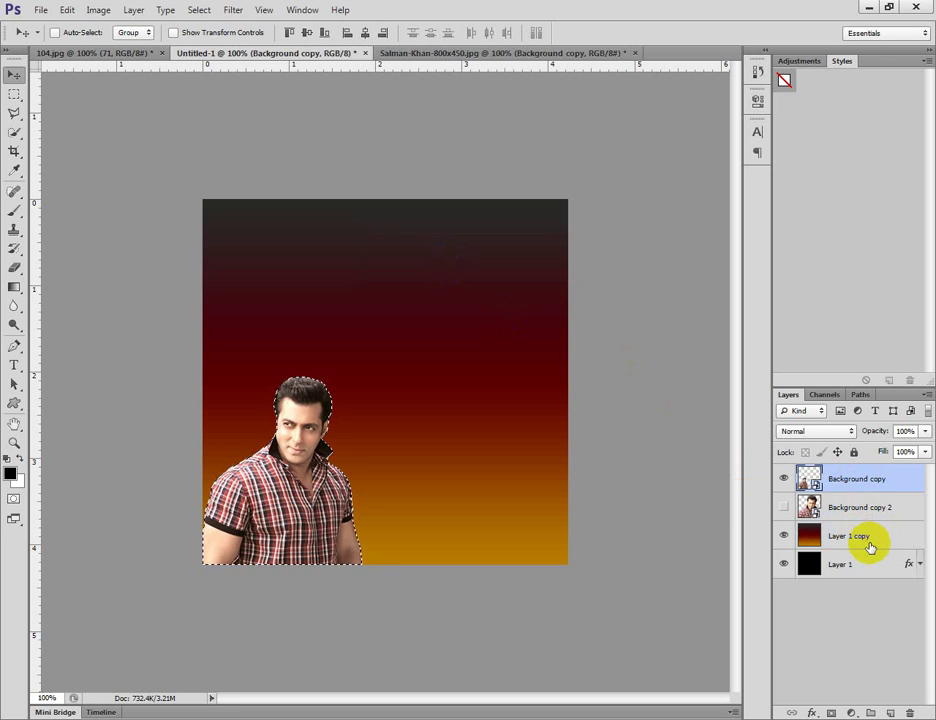
pyautogui.keyDown('ctrl'); pyautogui.click(870, 546); pyautogui.keyUp('ctrl')
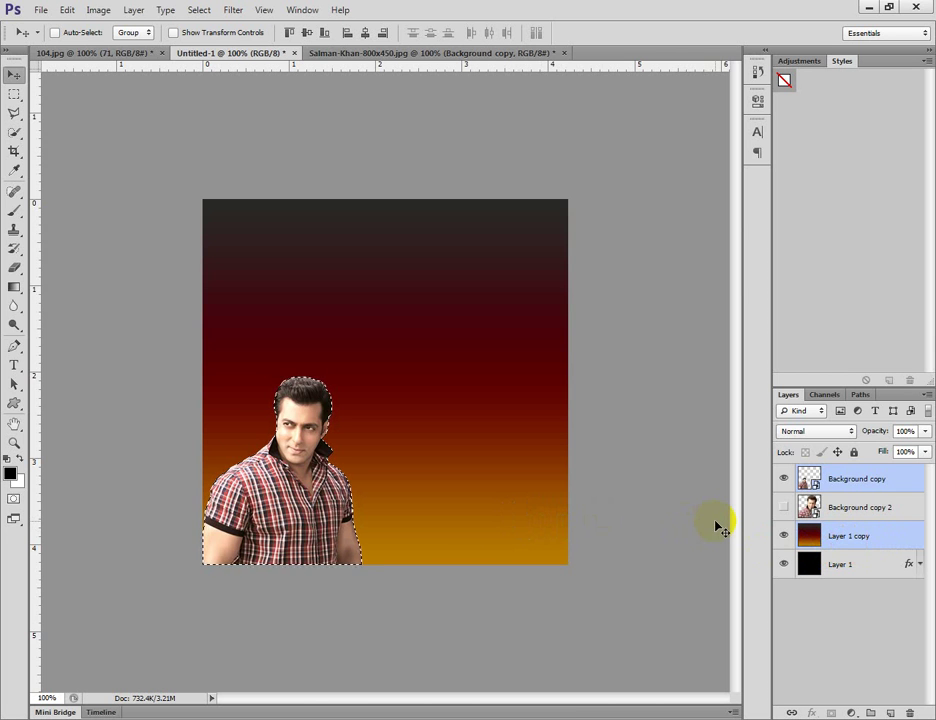
pyautogui.hotkey('ctrl', 'z')
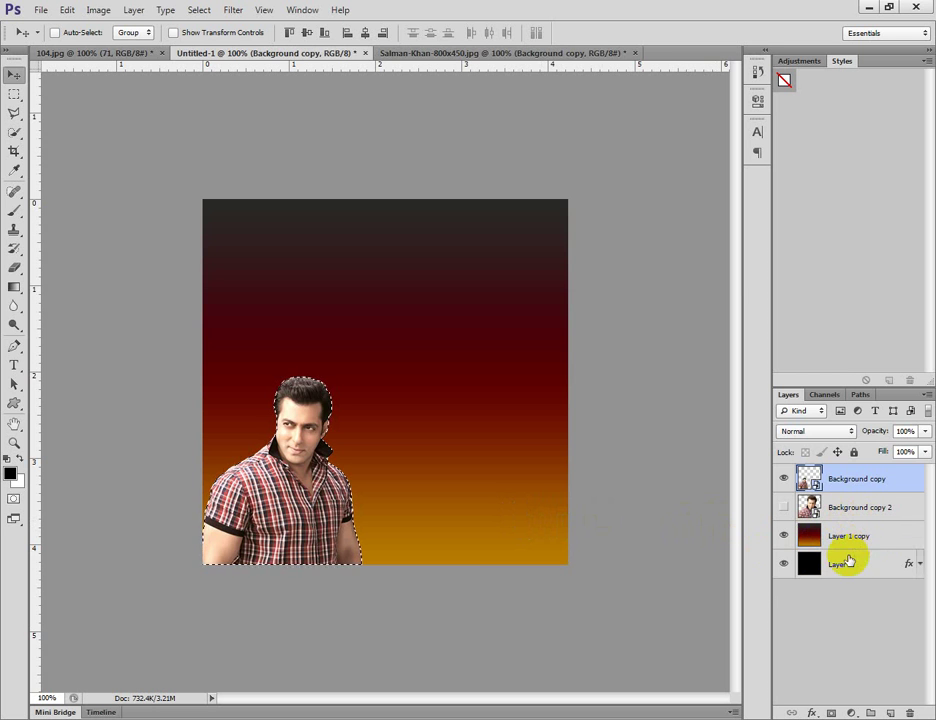
# Hide the original Layer 1 and make Layer 1 copy the active layer, keeping the portrait selection.
pyautogui.click(790, 563)
pyautogui.click(782, 565)
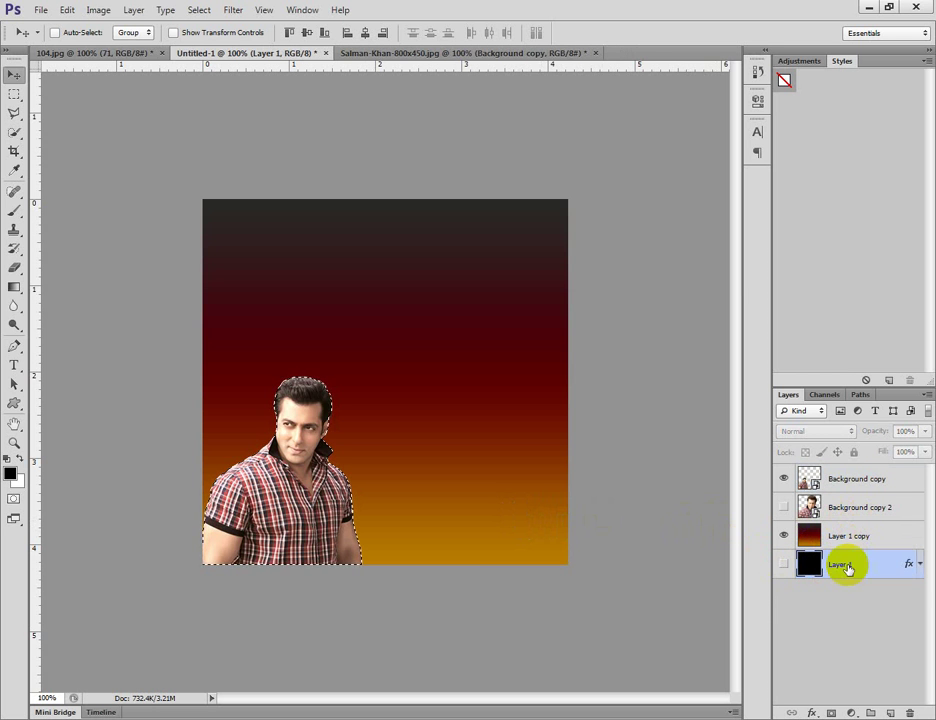
pyautogui.click(919, 566)
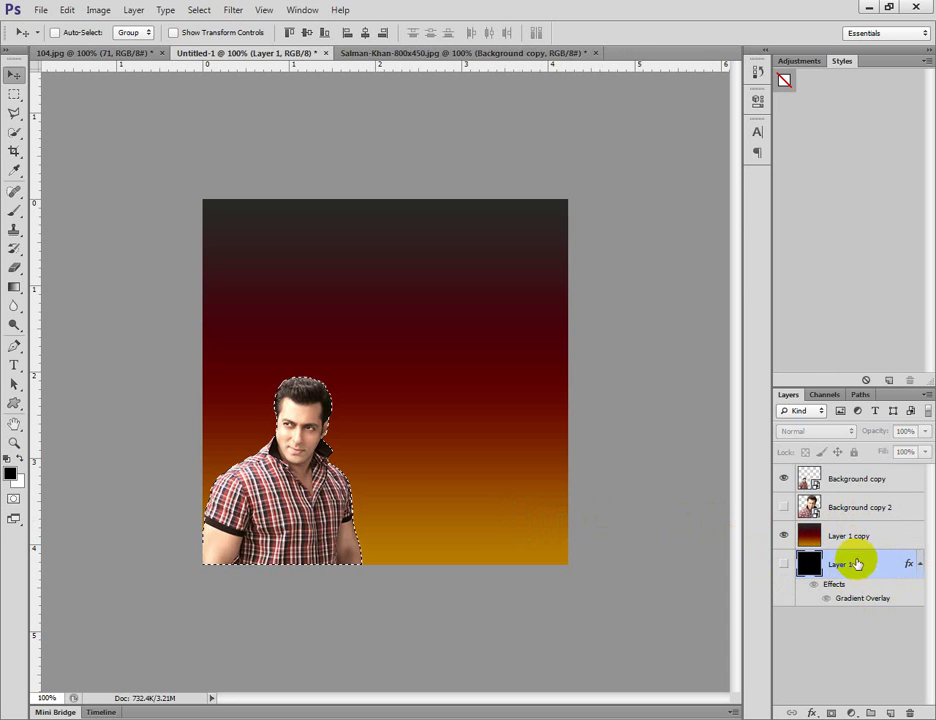
pyautogui.click(919, 566)
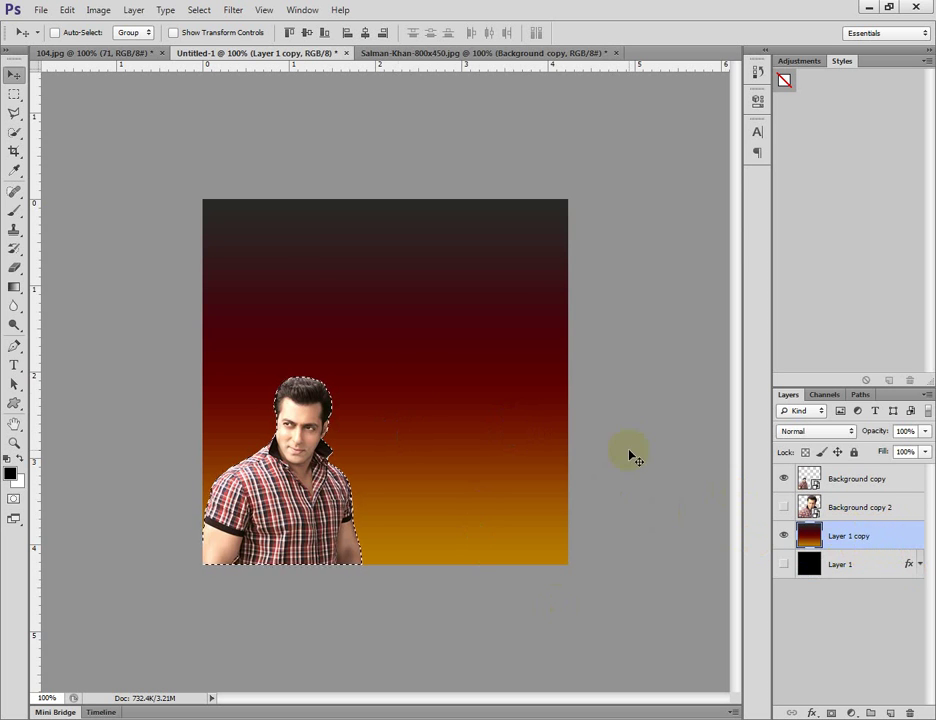
pyautogui.click(355, 448)
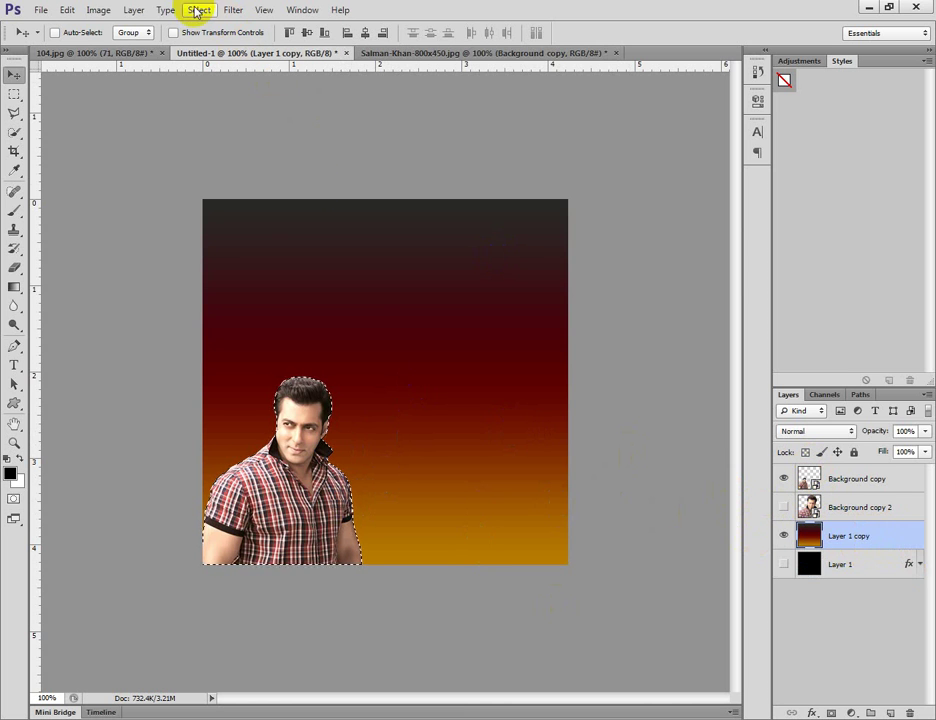
# Select the small portrait layer, Background copy, together with the rasterized gradient layer, Layer 1 copy.
pyautogui.click(874, 482)
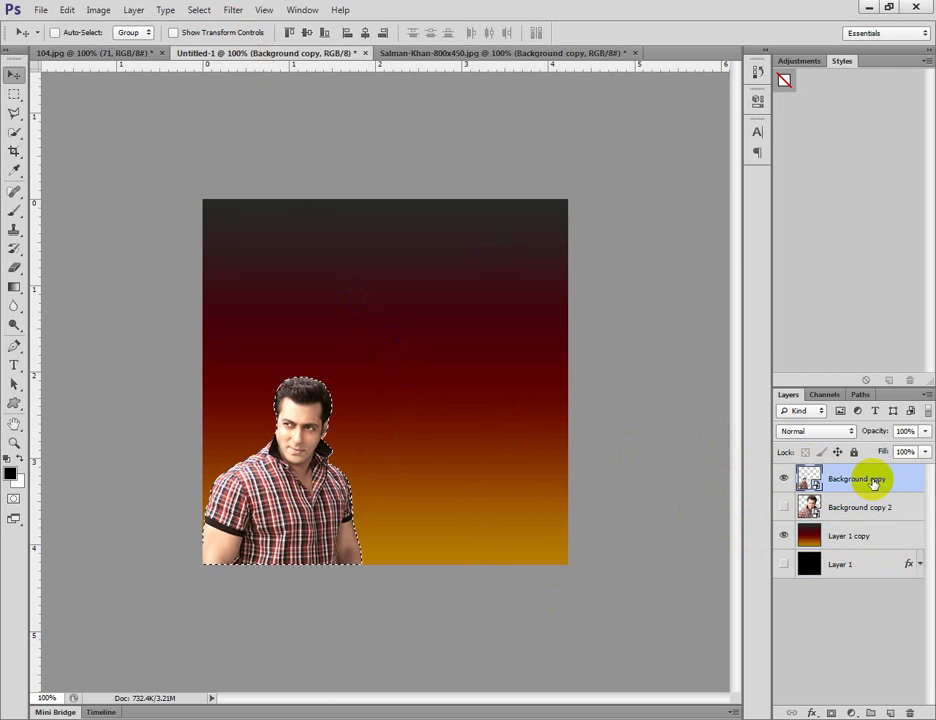
pyautogui.keyDown('ctrl'); pyautogui.click(884, 545); pyautogui.keyUp('ctrl')
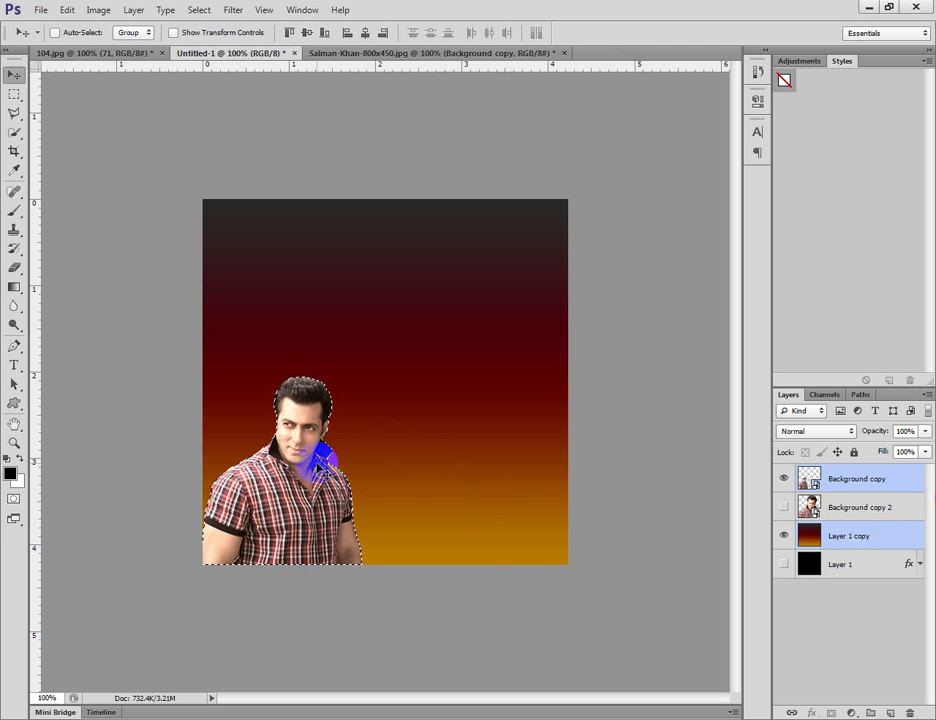
pyautogui.press('z')
pyautogui.click(316, 463)
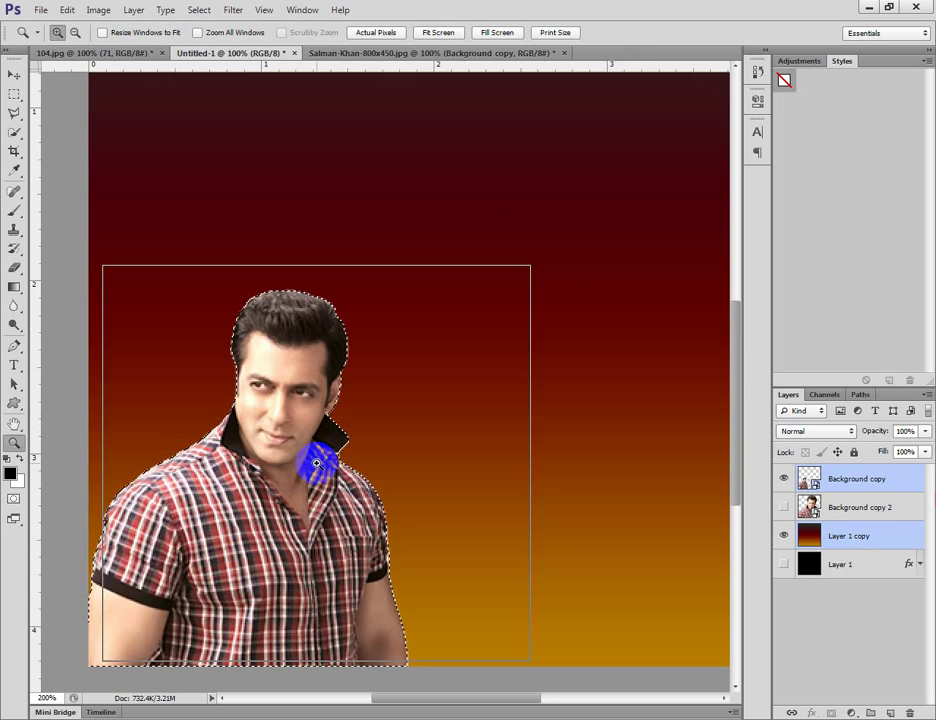
# Undo the feathered portrait selection, the layer visibility change and the rasterized gradient duplicate of Layer 1.
pyautogui.click(316, 463)
pyautogui.click(316, 463)
pyautogui.click(316, 463)
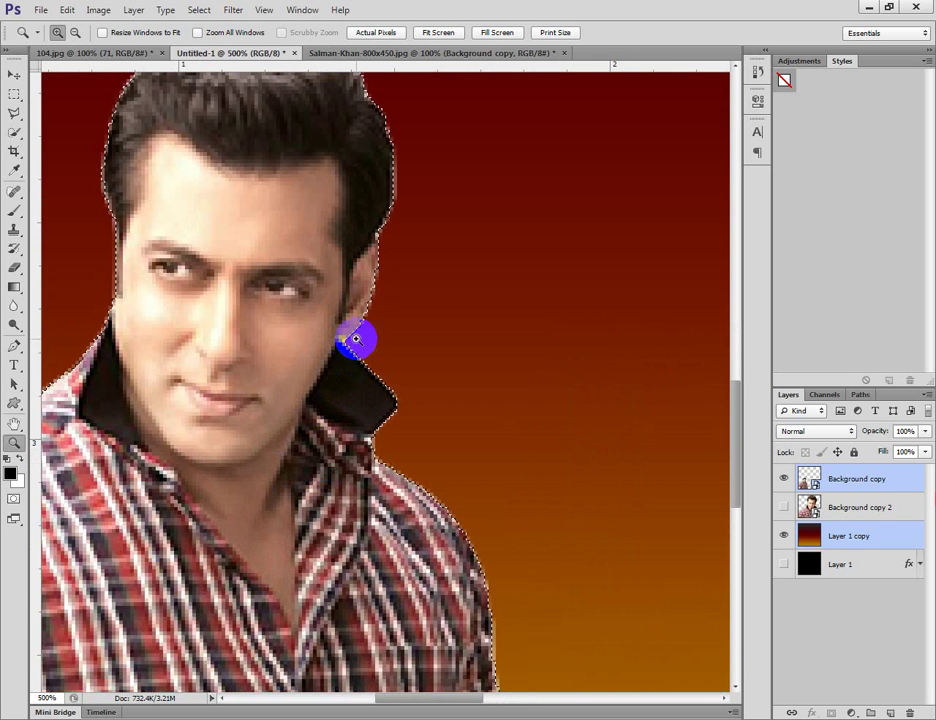
pyautogui.click(15, 75)
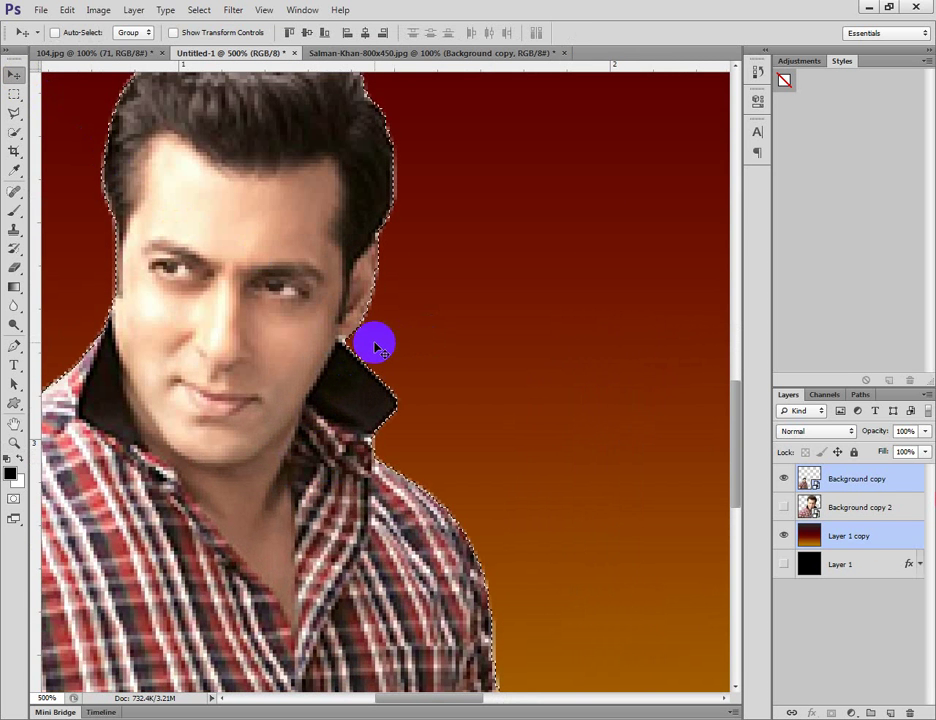
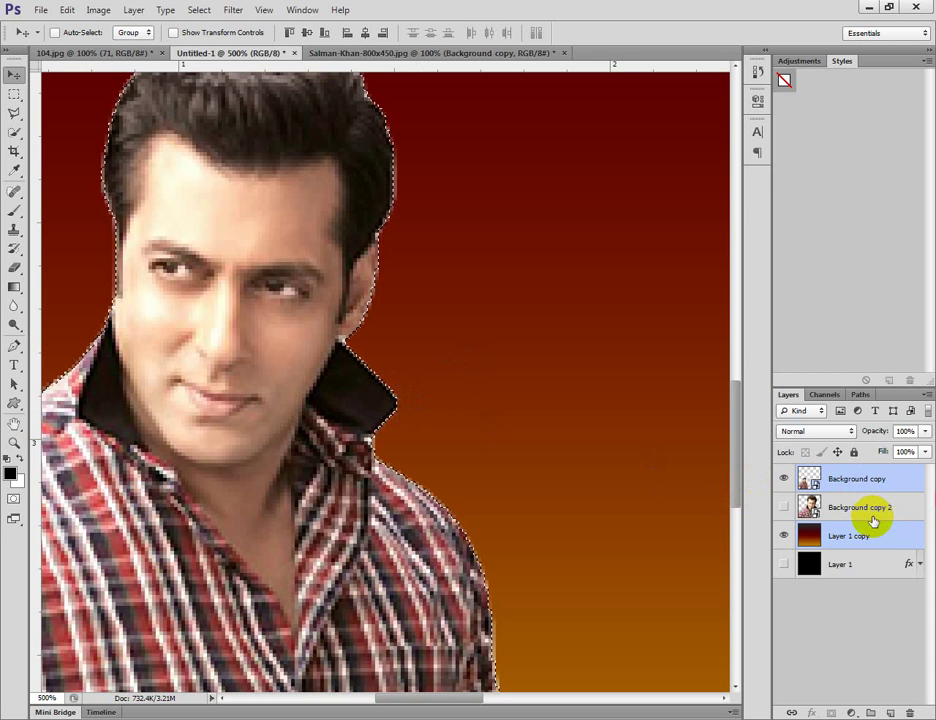
pyautogui.hotkey('ctrl', 'alt', 'z')
pyautogui.hotkey('ctrl', 'alt', 'z')
pyautogui.hotkey('ctrl', 'alt', 'z')
pyautogui.hotkey('ctrl', 'alt', 'z')
pyautogui.hotkey('ctrl', 'alt', 'z')
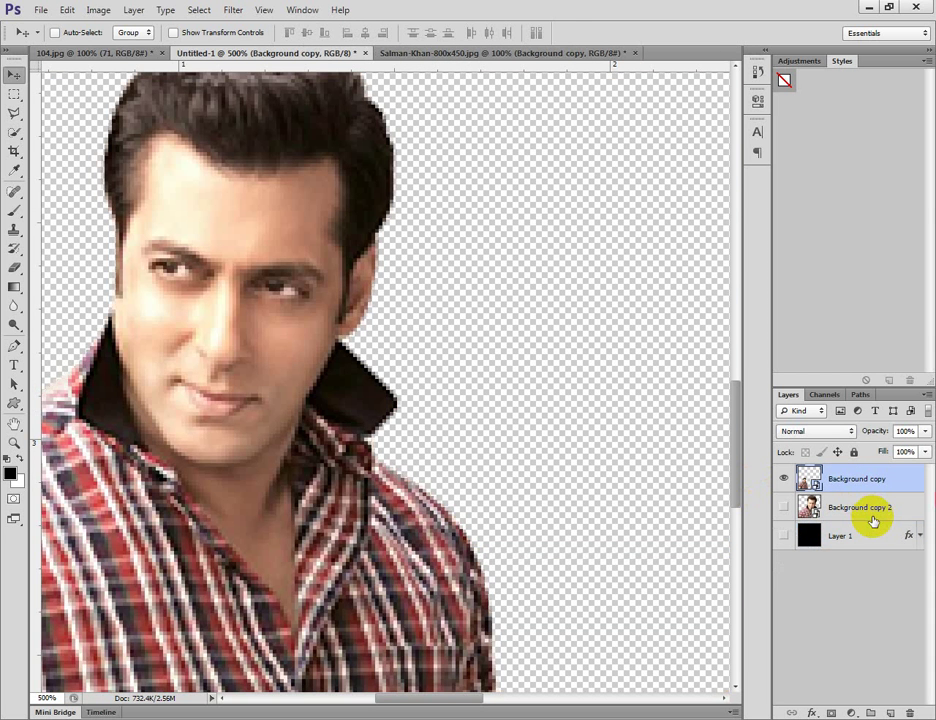
# Show the gradient layer, Layer 1, duplicate it and rasterize the layer style of the copy.
pyautogui.press('z')
pyautogui.click(873, 540)
pyautogui.click(783, 536)
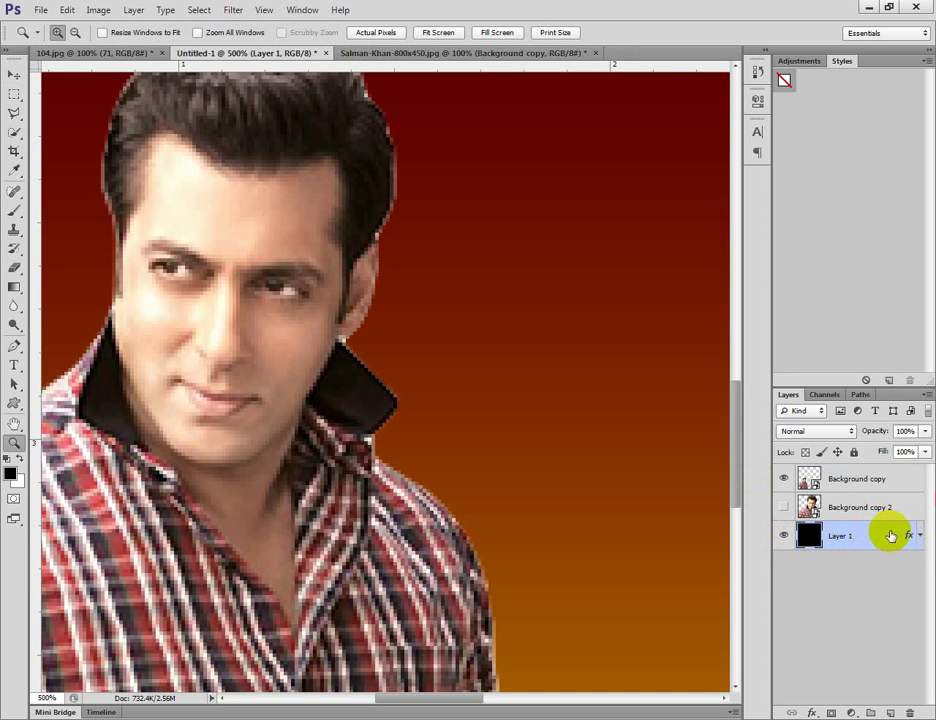
pyautogui.hotkey('ctrl', 'j')
pyautogui.rightClick(862, 536)
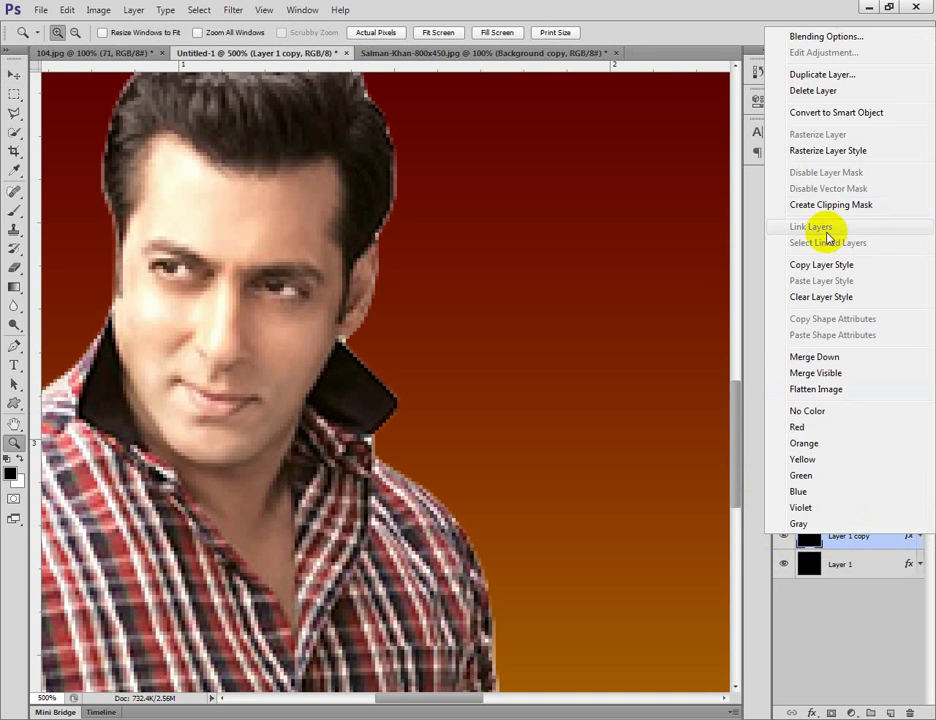
pyautogui.click(829, 151)
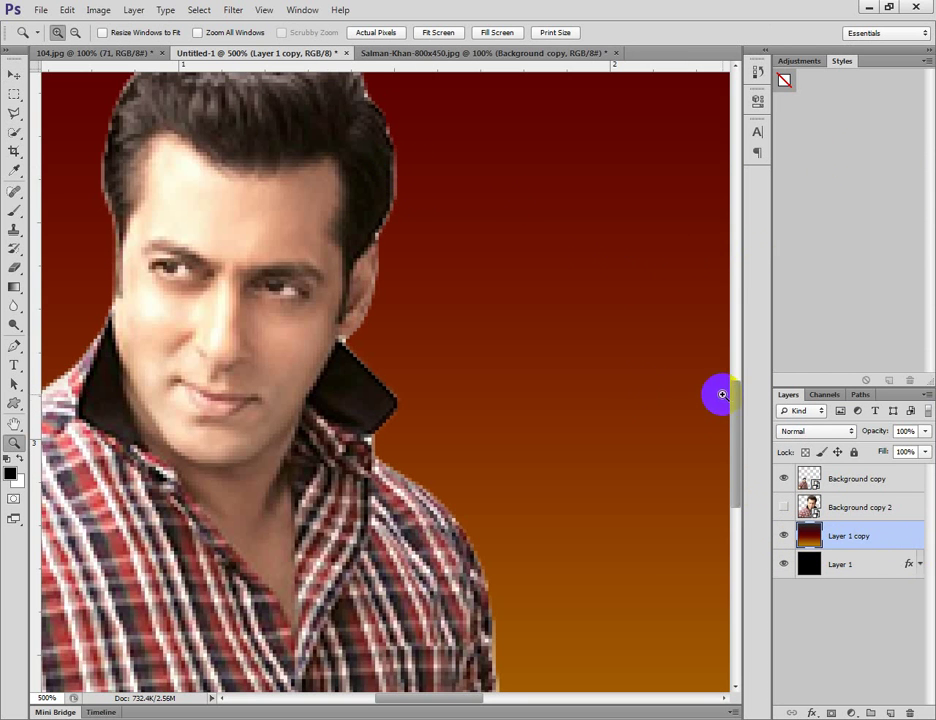
# Try to shift the rasterized gradient layer, Layer 1 copy, downward behind the small portrait.
pyautogui.moveTo(735, 407); pyautogui.dragTo(741, 383)
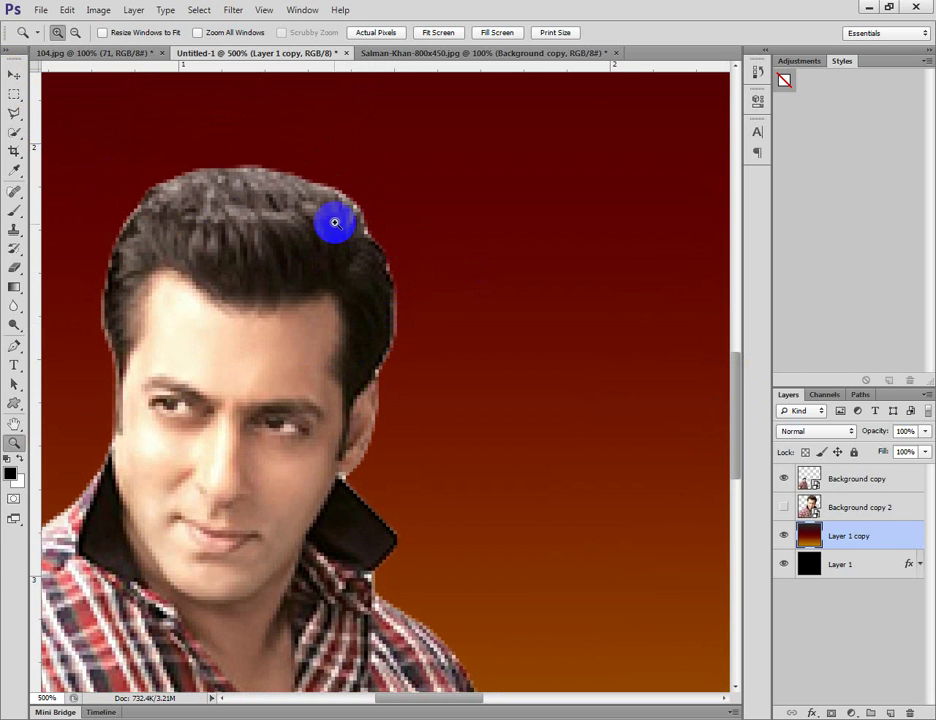
pyautogui.click(13, 75)
pyautogui.moveTo(414, 237); pyautogui.dragTo(399, 369)
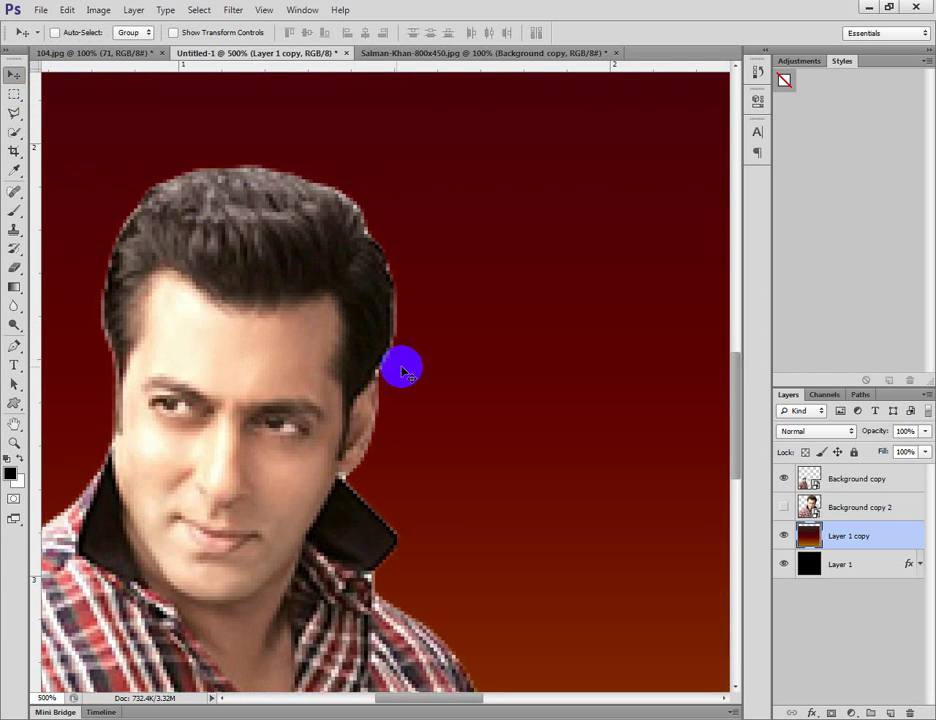
pyautogui.hotkey('ctrl', 'z')
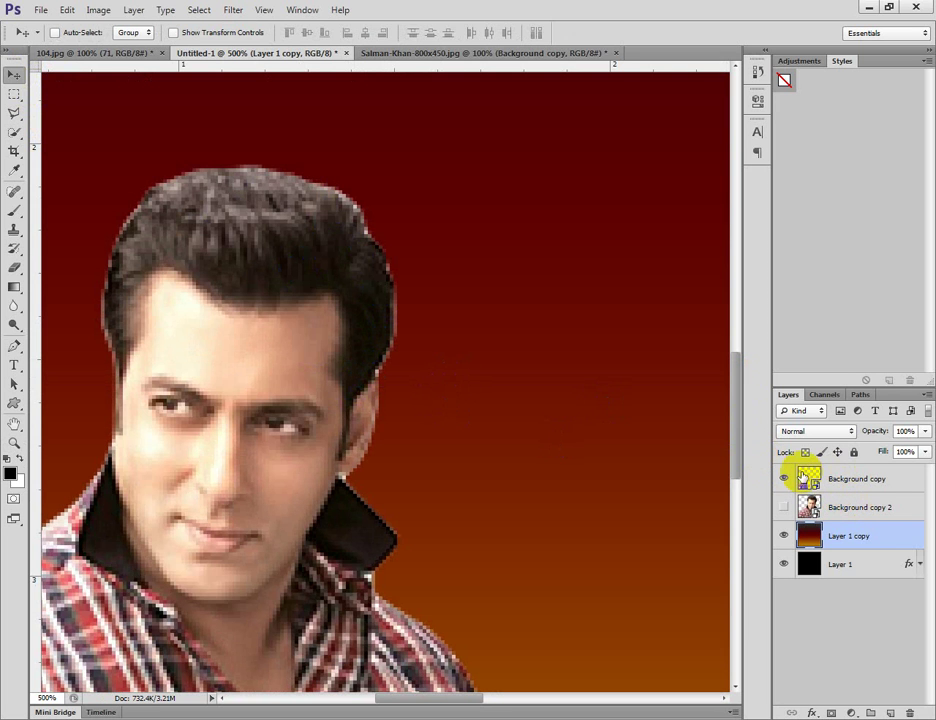
# Load the small portrait's outline as a selection feathered by 0.5 pixels, and select Background copy together with Layer 1 copy.
pyautogui.keyDown('ctrl'); pyautogui.click(806, 477); pyautogui.keyUp('ctrl')
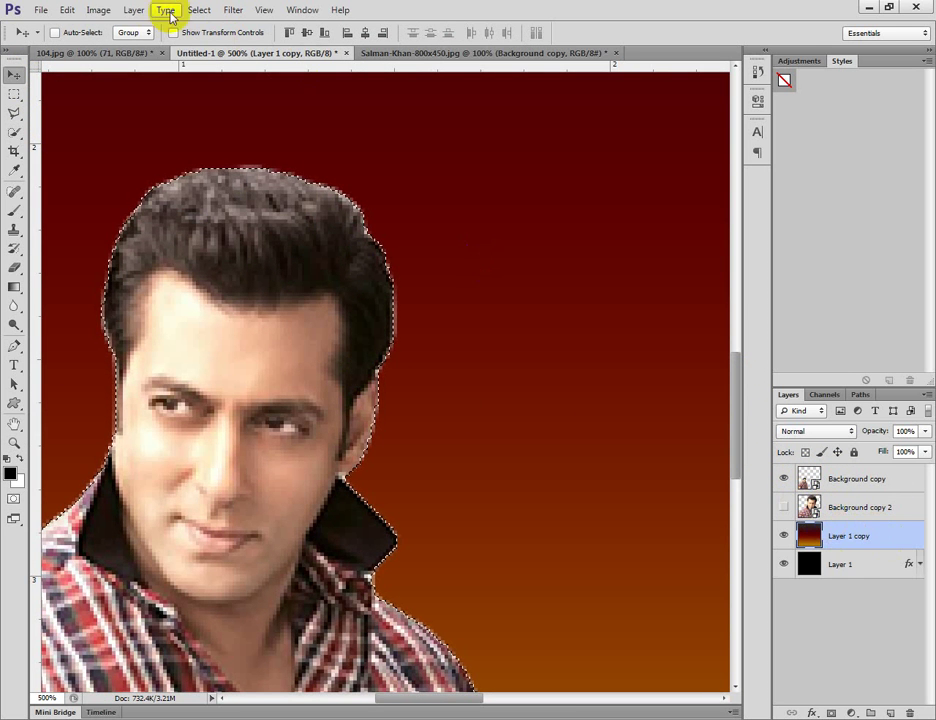
pyautogui.click(199, 10)
pyautogui.moveTo(236, 172)
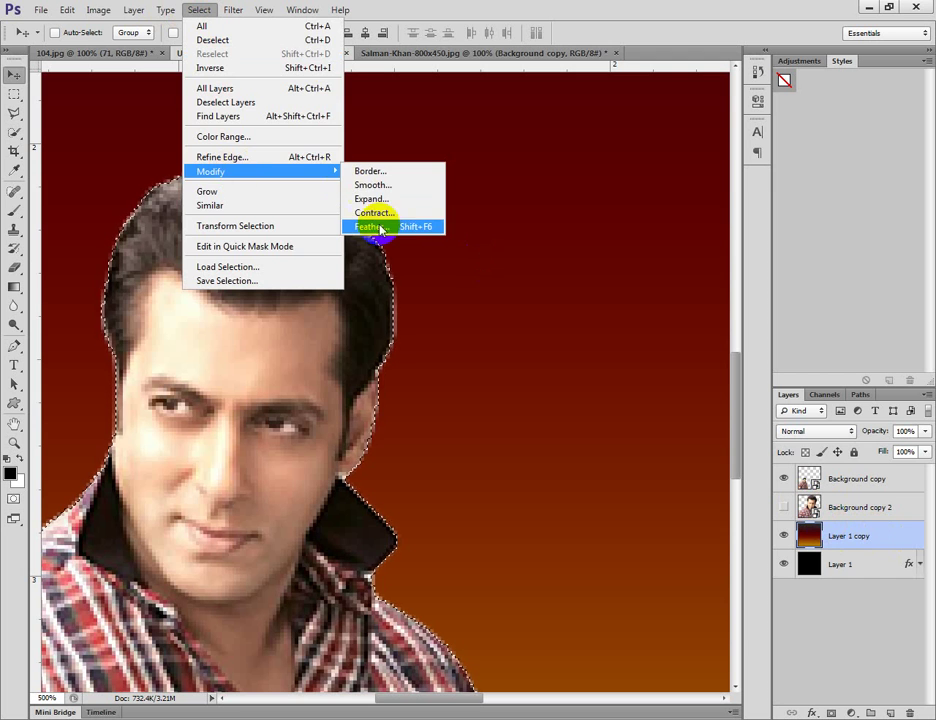
pyautogui.click(407, 228)
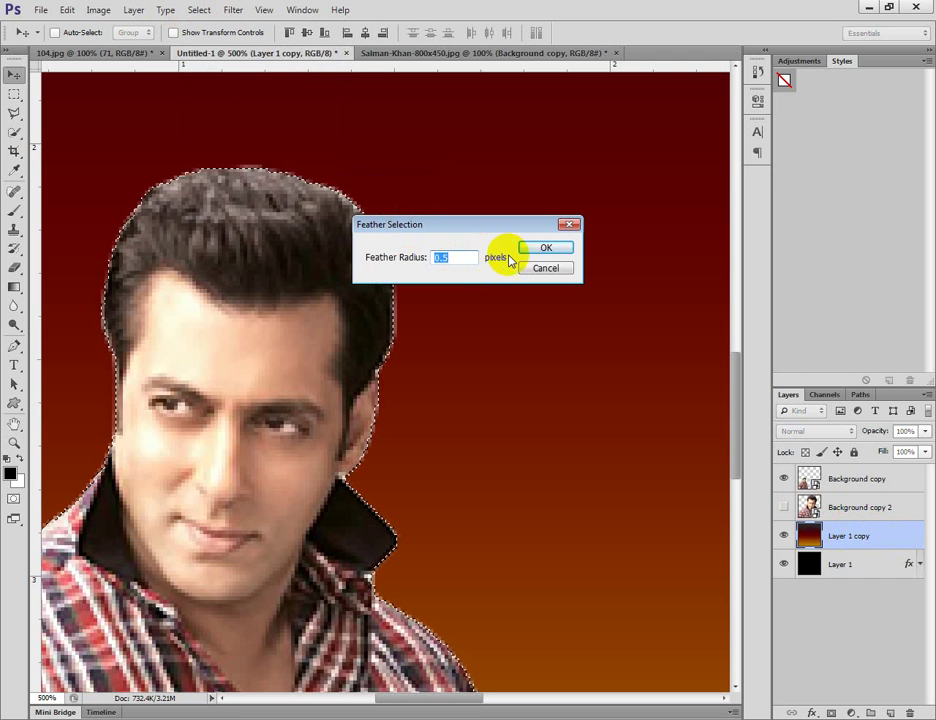
pyautogui.click(545, 250)
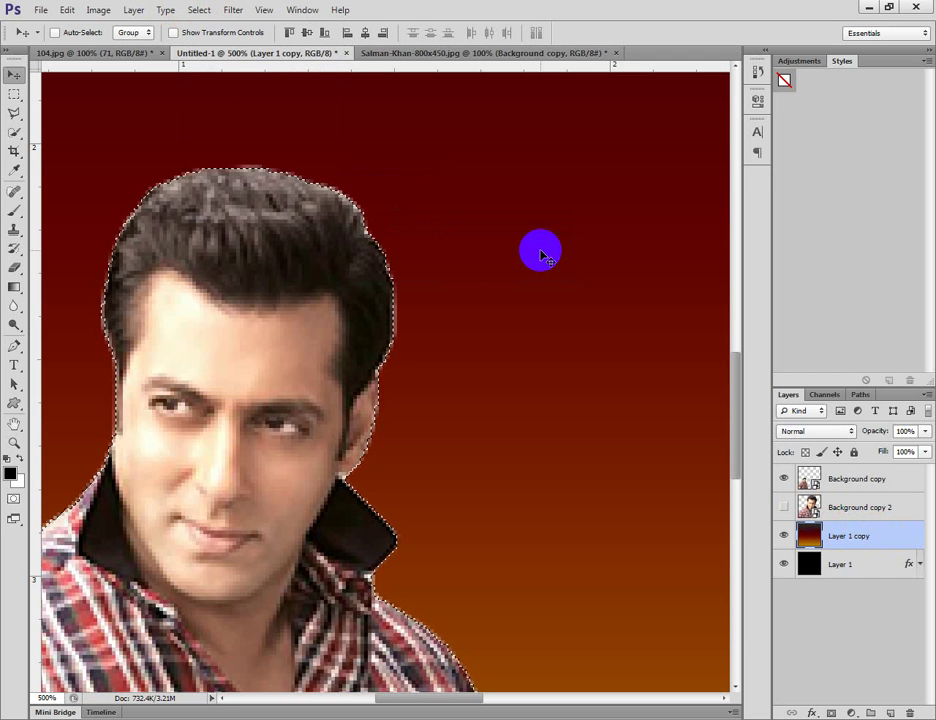
pyautogui.click(869, 488)
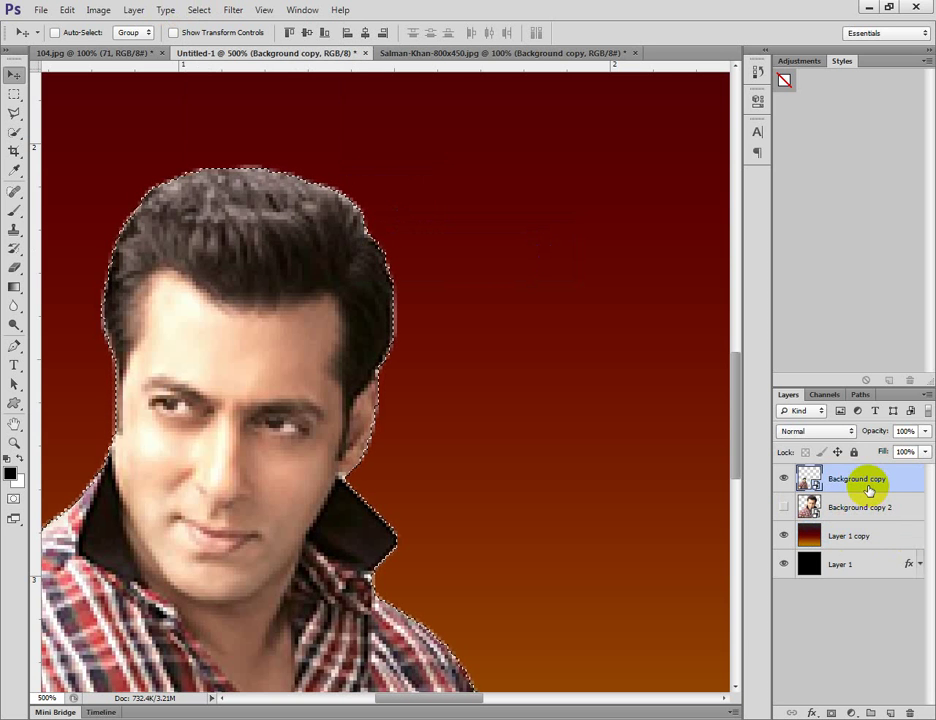
pyautogui.keyDown('ctrl'); pyautogui.click(877, 539); pyautogui.keyUp('ctrl')
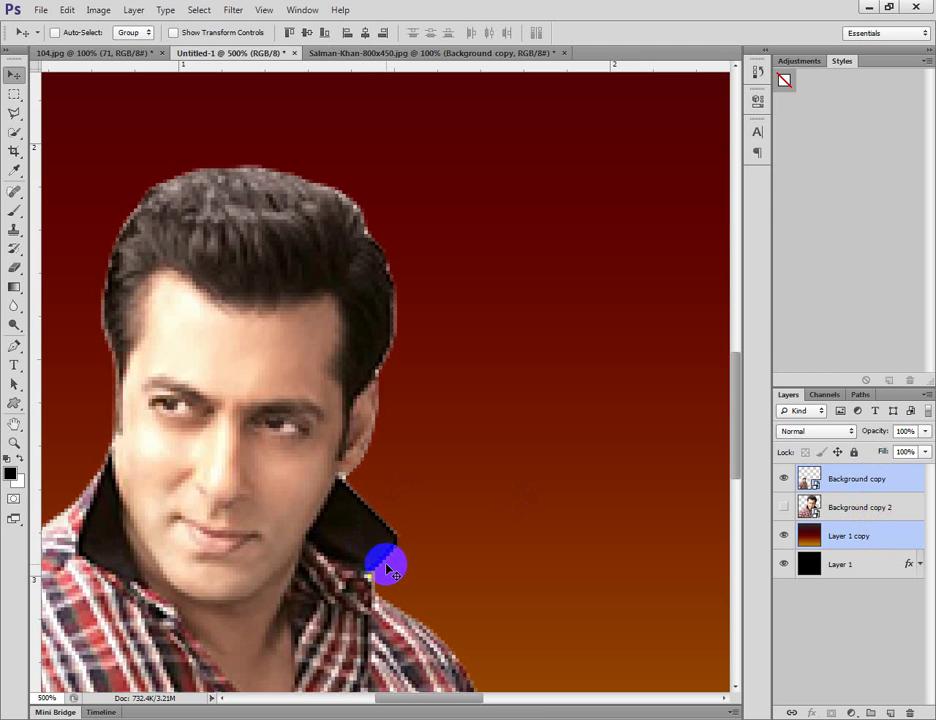
# Show the half-transparent large portrait layer, Background copy 2, and make it the active layer.
pyautogui.press('z')
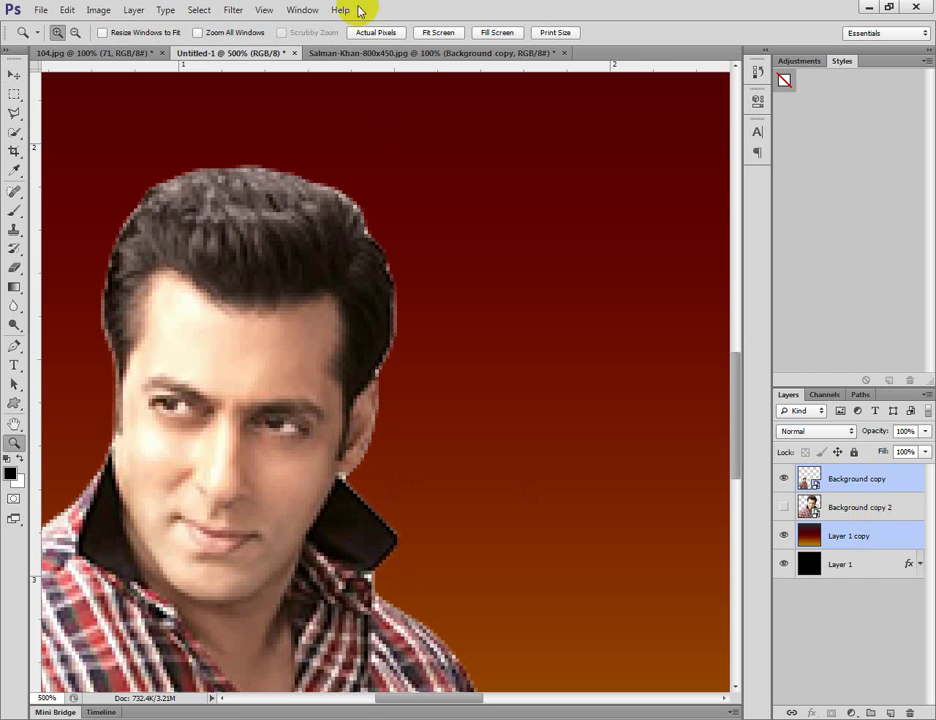
pyautogui.click(376, 32)
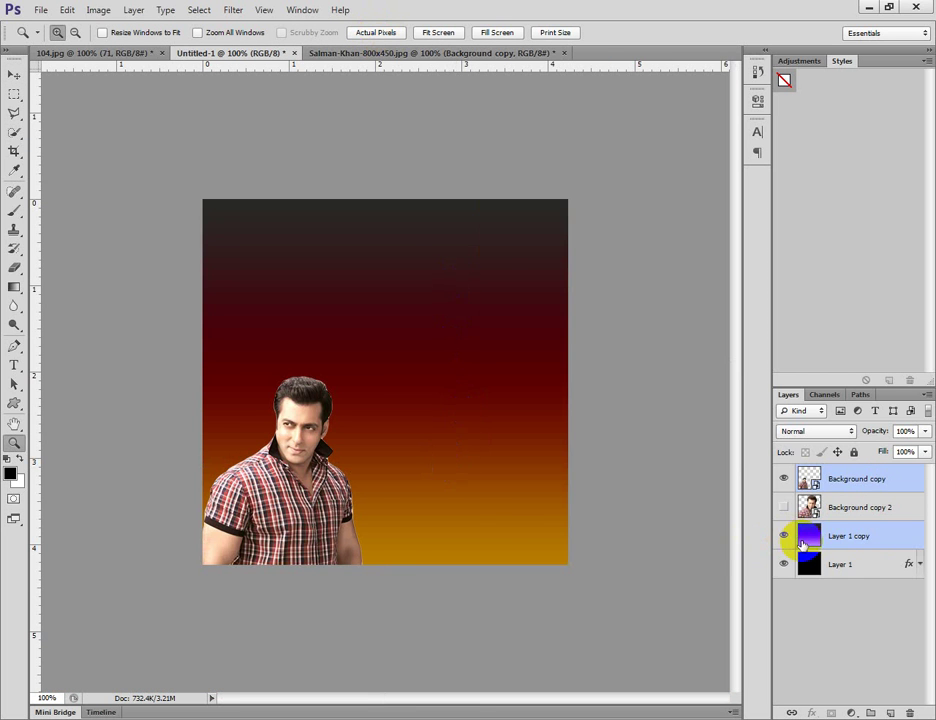
pyautogui.click(784, 507)
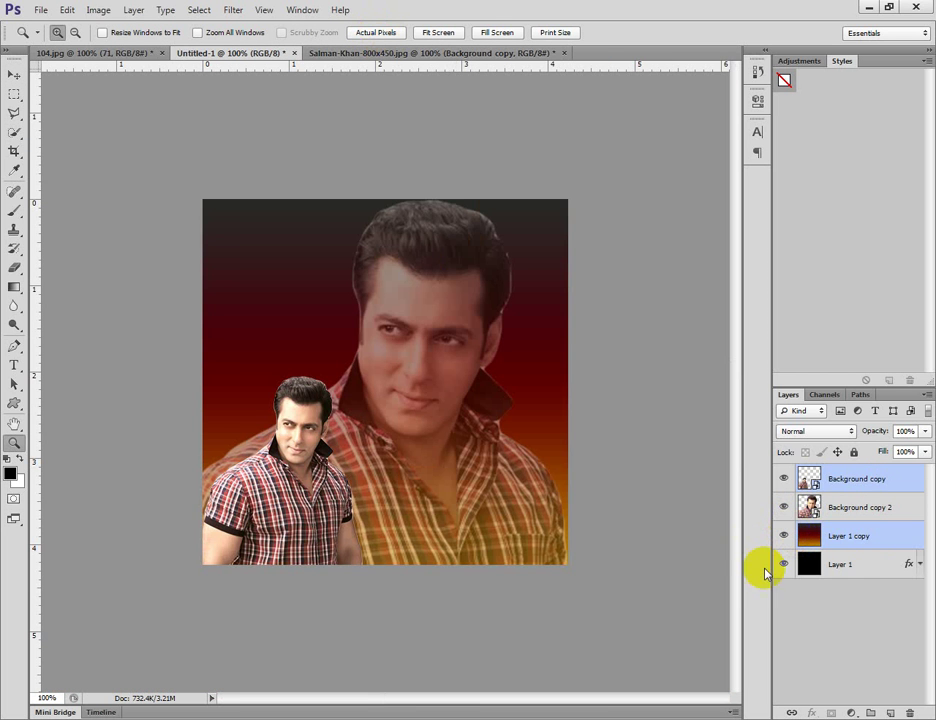
pyautogui.click(857, 507)
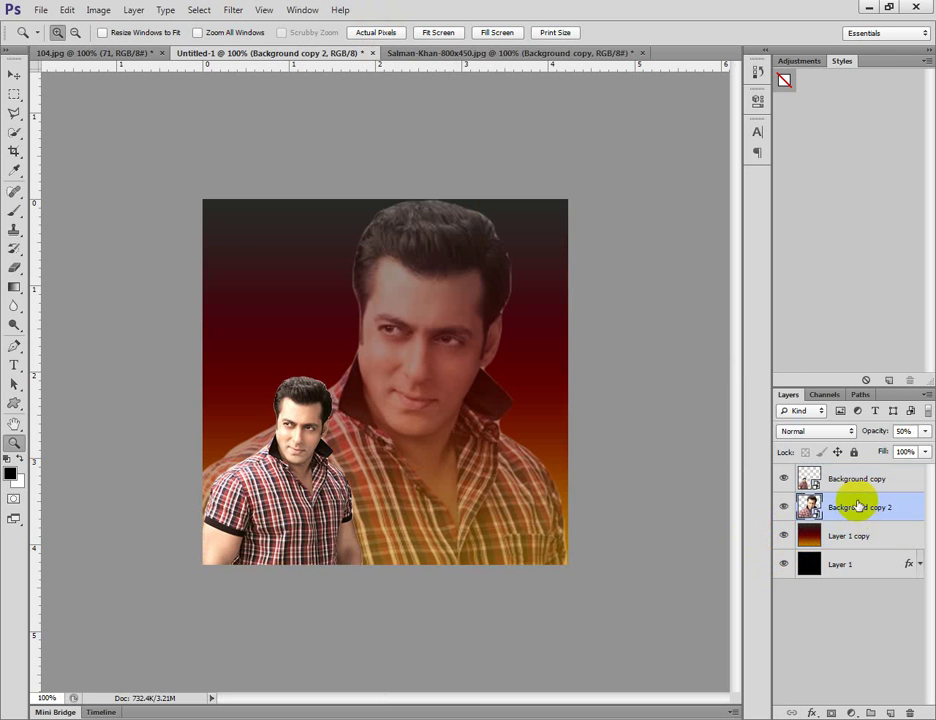
# Choose the Burn tool and rasterize the small portrait layer, Background copy.
pyautogui.click(857, 479)
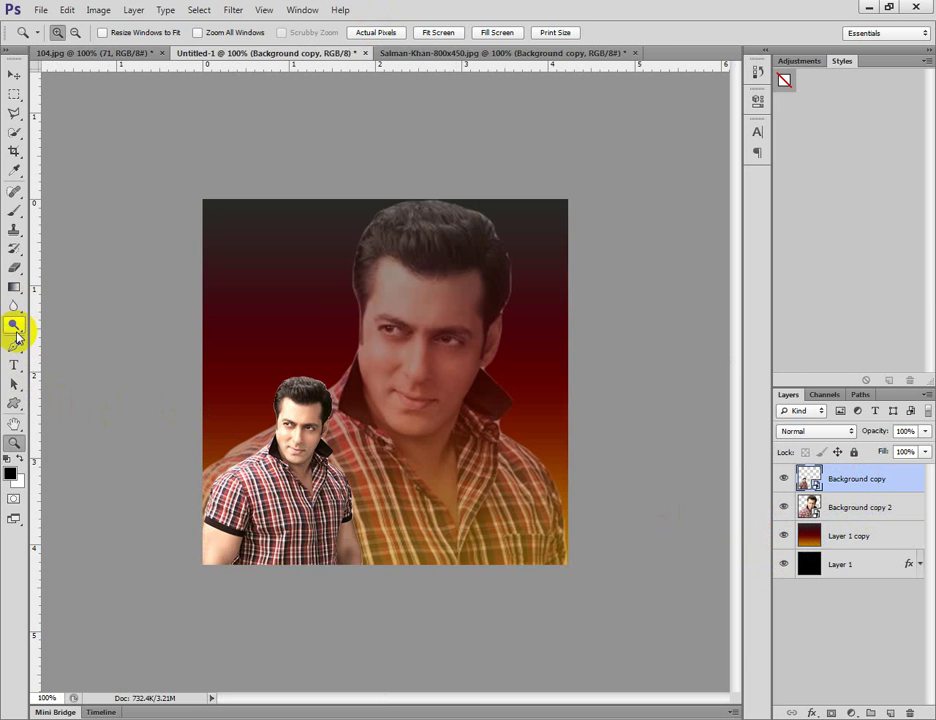
pyautogui.moveTo(15, 326); pyautogui.dragTo(82, 345)
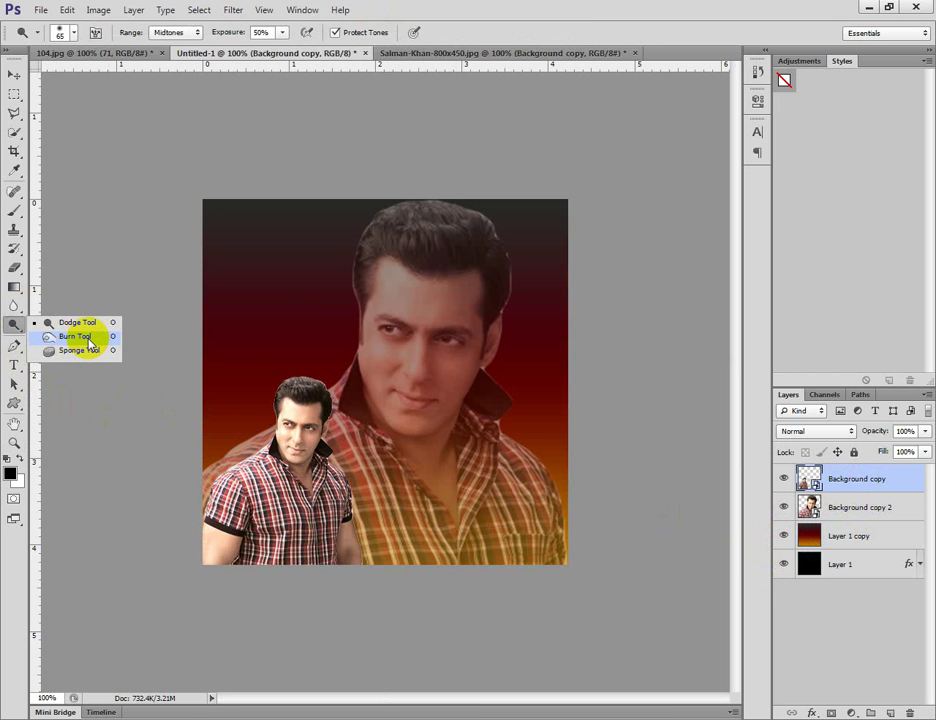
pyautogui.moveTo(88, 340); pyautogui.dragTo(86, 342)
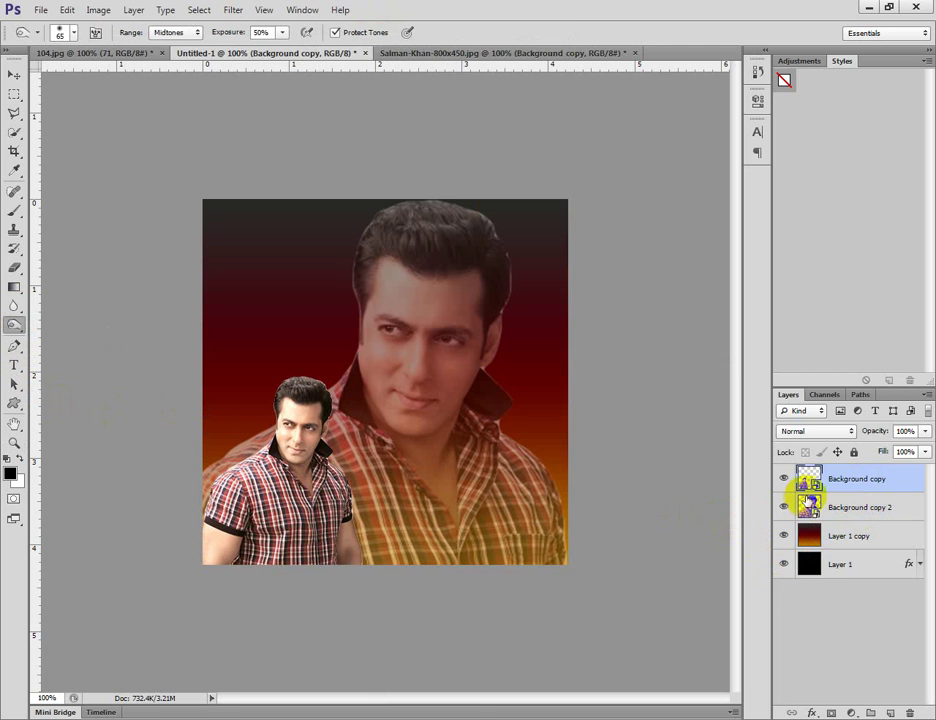
pyautogui.rightClick(852, 488)
pyautogui.click(712, 357)
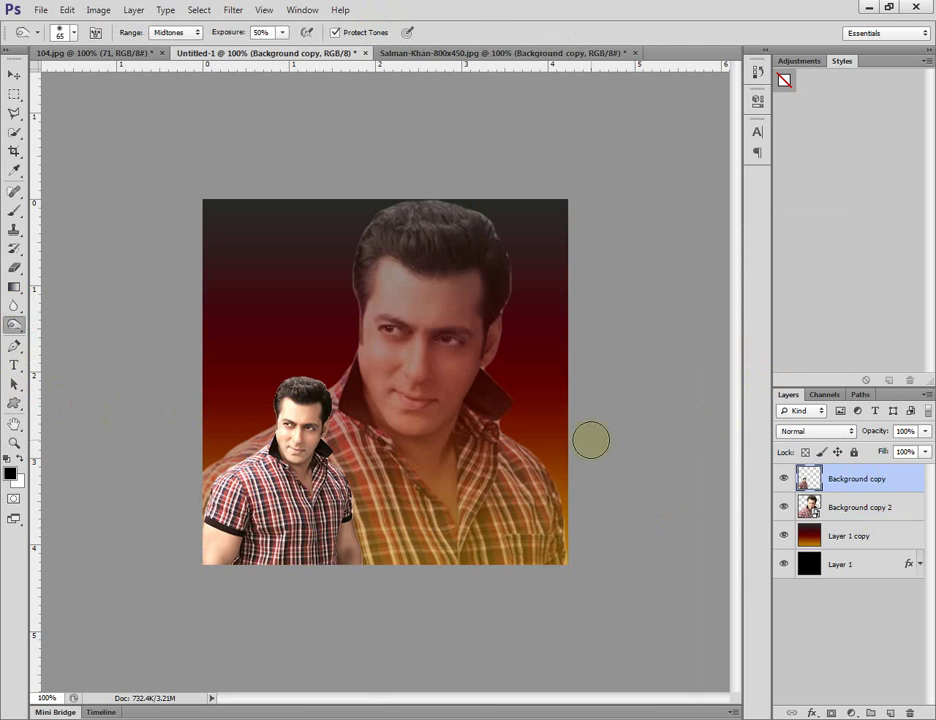
# Darken the small portrait's edges around the head, shoulders and arms using a 30-pixel Burn brush at 50% exposure on midtones.
pyautogui.moveTo(395, 488)
pyautogui.mouseDown()
pyautogui.moveTo(376, 480)
pyautogui.moveTo(341, 385)
pyautogui.moveTo(323, 383)
pyautogui.mouseUp()
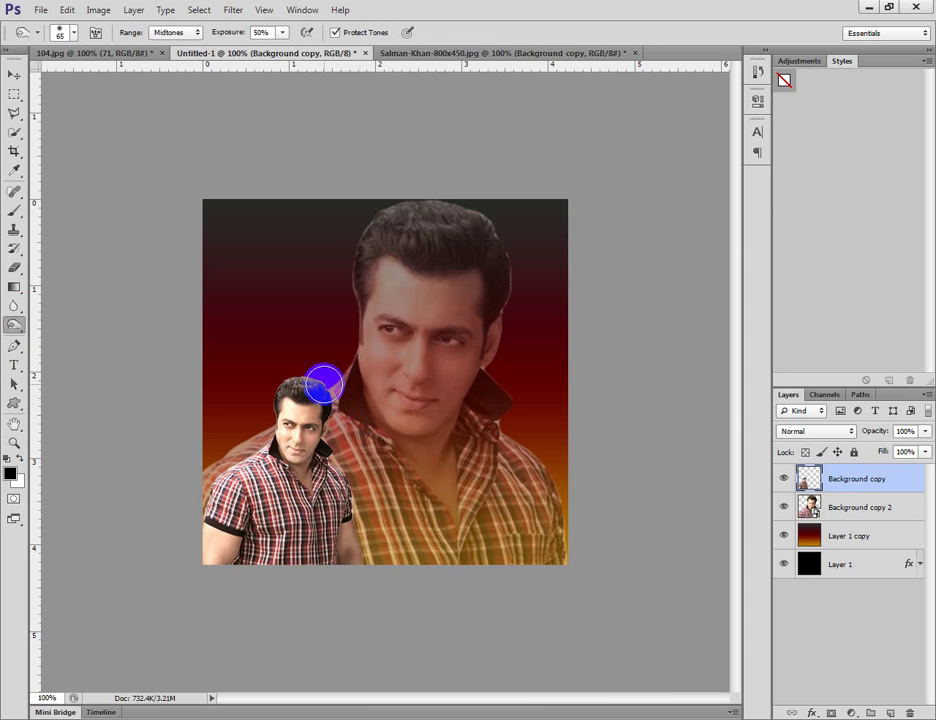
pyautogui.press('[')
pyautogui.press('[')
pyautogui.press('[')
pyautogui.press('[')
pyautogui.moveTo(326, 387)
pyautogui.mouseDown()
pyautogui.moveTo(330, 423)
pyautogui.moveTo(334, 403)
pyautogui.moveTo(368, 577)
pyautogui.mouseUp()
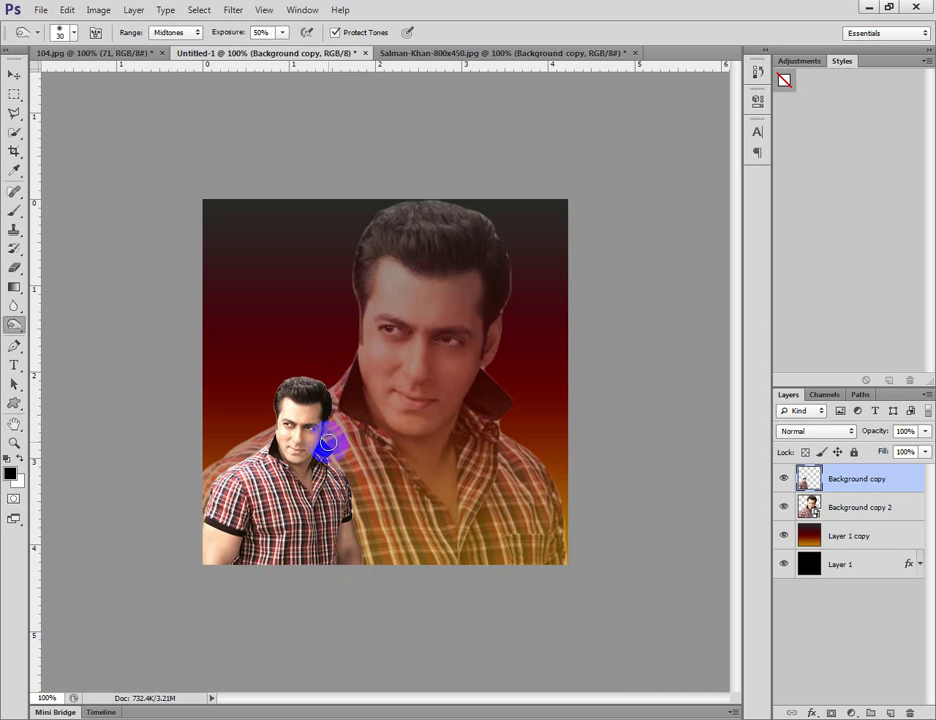
pyautogui.moveTo(274, 422)
pyautogui.mouseDown()
pyautogui.moveTo(280, 381)
pyautogui.moveTo(262, 440)
pyautogui.moveTo(209, 489)
pyautogui.moveTo(194, 537)
pyautogui.mouseUp()
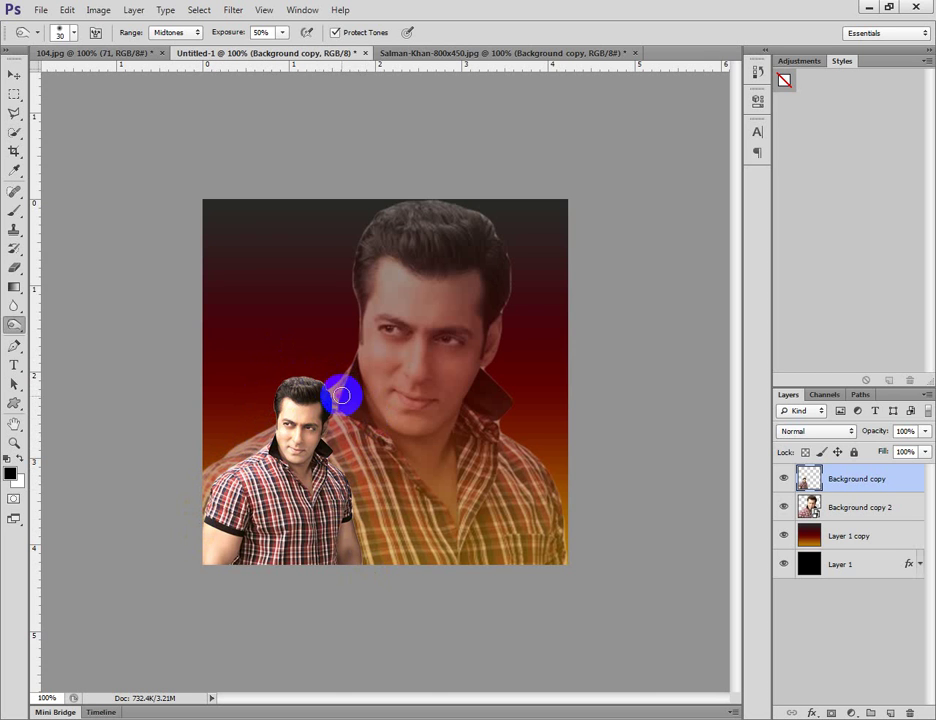
pyautogui.moveTo(328, 384); pyautogui.dragTo(347, 413)
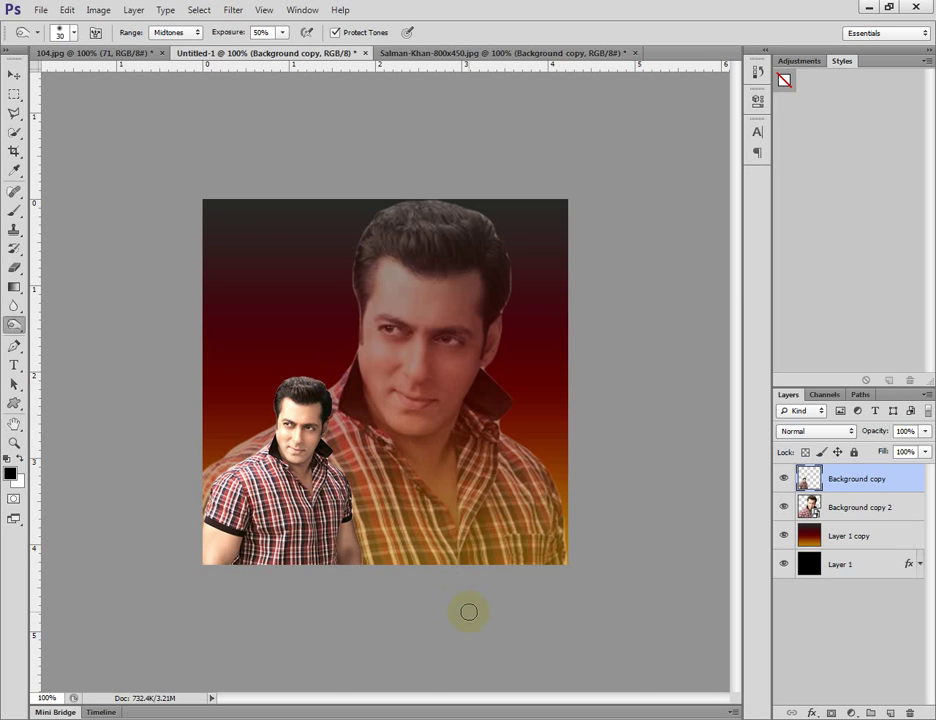
# Rasterize the large portrait layer, Background copy 2.
pyautogui.click(857, 505)
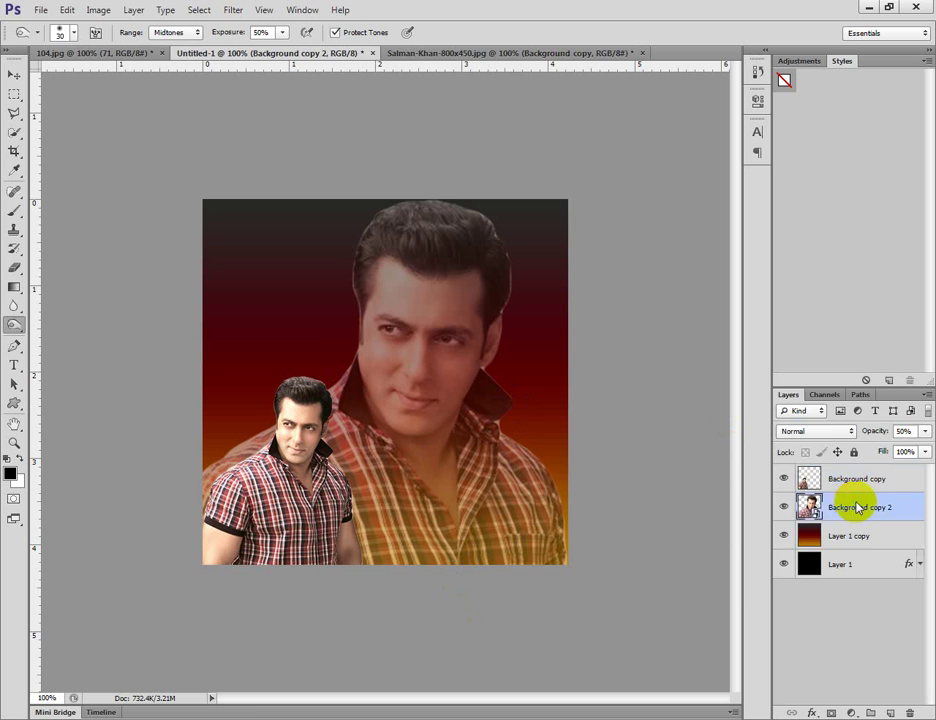
pyautogui.rightClick(855, 505)
pyautogui.click(772, 359)
# Burn the large portrait's edges around the hair, ear, collar and shoulder with the 30-pixel brush at 50% exposure on midtones.
pyautogui.moveTo(497, 380); pyautogui.dragTo(487, 367)
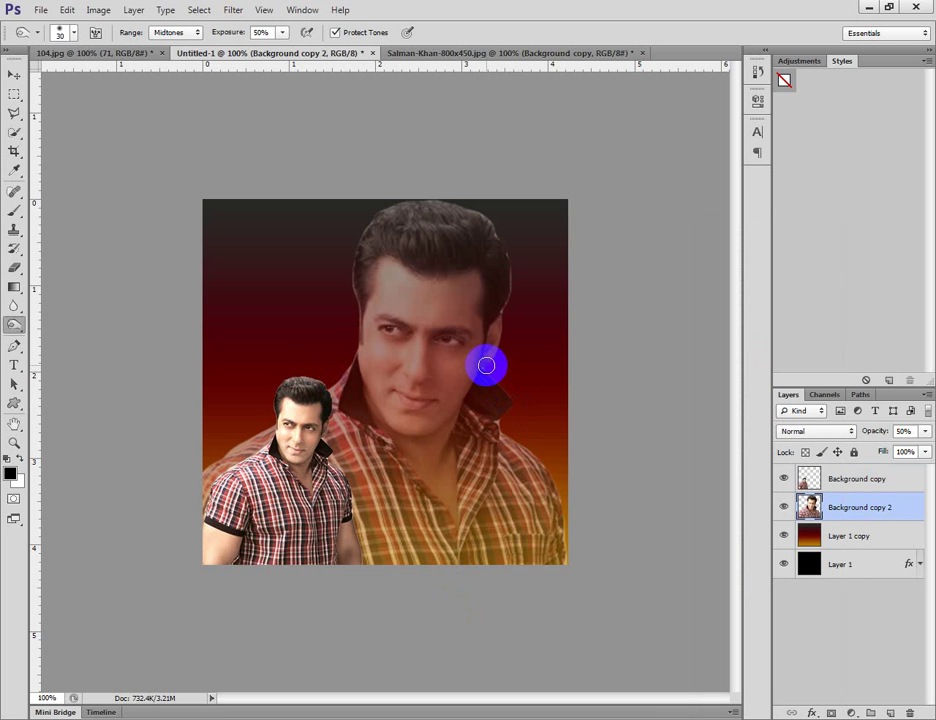
pyautogui.moveTo(496, 236)
pyautogui.mouseDown()
pyautogui.moveTo(505, 320)
pyautogui.moveTo(510, 247)
pyautogui.moveTo(503, 320)
pyautogui.moveTo(509, 248)
pyautogui.moveTo(504, 316)
pyautogui.moveTo(513, 257)
pyautogui.moveTo(513, 286)
pyautogui.moveTo(504, 320)
pyautogui.moveTo(511, 256)
pyautogui.moveTo(500, 329)
pyautogui.moveTo(506, 263)
pyautogui.moveTo(498, 422)
pyautogui.mouseUp()
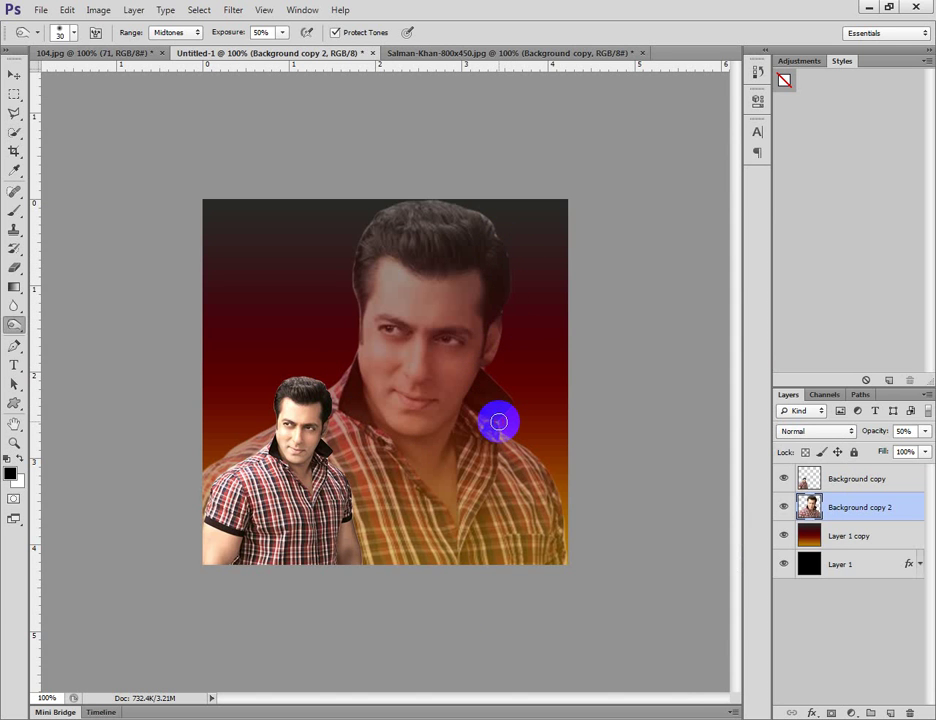
pyautogui.moveTo(355, 297)
pyautogui.mouseDown()
pyautogui.moveTo(359, 337)
pyautogui.moveTo(348, 264)
pyautogui.moveTo(366, 216)
pyautogui.moveTo(352, 275)
pyautogui.moveTo(356, 332)
pyautogui.moveTo(347, 268)
pyautogui.moveTo(364, 228)
pyautogui.moveTo(352, 268)
pyautogui.moveTo(355, 331)
pyautogui.moveTo(351, 265)
pyautogui.moveTo(372, 220)
pyautogui.moveTo(353, 328)
pyautogui.mouseUp()
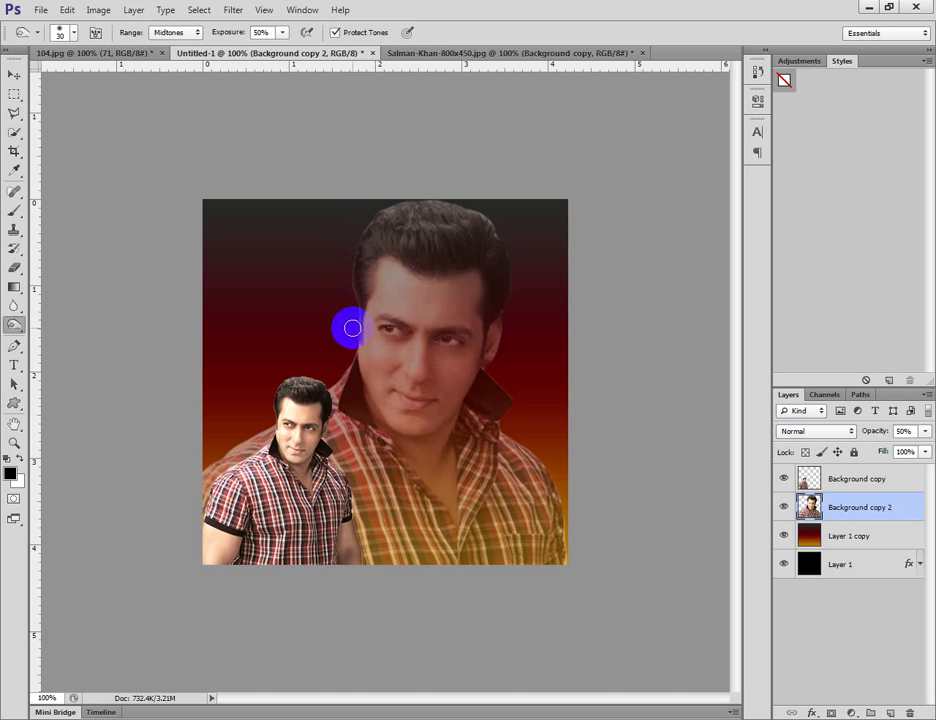
pyautogui.moveTo(560, 541)
pyautogui.mouseDown()
pyautogui.moveTo(568, 523)
pyautogui.moveTo(565, 573)
pyautogui.mouseUp()
pyautogui.moveTo(565, 573)
pyautogui.mouseDown()
pyautogui.moveTo(570, 519)
pyautogui.moveTo(539, 452)
pyautogui.moveTo(565, 568)
pyautogui.moveTo(553, 471)
pyautogui.moveTo(528, 441)
pyautogui.mouseUp()
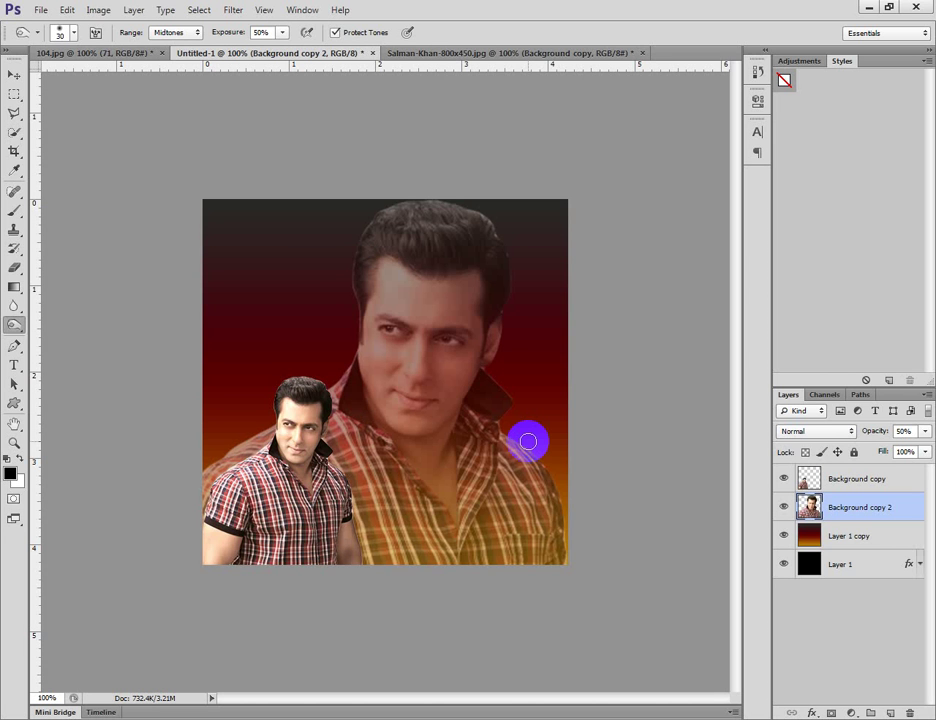
pyautogui.moveTo(528, 441)
pyautogui.mouseDown()
pyautogui.moveTo(423, 459)
pyautogui.moveTo(466, 462)
pyautogui.mouseUp()
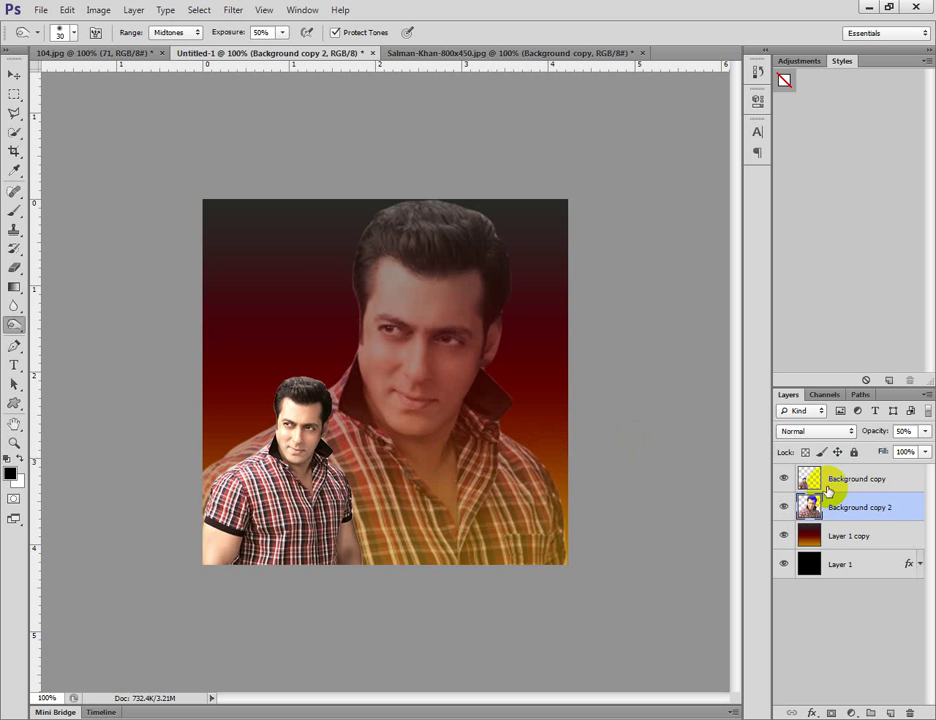
pyautogui.click(6, 80)
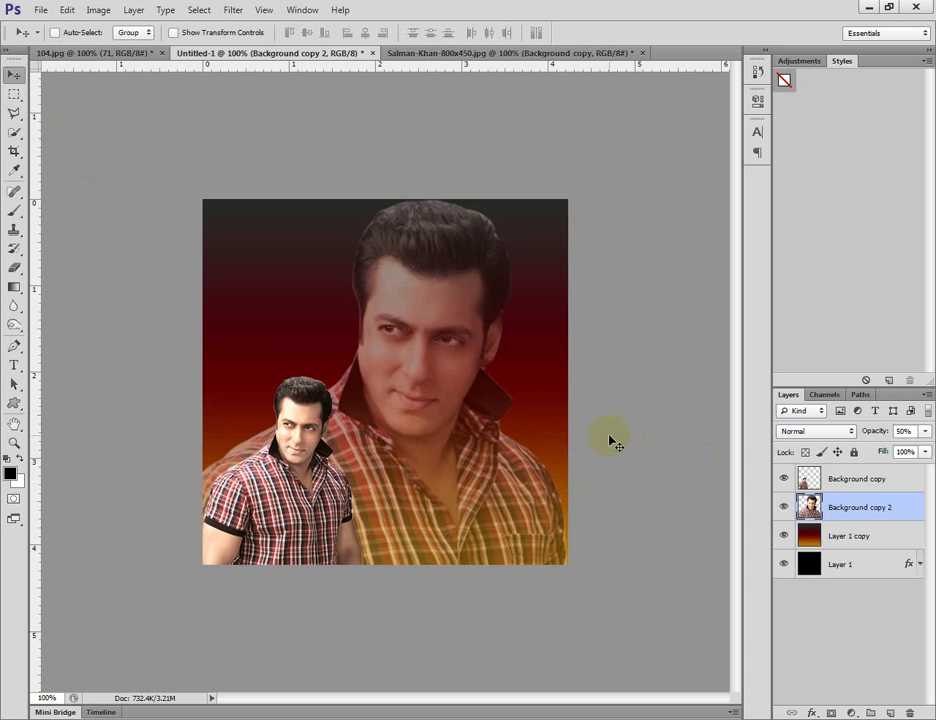
# Enlarge the small portrait to about 119% in the lower-left corner and shift the large portrait toward the canvas's right edge.
pyautogui.click(867, 480)
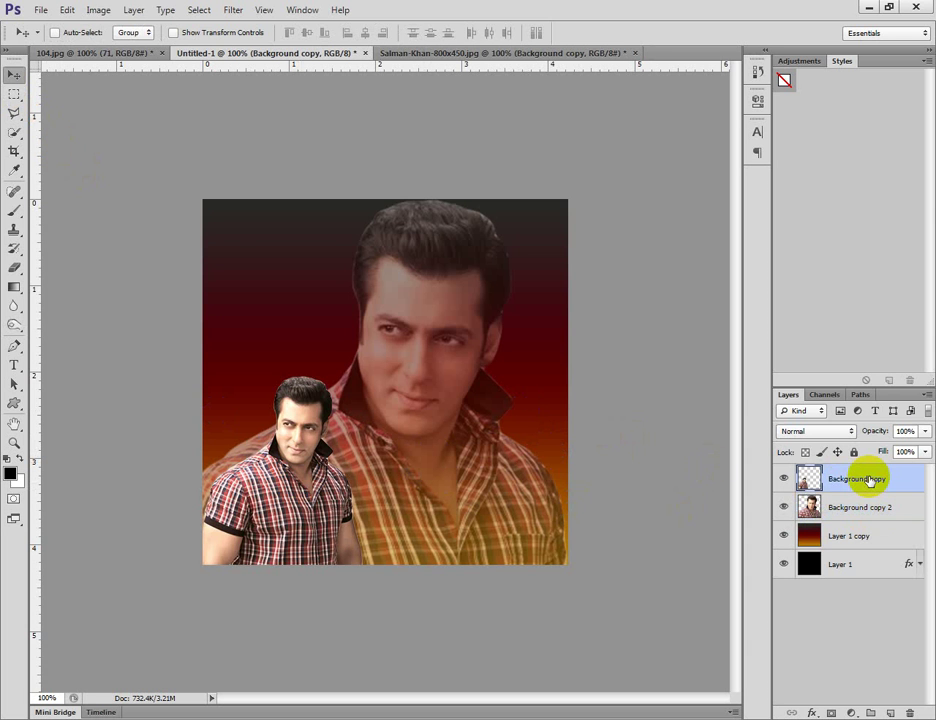
pyautogui.hotkey('ctrl', 't')
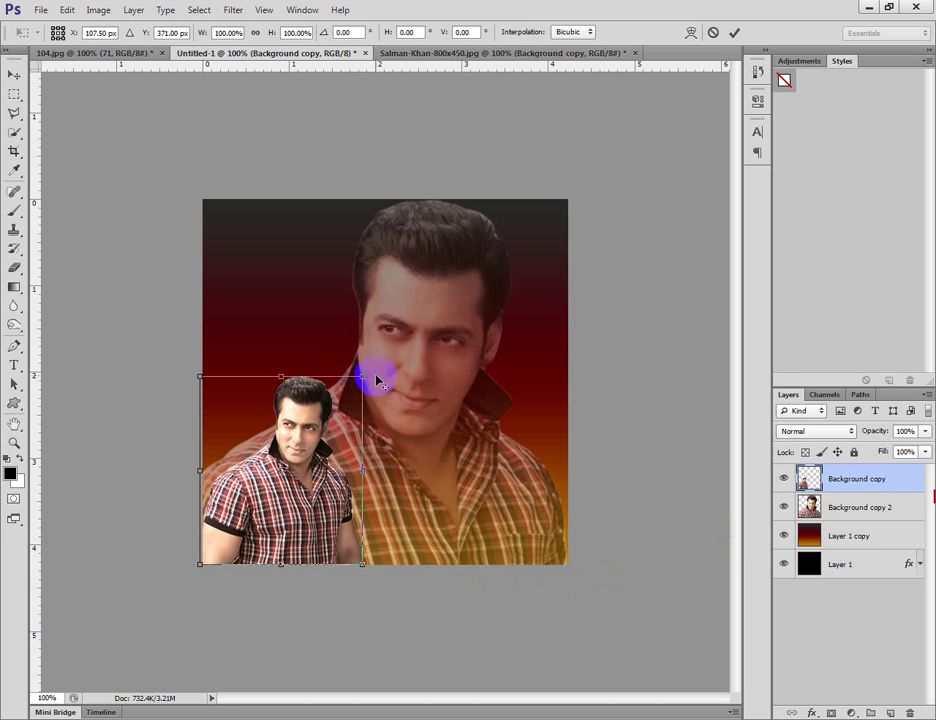
pyautogui.moveTo(360, 377); pyautogui.dragTo(382, 352)
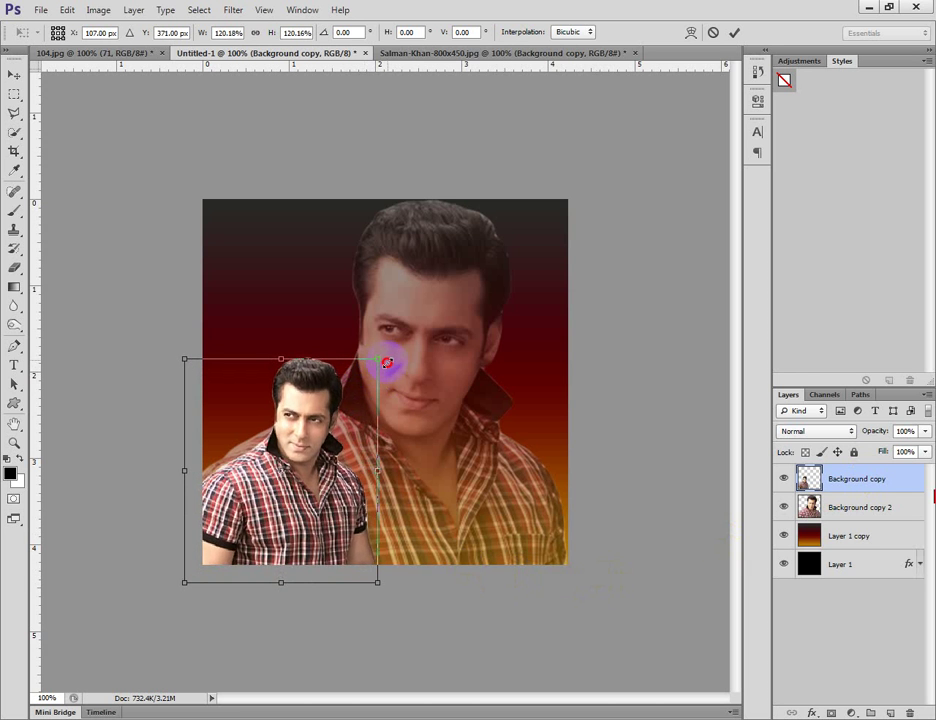
pyautogui.moveTo(281, 511); pyautogui.dragTo(282, 510)
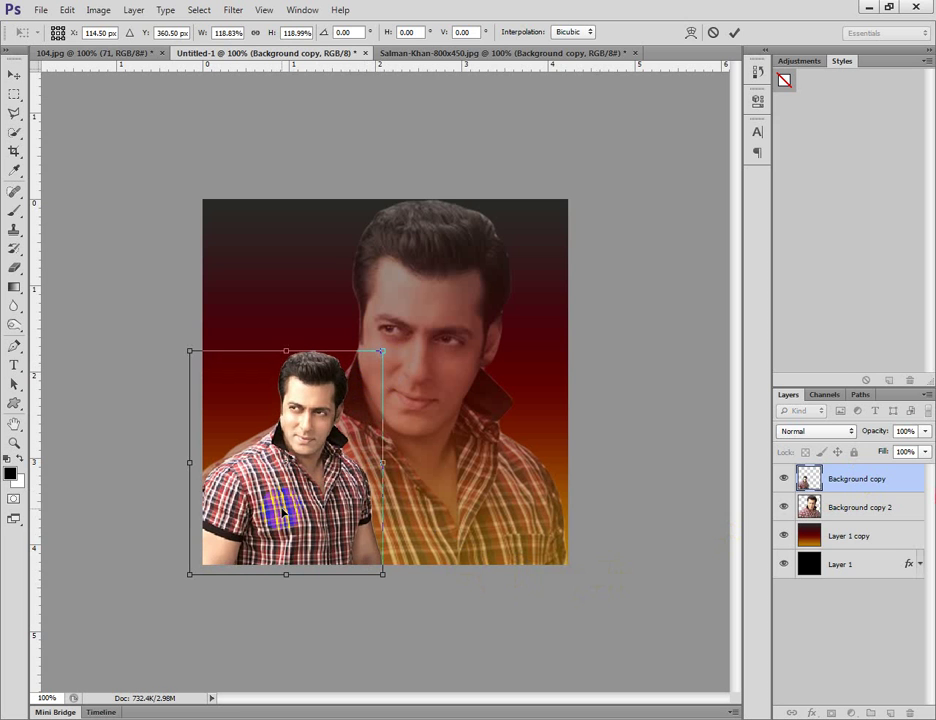
pyautogui.doubleClick(282, 510)
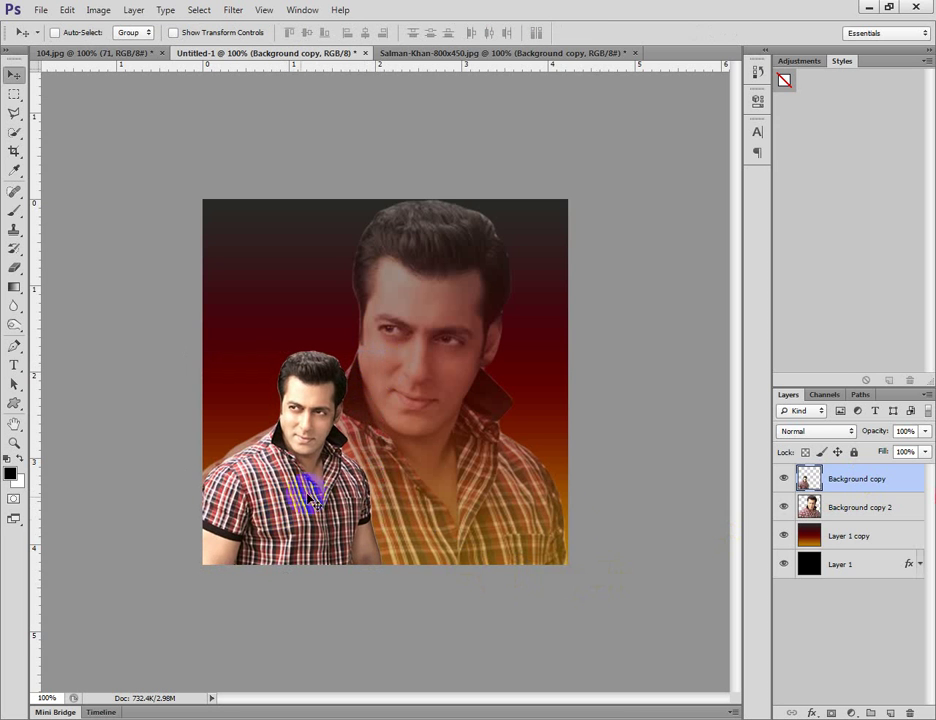
pyautogui.click(882, 511)
pyautogui.moveTo(460, 485); pyautogui.dragTo(503, 489)
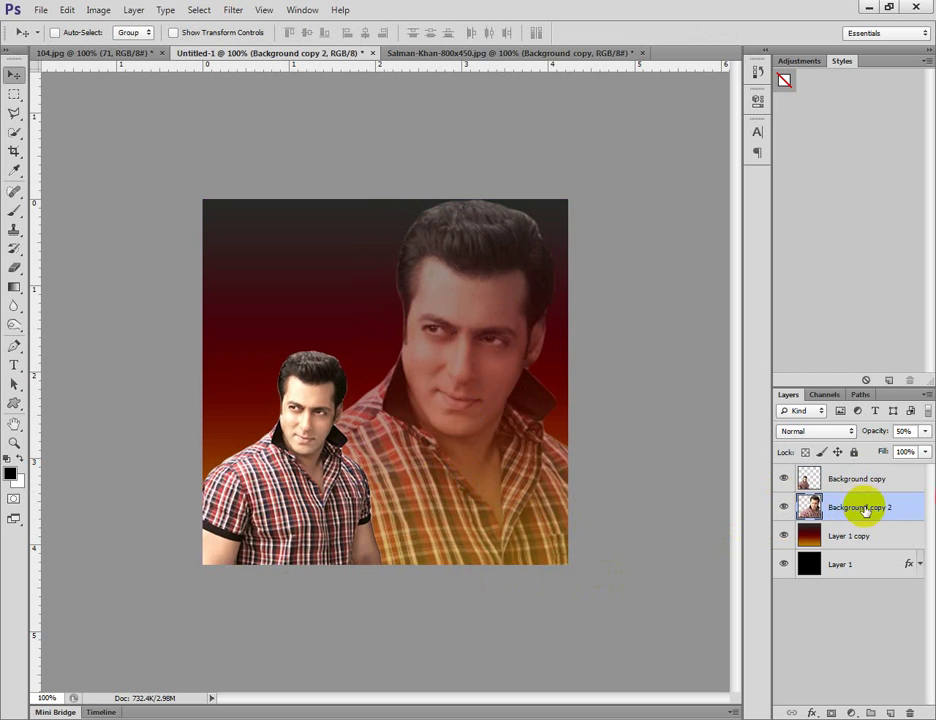
# Add a new layer above the gradient layer, Layer 1 copy, and choose the 823-pixel concentric target-shaped brush.
pyautogui.click(867, 538)
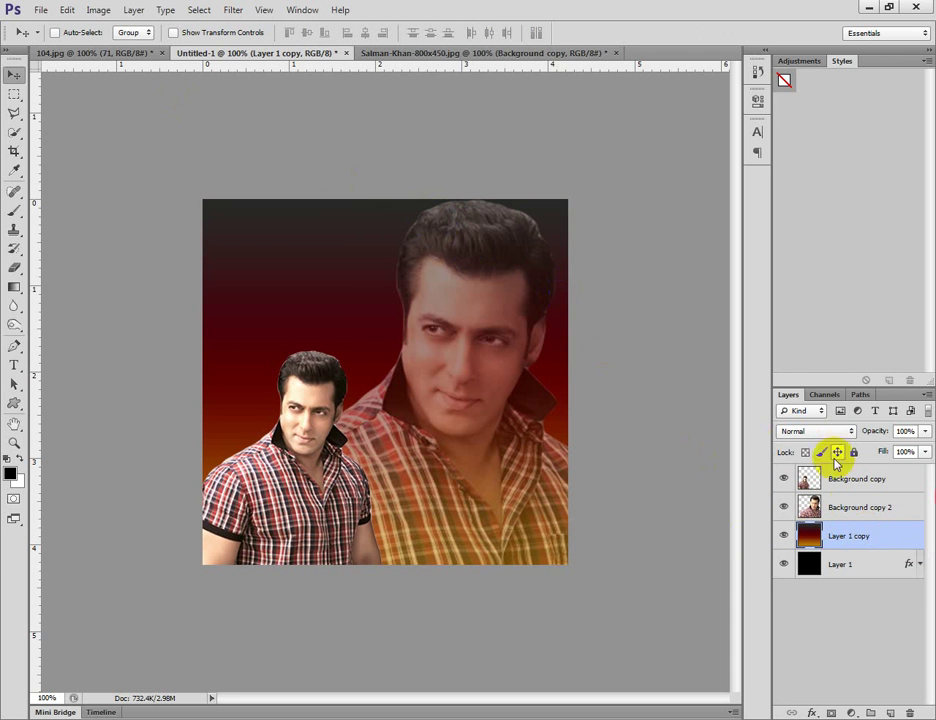
pyautogui.click(890, 712)
pyautogui.press('b')
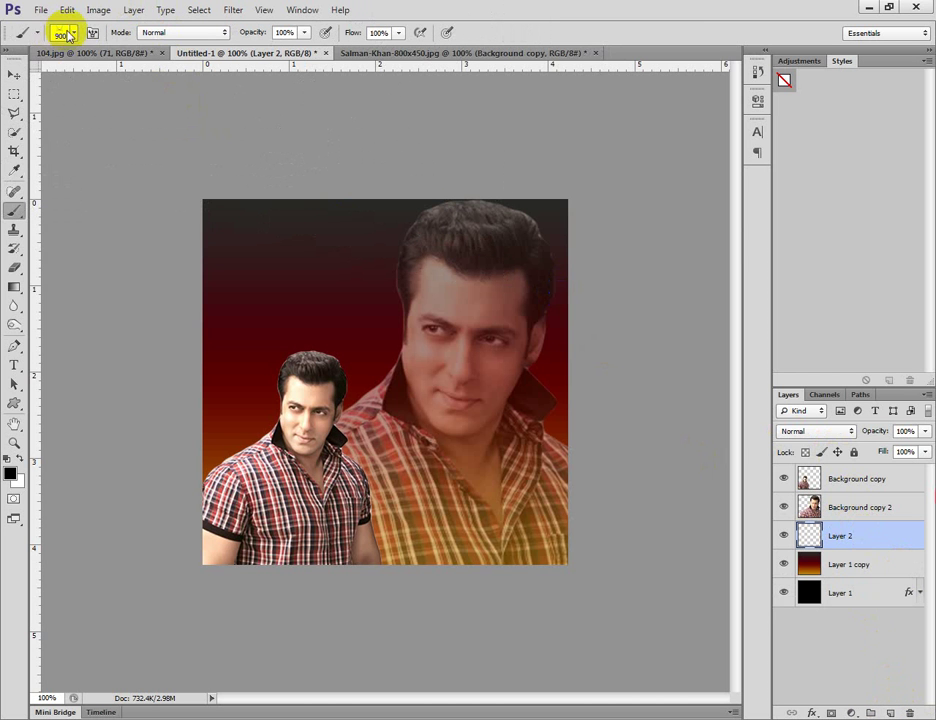
pyautogui.click(72, 35)
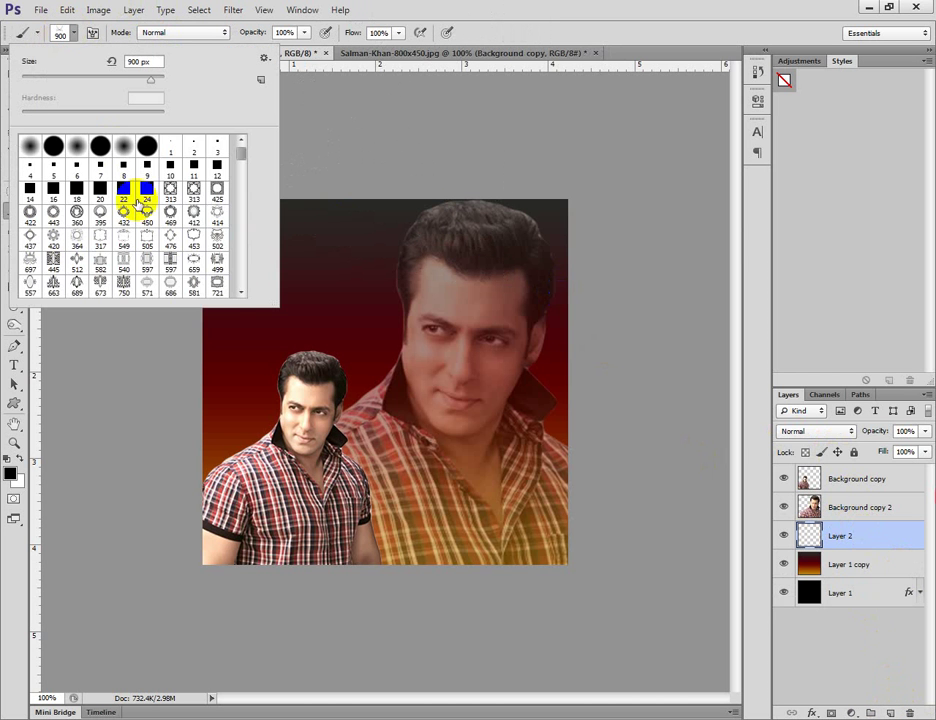
pyautogui.click(240, 293)
pyautogui.moveTo(240, 293); pyautogui.dragTo(241, 293)
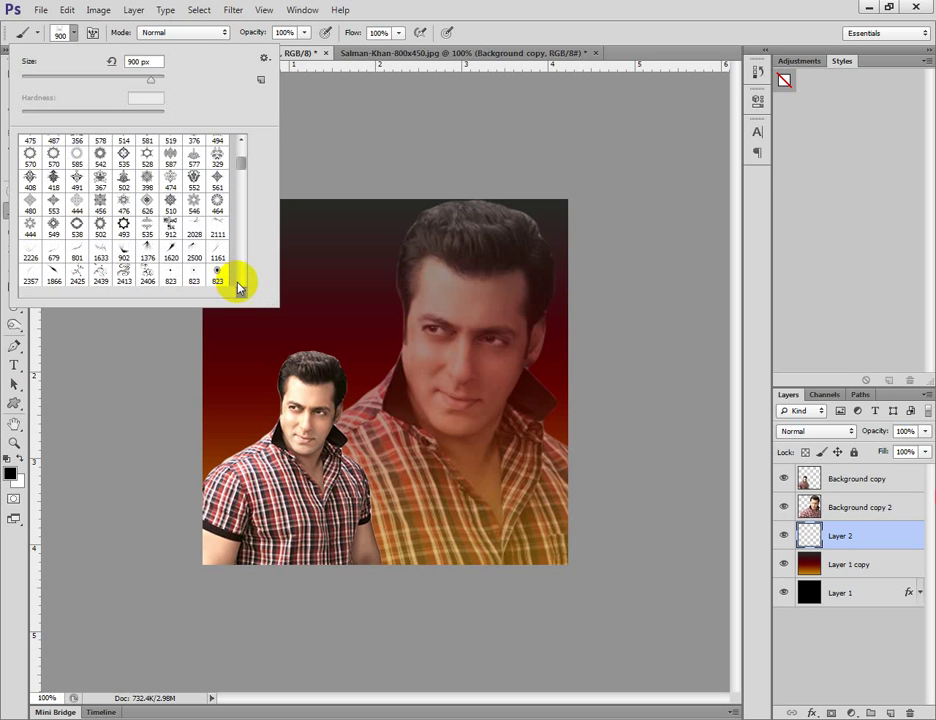
pyautogui.click(241, 293)
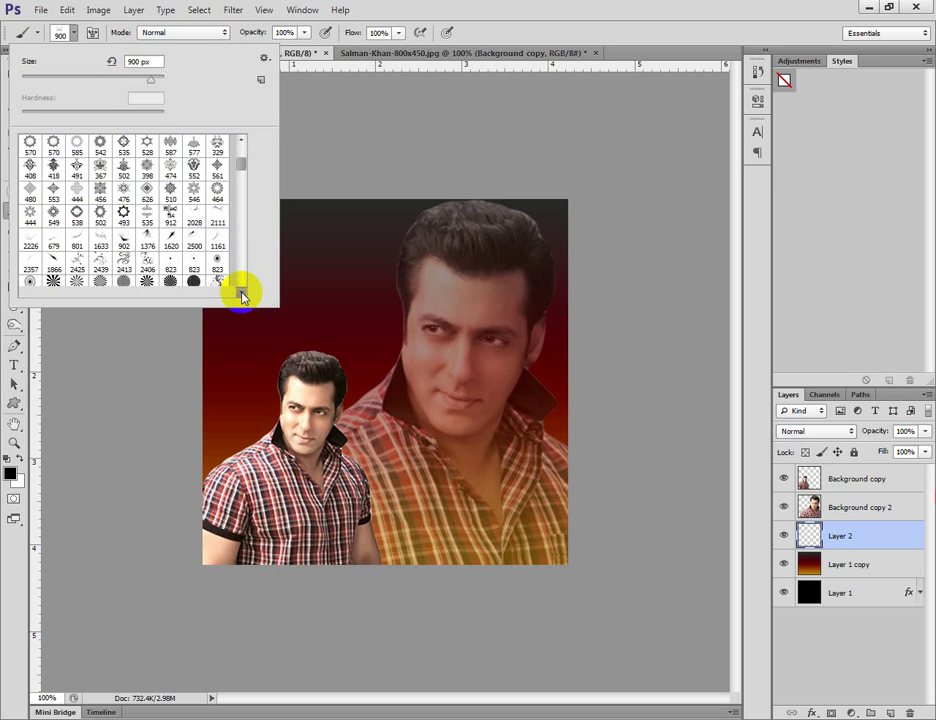
pyautogui.click(30, 287)
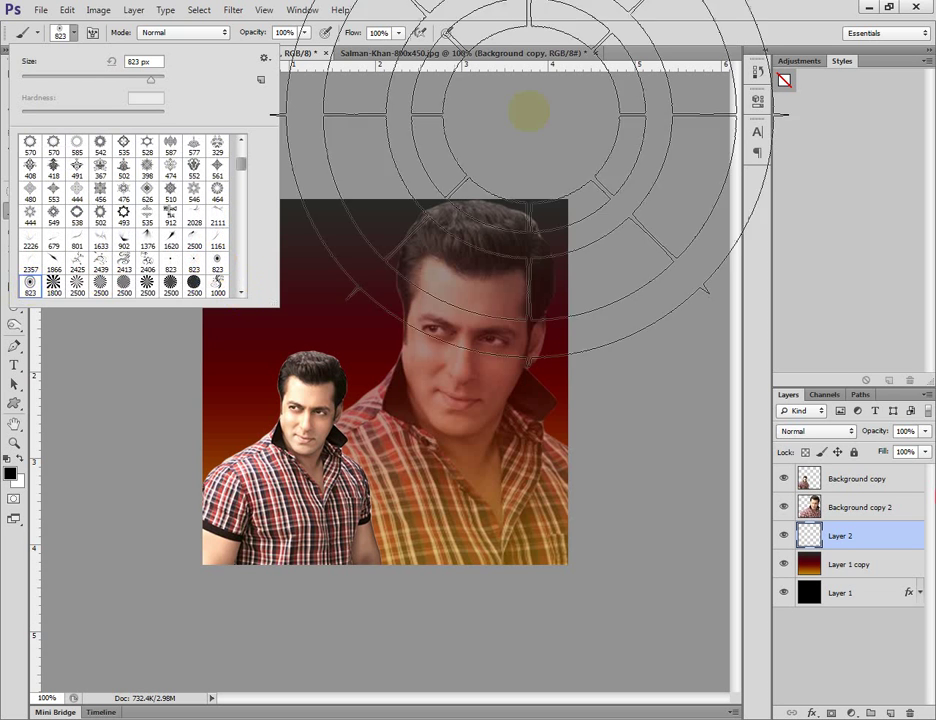
pyautogui.click(652, 23)
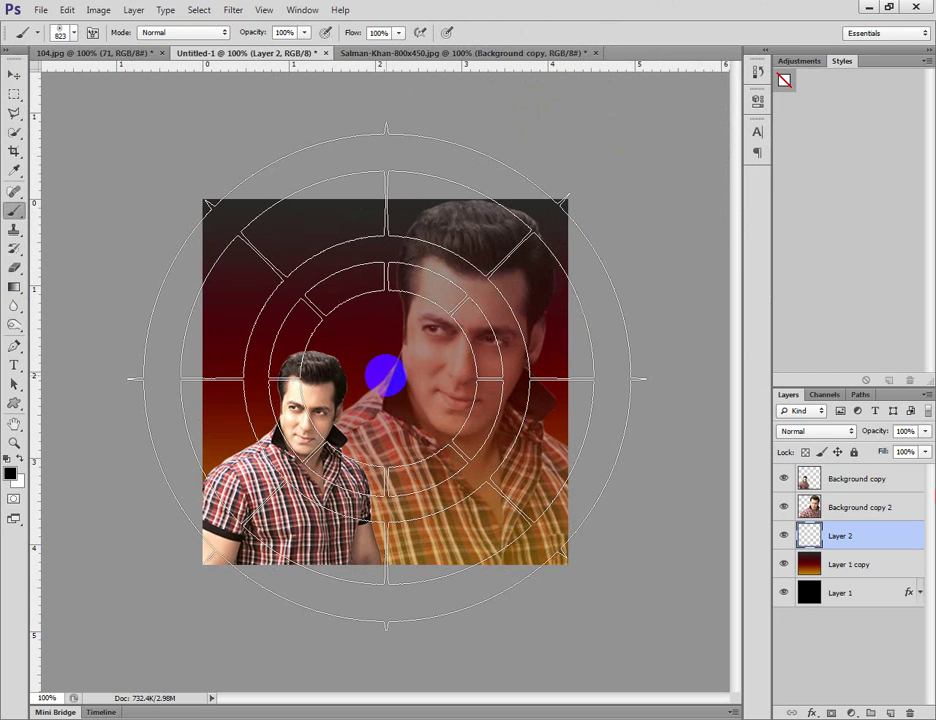
# Resize the target-shaped brush to 800 px and stamp it once in white at the canvas centre on Layer 2.
pyautogui.press('[')
pyautogui.press('[')
pyautogui.press('[')
pyautogui.press('[')
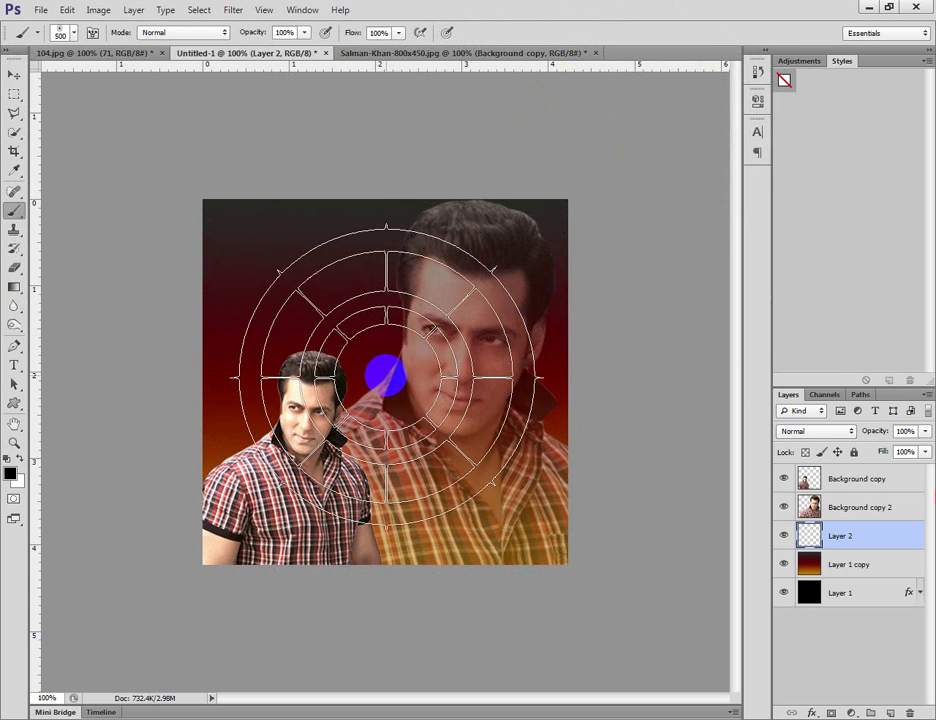
pyautogui.press(']')
pyautogui.press(']')
pyautogui.press(']')
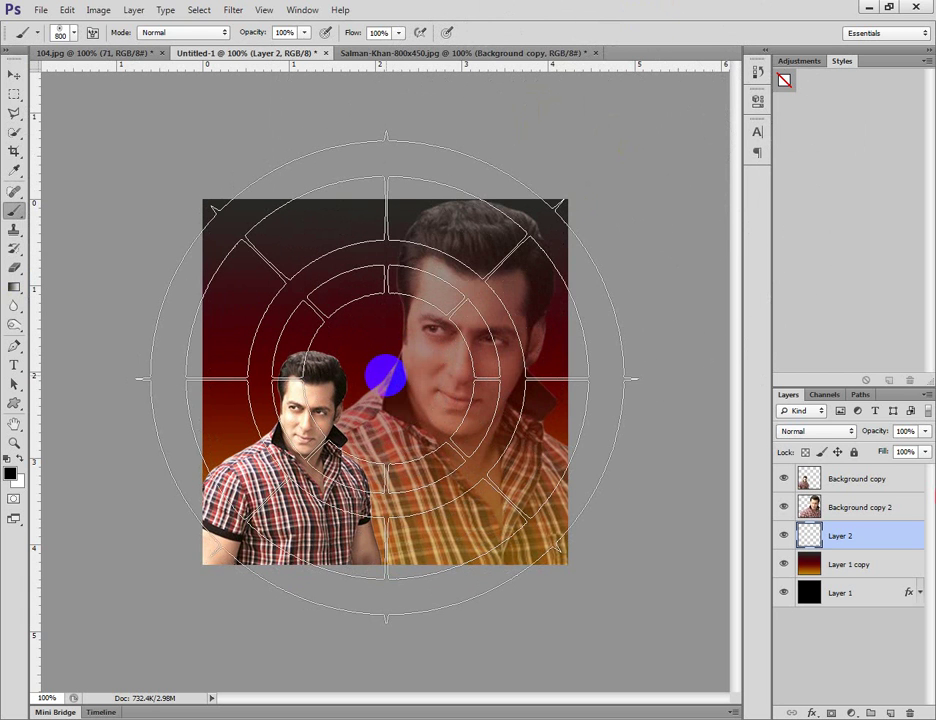
pyautogui.click(385, 378)
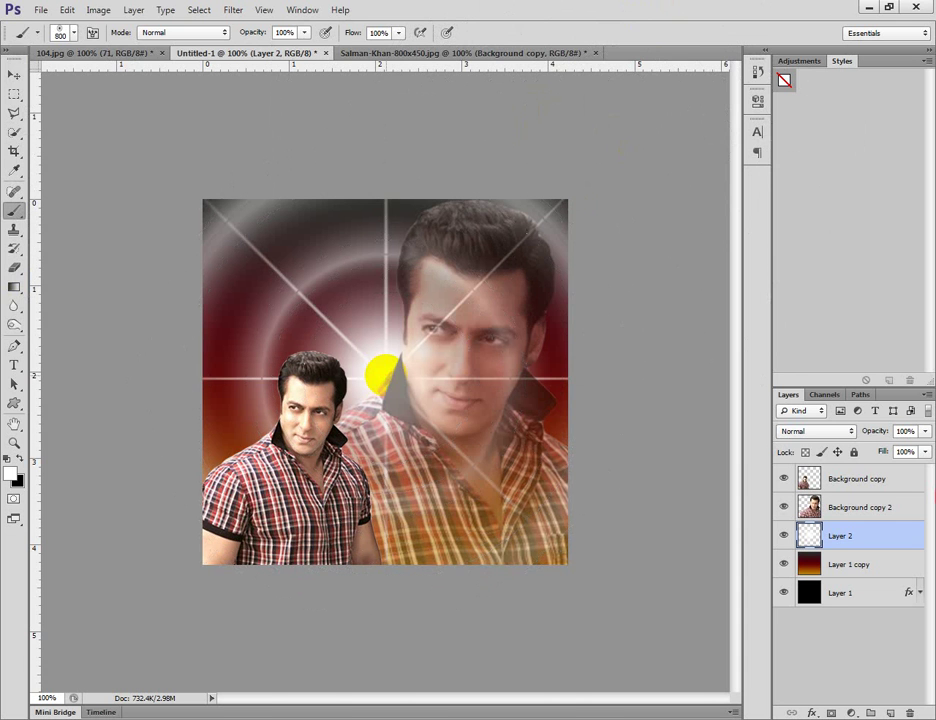
# Set the blend mode of the stamped light layer, Layer 2, to Overlay.
pyautogui.click(14, 75)
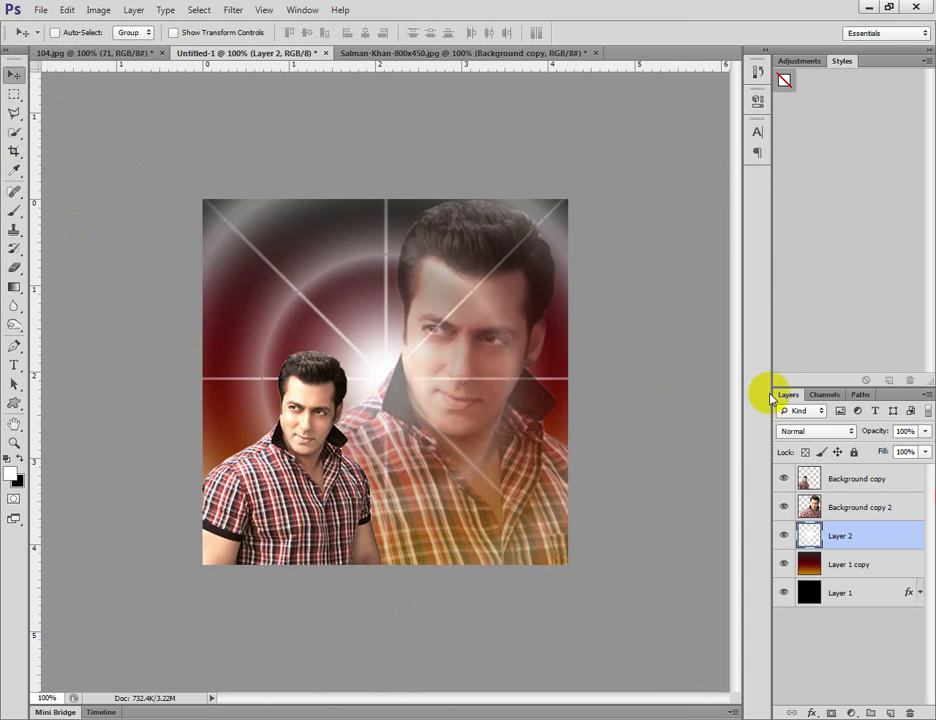
pyautogui.click(829, 432)
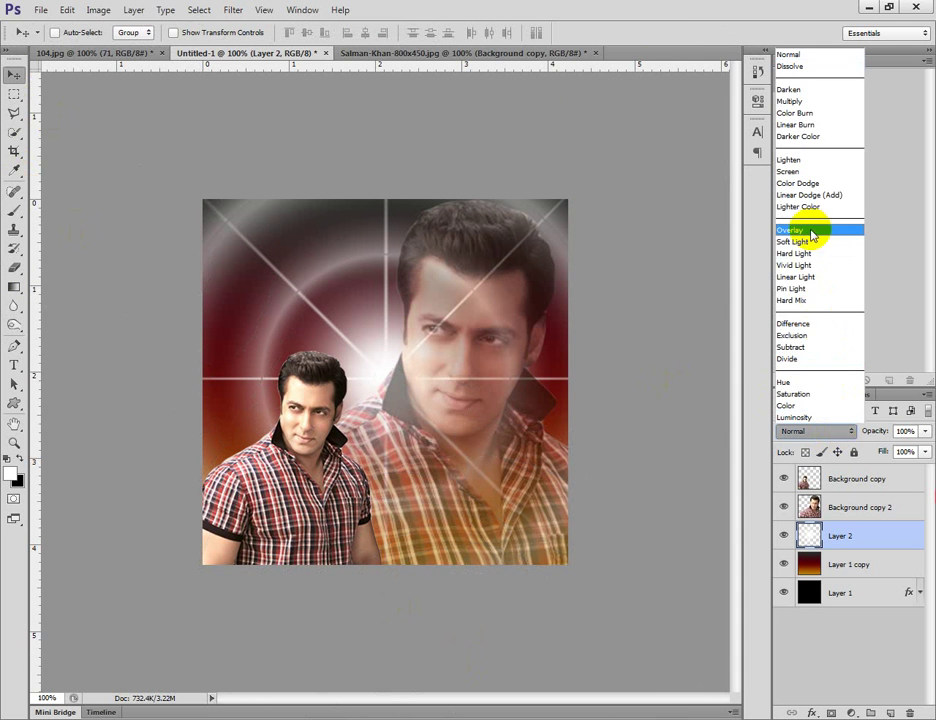
pyautogui.click(808, 232)
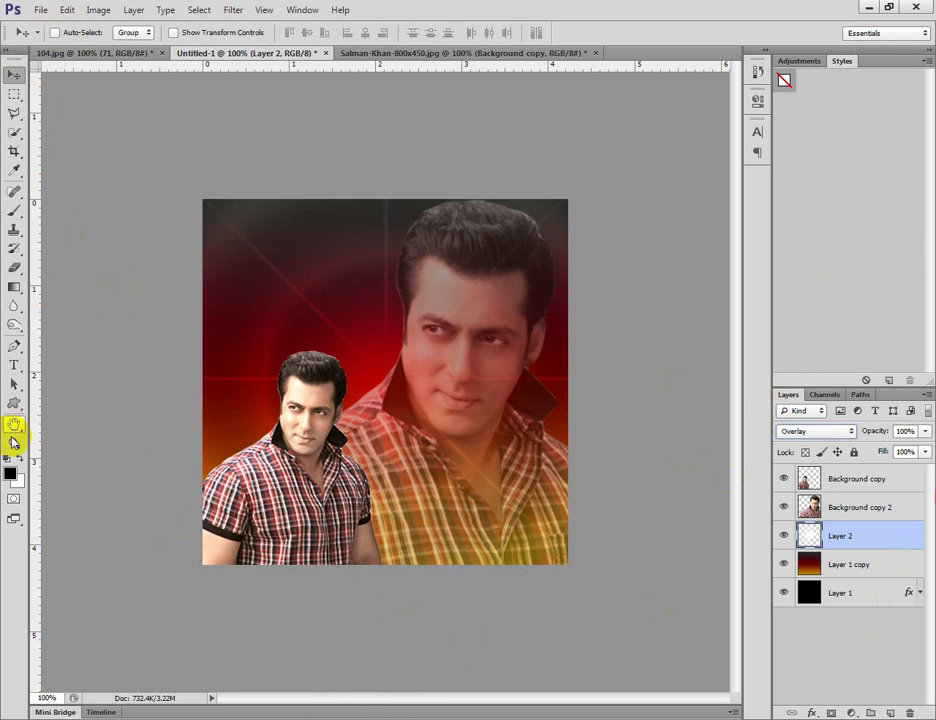
# Add a new layer above the small portrait and choose a 2500-pixel lens-flare brush with a diagonal trail.
pyautogui.click(895, 479)
pyautogui.click(890, 712)
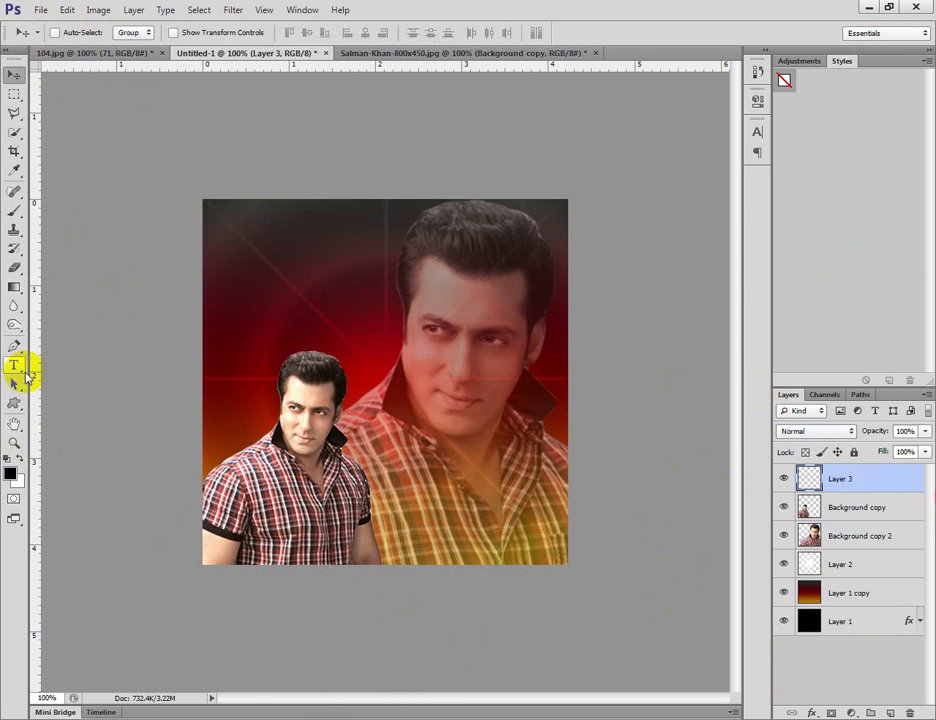
pyautogui.press('b')
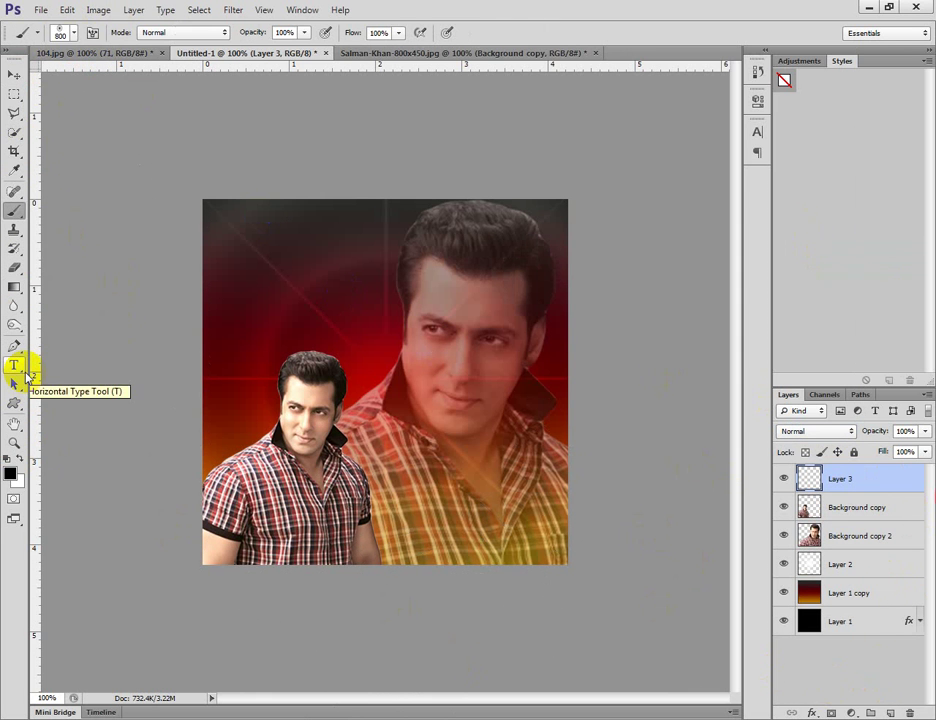
pyautogui.click(76, 37)
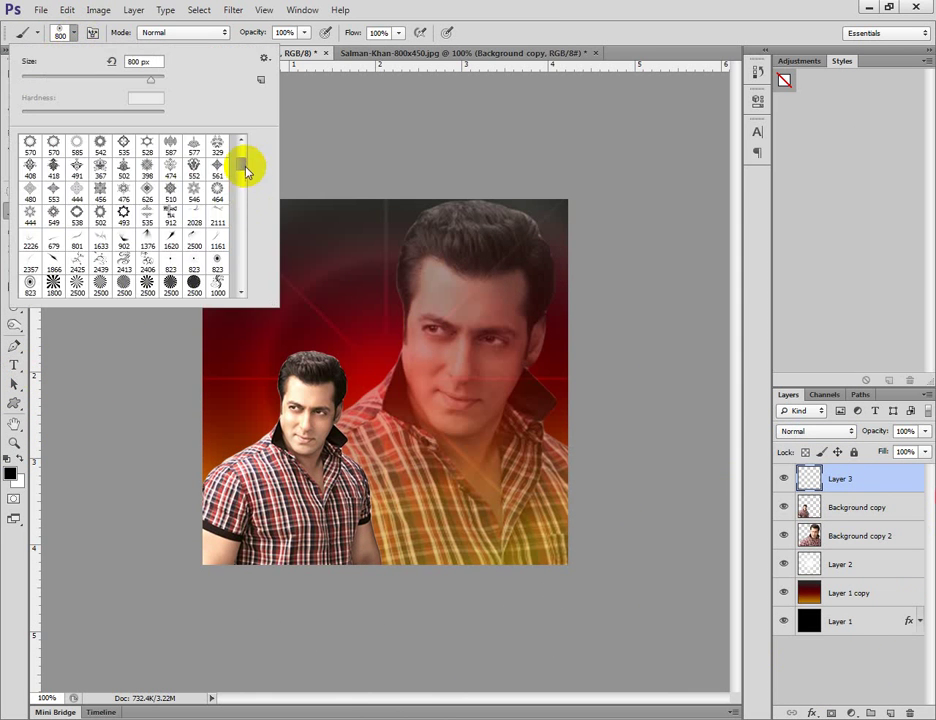
pyautogui.moveTo(243, 166); pyautogui.dragTo(244, 282)
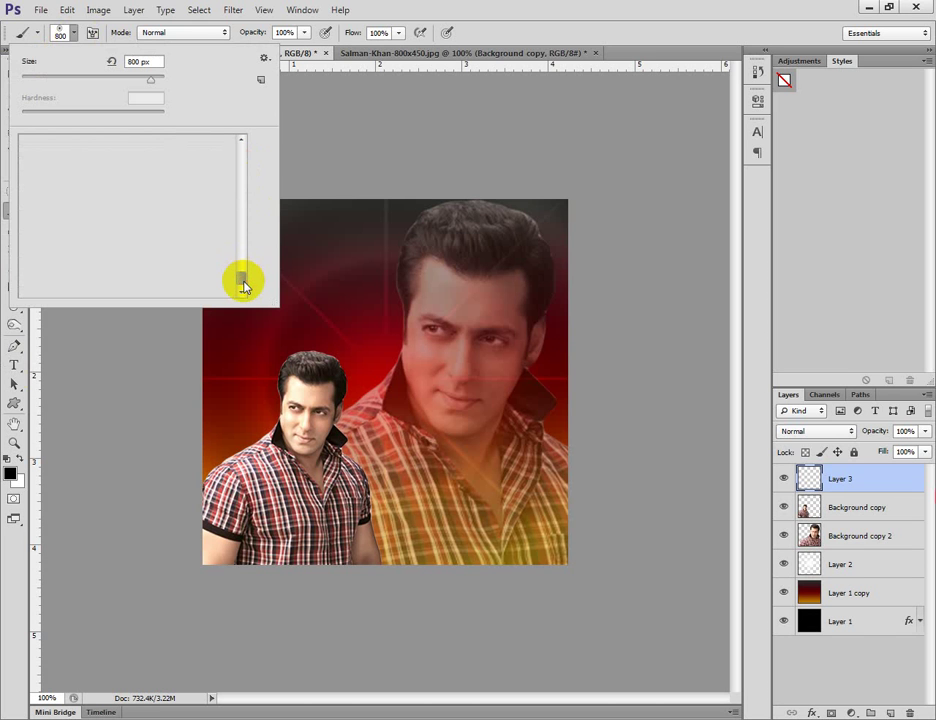
pyautogui.click(242, 141)
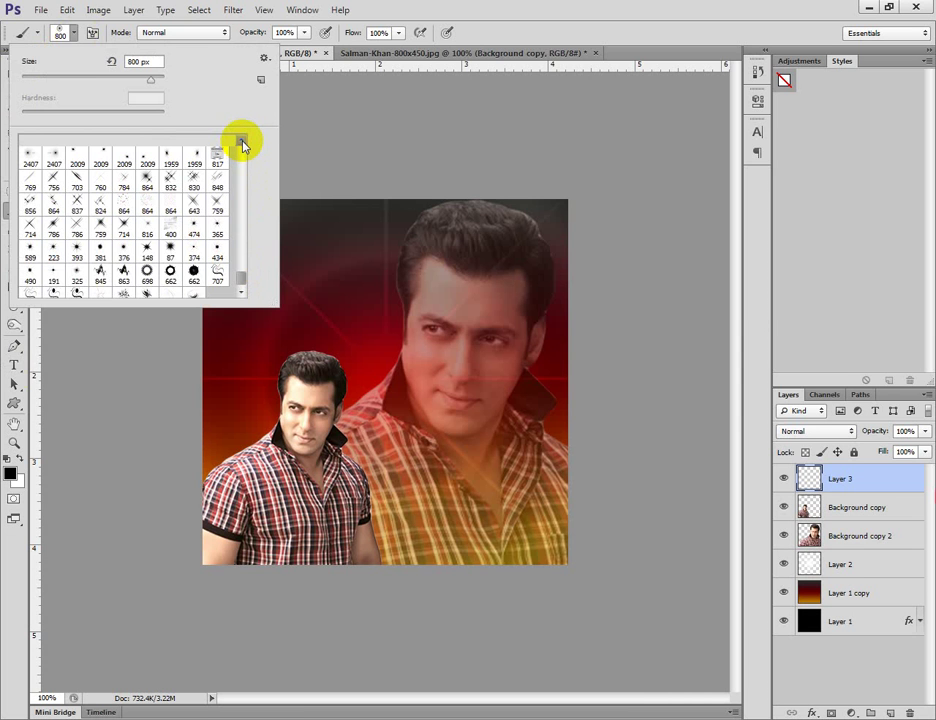
pyautogui.click(242, 141)
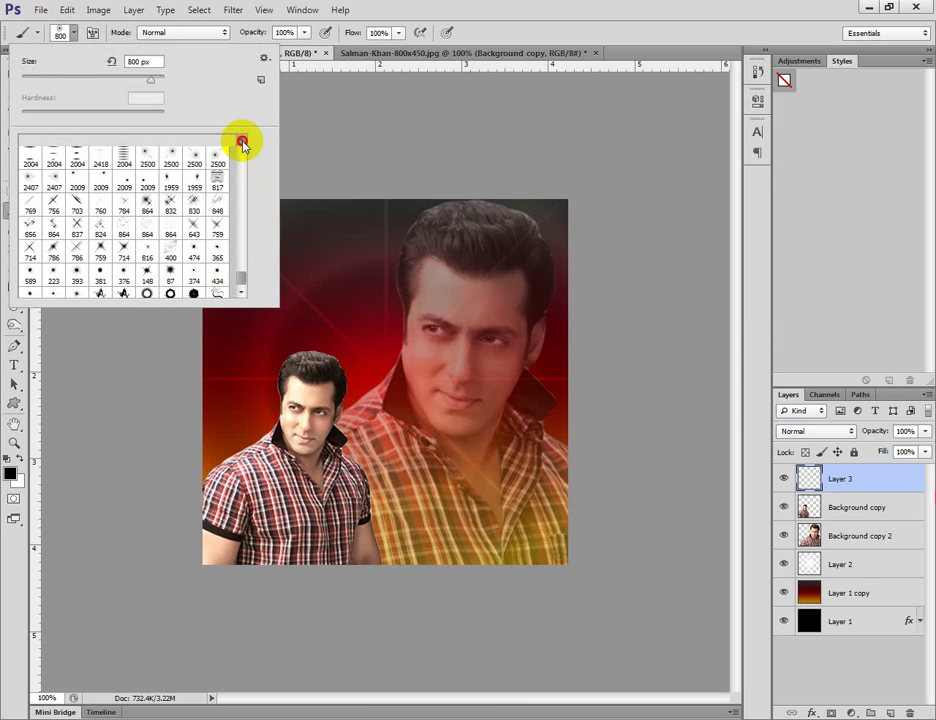
pyautogui.click(242, 141)
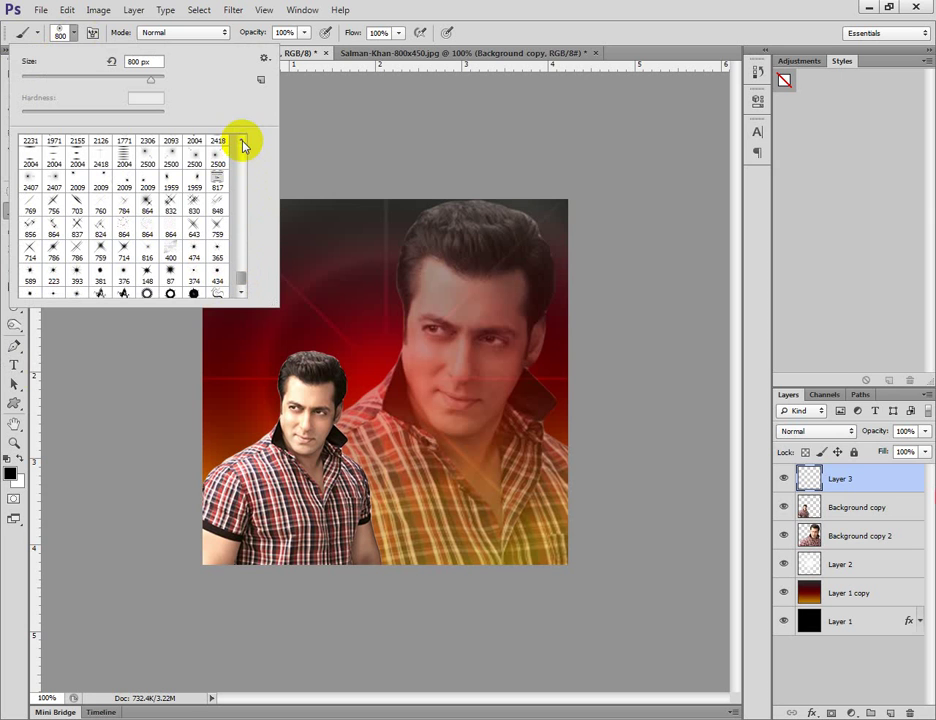
pyautogui.click(153, 162)
pyautogui.click(276, 220)
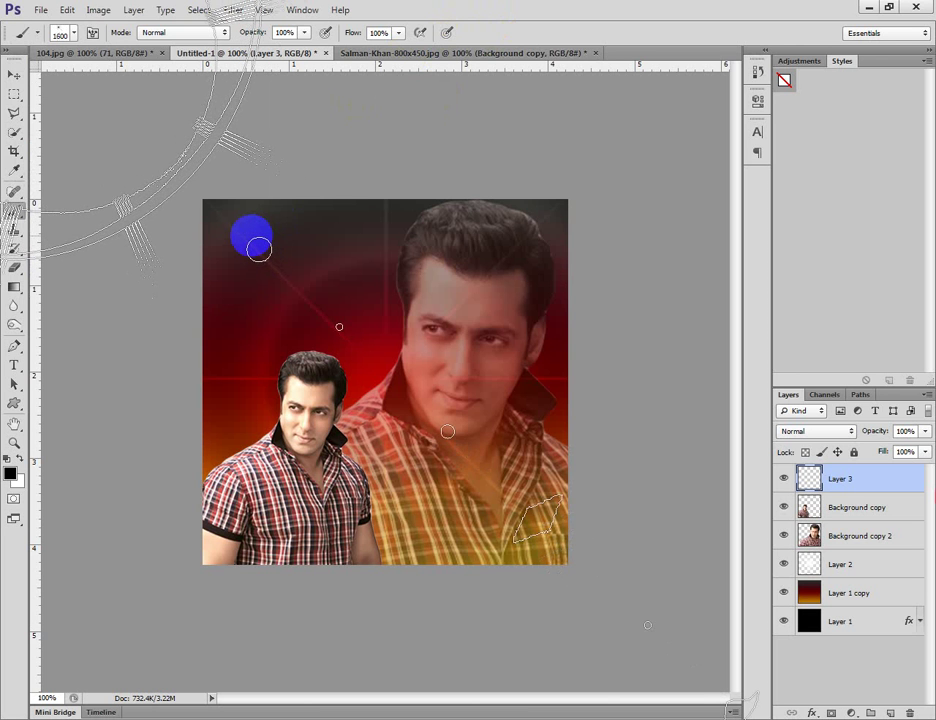
# Reduce the lens-flare brush size to 9 px.
pyautogui.press('[')
pyautogui.press('[')
pyautogui.press('[')
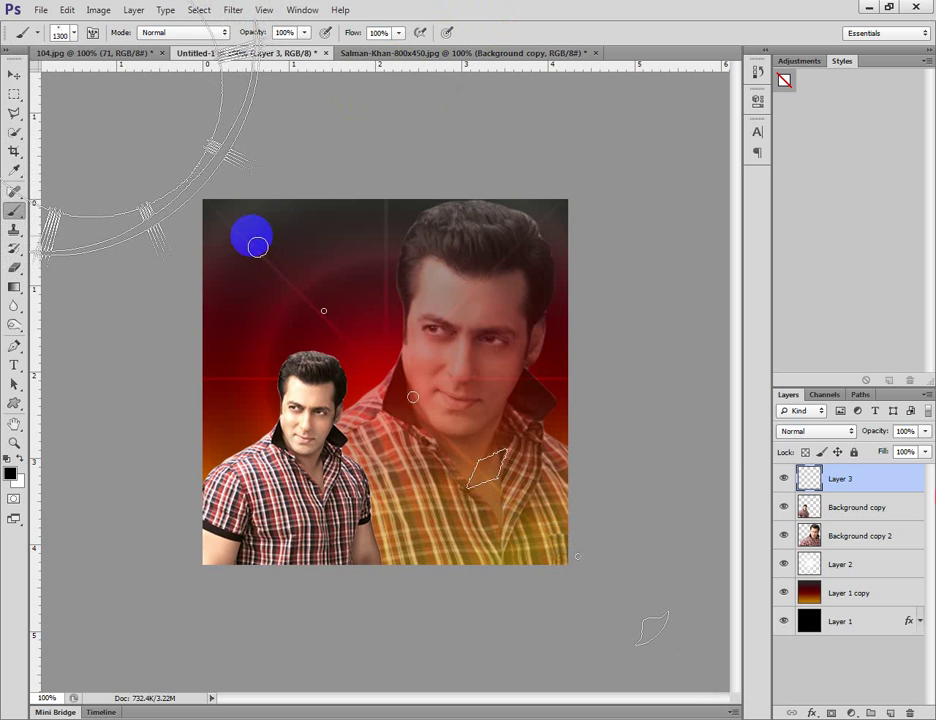
pyautogui.press('[')
pyautogui.press('[')
pyautogui.press('[')
pyautogui.press('[')
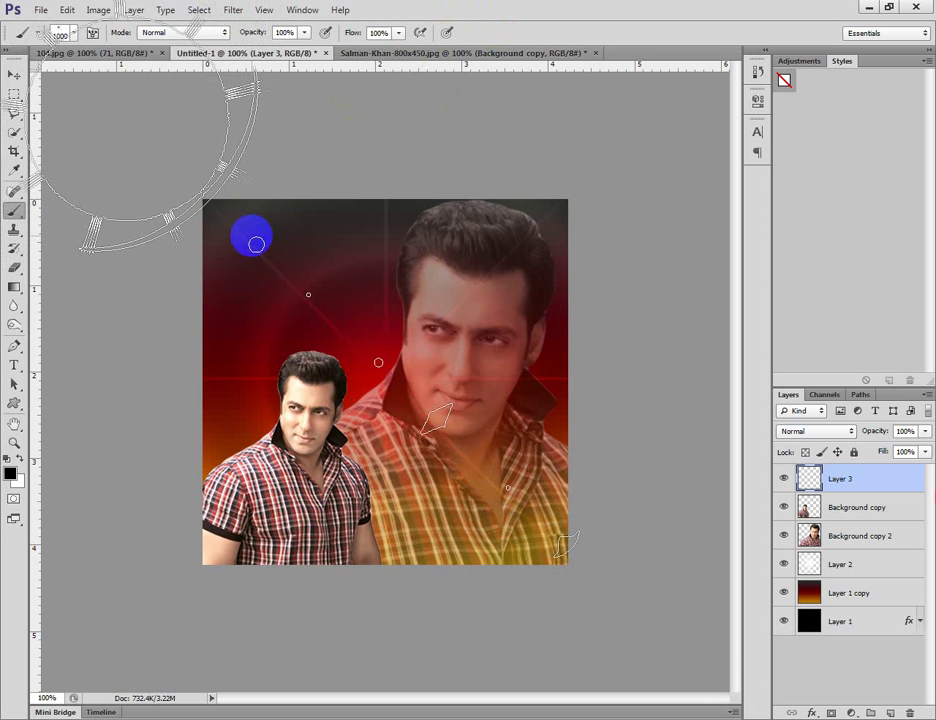
pyautogui.press('[')
pyautogui.press('[')
pyautogui.press('[')
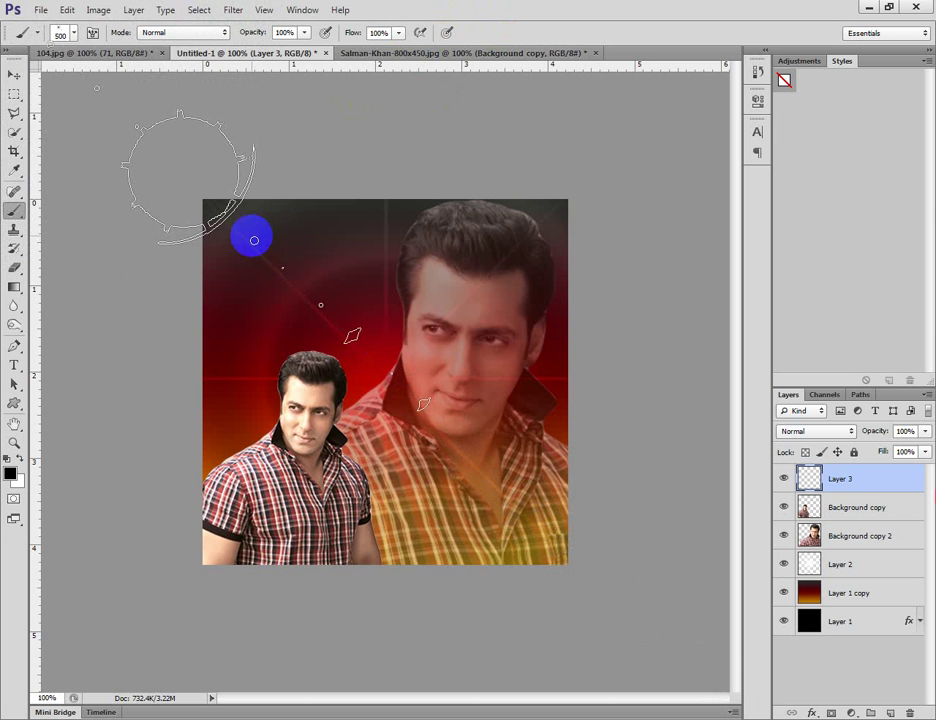
pyautogui.press('[')
pyautogui.press('[')
pyautogui.press('[')
pyautogui.press('[')
pyautogui.press('[')
pyautogui.press('[')
pyautogui.press('[')
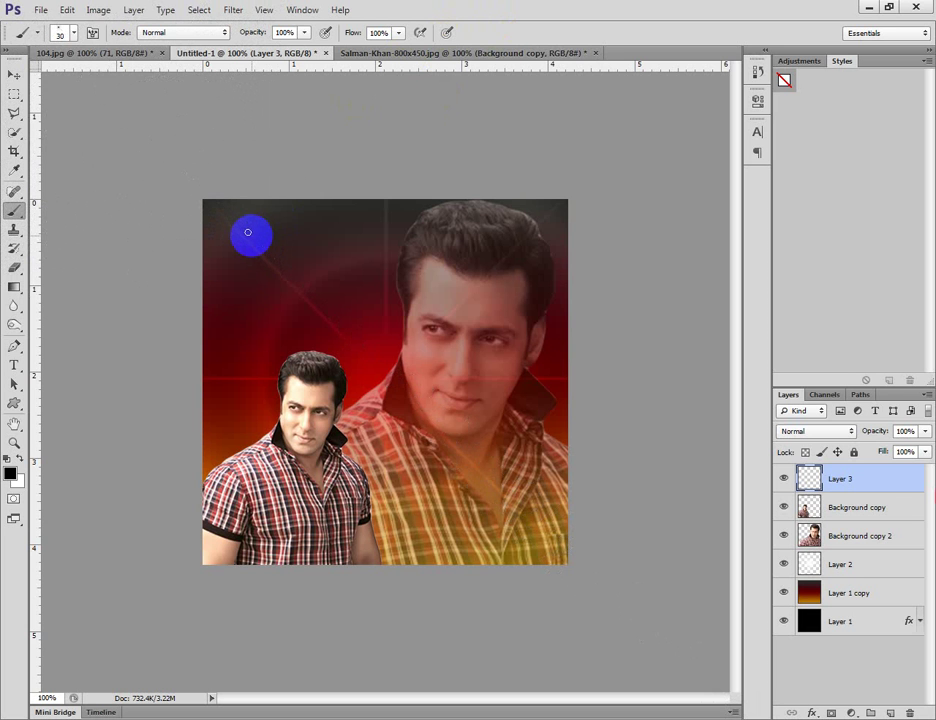
pyautogui.press('[')
pyautogui.press('[')
pyautogui.press('[')
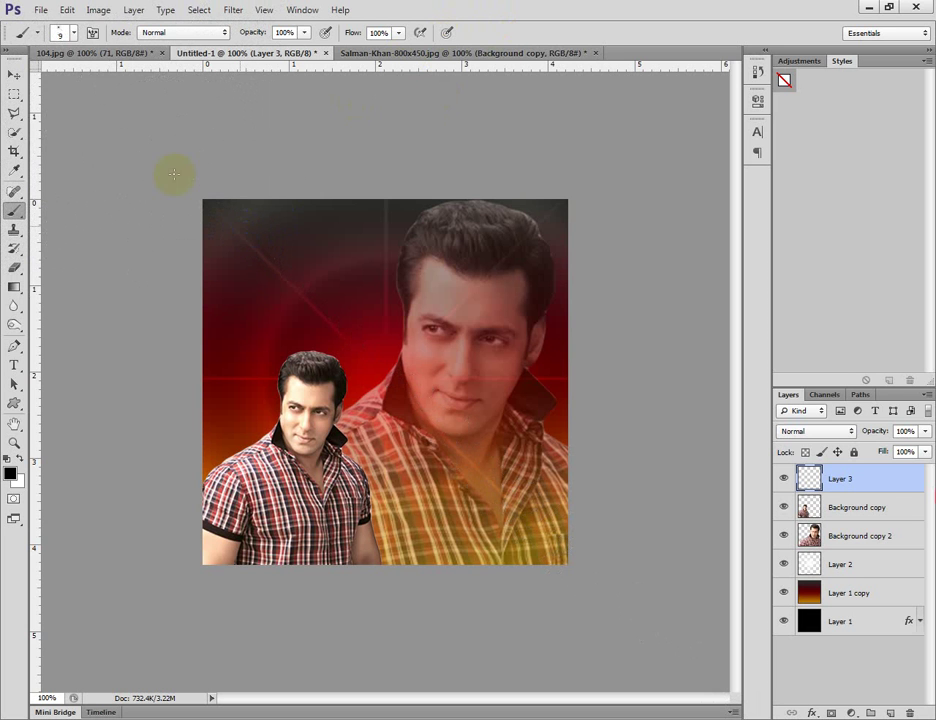
# Enlarge the lens-flare brush to 250 px and stamp it once in white at the canvas's upper-left corner on Layer 3.
pyautogui.click(73, 36)
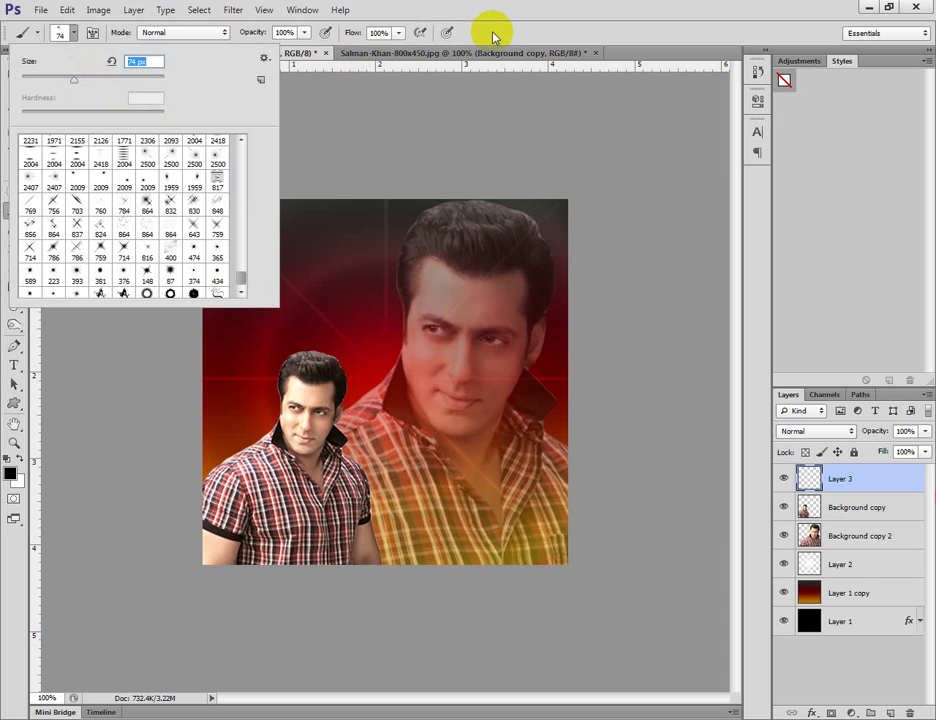
pyautogui.click(296, 236)
pyautogui.click(224, 204)
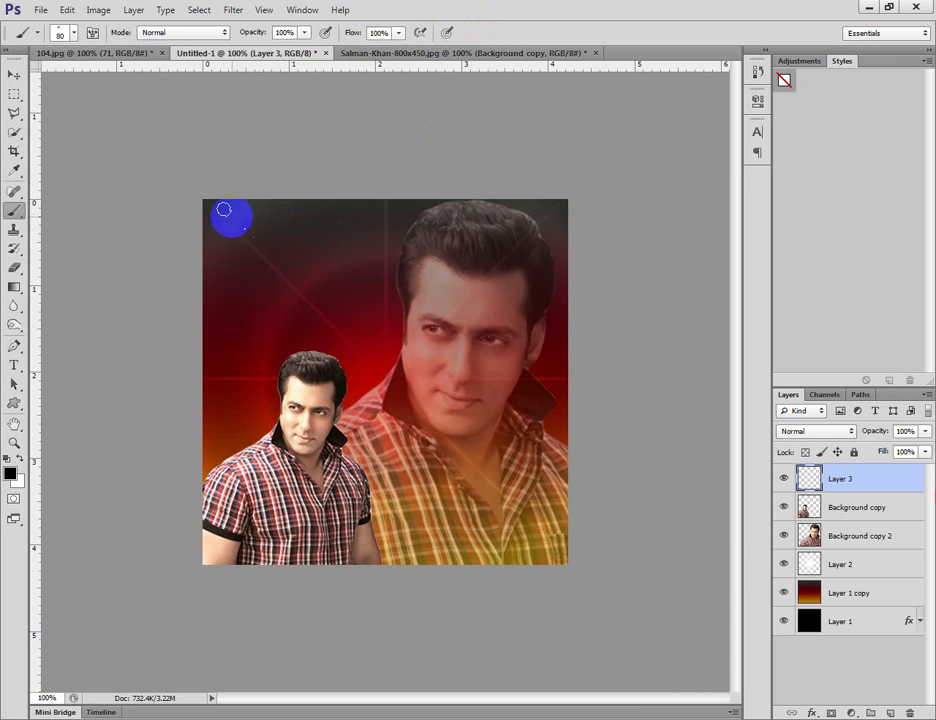
pyautogui.press(']')
pyautogui.press(']')
pyautogui.press(']')
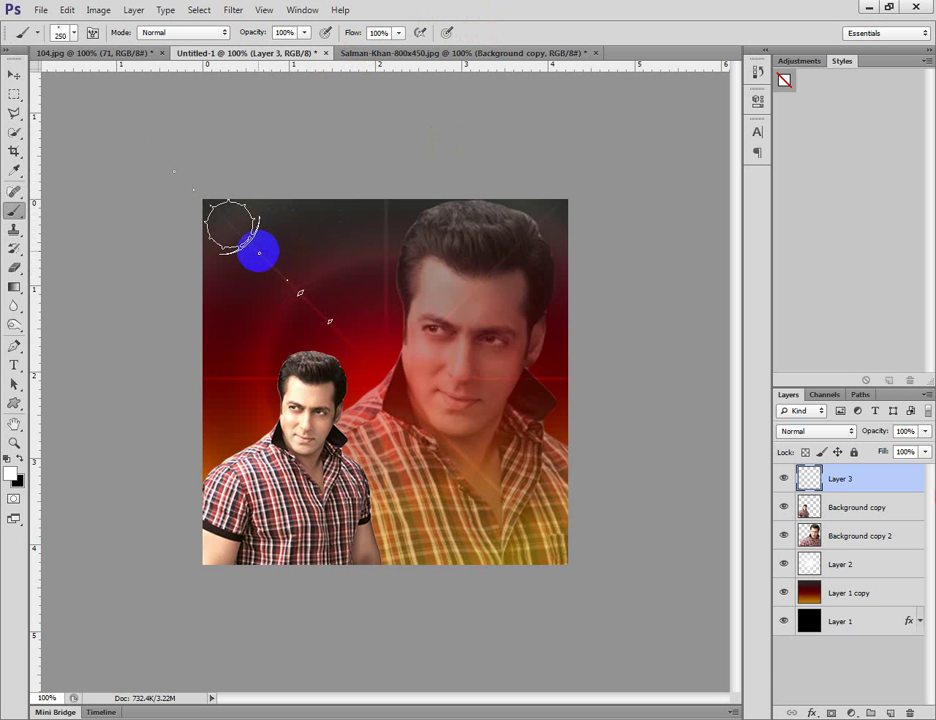
pyautogui.click(258, 253)
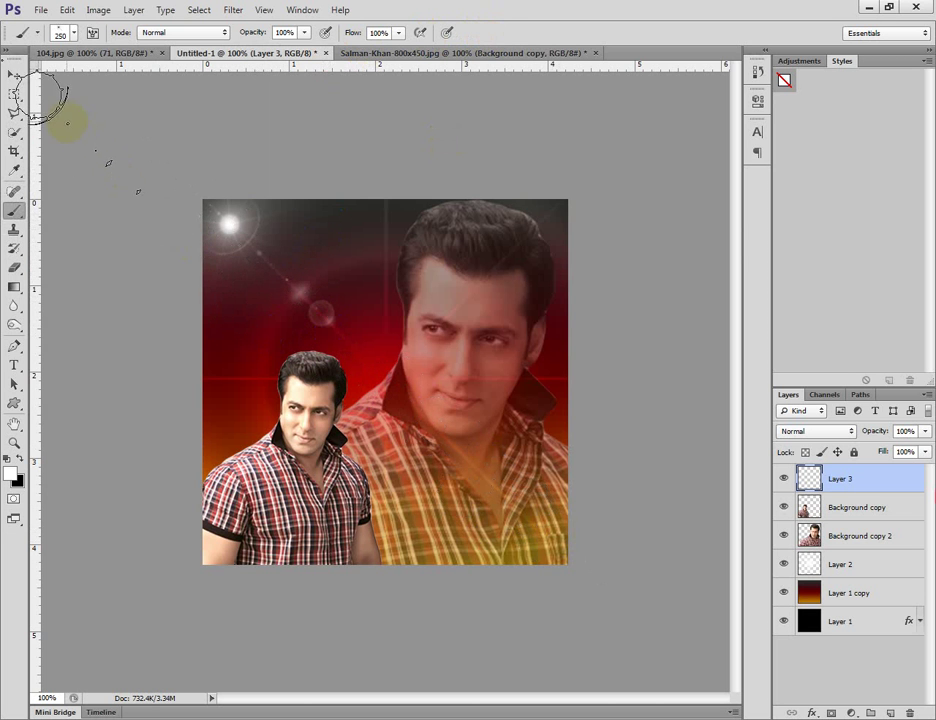
pyautogui.click(14, 74)
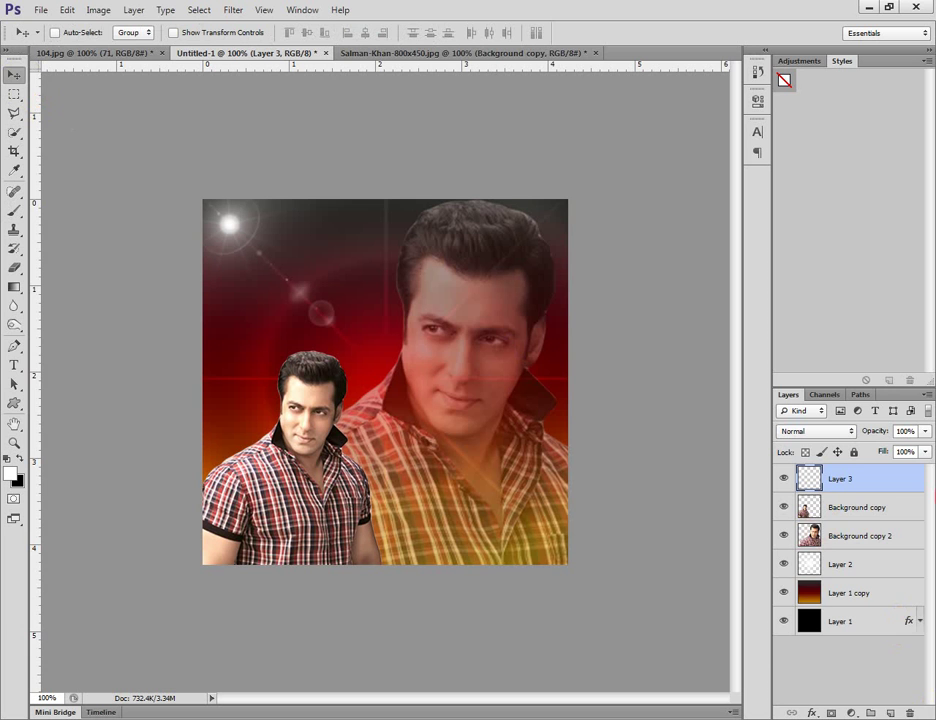
# Add a new layer above Layer 3 and choose the 154-pixel "Our memories will live" text brush.
pyautogui.click(890, 713)
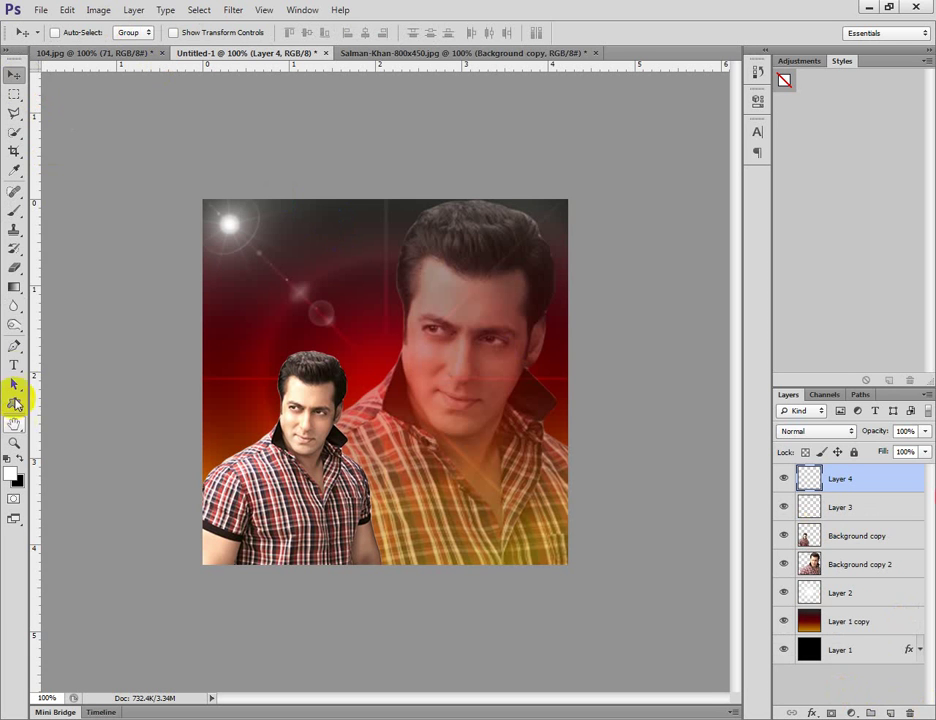
pyautogui.click(14, 209)
pyautogui.click(75, 35)
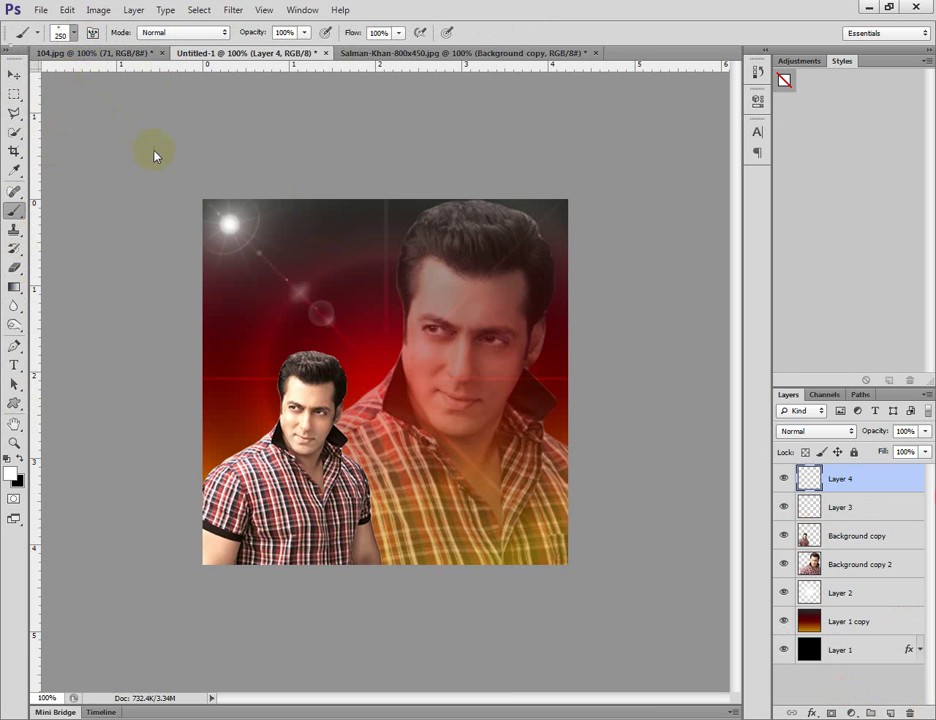
pyautogui.click(241, 141)
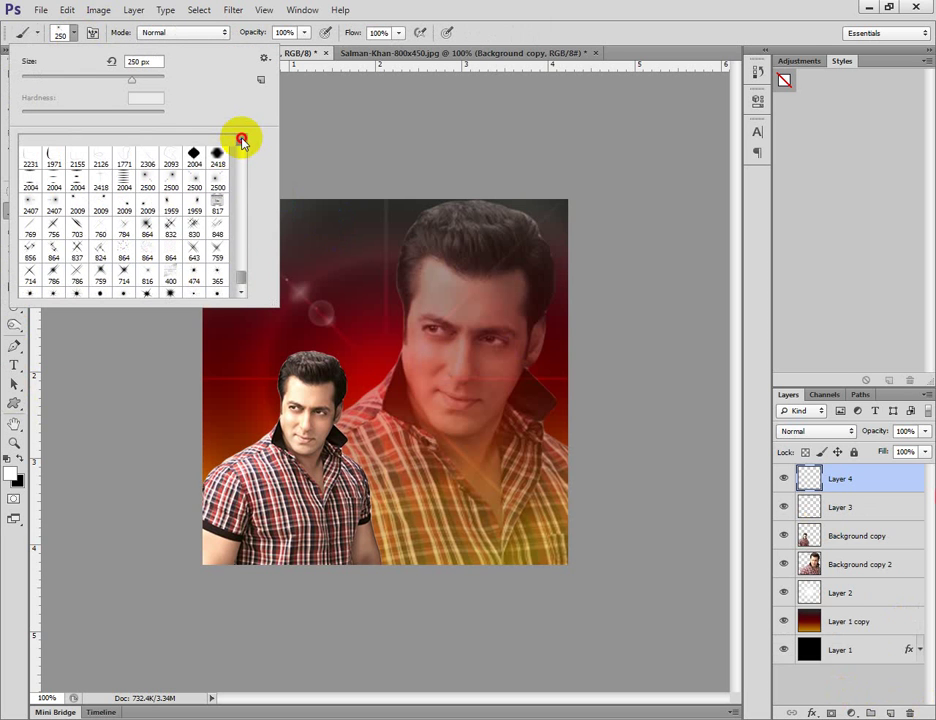
pyautogui.click(241, 141)
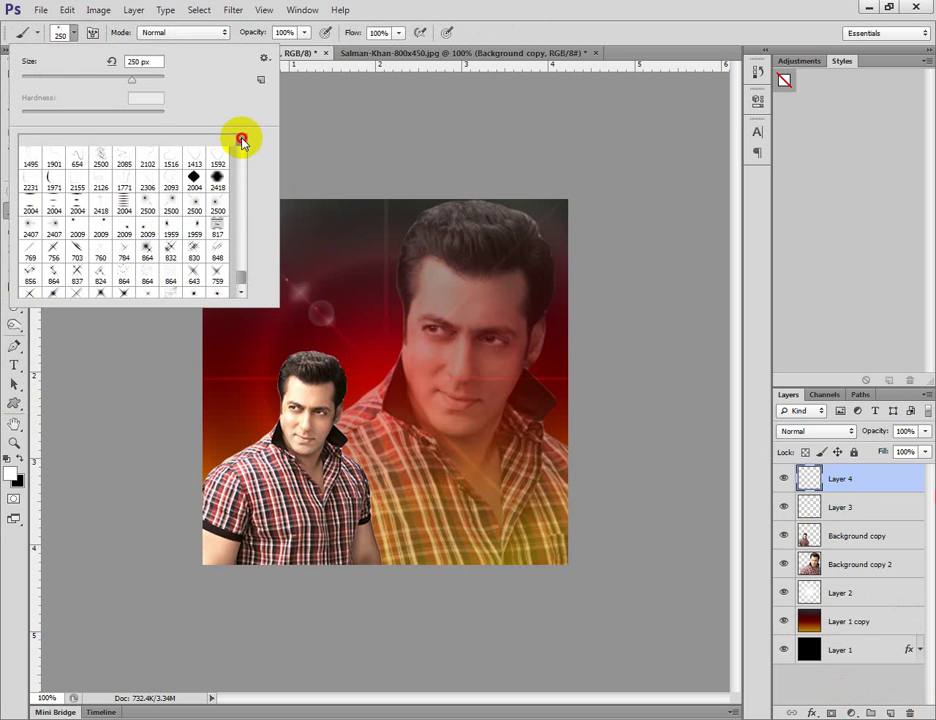
pyautogui.click(242, 141)
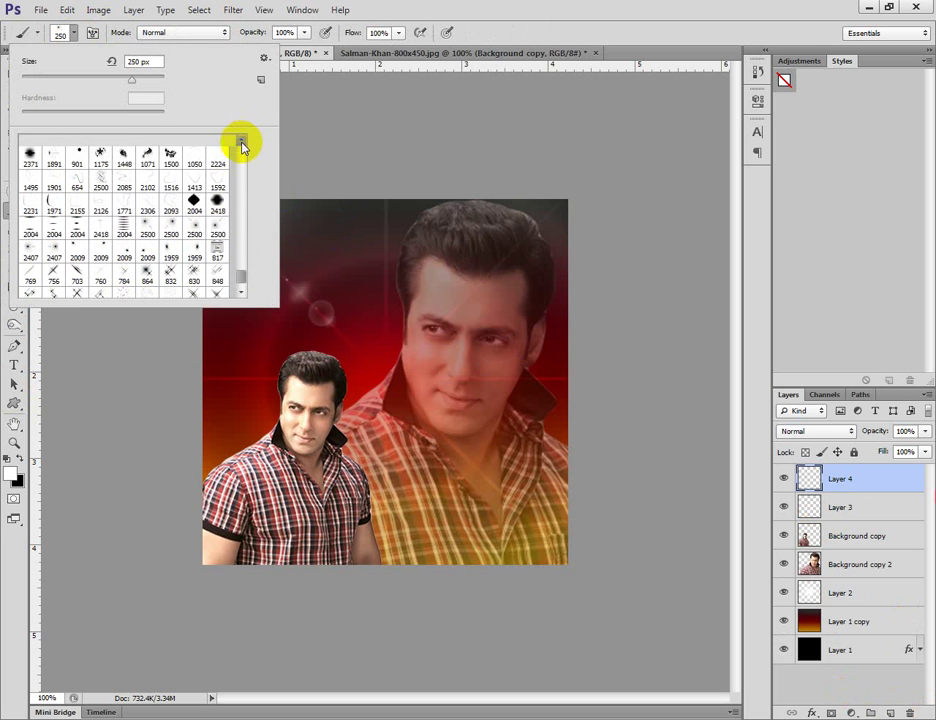
pyautogui.click(242, 141)
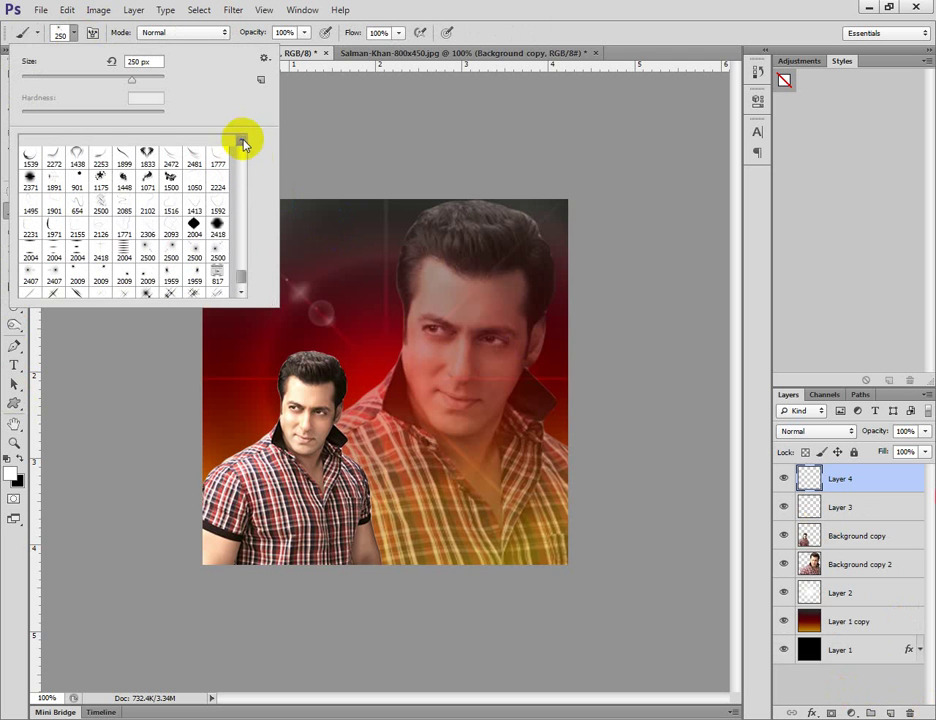
pyautogui.click(242, 141)
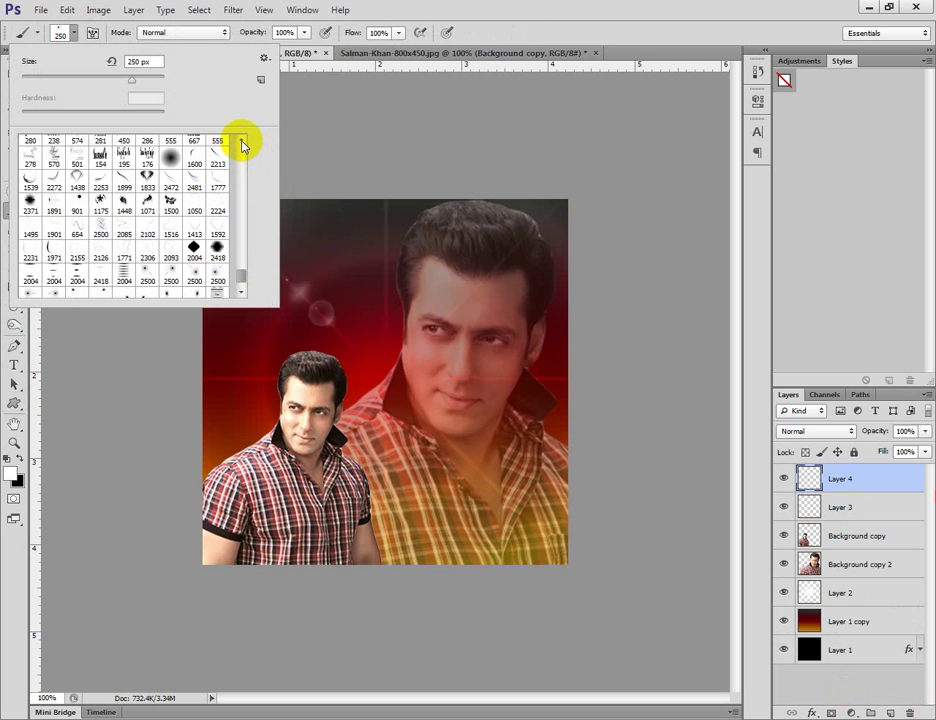
pyautogui.click(242, 141)
pyautogui.click(242, 141)
pyautogui.click(242, 141)
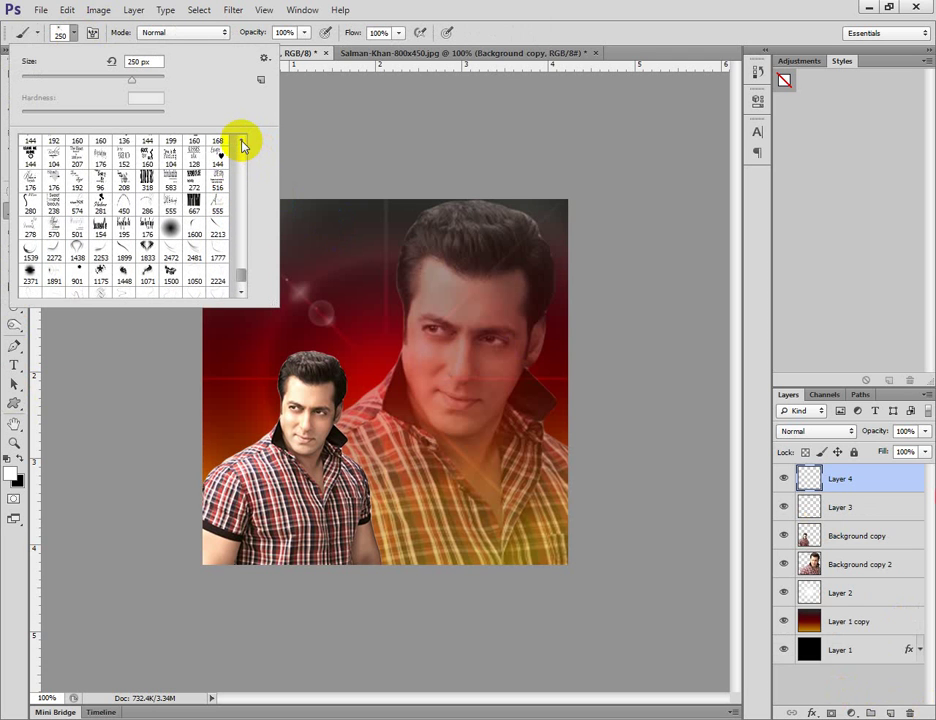
pyautogui.click(242, 141)
pyautogui.click(242, 141)
pyautogui.click(242, 141)
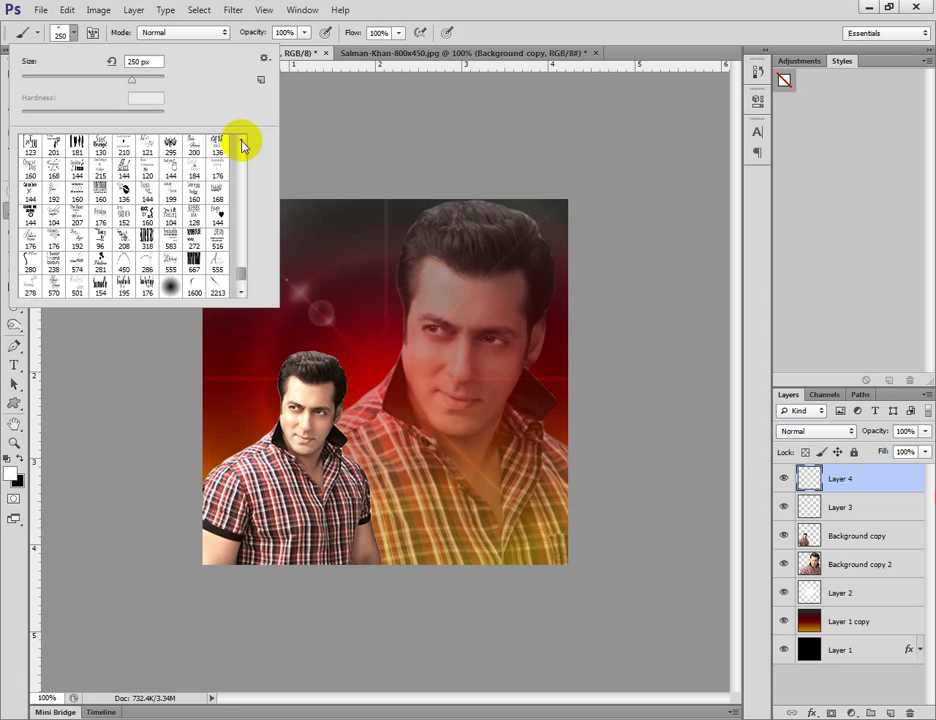
pyautogui.click(242, 141)
pyautogui.click(101, 293)
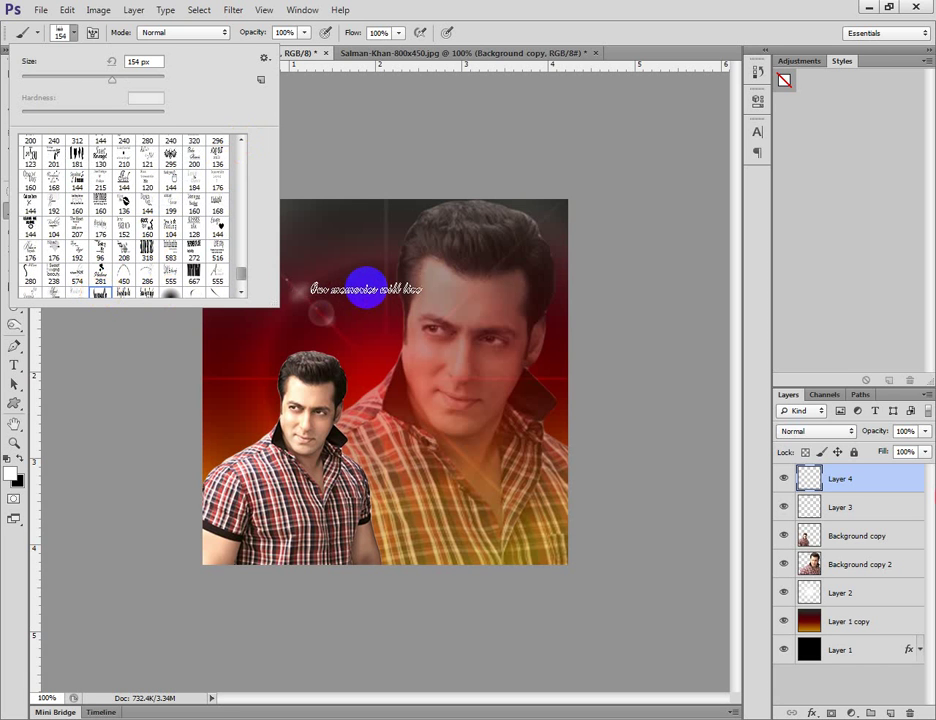
pyautogui.click(580, 15)
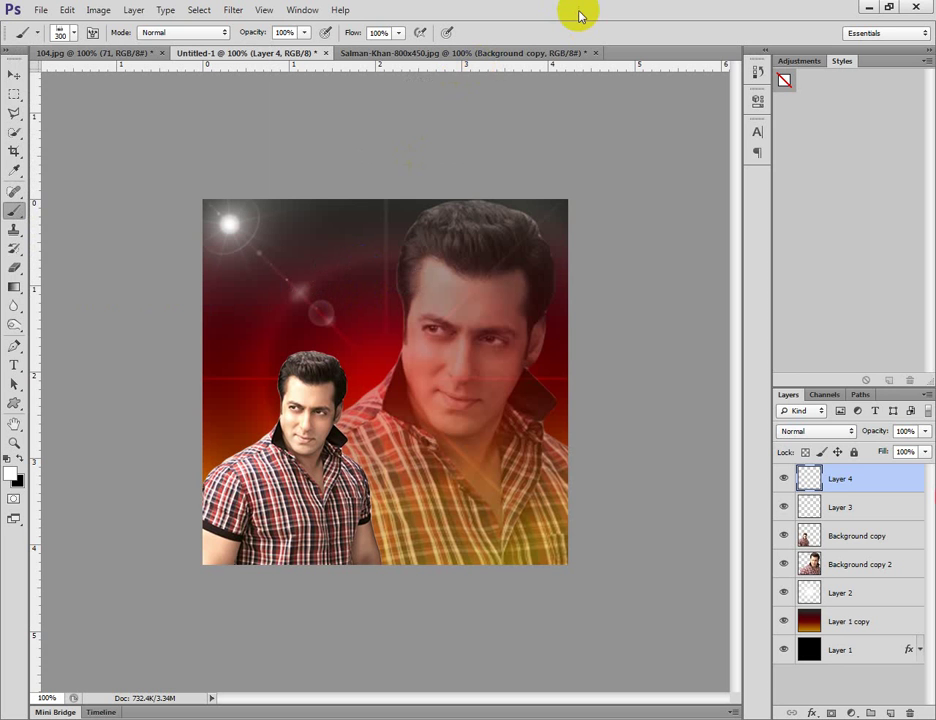
# Try stamping the phrase in black at 400 px across the lower part of the canvas, and undo the stamp.
pyautogui.click(463, 216)
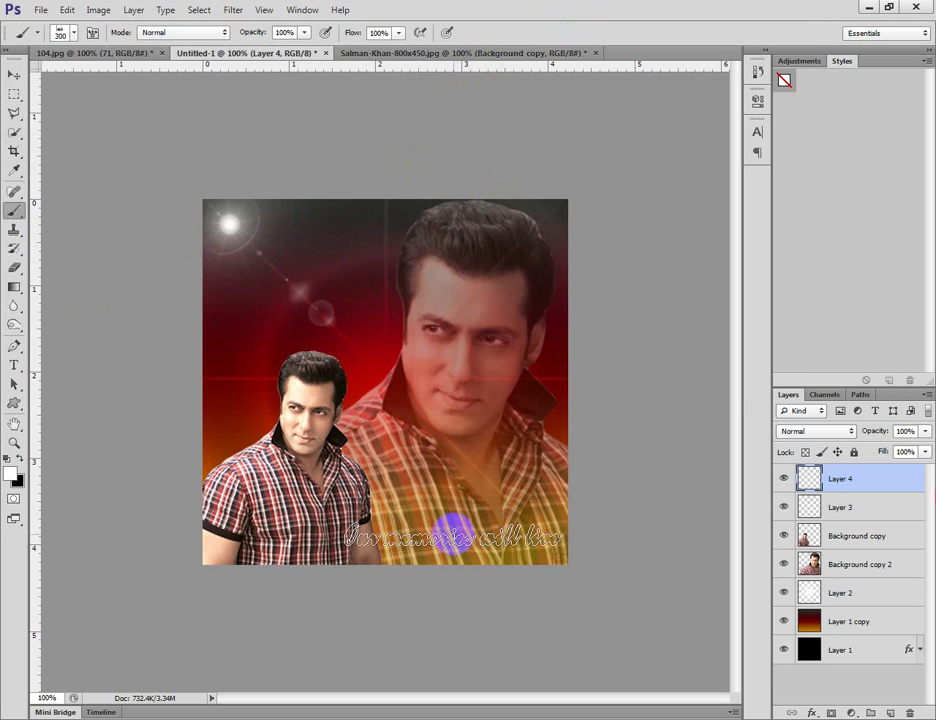
pyautogui.press(']')
pyautogui.press(']')
pyautogui.press(']')
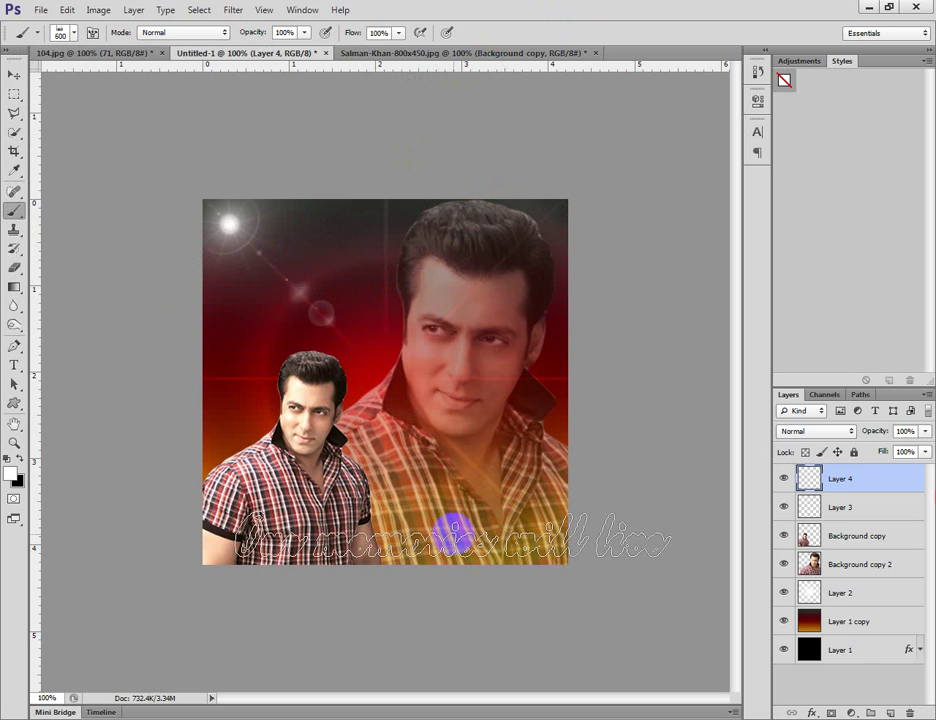
pyautogui.press('[')
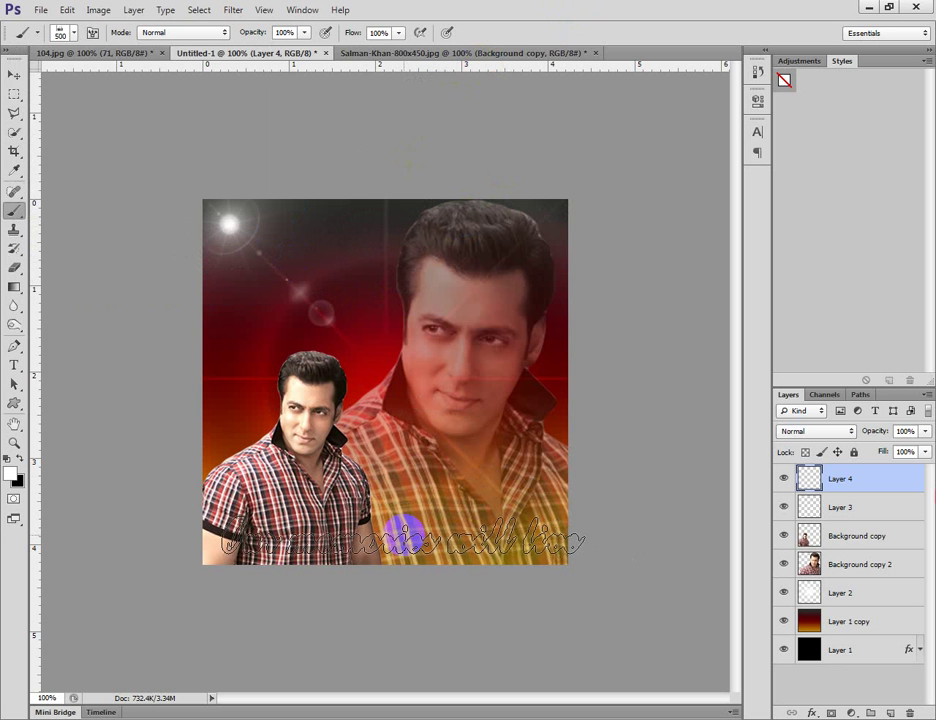
pyautogui.press('[')
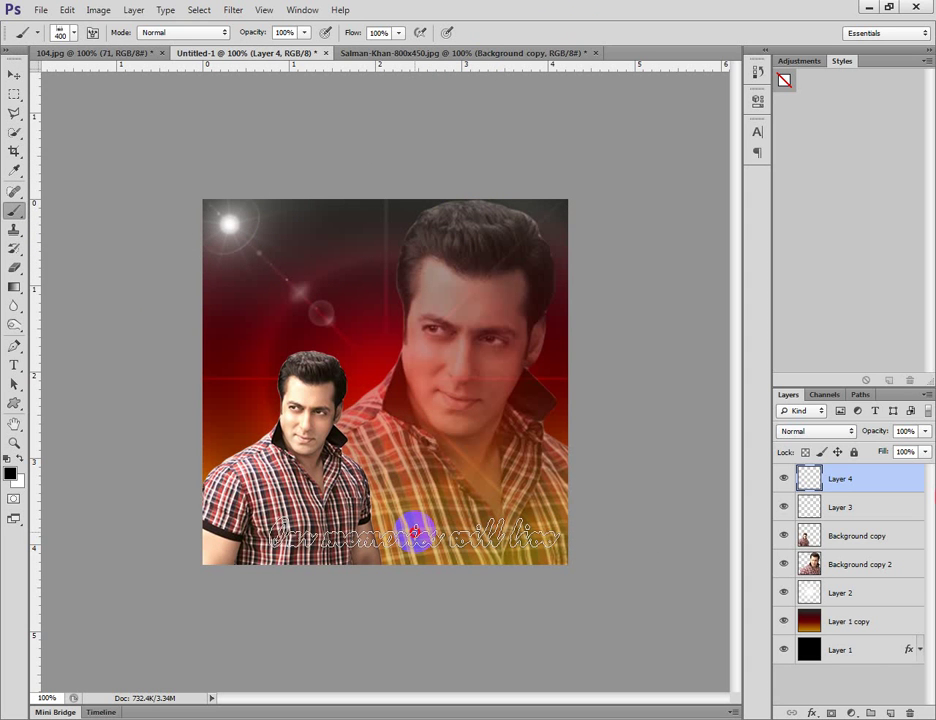
pyautogui.click(415, 537)
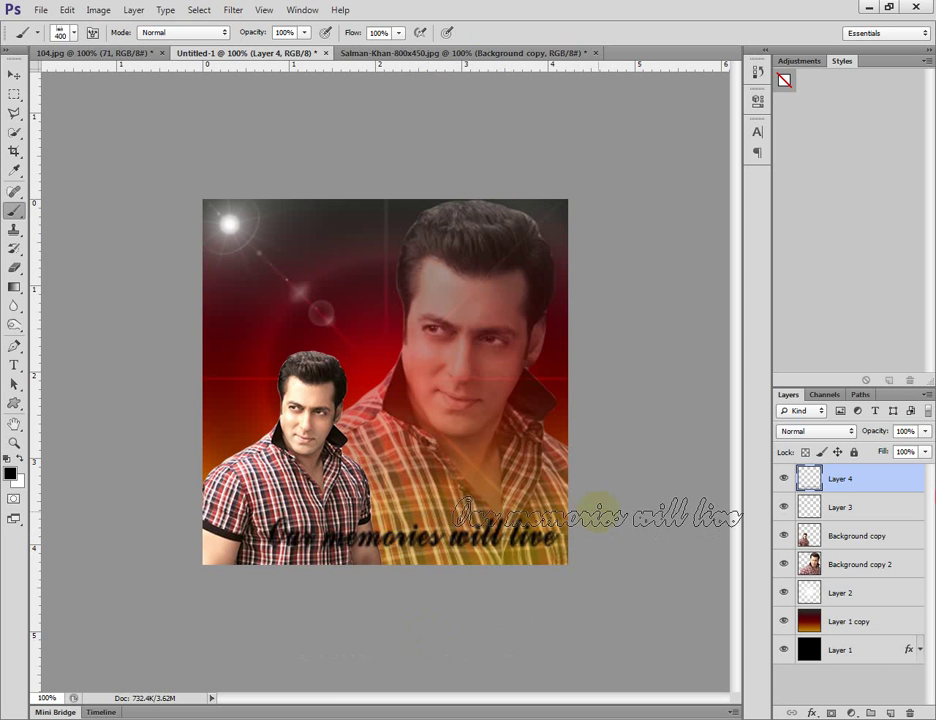
pyautogui.hotkey('ctrl', 'z')
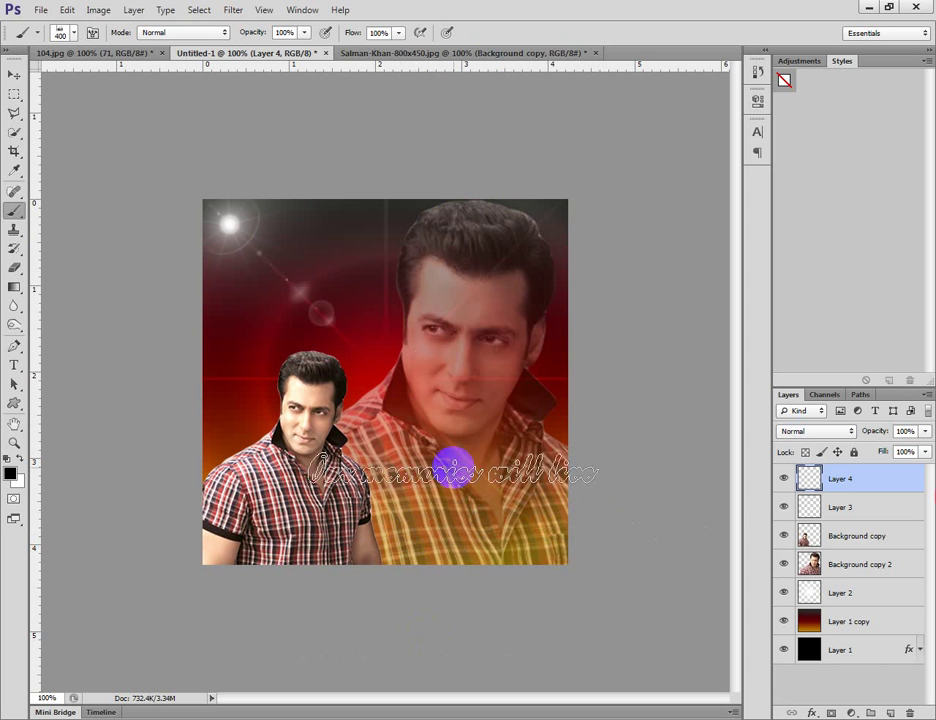
# Reduce the text brush to 200 px and stamp the phrase once in black above the small portrait on Layer 4.
pyautogui.press('[')
pyautogui.press('[')
pyautogui.press('[')
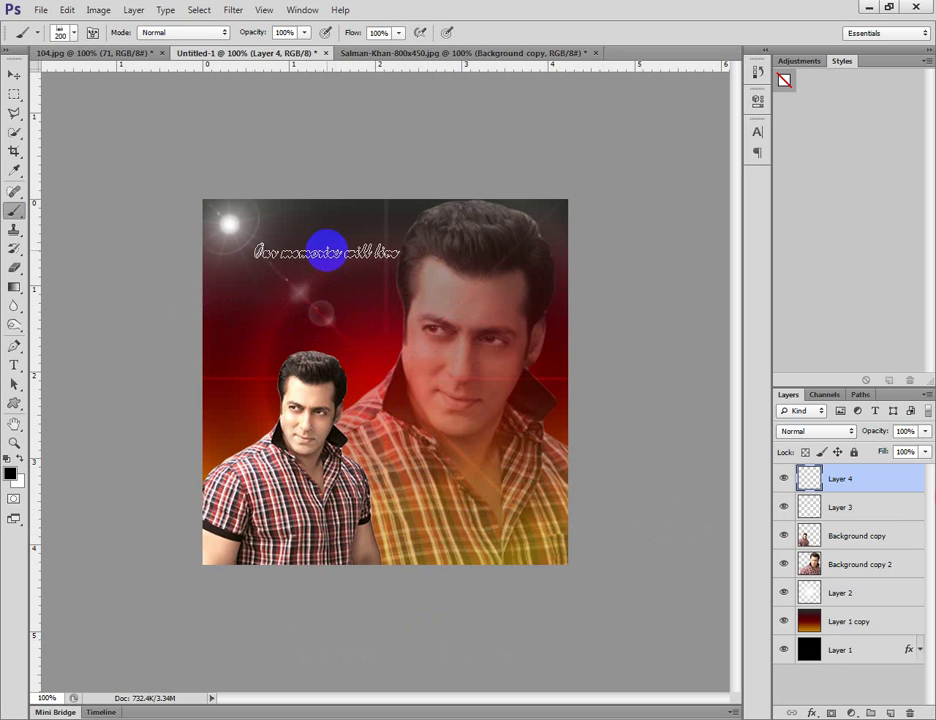
pyautogui.click(292, 283)
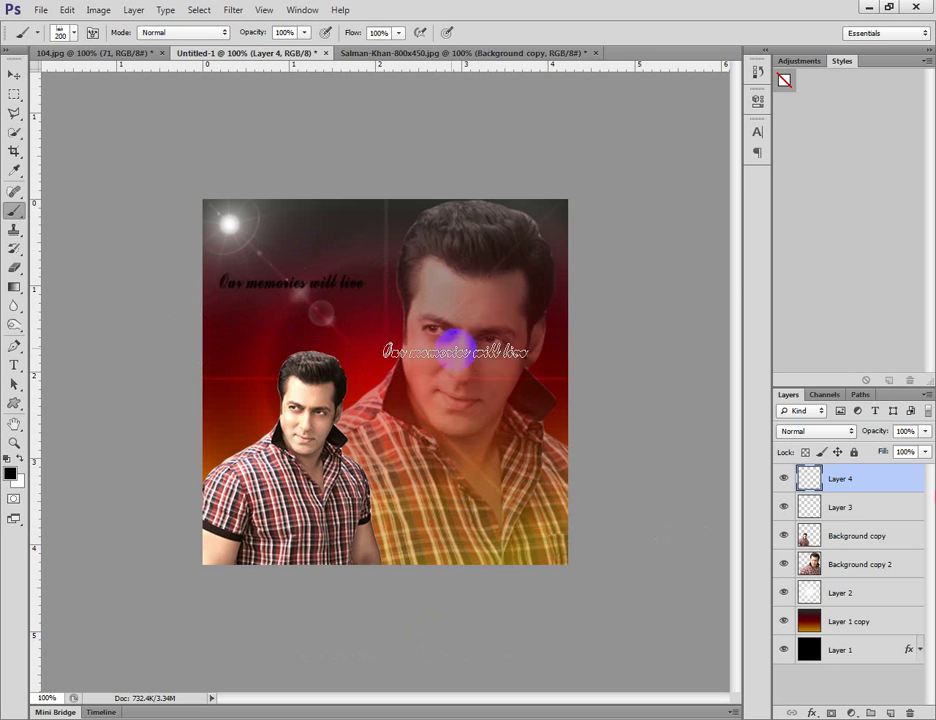
# Add a Color Overlay effect to the phrase on Layer 4 in cyan 00eaff.
pyautogui.doubleClick(886, 480)
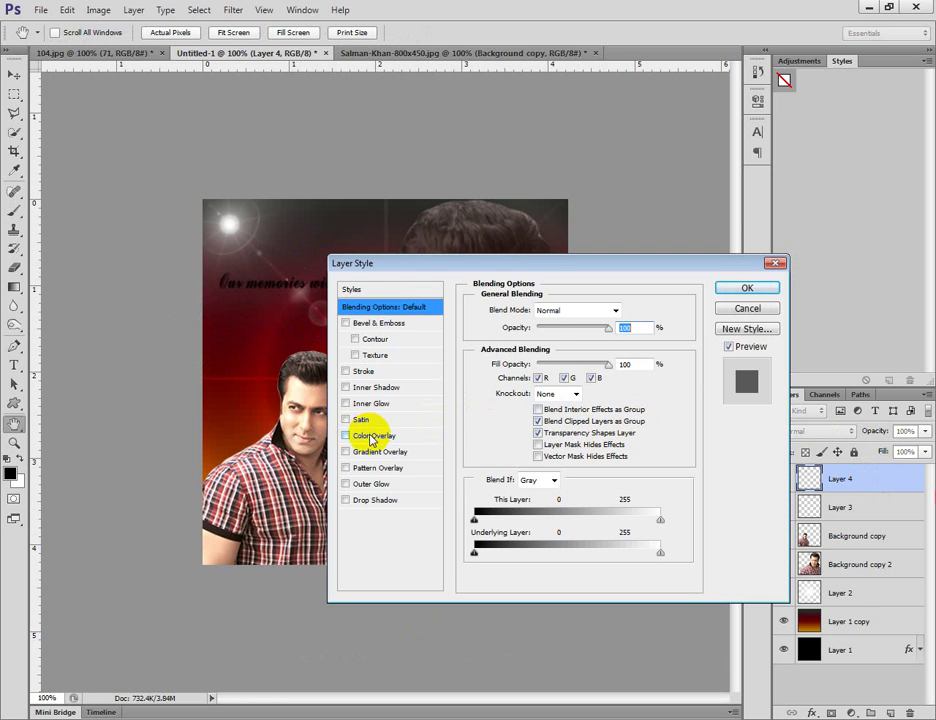
pyautogui.click(370, 436)
pyautogui.moveTo(545, 272); pyautogui.dragTo(618, 270)
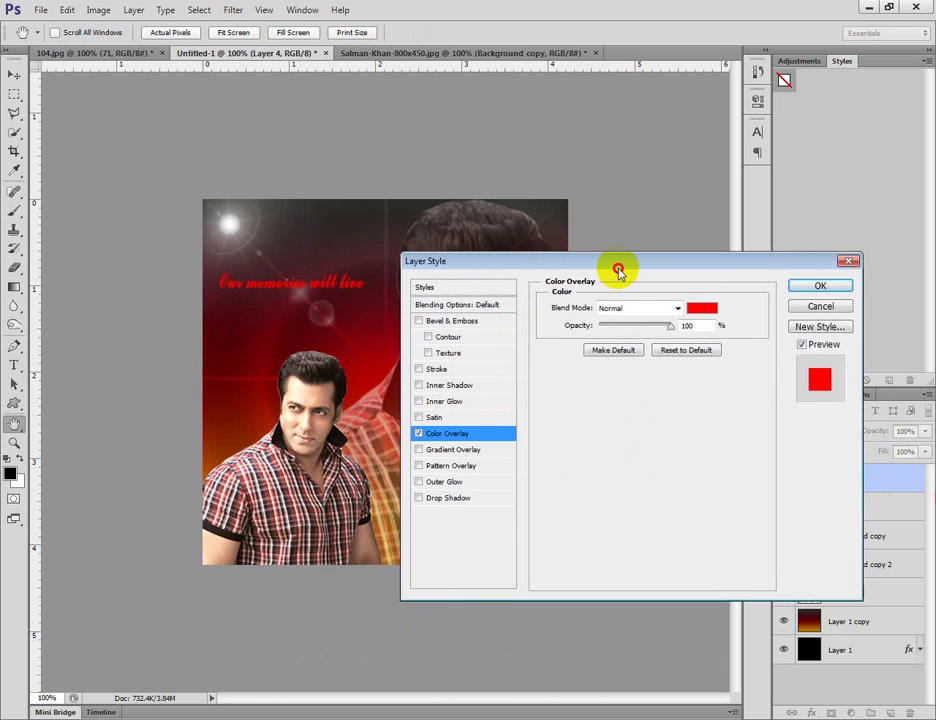
pyautogui.click(708, 308)
pyautogui.moveTo(762, 393); pyautogui.dragTo(762, 399)
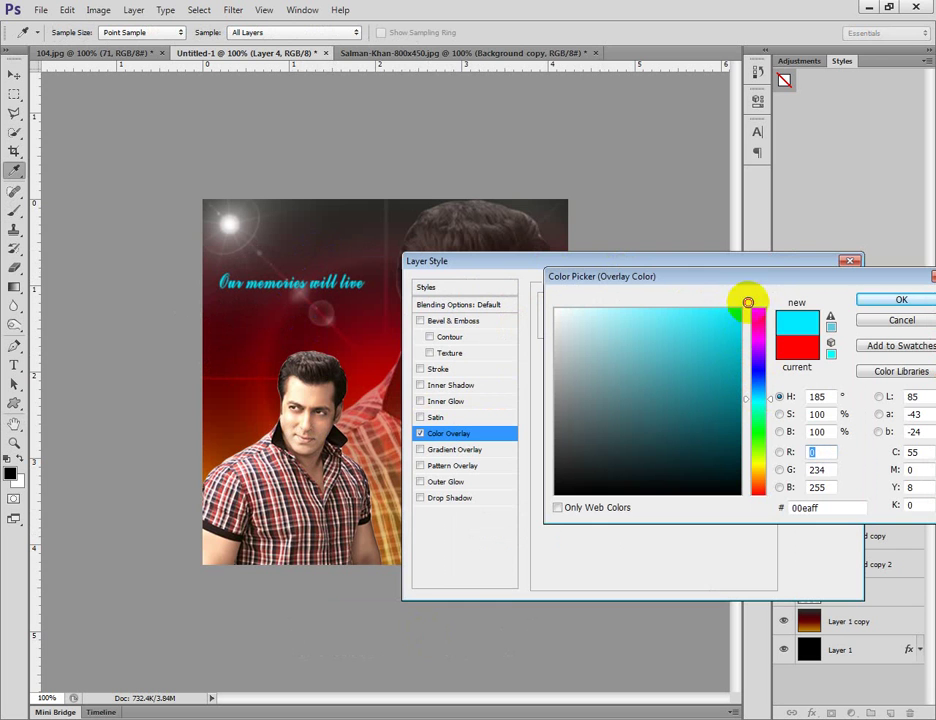
pyautogui.click(888, 303)
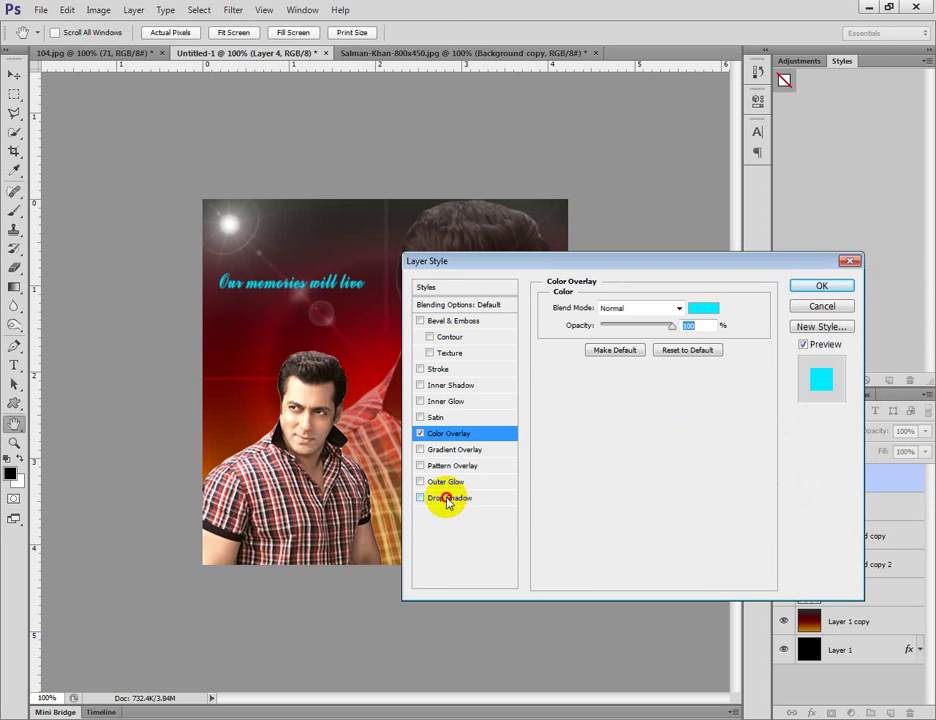
# Add a Drop Shadow to the phrase with a distance of 2 px and a reduced shadow size.
pyautogui.click(449, 498)
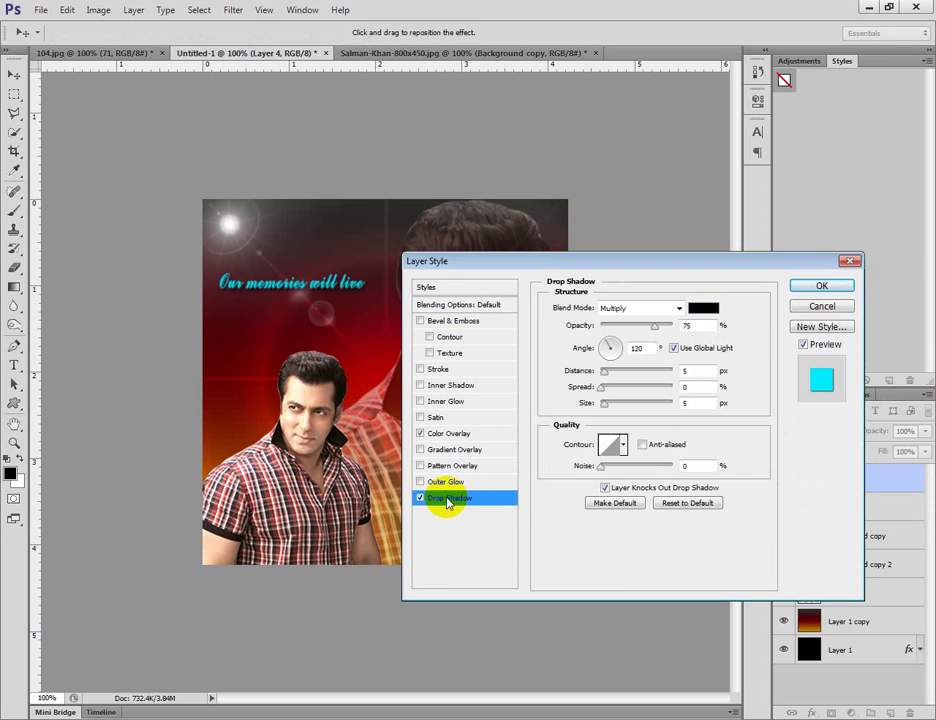
pyautogui.click(684, 375)
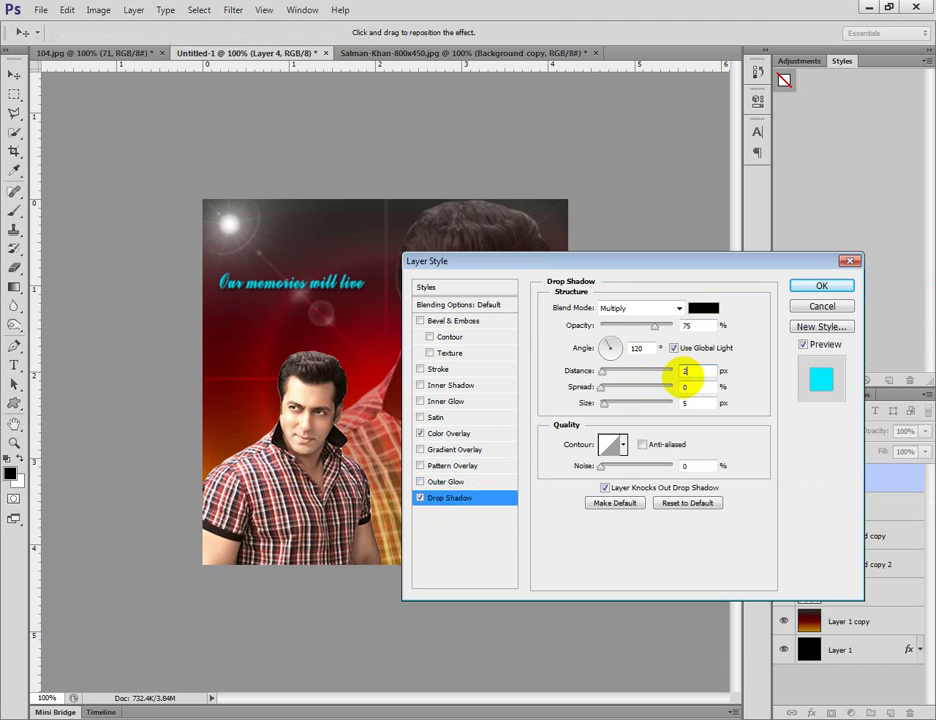
pyautogui.click(685, 405)
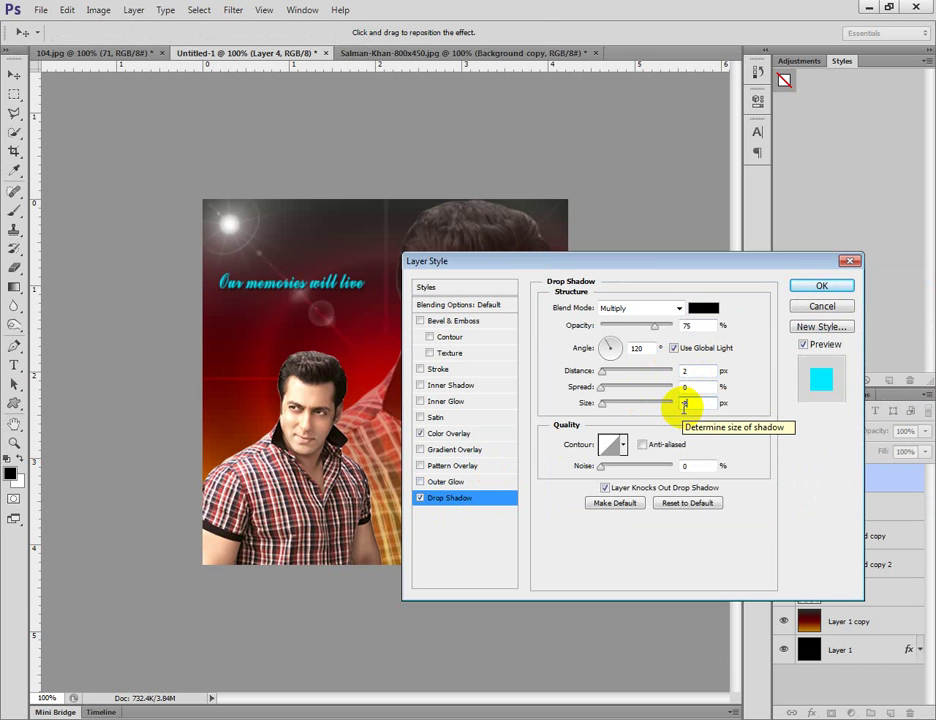
# Add an Outer Glow to the phrase with Normal blend mode, 100% opacity, 2 px size and dark red colour 550000.
pyautogui.click(445, 481)
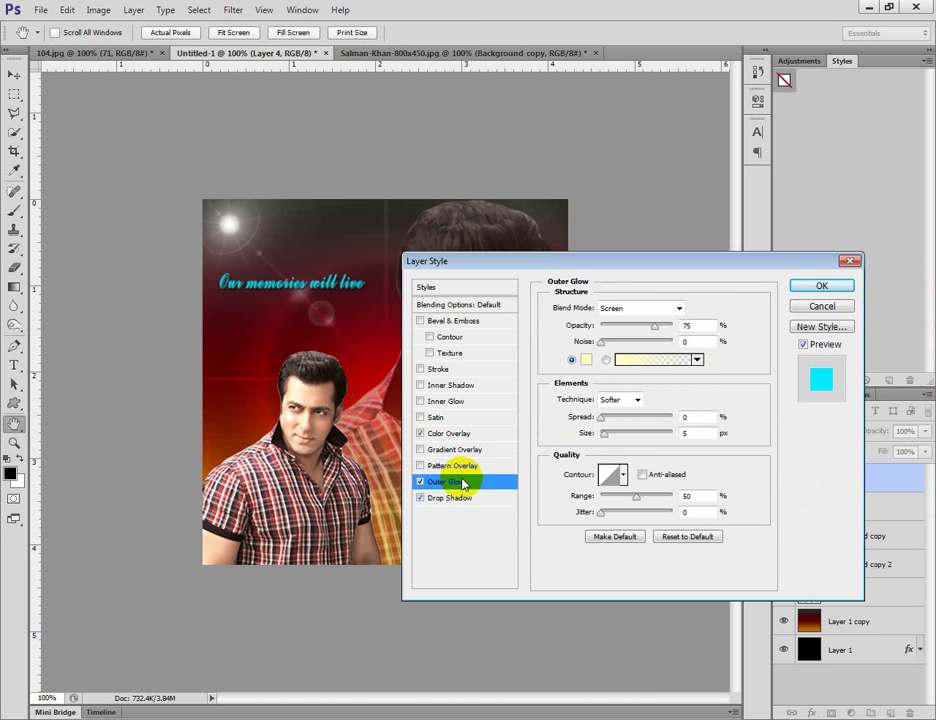
pyautogui.click(679, 308)
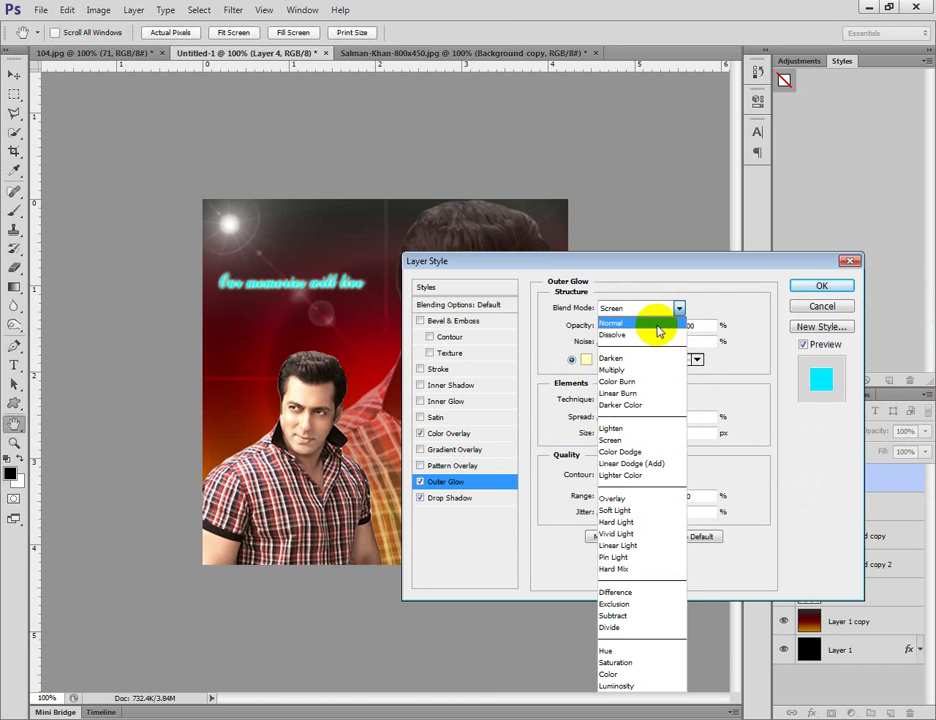
pyautogui.click(657, 326)
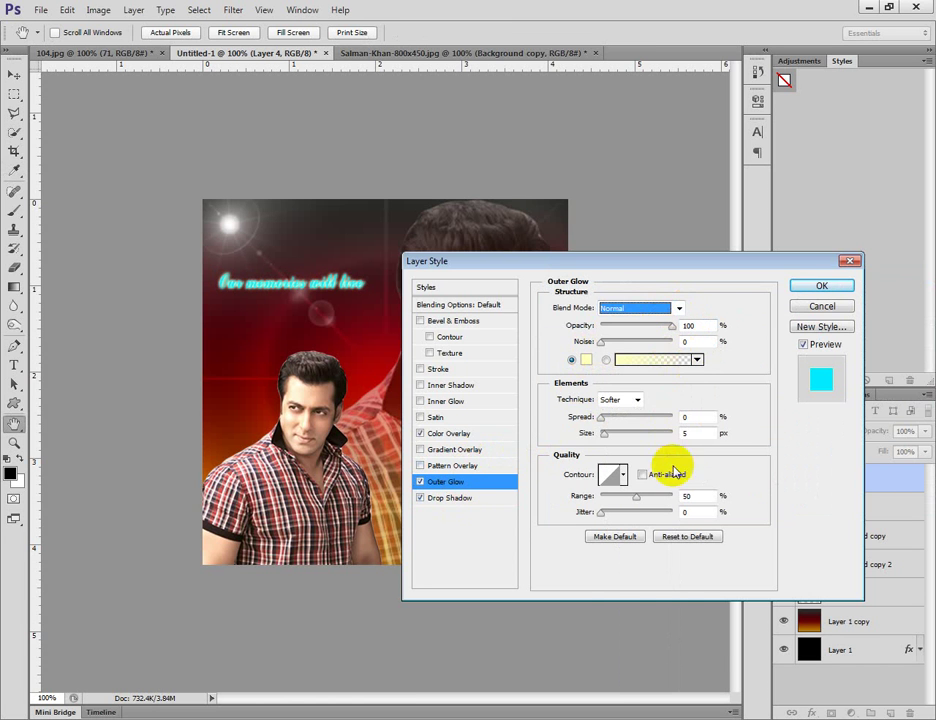
pyautogui.click(684, 436)
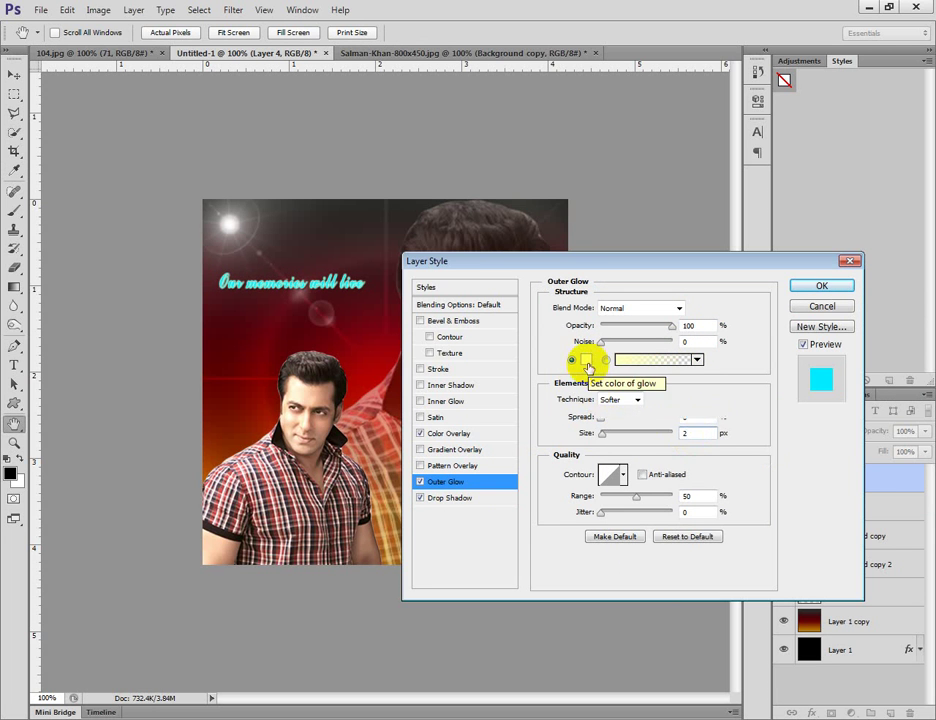
pyautogui.click(586, 360)
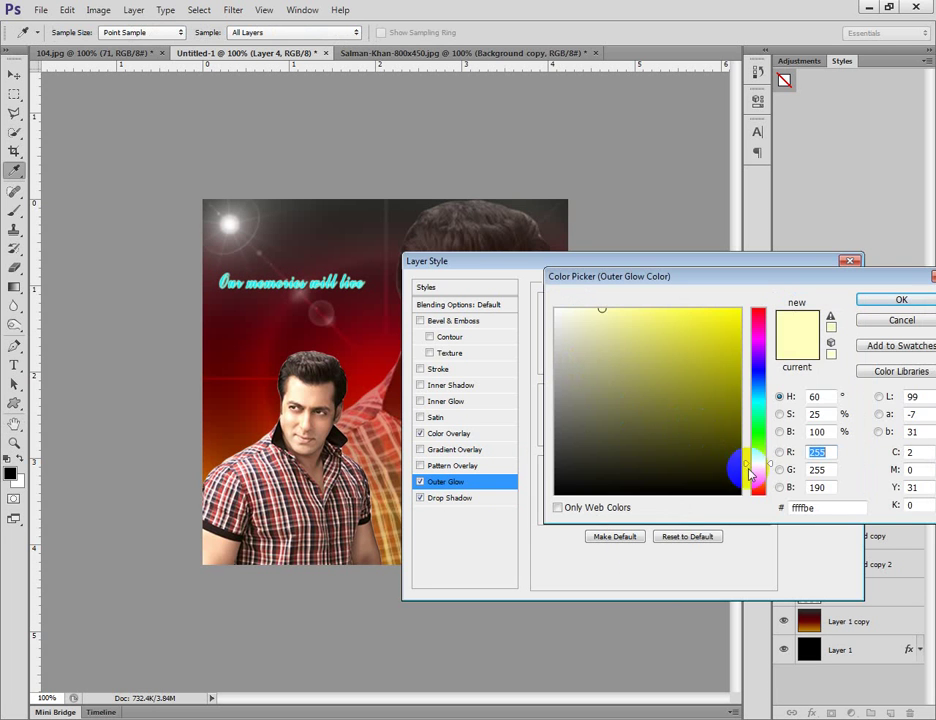
pyautogui.moveTo(748, 469); pyautogui.dragTo(748, 512)
pyautogui.moveTo(728, 466); pyautogui.dragTo(753, 433)
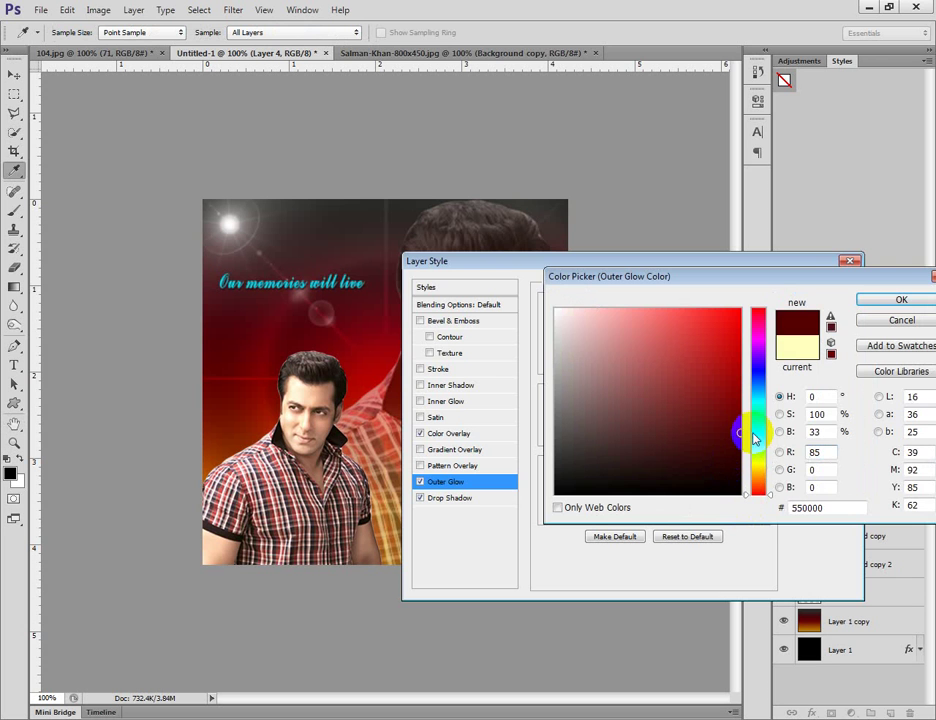
pyautogui.click(903, 303)
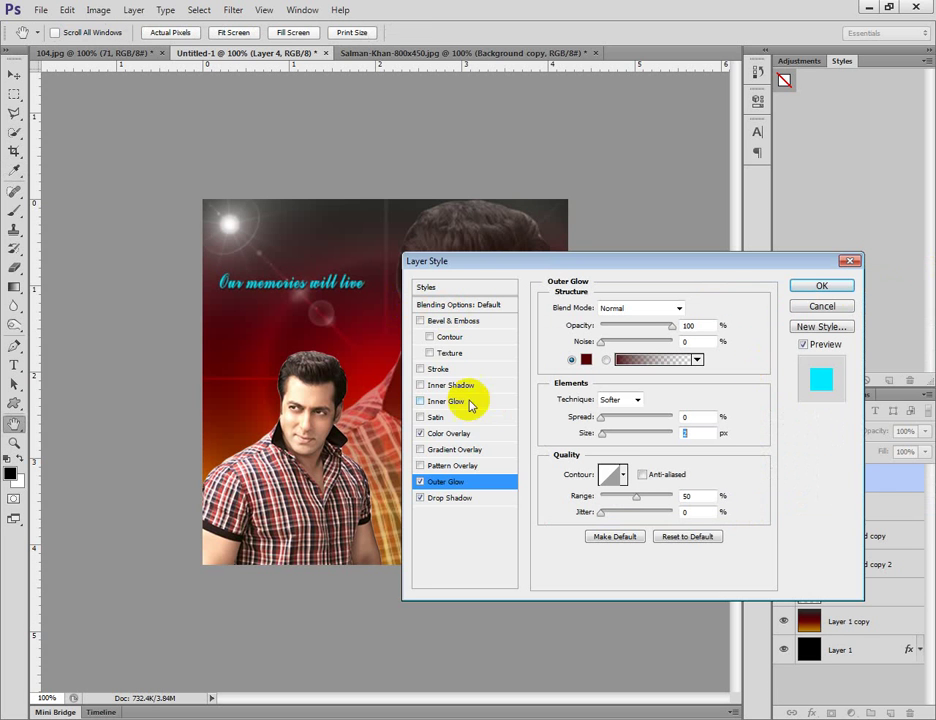
# Try a 1 px black outside Stroke on the phrase, and turn it off again.
pyautogui.click(424, 369)
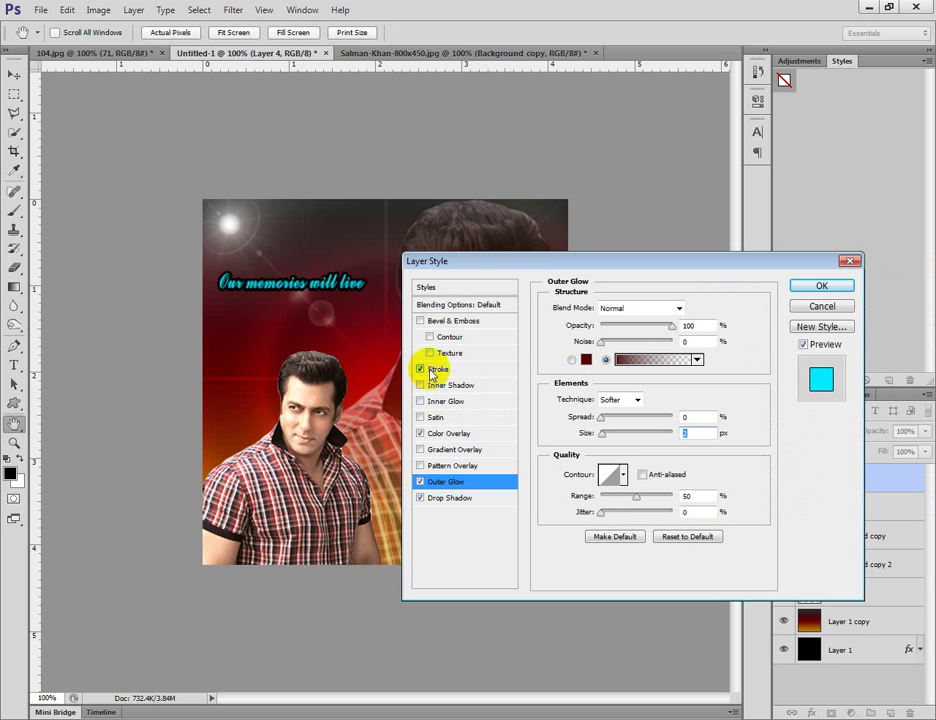
pyautogui.click(606, 359)
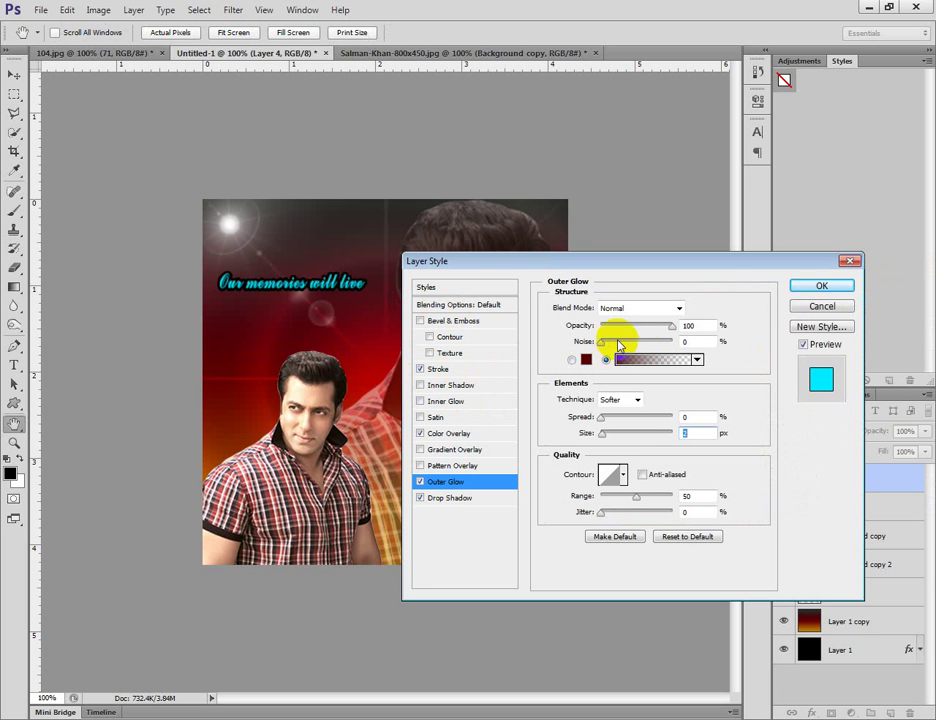
pyautogui.click(470, 369)
pyautogui.moveTo(598, 316); pyautogui.dragTo(600, 308)
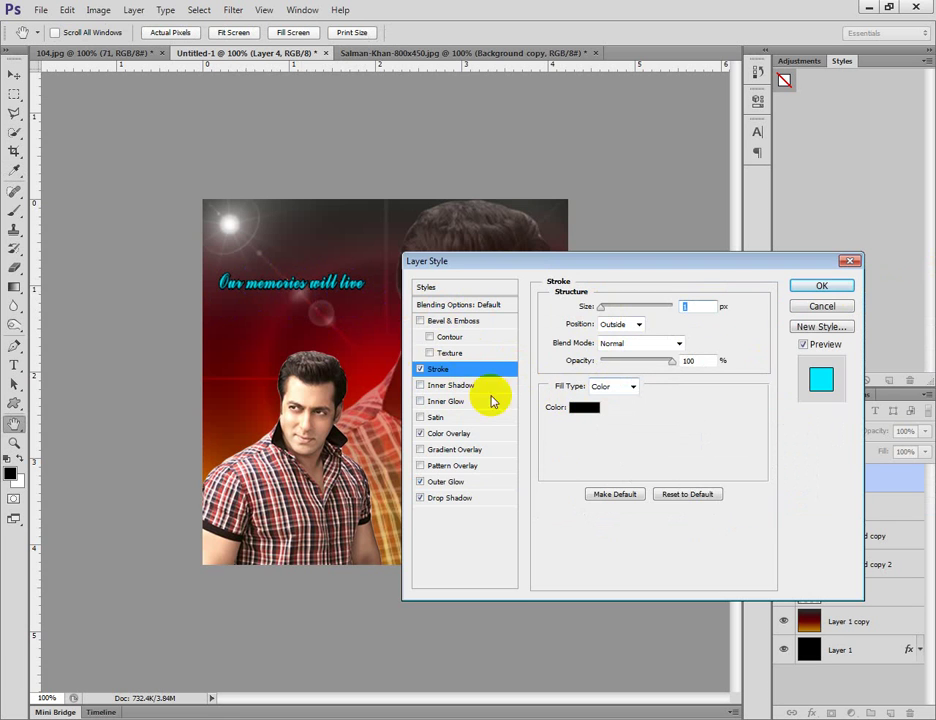
pyautogui.click(421, 370)
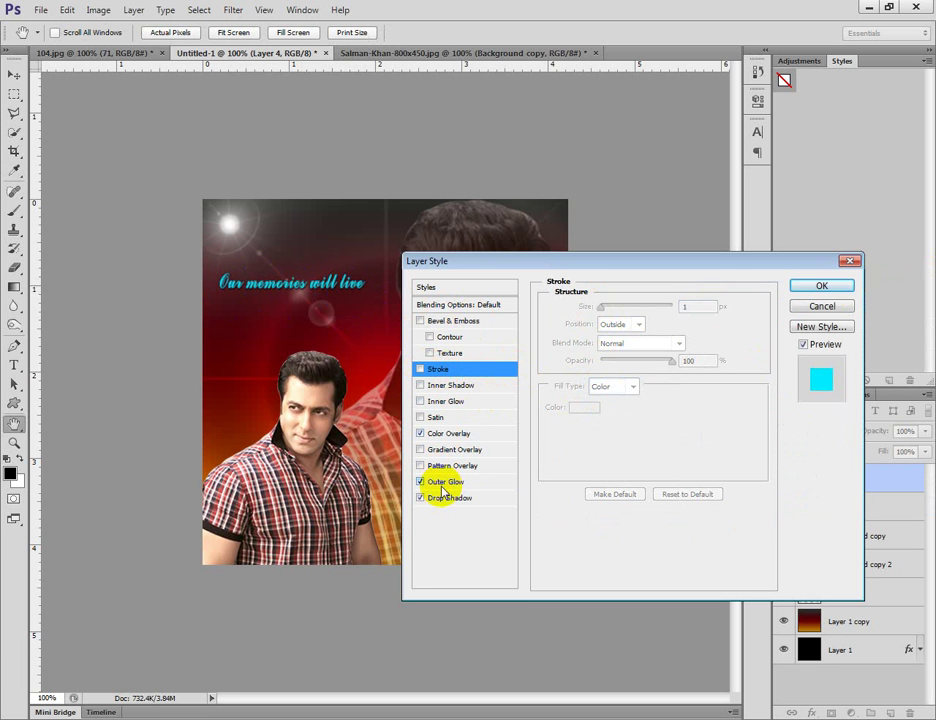
# Apply the Color Overlay, Outer Glow and Drop Shadow effects to the phrase on Layer 4.
pyautogui.click(447, 482)
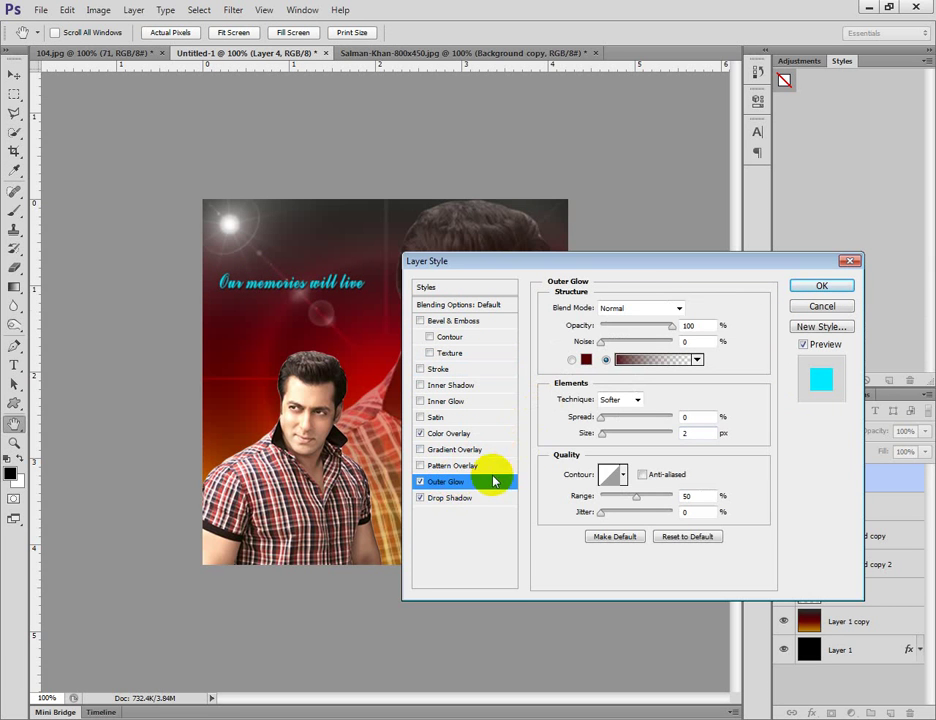
pyautogui.click(814, 289)
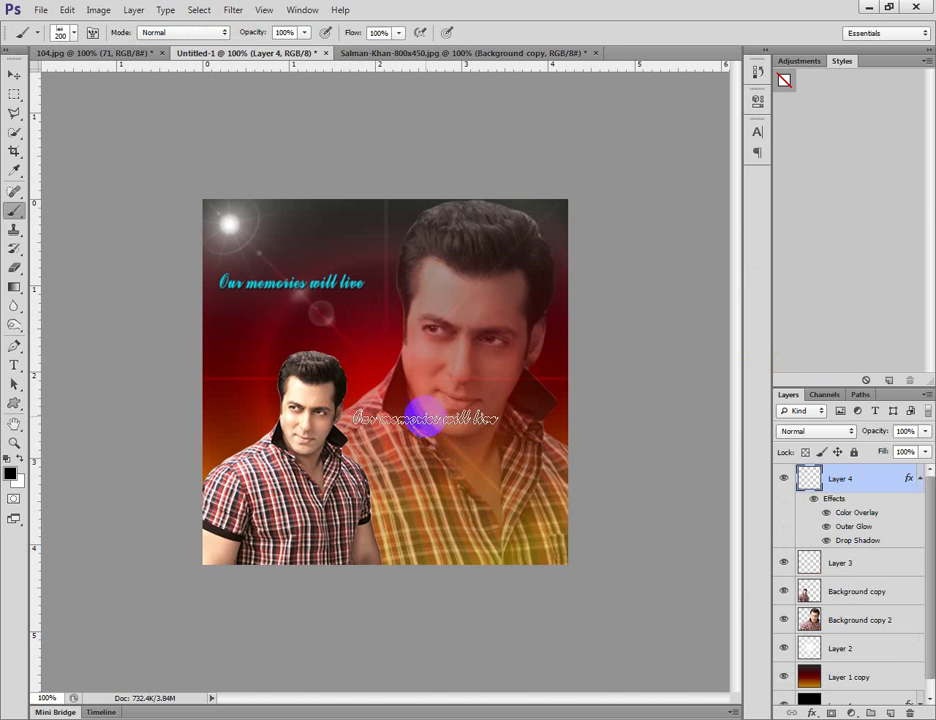
# Move the phrase down to just above the small portrait's head and scale it up slightly with Free Transform.
pyautogui.click(14, 74)
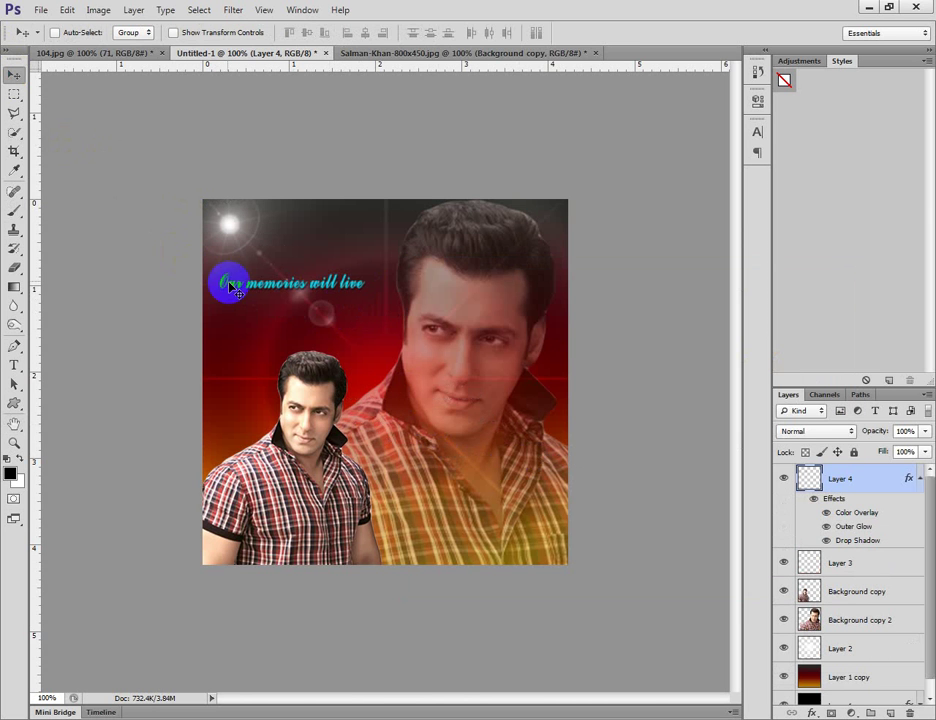
pyautogui.moveTo(288, 290); pyautogui.dragTo(308, 338)
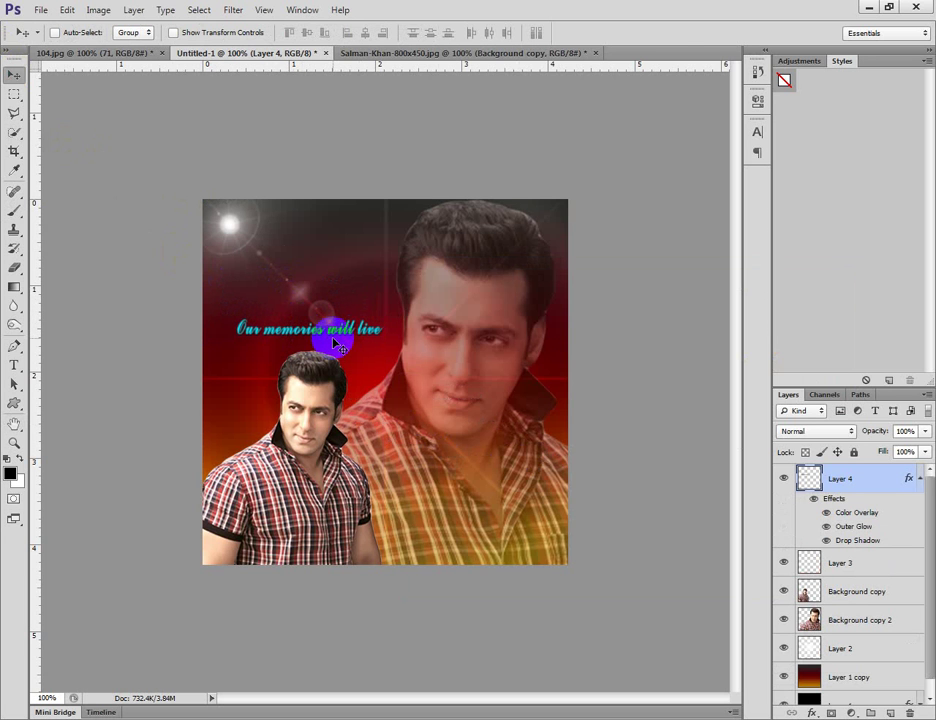
pyautogui.hotkey('ctrl', 't')
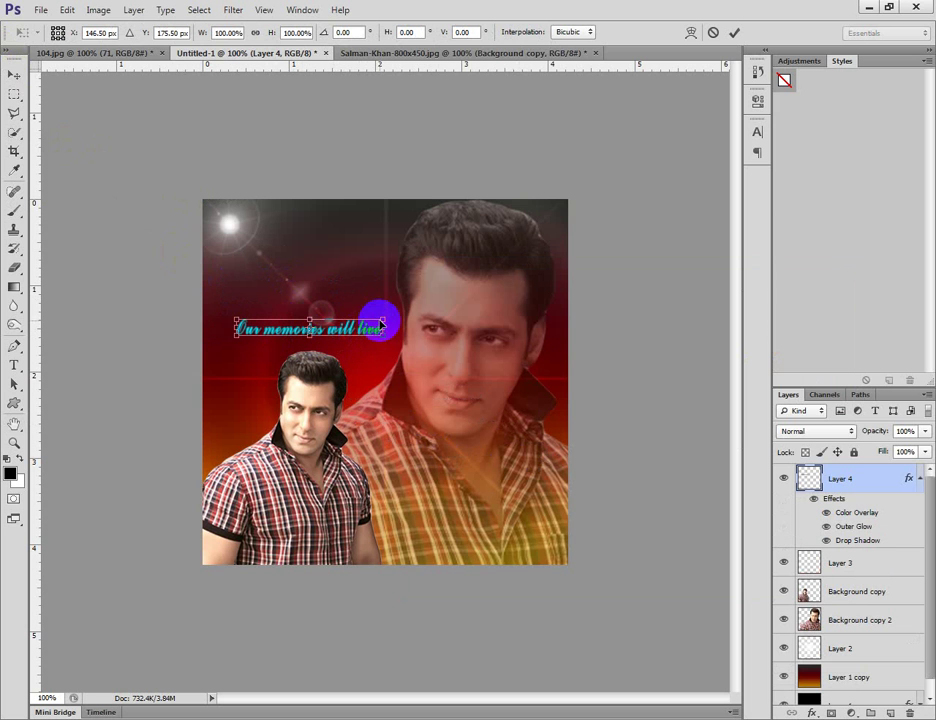
pyautogui.moveTo(383, 321); pyautogui.dragTo(393, 309)
pyautogui.click(734, 32)
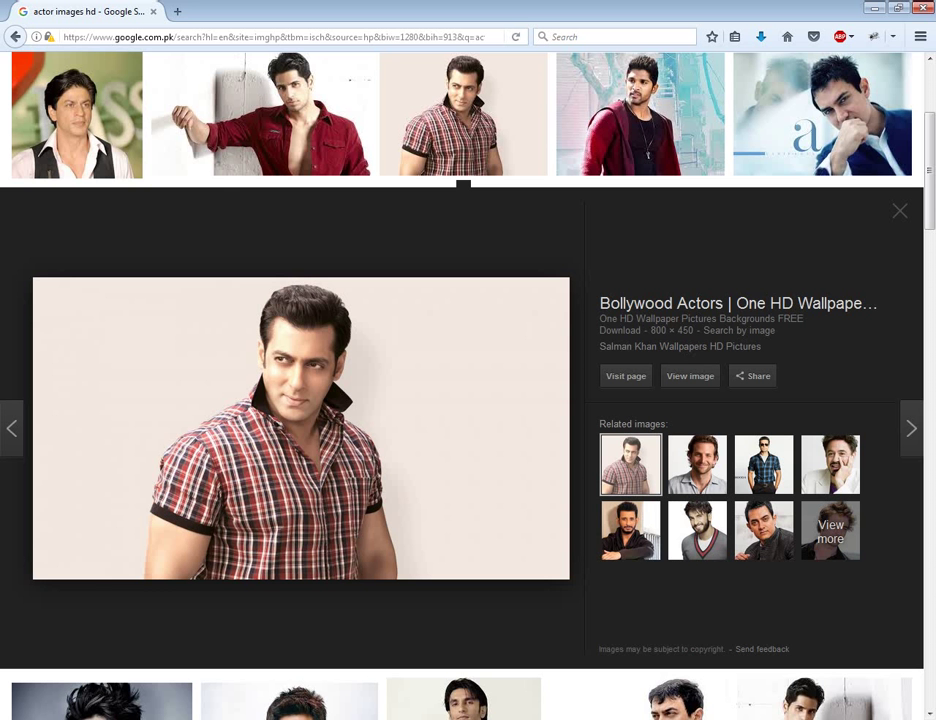
# In the browser, close the open image preview and search Google Images for "actress images hd".
pyautogui.click(898, 210)
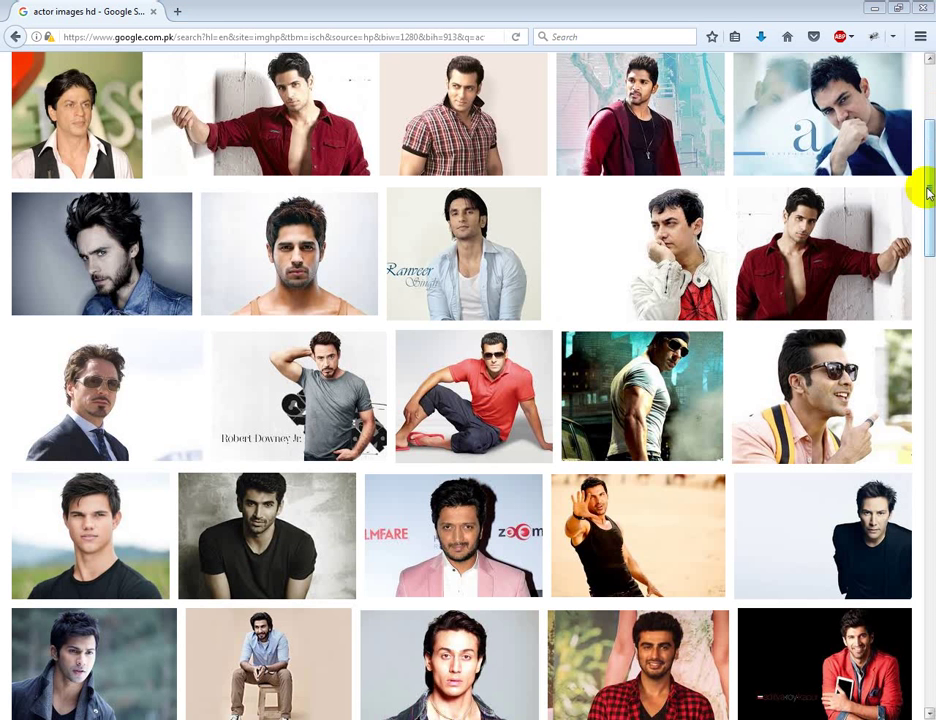
pyautogui.moveTo(923, 212); pyautogui.dragTo(923, 146)
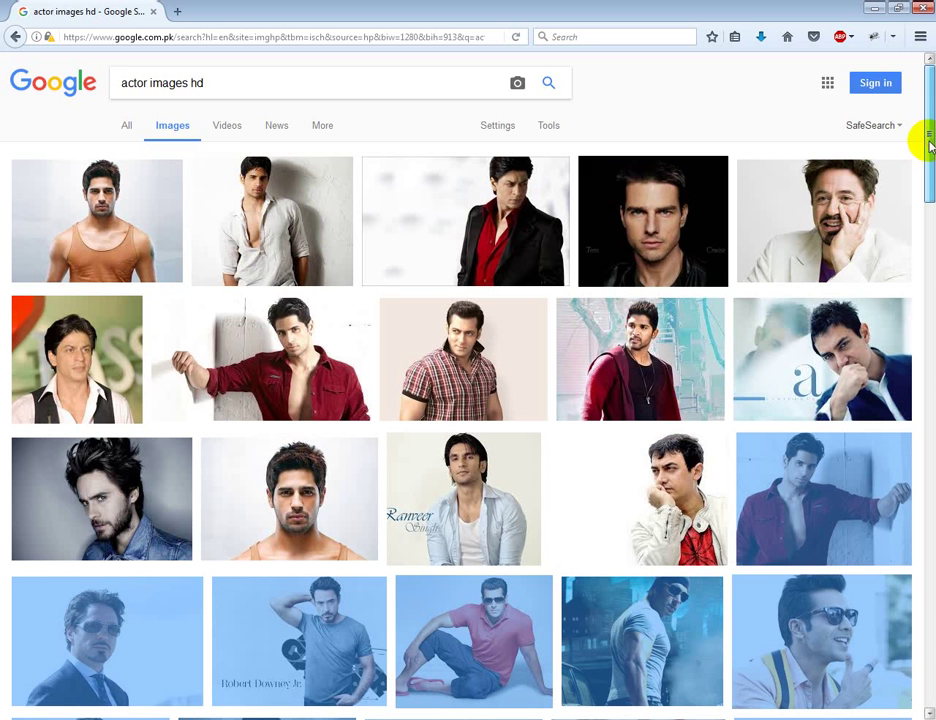
pyautogui.click(147, 83)
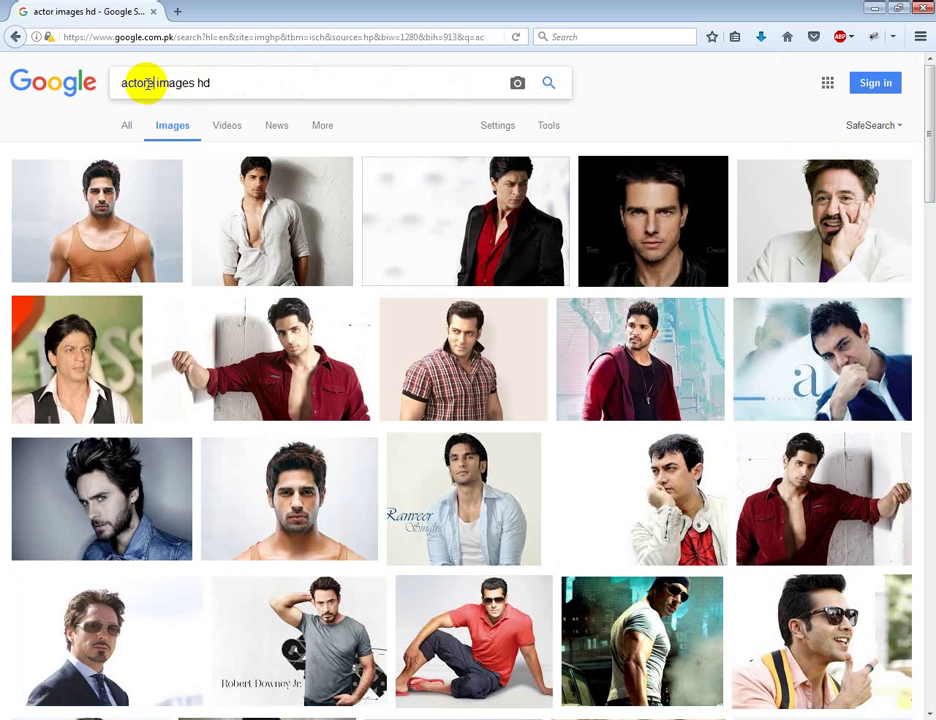
pyautogui.press('Return')
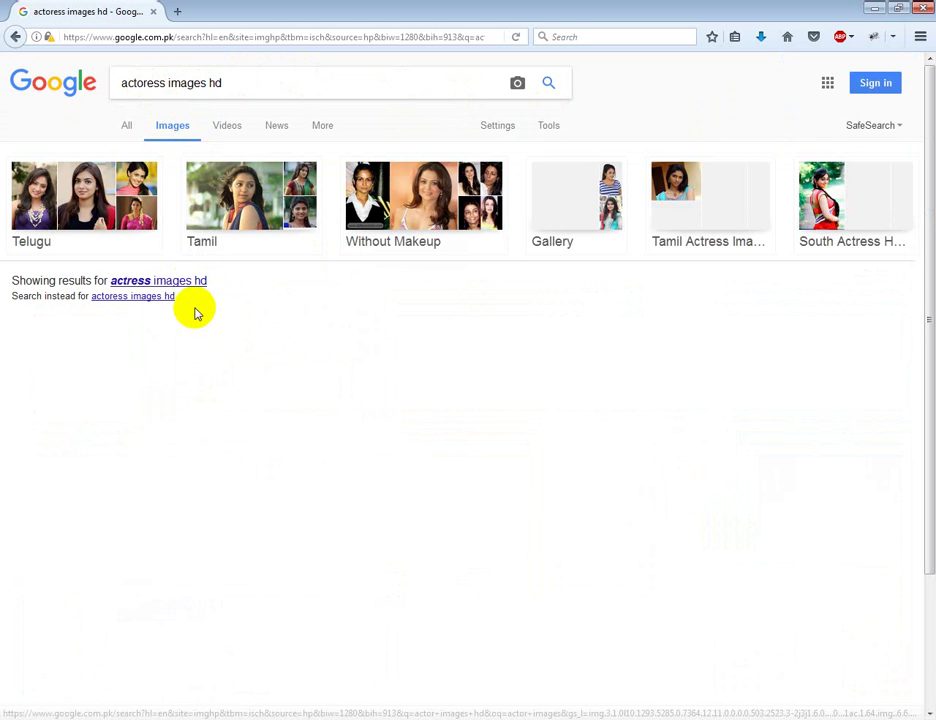
pyautogui.click(172, 280)
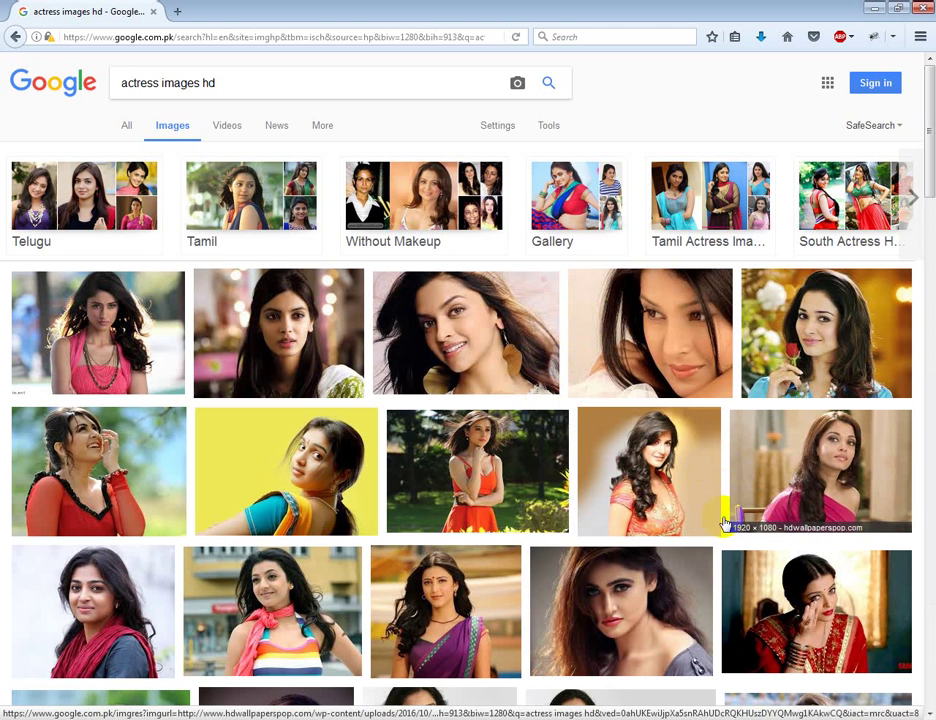
# Preview the picture of the woman in orange on a tan background and the related one in a yellow cardigan, and close the preview.
pyautogui.click(642, 484)
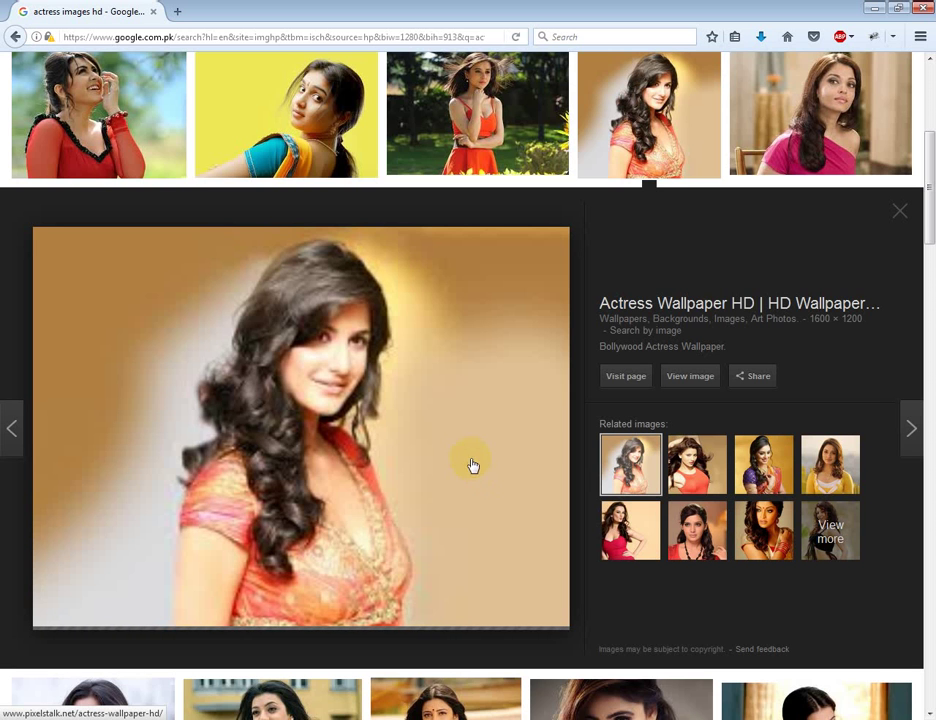
pyautogui.click(388, 318)
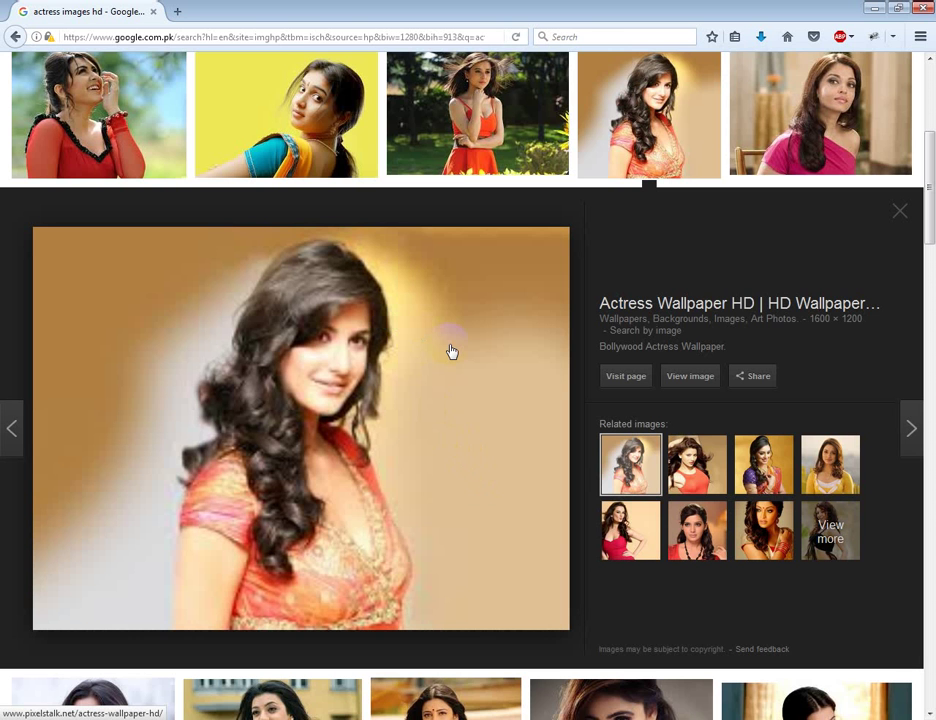
pyautogui.click(830, 462)
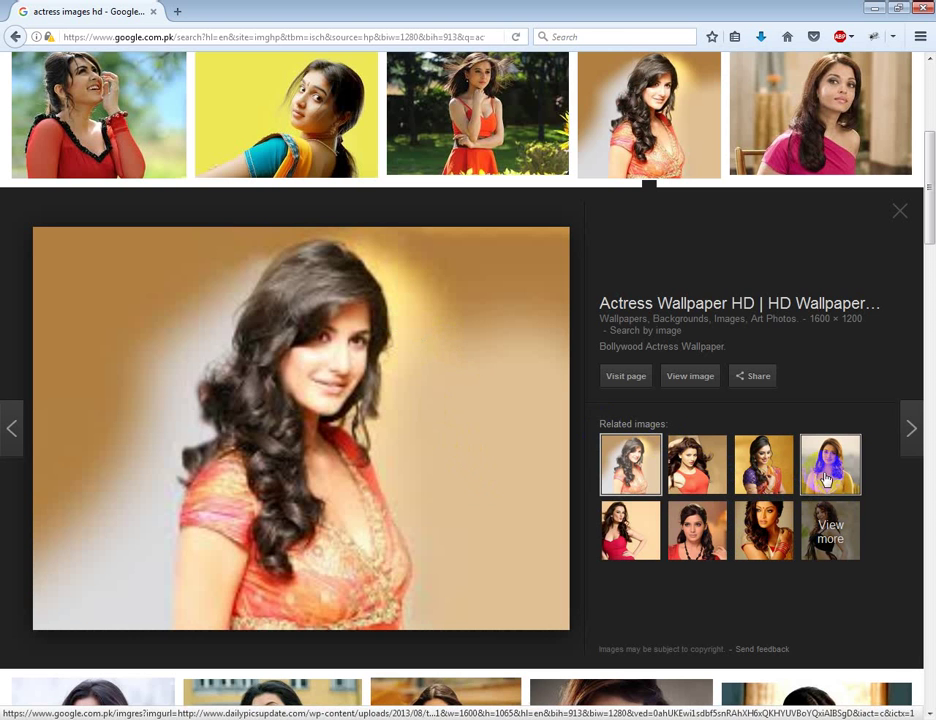
pyautogui.click(703, 523)
pyautogui.click(567, 501)
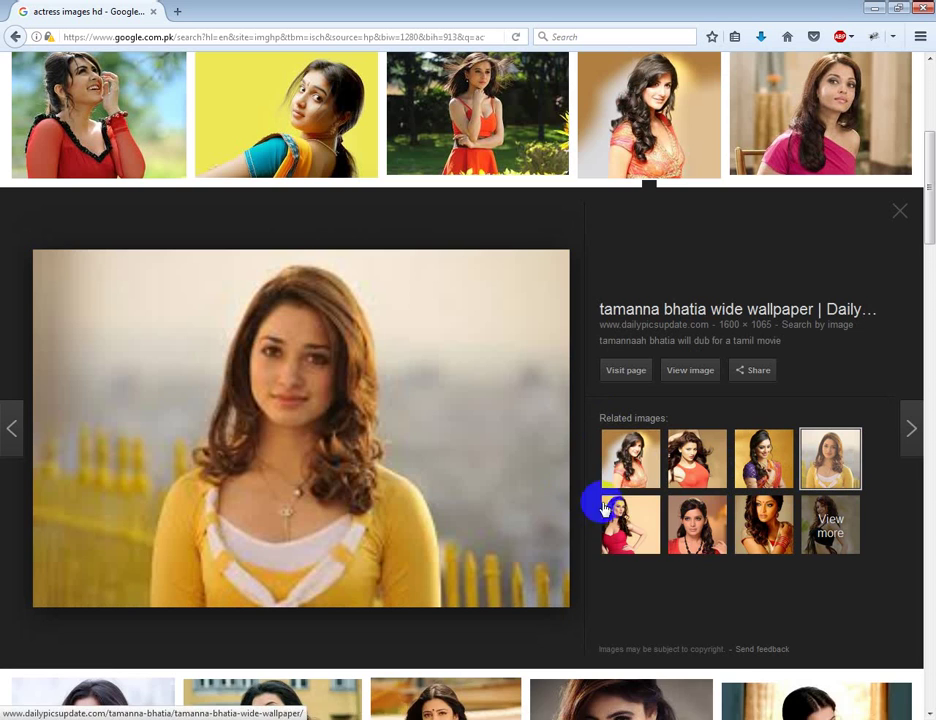
pyautogui.click(902, 214)
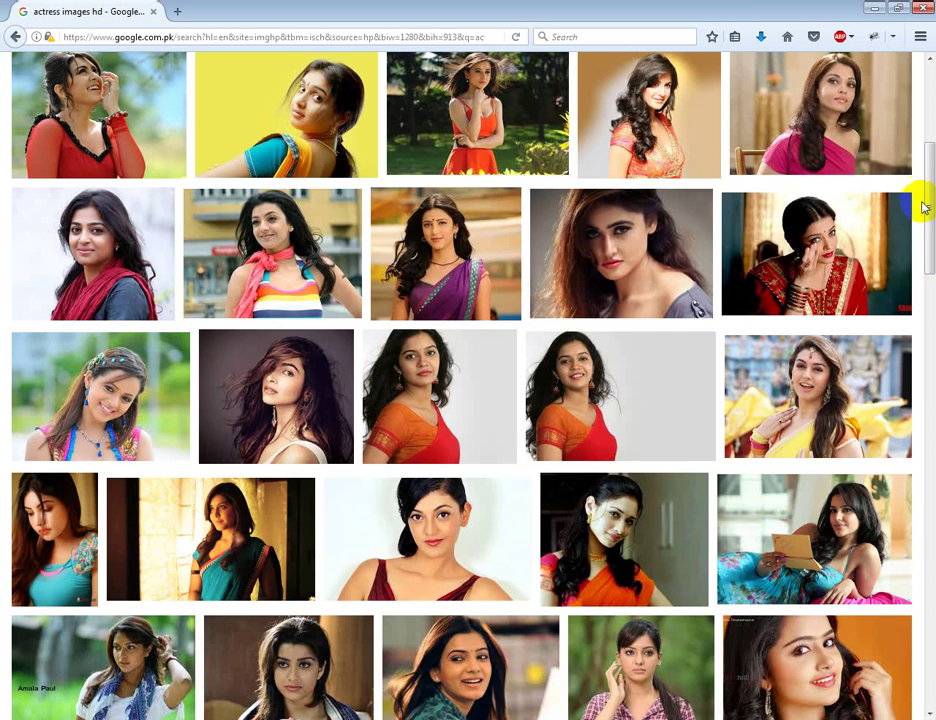
# Find the picture of the woman in a yellow dress on a green background further down the results, and save it to disk.
pyautogui.click(935, 254)
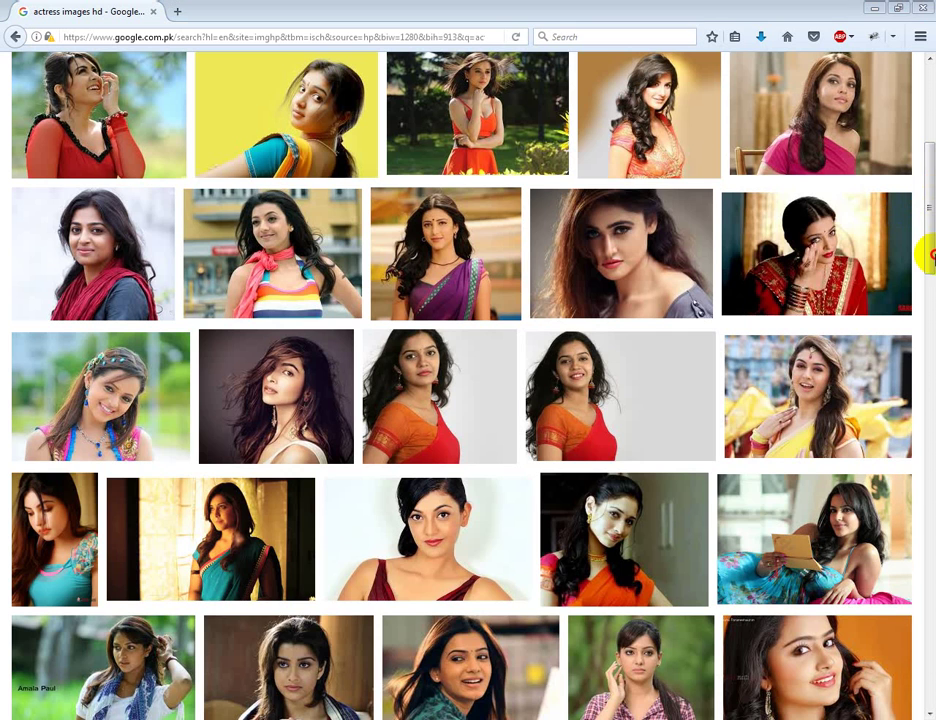
pyautogui.moveTo(932, 235); pyautogui.dragTo(931, 342)
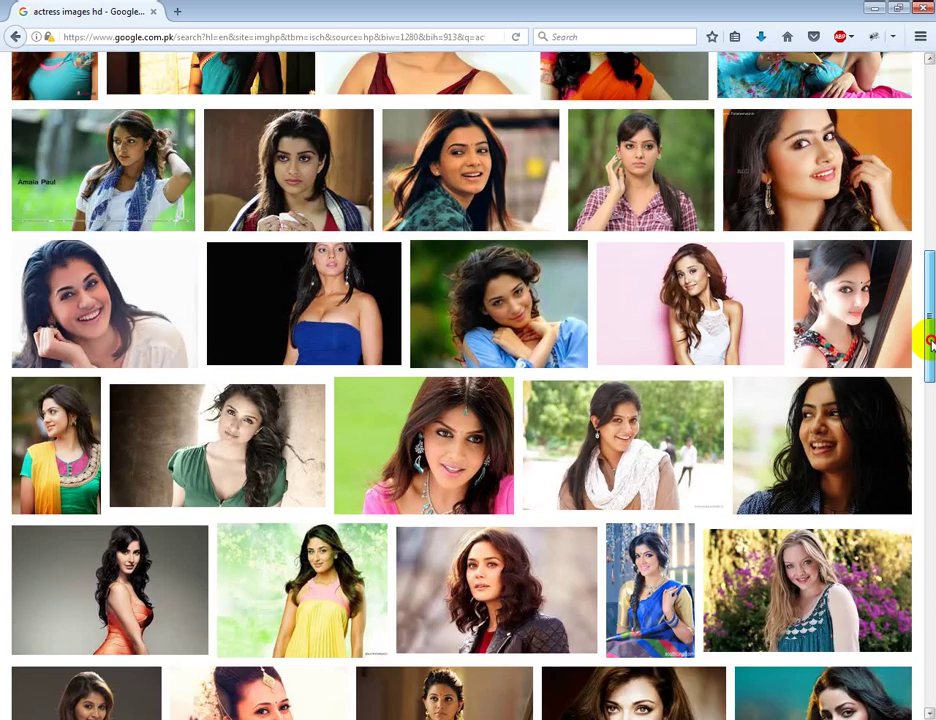
pyautogui.scroll(-1, 692, 314)
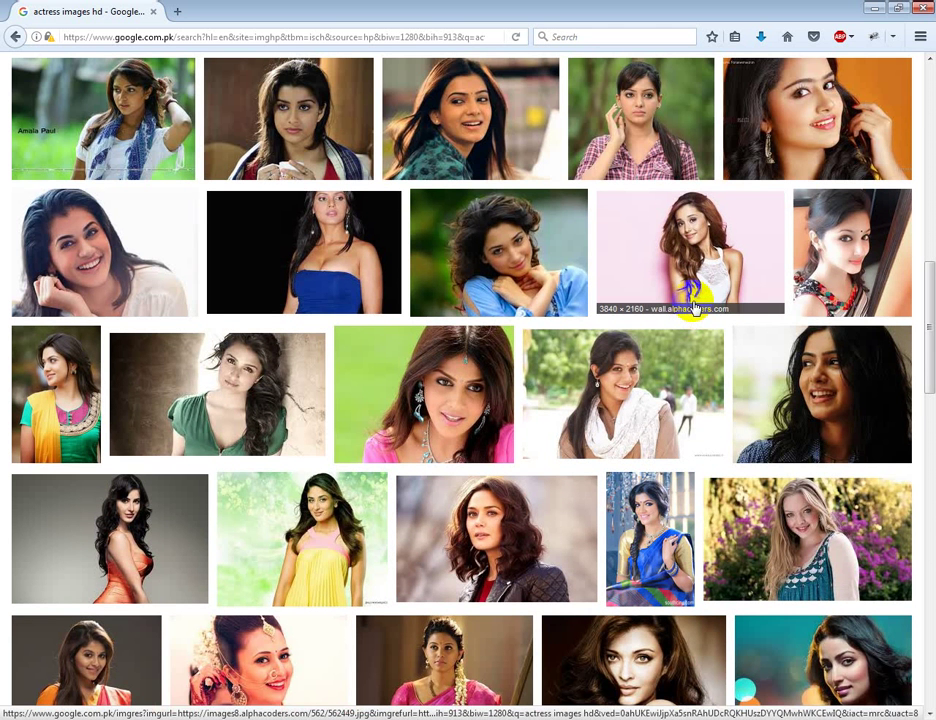
pyautogui.click(267, 545)
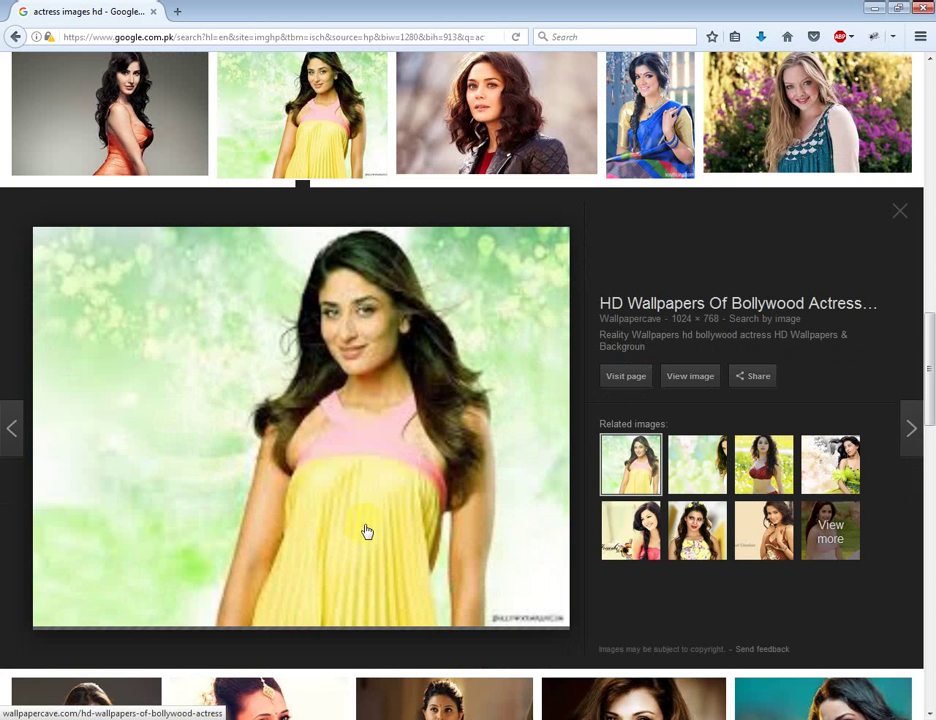
pyautogui.rightClick(375, 385)
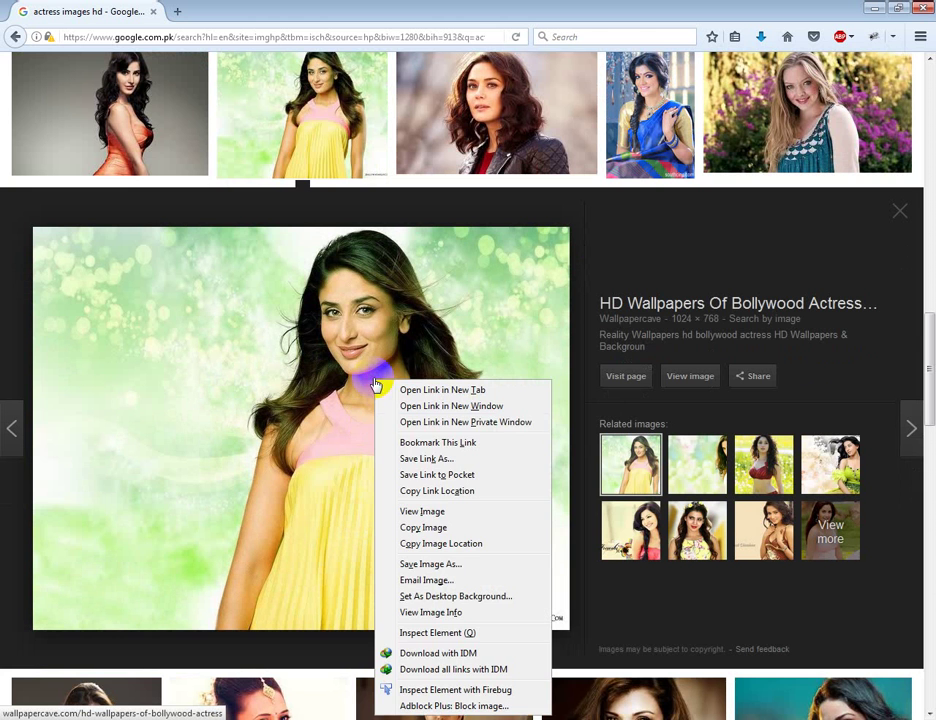
pyautogui.click(447, 565)
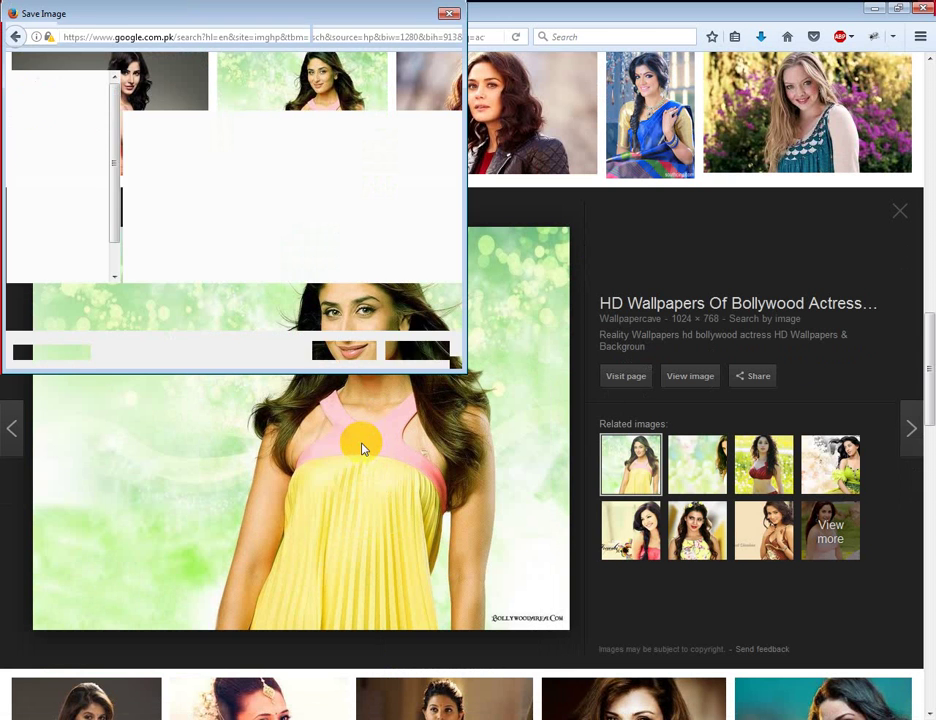
pyautogui.click(343, 351)
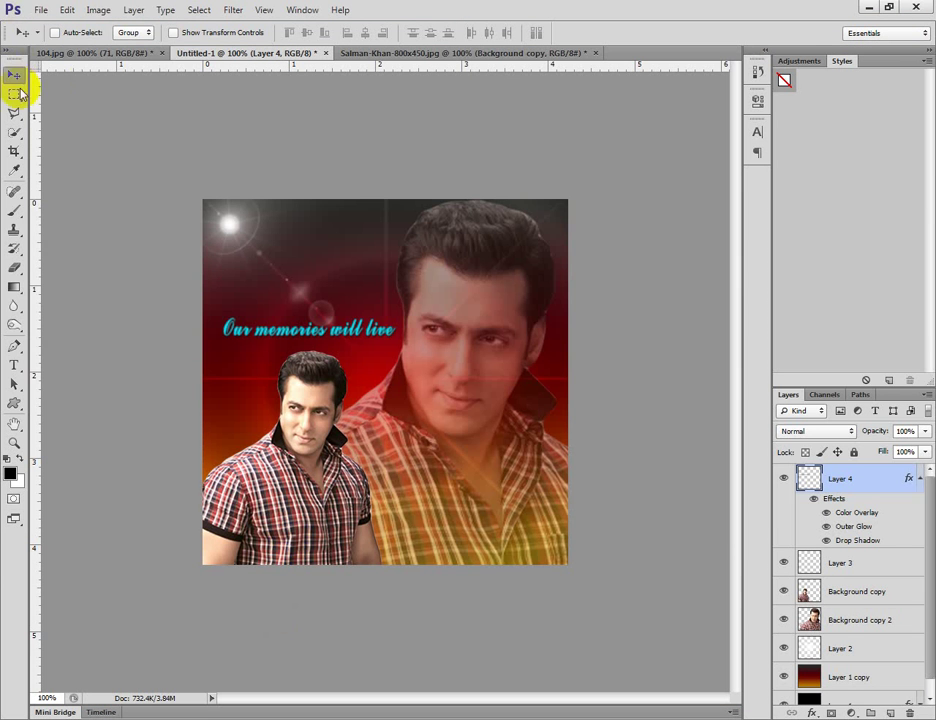
# Open the downloaded picture jIwuYI7 of the woman in the yellow dress from My Pictures and view it at actual pixels.
pyautogui.click(40, 11)
pyautogui.click(44, 40)
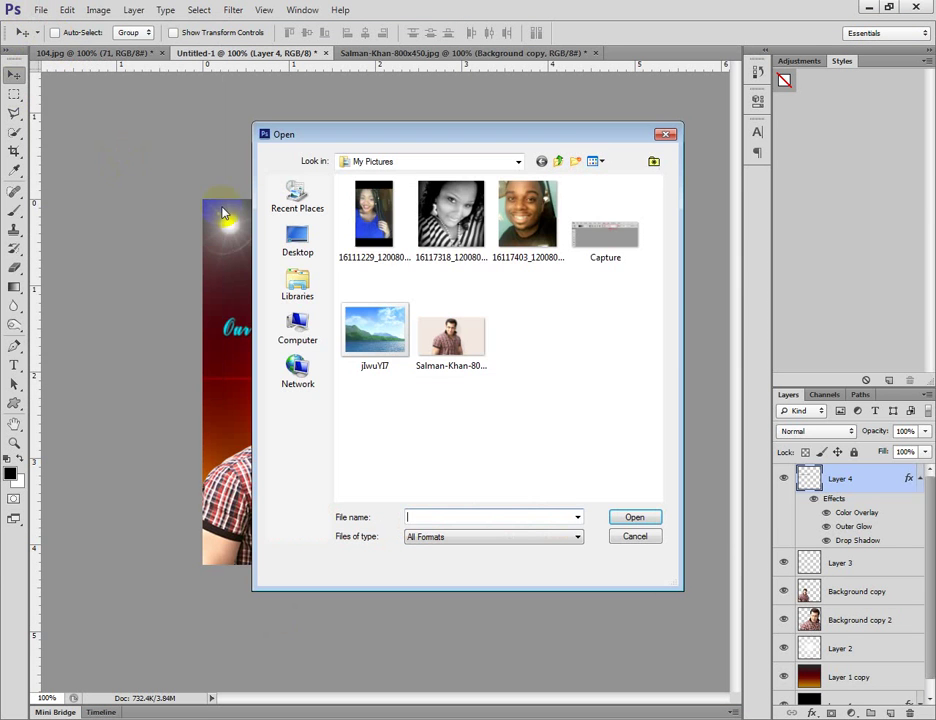
pyautogui.click(398, 328)
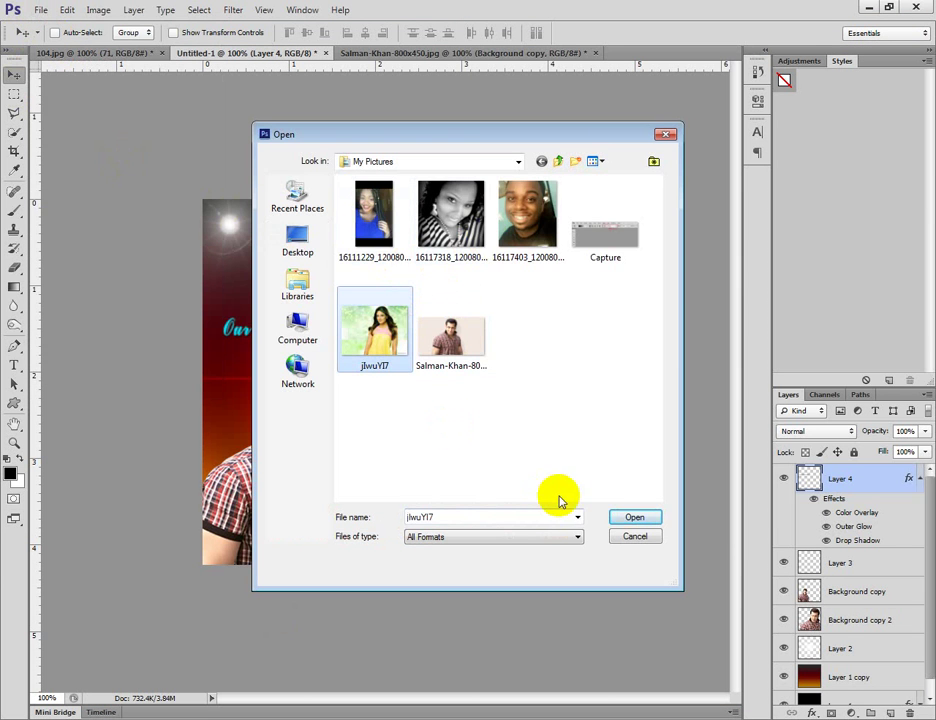
pyautogui.click(634, 517)
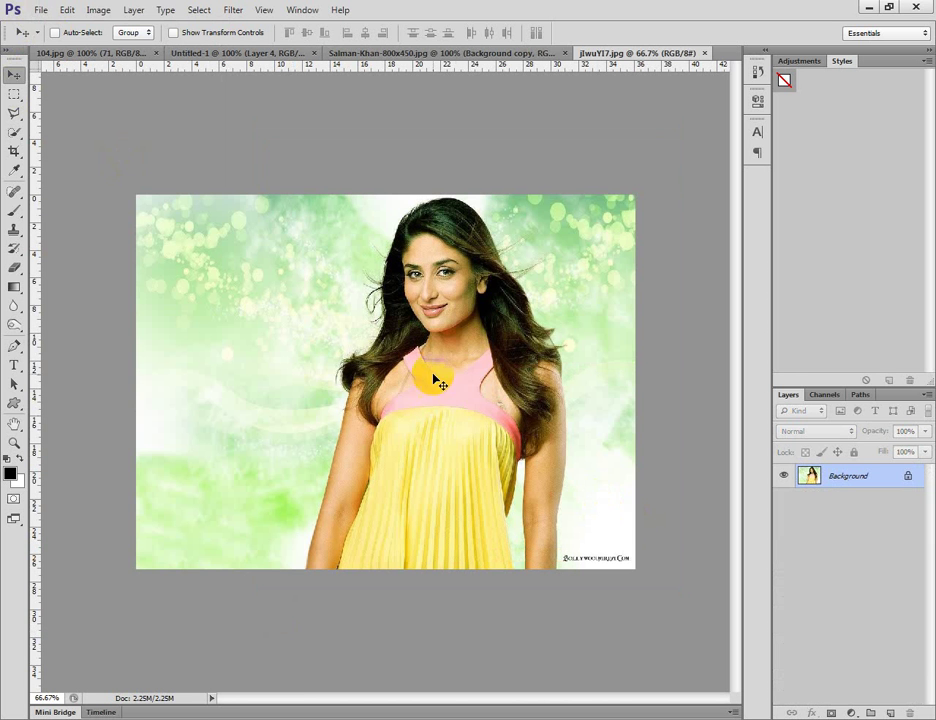
pyautogui.click(13, 442)
pyautogui.click(389, 36)
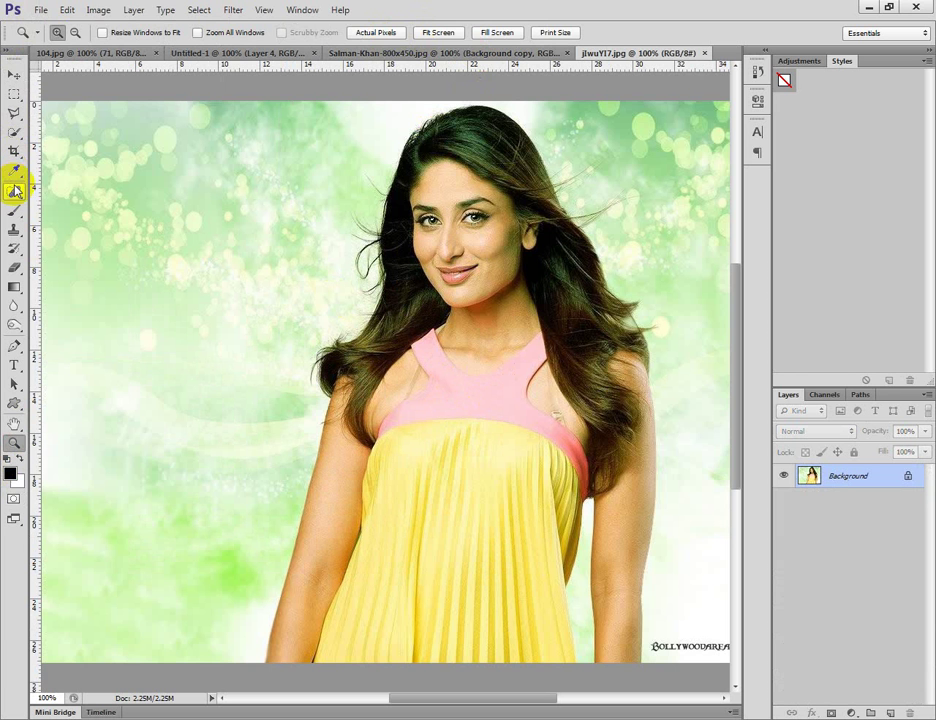
# Select the woman's whole figure, including her hair, dress and both arms, with the Quick Selection tool.
pyautogui.press('w')
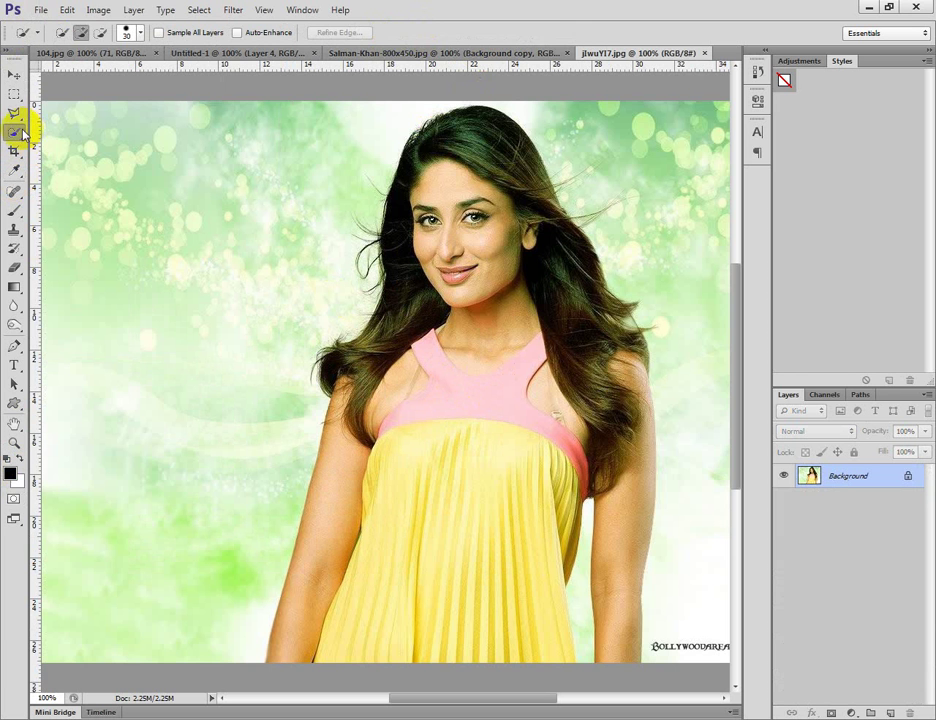
pyautogui.click(20, 131)
pyautogui.click(47, 134)
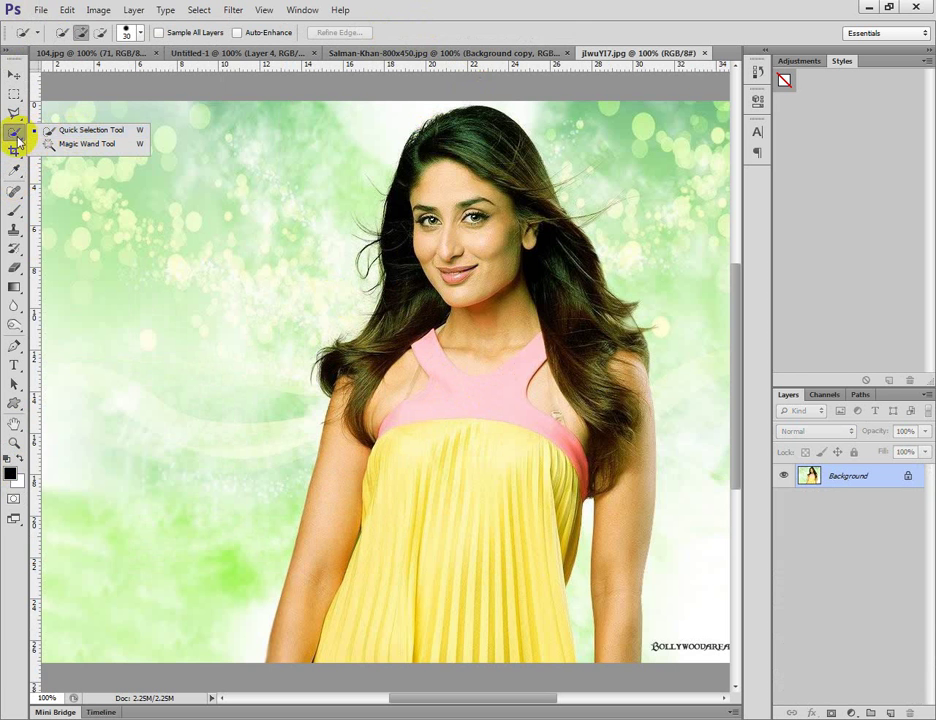
pyautogui.moveTo(472, 143)
pyautogui.mouseDown()
pyautogui.moveTo(504, 174)
pyautogui.moveTo(506, 385)
pyautogui.mouseUp()
pyautogui.moveTo(444, 612)
pyautogui.mouseDown()
pyautogui.moveTo(430, 490)
pyautogui.moveTo(468, 334)
pyautogui.mouseUp()
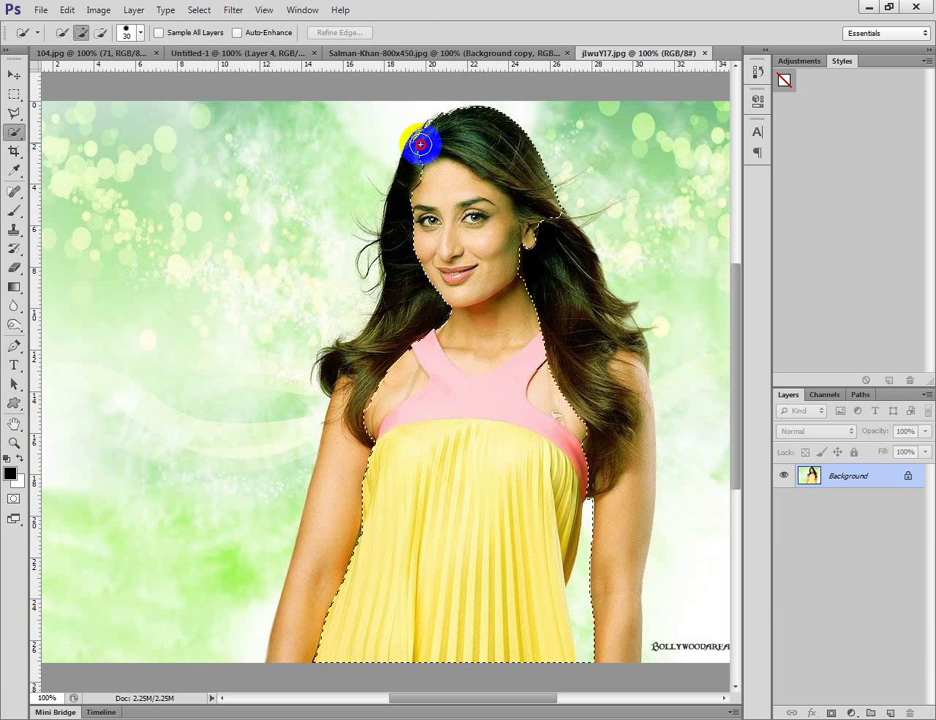
pyautogui.moveTo(397, 262)
pyautogui.mouseDown()
pyautogui.moveTo(406, 312)
pyautogui.moveTo(394, 333)
pyautogui.moveTo(365, 359)
pyautogui.moveTo(340, 361)
pyautogui.moveTo(355, 403)
pyautogui.mouseUp()
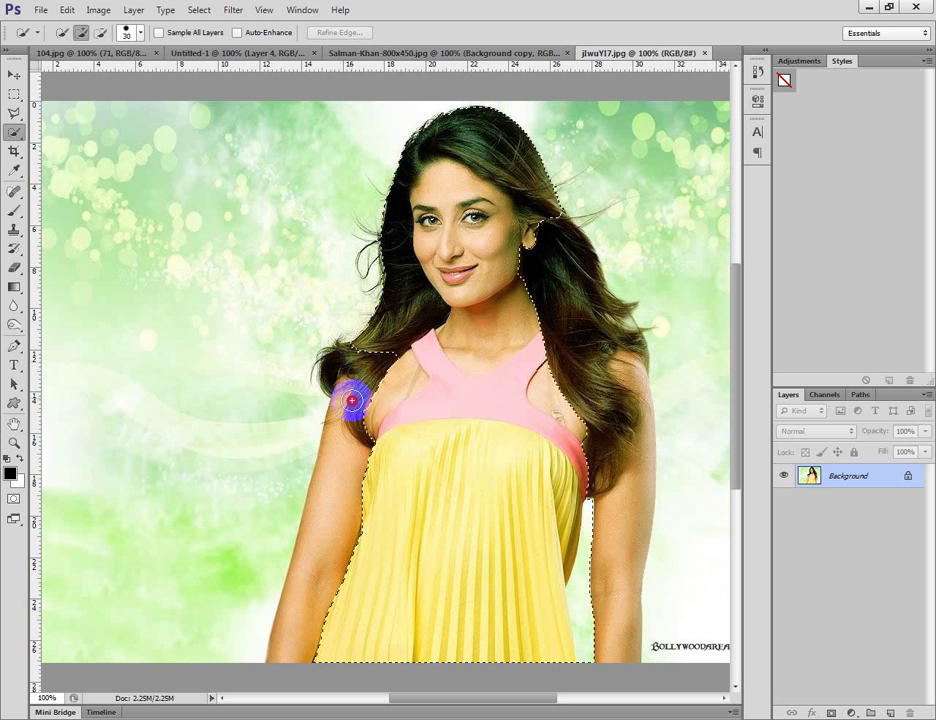
pyautogui.click(284, 658)
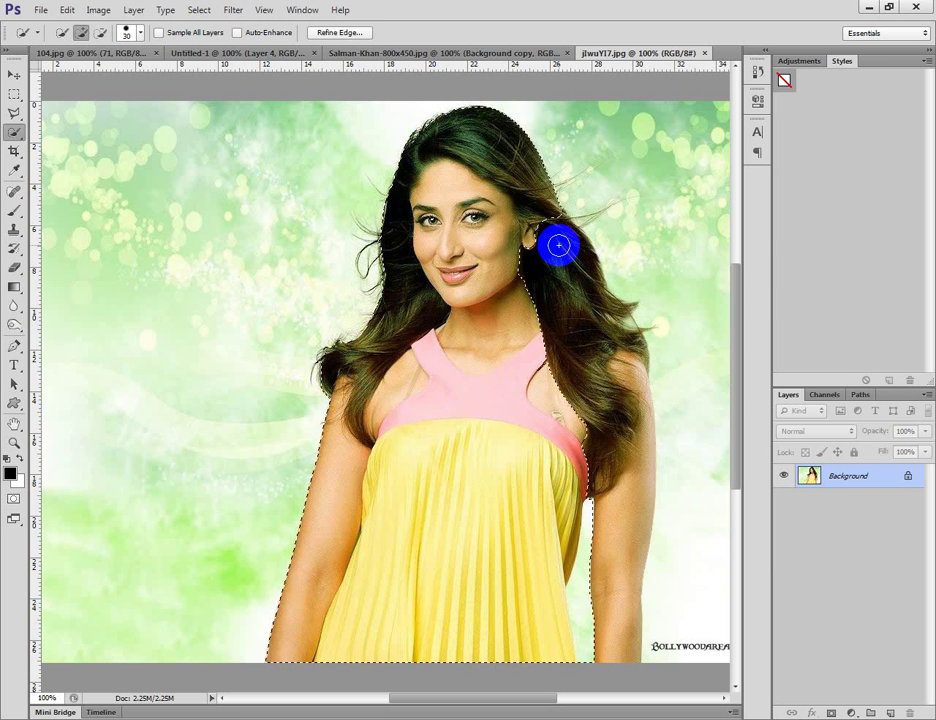
pyautogui.moveTo(556, 242)
pyautogui.mouseDown()
pyautogui.moveTo(608, 320)
pyautogui.moveTo(627, 428)
pyautogui.moveTo(633, 531)
pyautogui.moveTo(614, 639)
pyautogui.mouseUp()
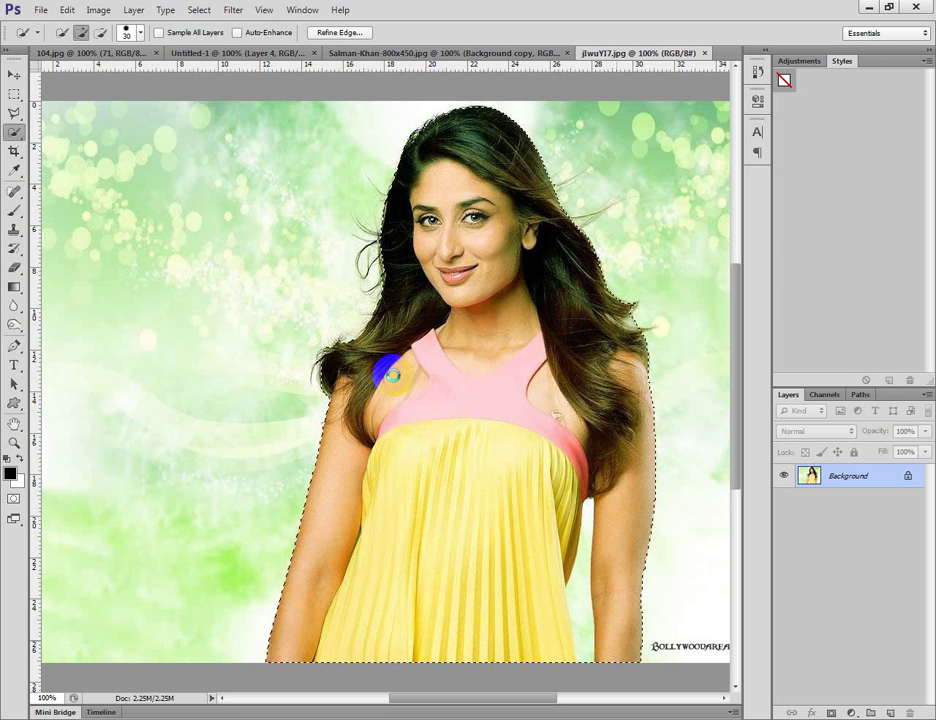
pyautogui.moveTo(332, 356); pyautogui.dragTo(322, 372)
pyautogui.moveTo(508, 223)
pyautogui.mouseDown()
pyautogui.moveTo(532, 193)
pyautogui.moveTo(573, 266)
pyautogui.moveTo(602, 362)
pyautogui.moveTo(593, 359)
pyautogui.moveTo(595, 538)
pyautogui.moveTo(572, 581)
pyautogui.mouseUp()
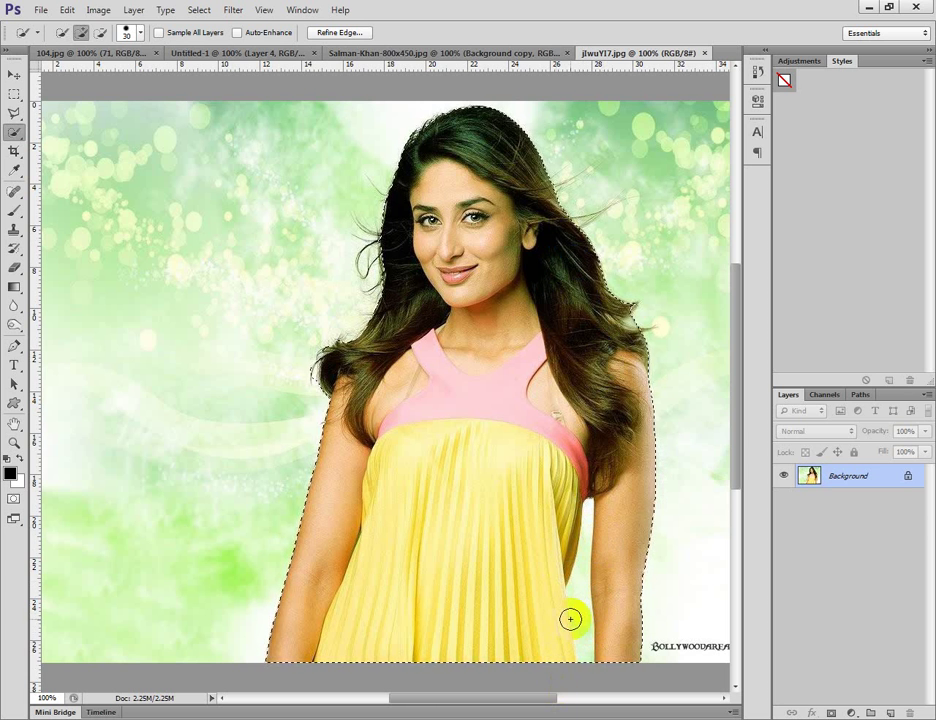
# Preview the cutout in Refine Edge with unchanged settings, and subtract the background gap between the dress and her arm from the selection.
pyautogui.click(352, 32)
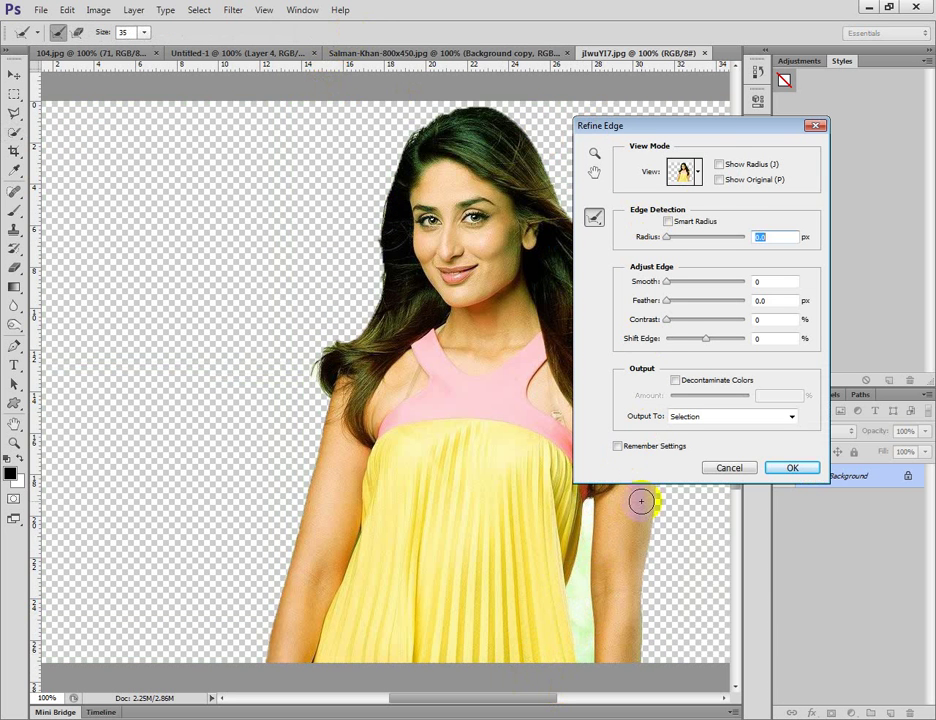
pyautogui.click(792, 467)
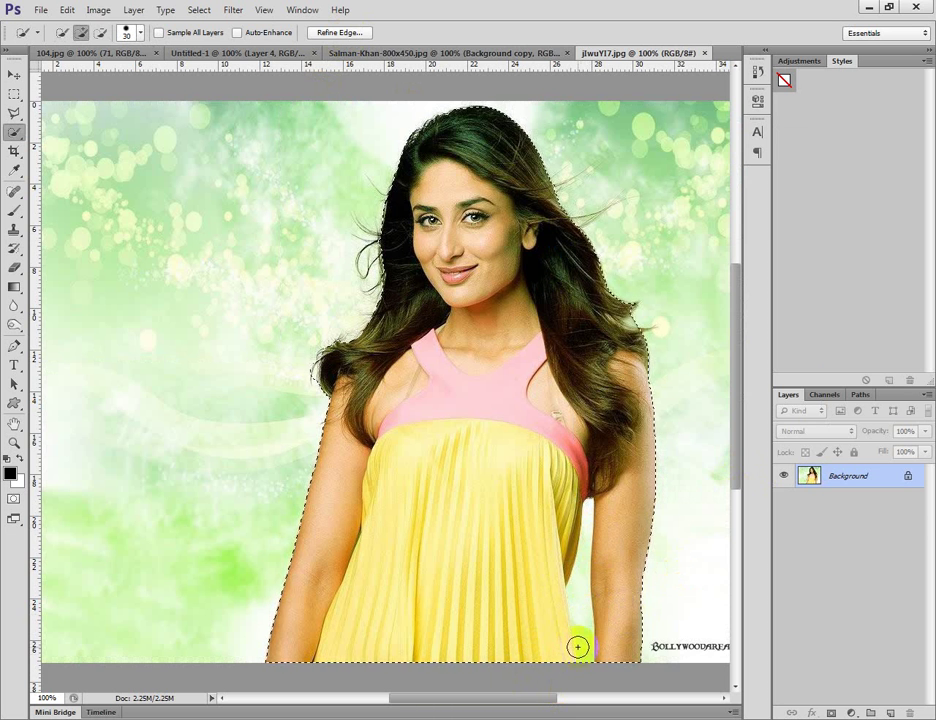
pyautogui.press('alt')
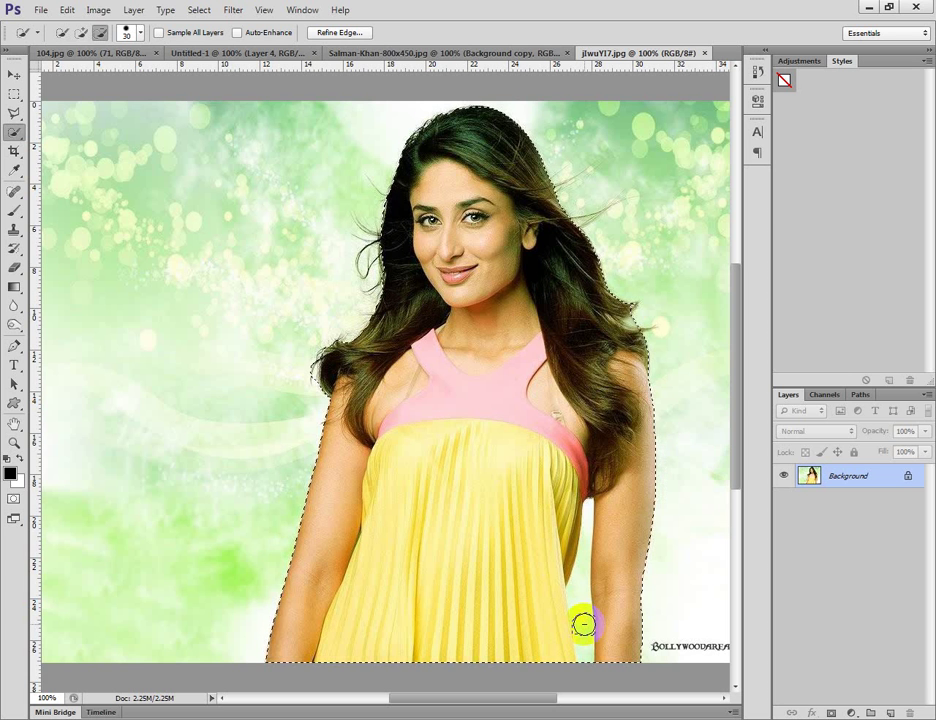
pyautogui.moveTo(585, 604)
pyautogui.mouseDown()
pyautogui.moveTo(581, 575)
pyautogui.moveTo(583, 612)
pyautogui.mouseUp()
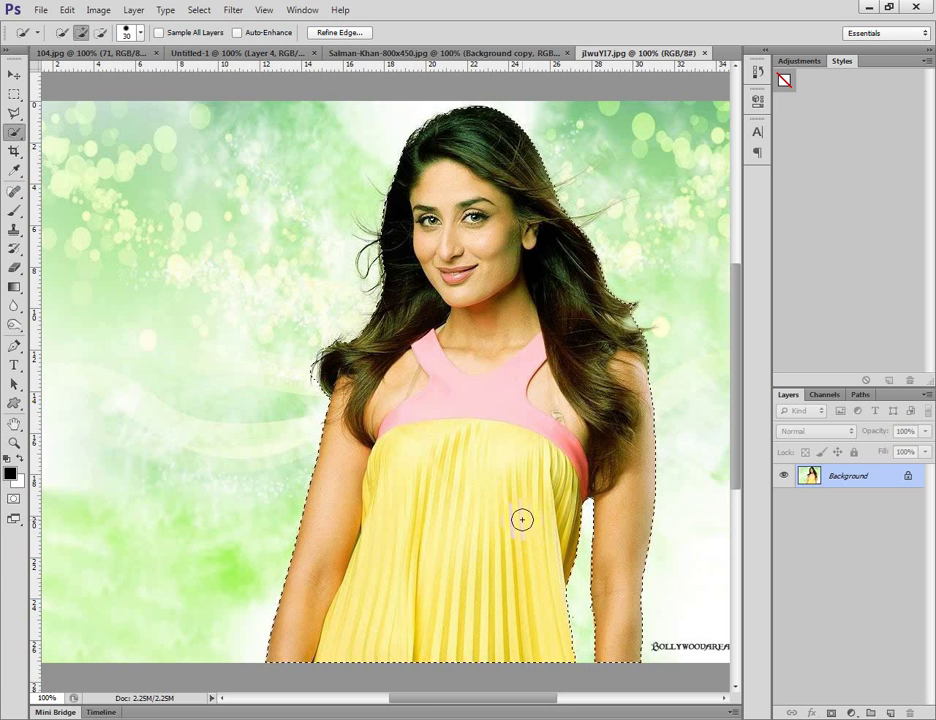
pyautogui.click(435, 317)
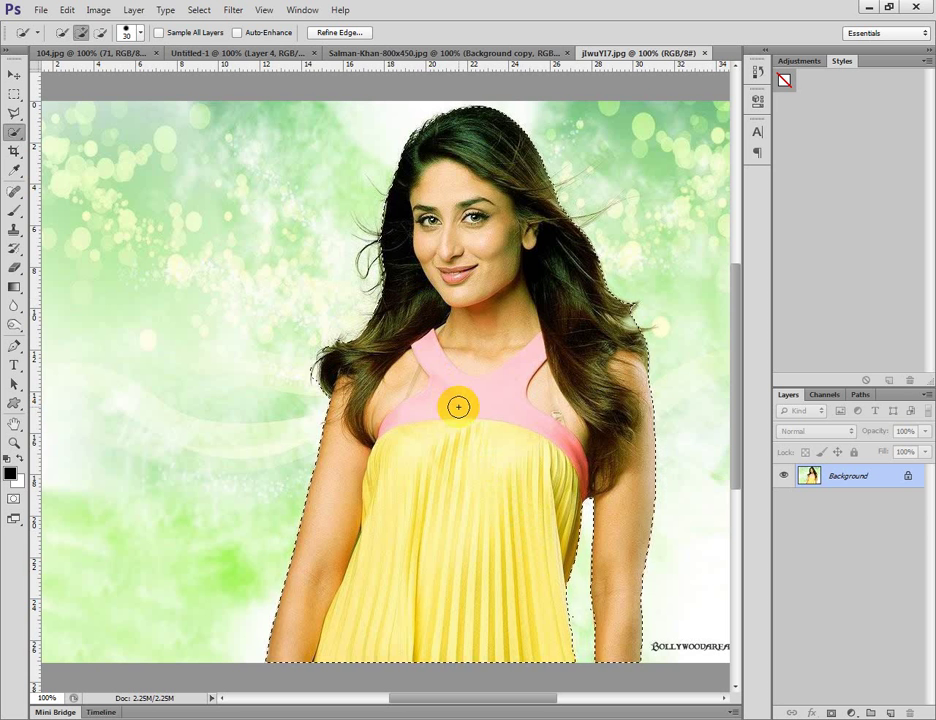
pyautogui.click(614, 353)
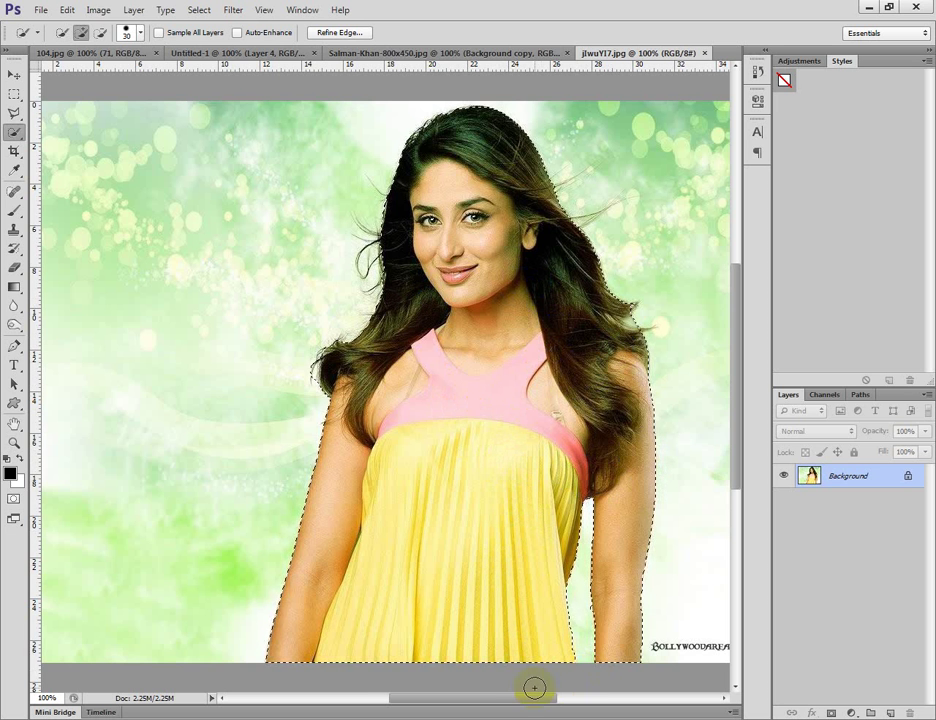
pyautogui.moveTo(520, 696)
pyautogui.mouseDown()
pyautogui.moveTo(507, 697)
pyautogui.moveTo(517, 696)
pyautogui.mouseUp()
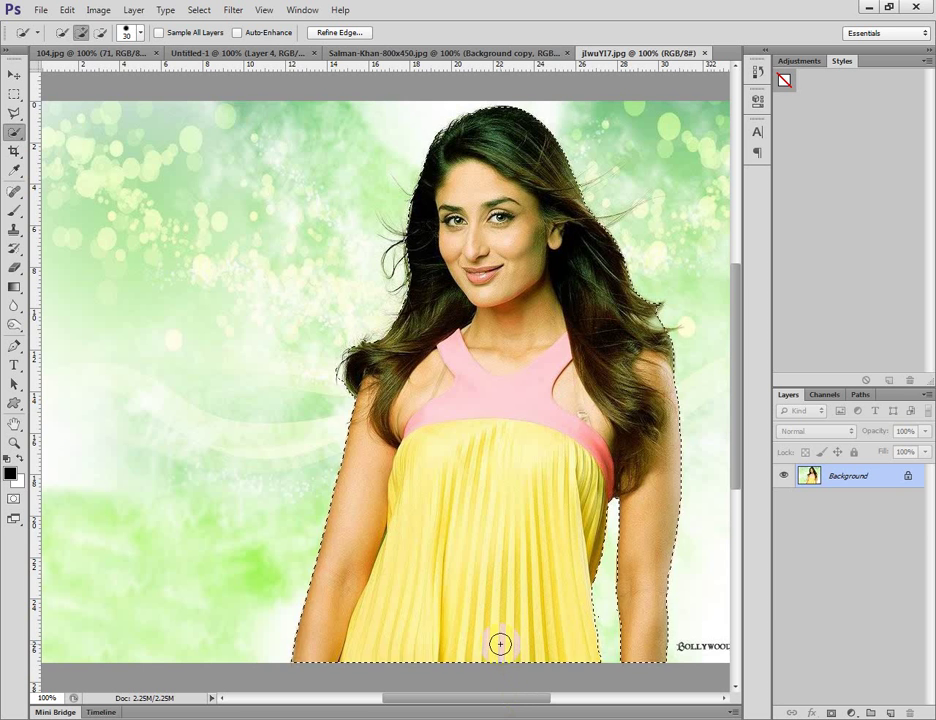